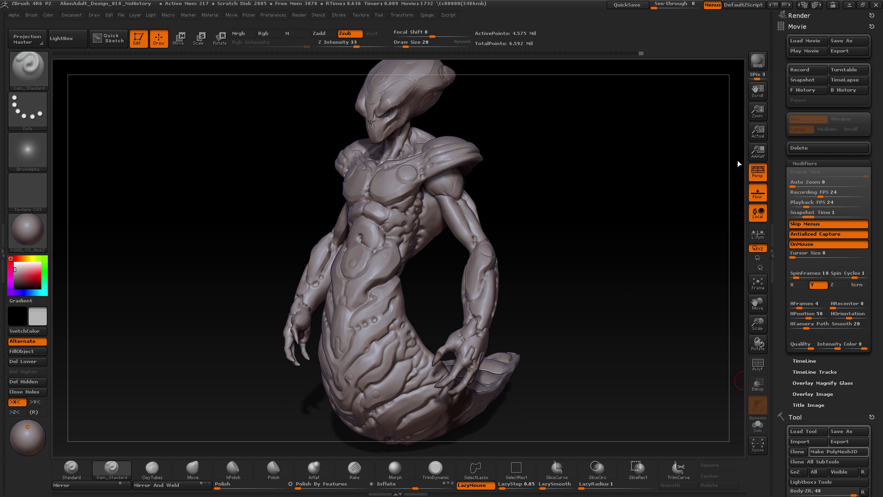
pyautogui.moveTo(780, 92); pyautogui.dragTo(781, 11)
pyautogui.moveTo(782, 156); pyautogui.dragTo(782, 89)
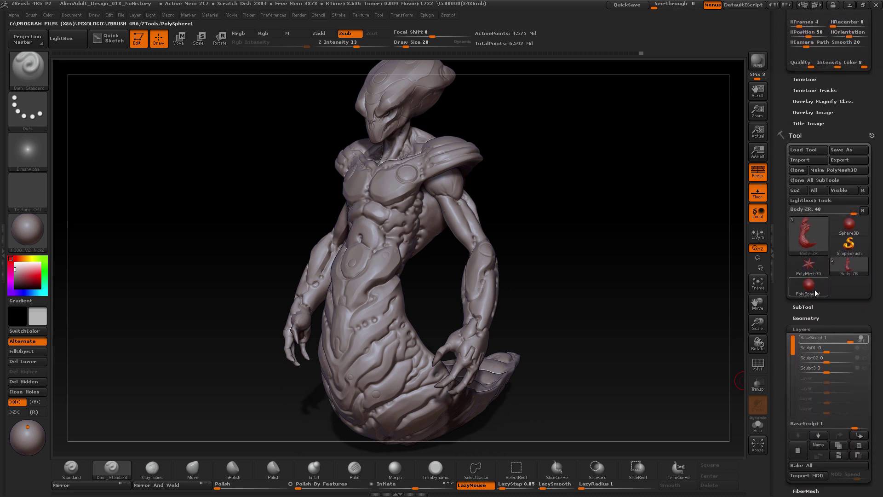
pyautogui.moveTo(815, 291)
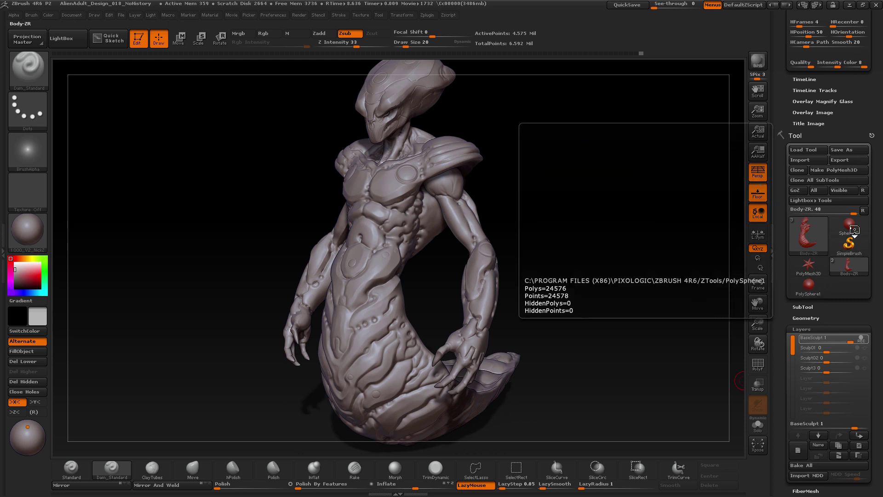
pyautogui.moveTo(855, 229)
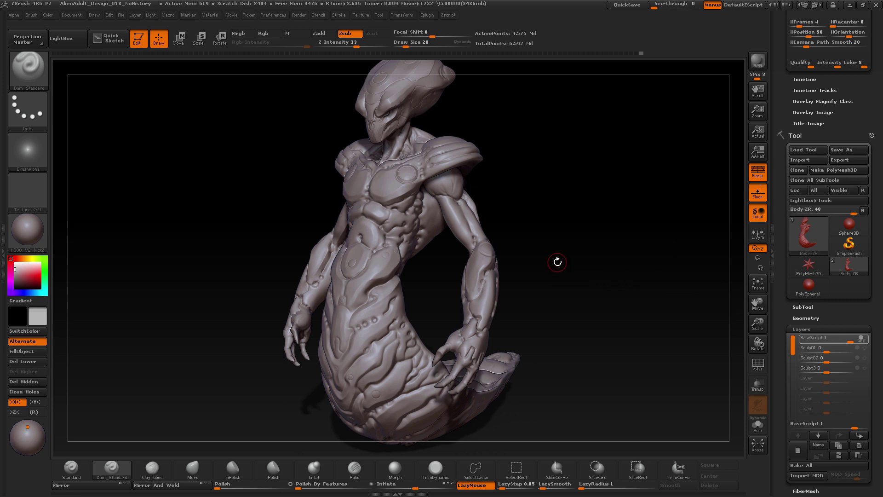
# Step: Load PolySphere.ZTL from the LightBox tool library and frame it large on the canvas
pyautogui.press(',')
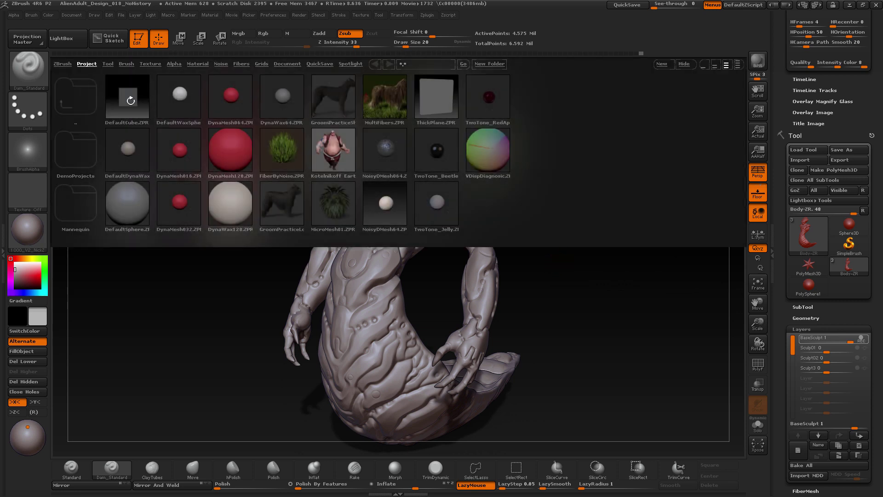
pyautogui.click(127, 64)
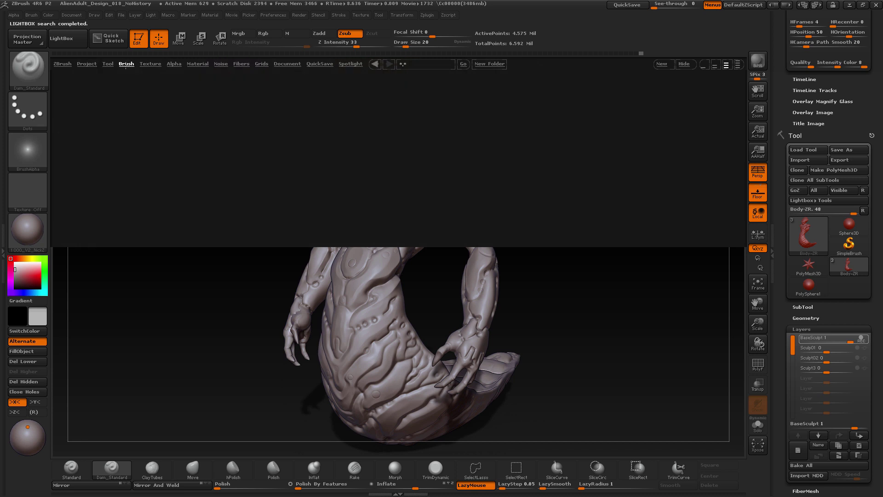
pyautogui.click(107, 64)
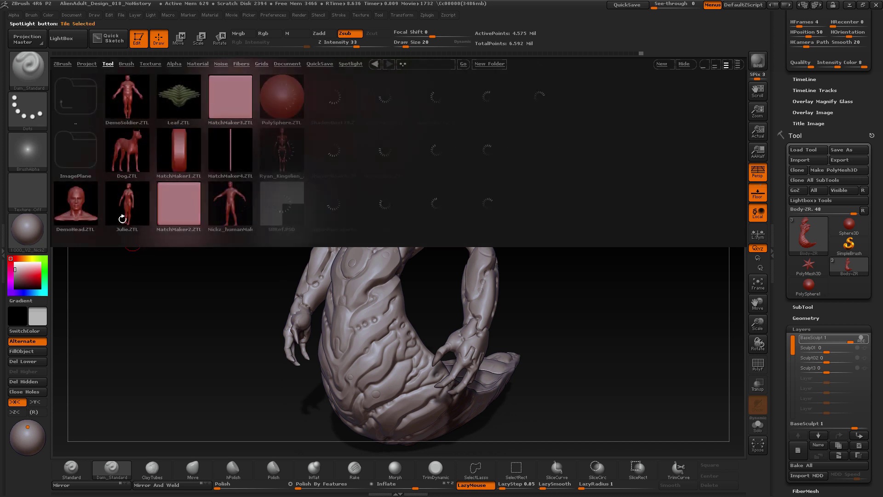
pyautogui.doubleClick(284, 100)
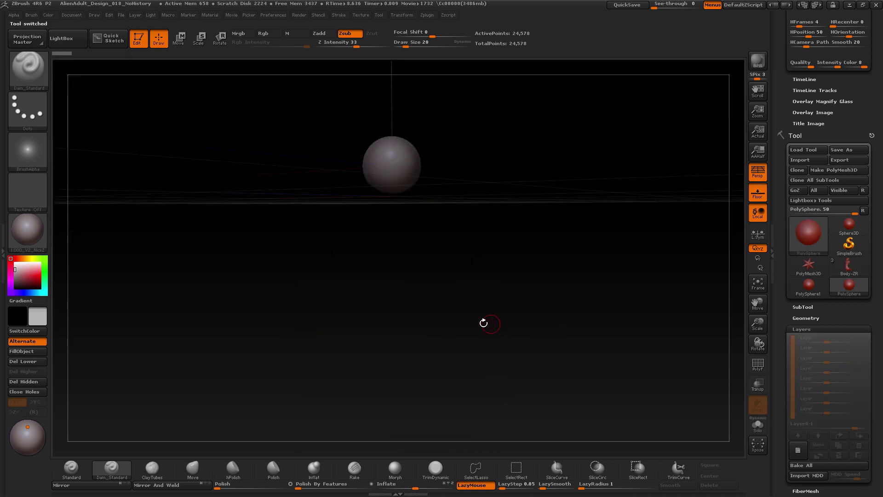
pyautogui.keyDown('alt'); pyautogui.moveTo(541, 283); pyautogui.dragTo(551, 298); pyautogui.keyUp('alt')
pyautogui.moveTo(557, 249); pyautogui.dragTo(562, 273)
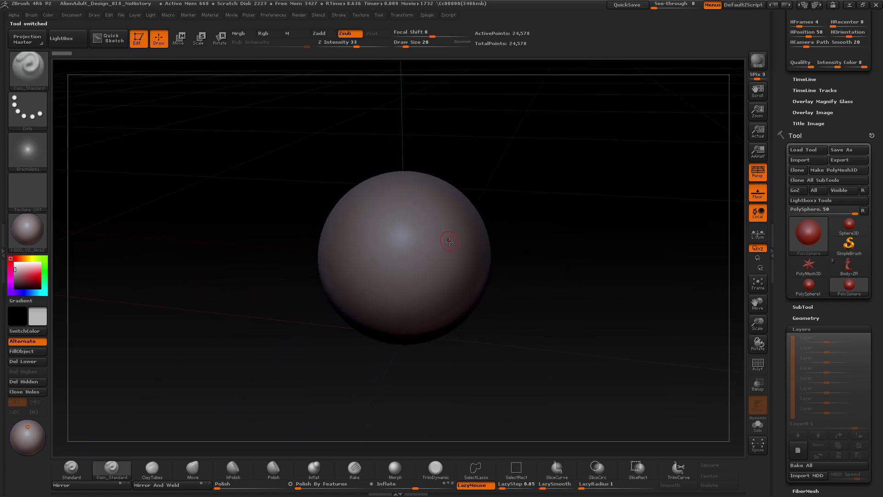
# Step: Activate symmetry and replace the docked Render and Movie palettes with the Transform palette
pyautogui.press('x')
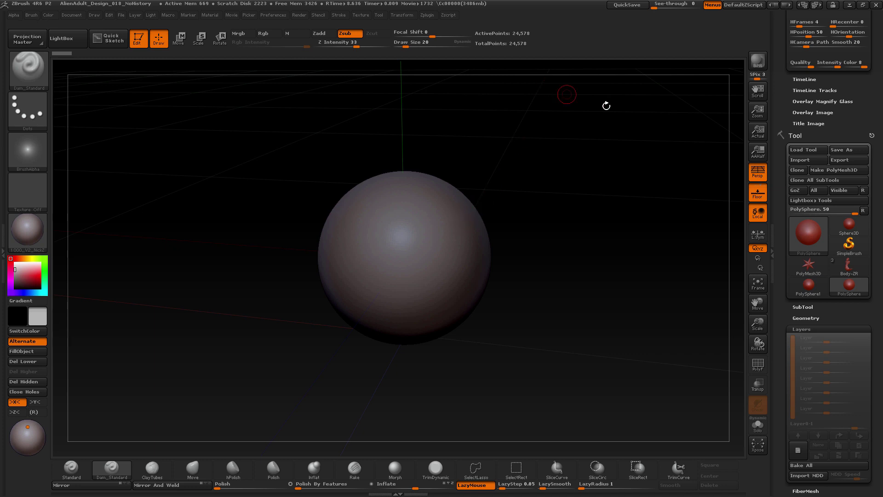
pyautogui.moveTo(781, 72); pyautogui.dragTo(791, 174)
pyautogui.click(798, 27)
pyautogui.click(829, 30)
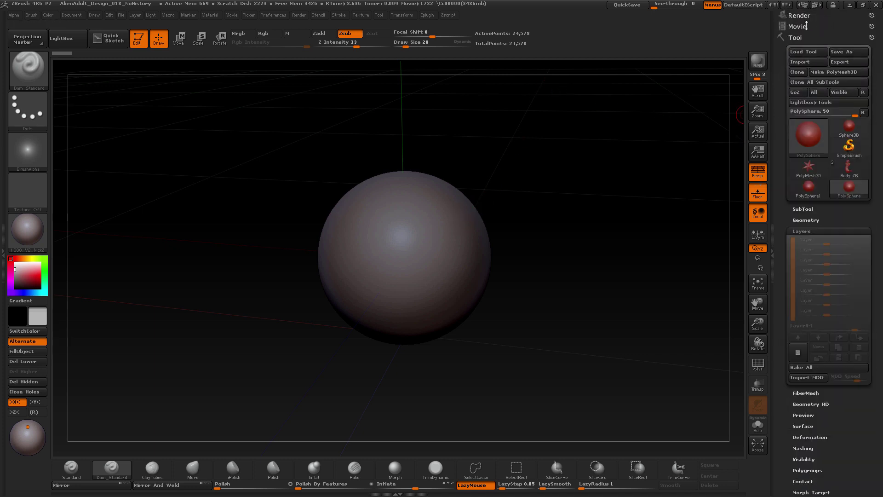
pyautogui.click(873, 26)
pyautogui.click(872, 16)
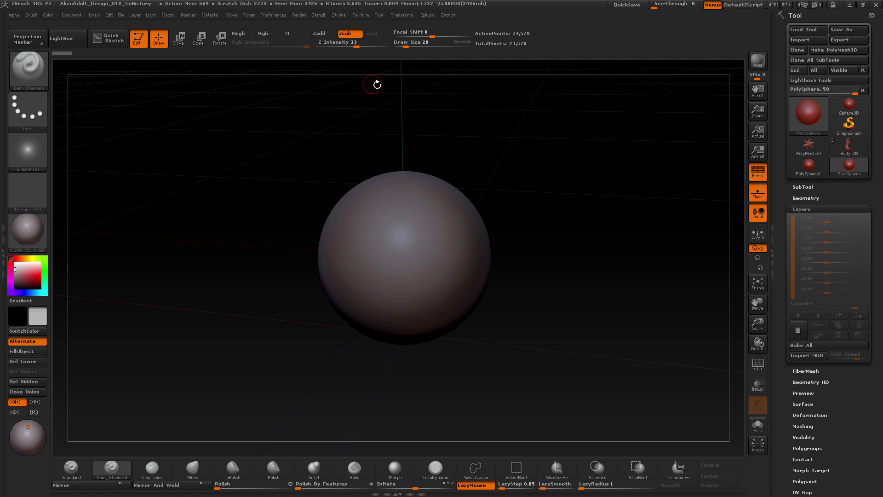
pyautogui.click(404, 15)
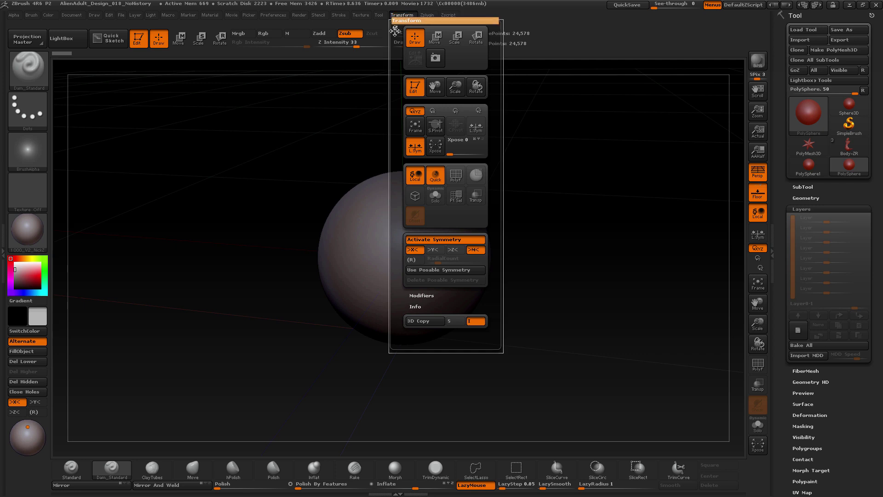
pyautogui.moveTo(395, 27); pyautogui.dragTo(777, 43)
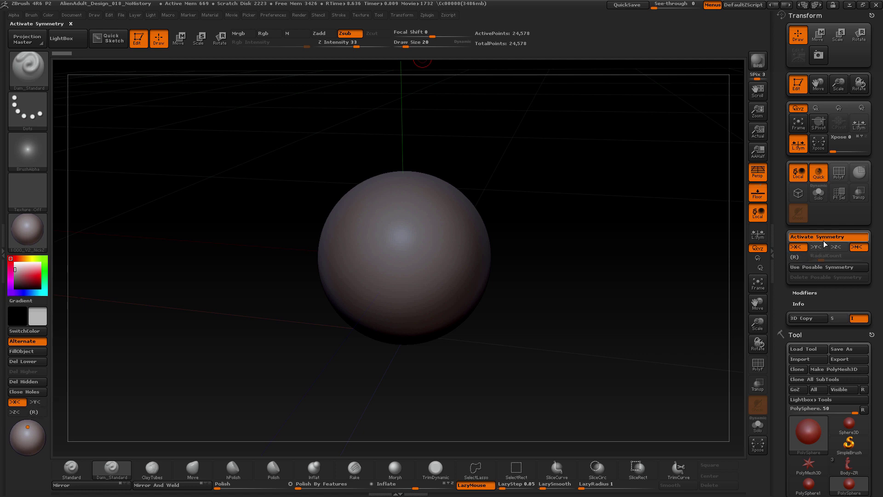
# Step: Enable radial symmetry around the Y axis only, with a radial count of 60
pyautogui.click(798, 258)
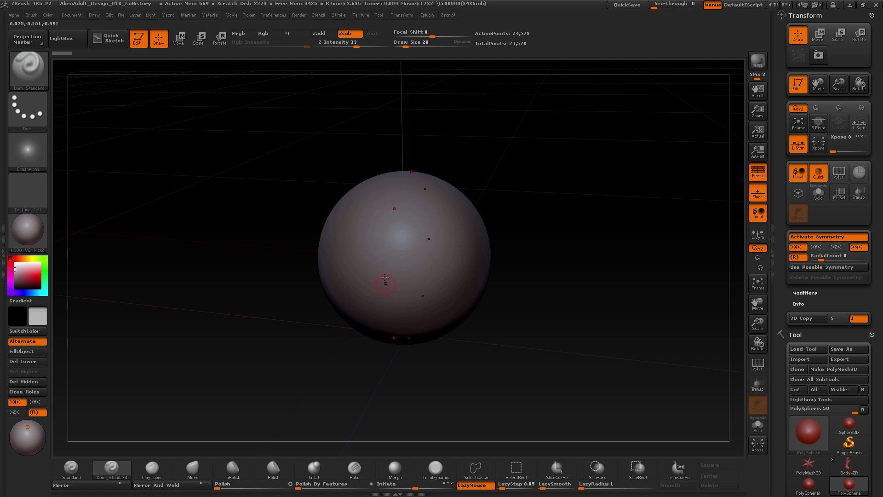
pyautogui.click(816, 247)
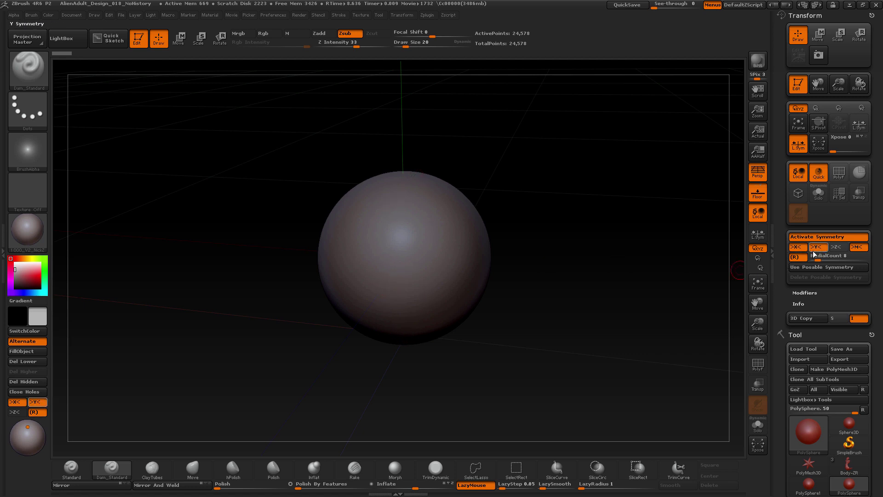
pyautogui.click(798, 248)
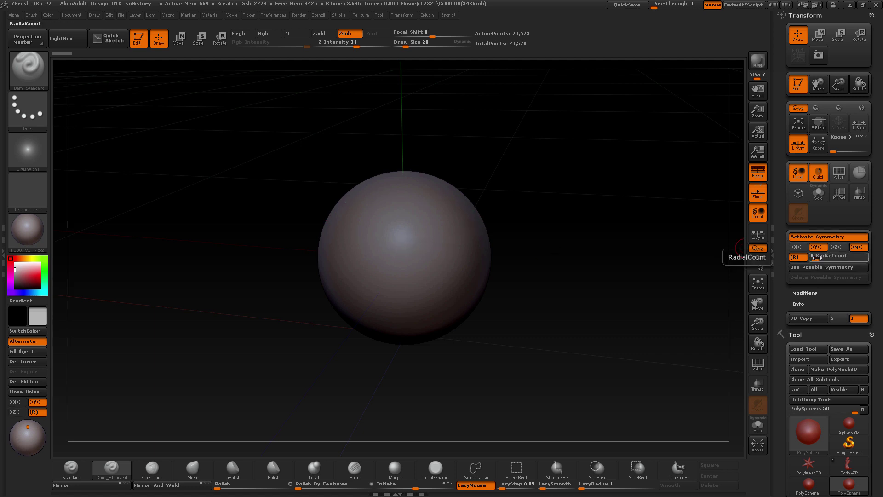
pyautogui.moveTo(812, 258); pyautogui.dragTo(837, 258)
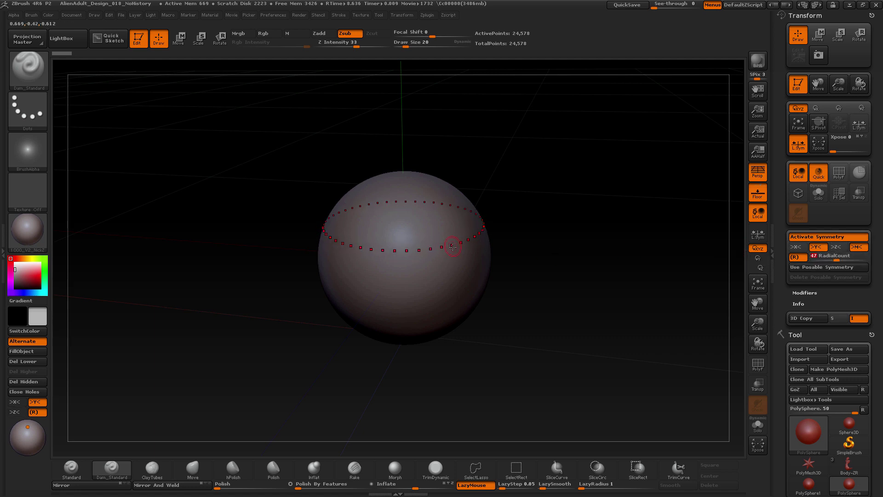
pyautogui.click(825, 256)
pyautogui.write('60')
pyautogui.press('Return')
# Step: Polish a bevel ring around the upper part of the sphere with the hPolish brush at draw size 62
pyautogui.press('s')
pyautogui.moveTo(449, 243); pyautogui.dragTo(457, 243)
pyautogui.moveTo(549, 370); pyautogui.dragTo(475, 390)
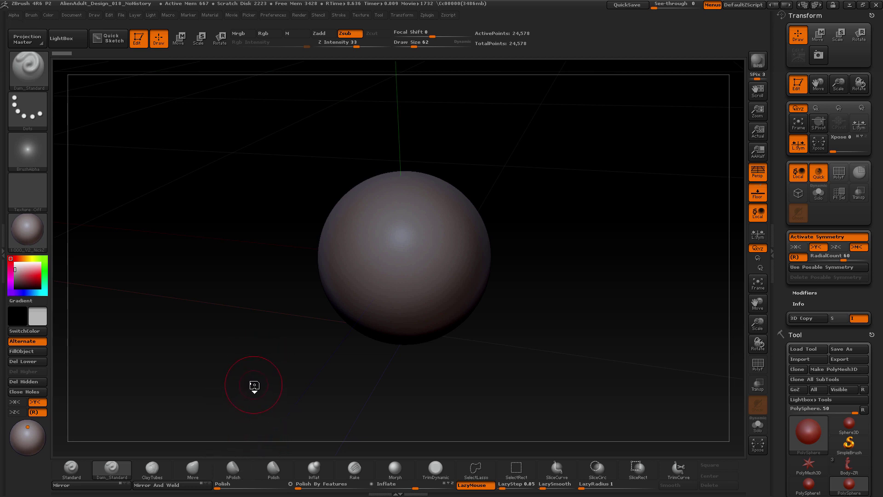
pyautogui.press('b')
pyautogui.press('h')
pyautogui.press('p')
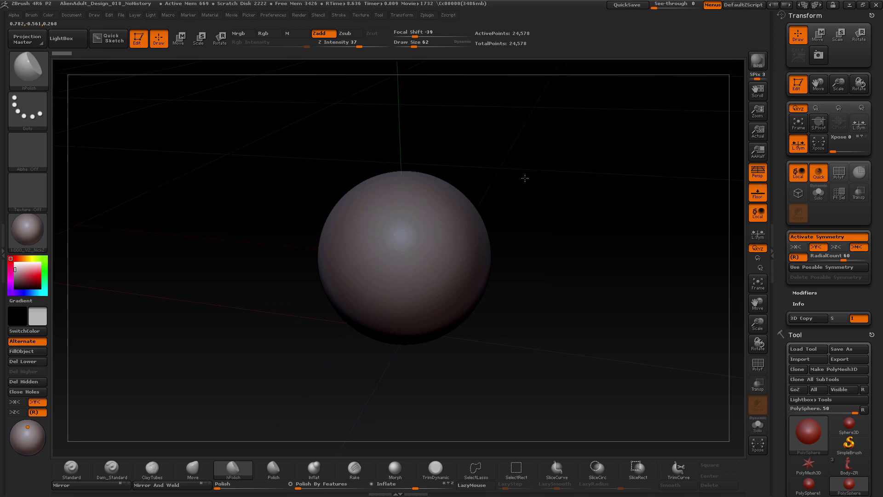
pyautogui.moveTo(525, 178); pyautogui.dragTo(511, 193)
pyautogui.moveTo(438, 237)
pyautogui.mouseDown()
pyautogui.moveTo(436, 248)
pyautogui.moveTo(409, 200)
pyautogui.mouseUp()
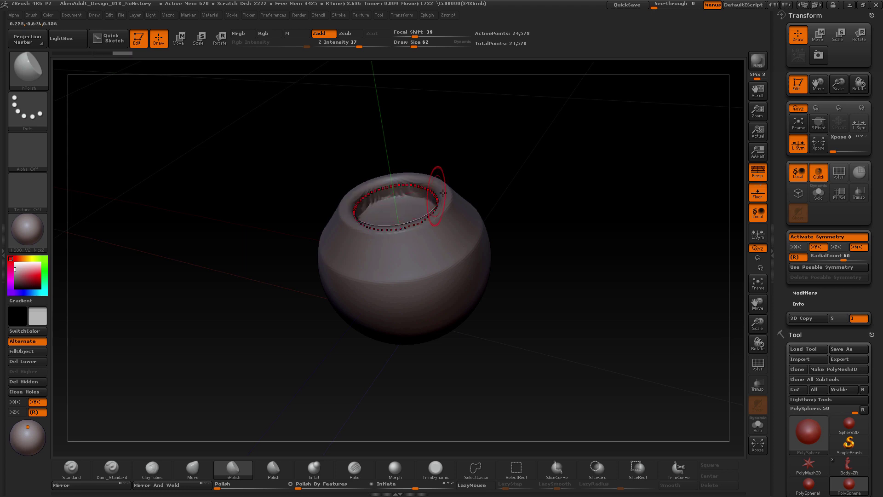
# Step: Flatten the top of the sphere with the hPolish brush at draw size 126
pyautogui.press('s')
pyautogui.moveTo(404, 199); pyautogui.dragTo(412, 198)
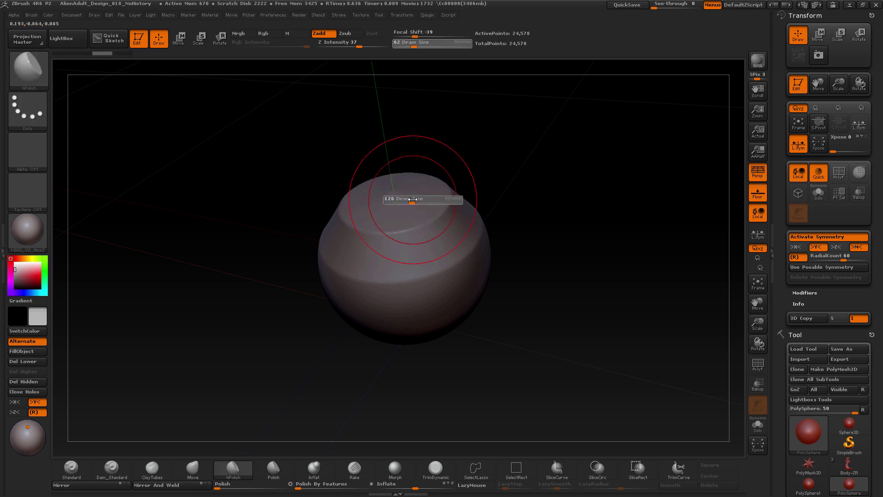
pyautogui.moveTo(411, 174); pyautogui.dragTo(428, 193, button='right')
pyautogui.moveTo(399, 192); pyautogui.dragTo(396, 205)
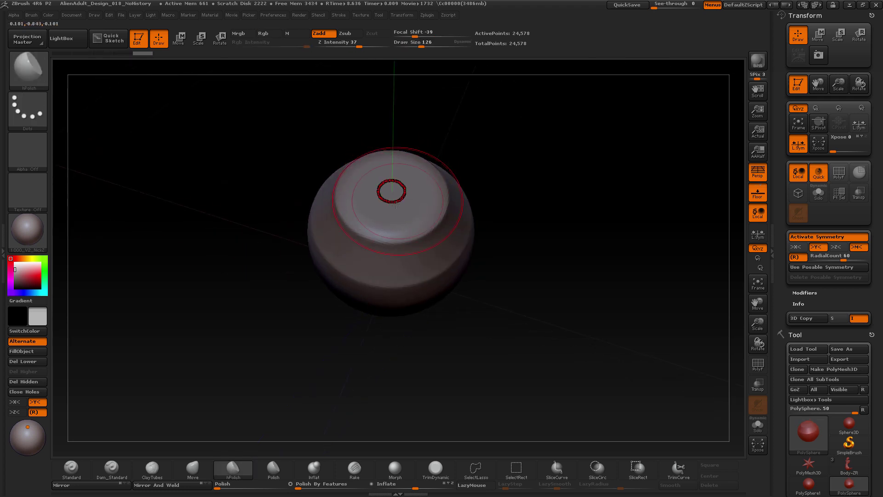
# Step: Switch to Move mode and place a vertical transpose line along the side of the shape
pyautogui.moveTo(409, 210); pyautogui.dragTo(451, 164, button='right')
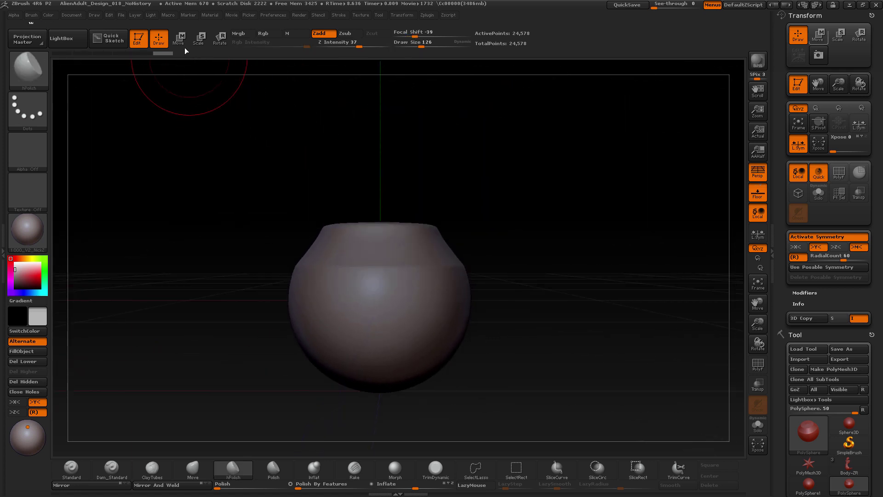
pyautogui.press('w')
pyautogui.moveTo(431, 304); pyautogui.dragTo(442, 145)
pyautogui.moveTo(550, 234); pyautogui.dragTo(542, 258, button='right')
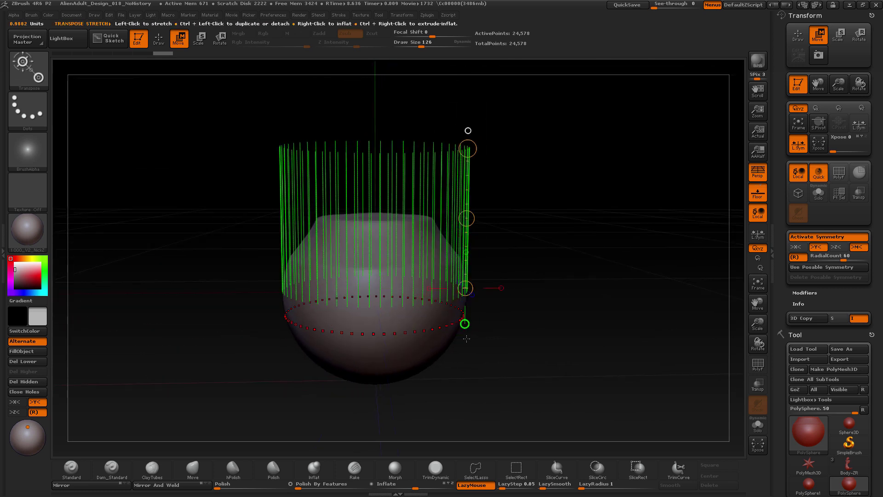
pyautogui.keyDown('shift'); pyautogui.moveTo(480, 347); pyautogui.dragTo(482, 355, button='right'); pyautogui.keyUp('shift')
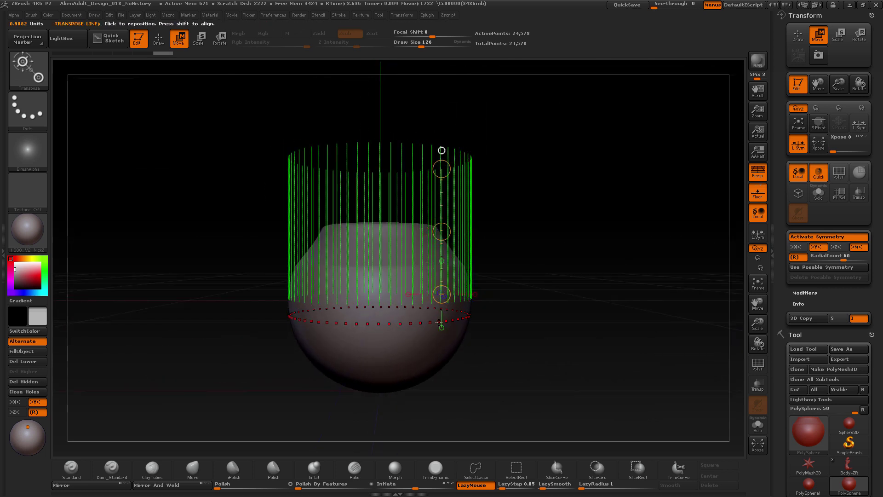
# Step: Try other transpose line placements around and away from the shape with radial symmetry, and undo the last change
pyautogui.click(435, 326)
pyautogui.moveTo(453, 296); pyautogui.dragTo(467, 165)
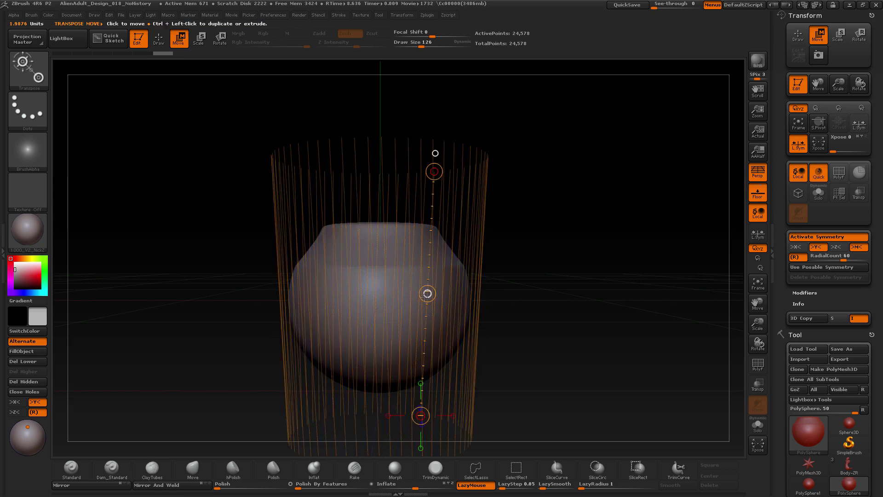
pyautogui.moveTo(486, 292)
pyautogui.mouseDown()
pyautogui.moveTo(638, 281)
pyautogui.moveTo(718, 263)
pyautogui.mouseUp()
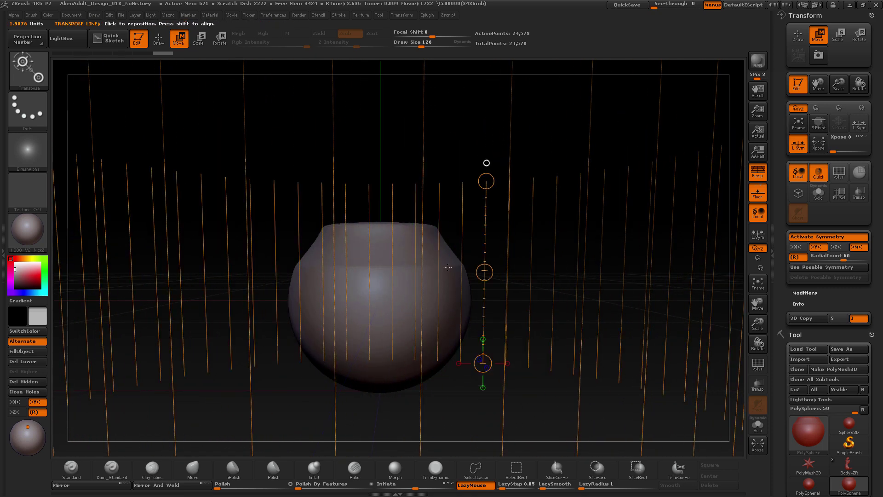
pyautogui.moveTo(429, 289)
pyautogui.mouseDown()
pyautogui.moveTo(425, 183)
pyautogui.moveTo(476, 154)
pyautogui.moveTo(421, 162)
pyautogui.moveTo(453, 150)
pyautogui.moveTo(440, 131)
pyautogui.moveTo(439, 138)
pyautogui.moveTo(439, 116)
pyautogui.moveTo(449, 167)
pyautogui.moveTo(441, 199)
pyautogui.moveTo(448, 152)
pyautogui.mouseUp()
pyautogui.hotkey('ctrl', 'z')
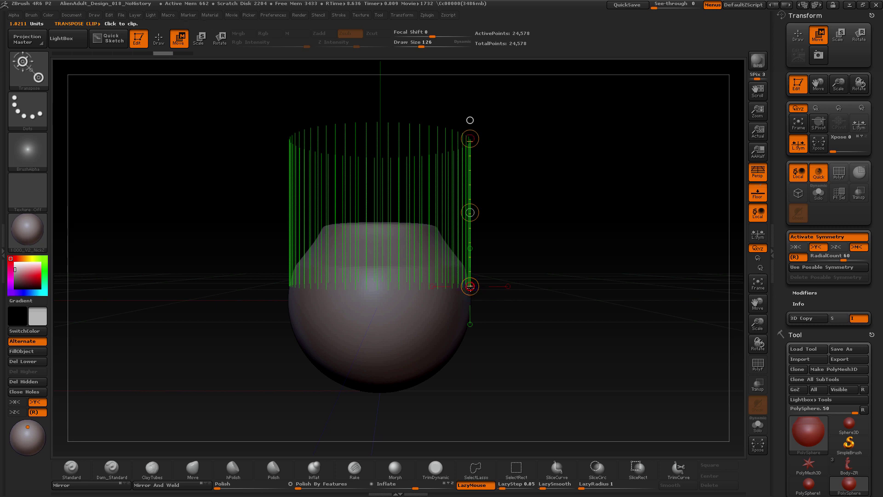
# Step: Clip the top of the shape flat using the vertical transpose line at its side
pyautogui.click(469, 286)
pyautogui.moveTo(474, 231); pyautogui.dragTo(472, 238)
pyautogui.moveTo(544, 191); pyautogui.dragTo(530, 231)
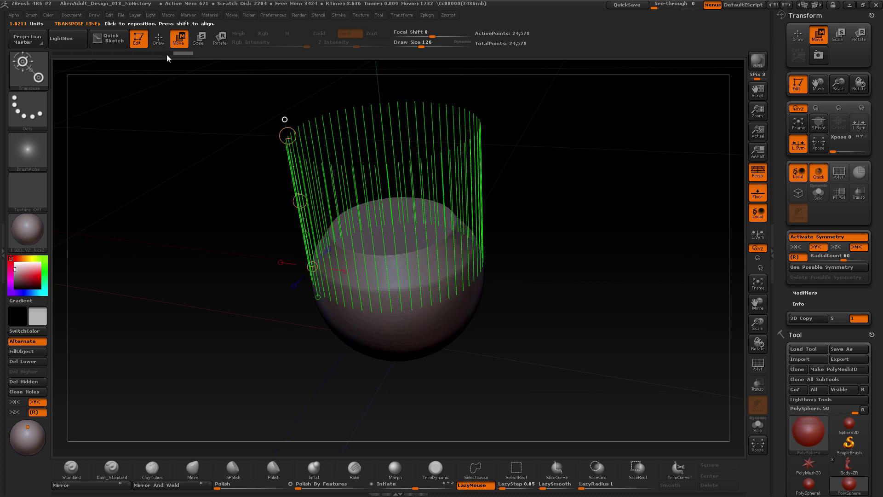
# Step: Return to Draw mode and polish a bevel band around the side with hPolish at draw size 53
pyautogui.press('q')
pyautogui.moveTo(532, 205)
pyautogui.mouseDown()
pyautogui.moveTo(559, 241)
pyautogui.moveTo(548, 230)
pyautogui.mouseUp()
pyautogui.press('s')
pyautogui.moveTo(449, 235); pyautogui.dragTo(452, 262)
pyautogui.press('s')
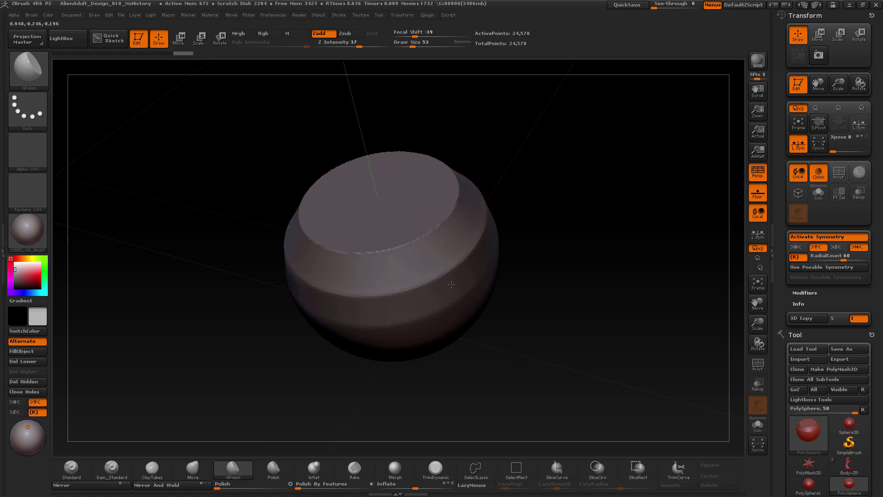
# Step: Flatten the underside of the shape with the hPolish brush at draw size 122
pyautogui.moveTo(552, 248)
pyautogui.mouseDown()
pyautogui.moveTo(565, 239)
pyautogui.moveTo(567, 264)
pyautogui.moveTo(574, 246)
pyautogui.moveTo(564, 242)
pyautogui.moveTo(572, 244)
pyautogui.mouseUp()
pyautogui.press('s')
pyautogui.moveTo(451, 293); pyautogui.dragTo(461, 294)
pyautogui.moveTo(545, 281); pyautogui.dragTo(499, 243)
pyautogui.moveTo(412, 304); pyautogui.dragTo(432, 292)
pyautogui.moveTo(546, 309)
pyautogui.mouseDown()
pyautogui.moveTo(534, 292)
pyautogui.moveTo(548, 323)
pyautogui.moveTo(536, 277)
pyautogui.mouseUp()
pyautogui.moveTo(435, 299); pyautogui.dragTo(479, 301)
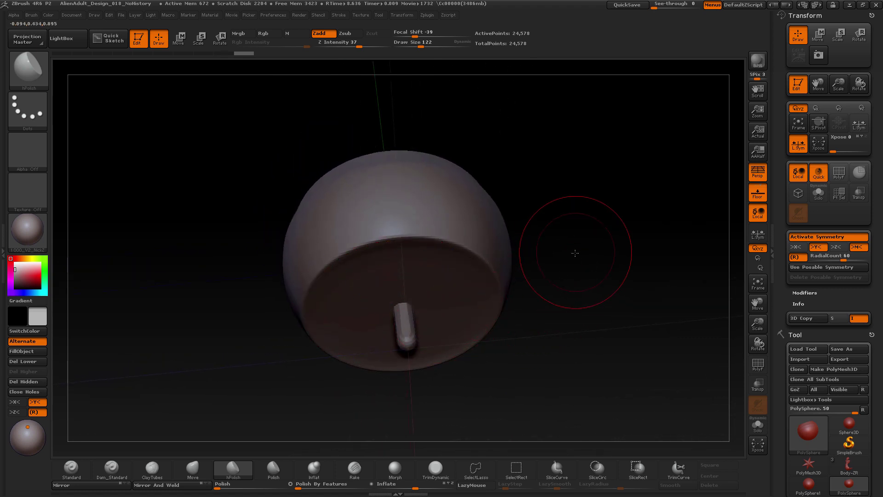
# Step: Clip off the lower part and the protruding stub with a downward vertical transpose line, and return to Draw mode
pyautogui.keyDown('shift'); pyautogui.moveTo(575, 253); pyautogui.dragTo(574, 304); pyautogui.keyUp('shift')
pyautogui.click(178, 40)
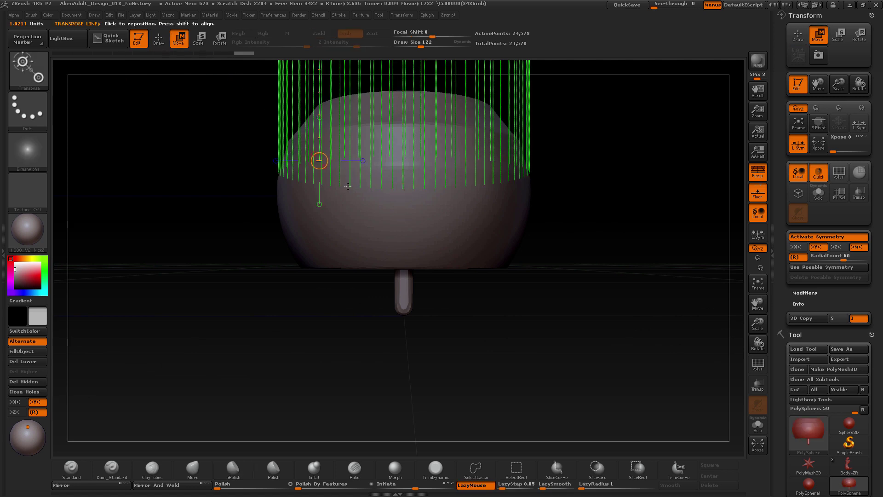
pyautogui.keyDown('shift'); pyautogui.moveTo(491, 221); pyautogui.dragTo(490, 395); pyautogui.keyUp('shift')
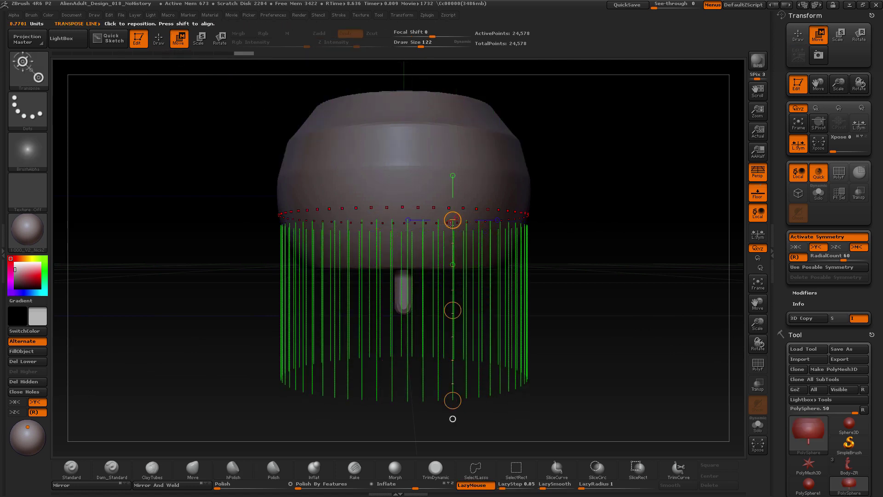
pyautogui.moveTo(453, 309); pyautogui.dragTo(451, 224)
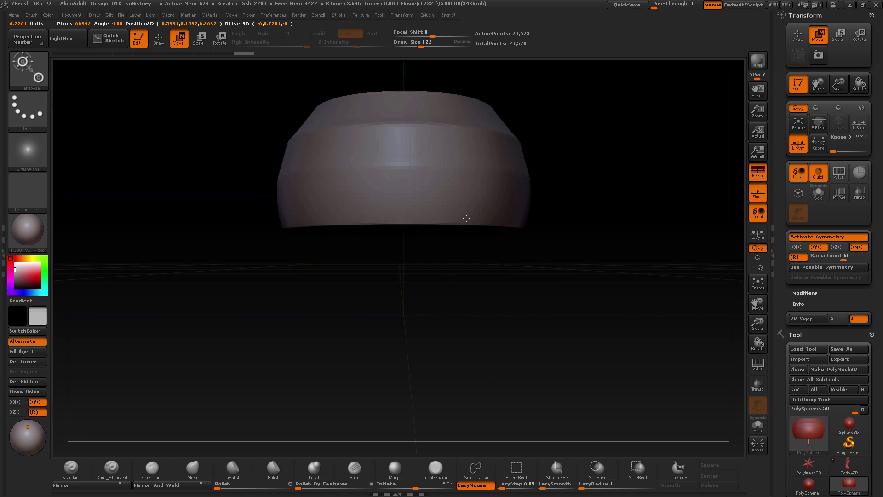
pyautogui.moveTo(603, 159); pyautogui.dragTo(587, 213)
pyautogui.click(161, 44)
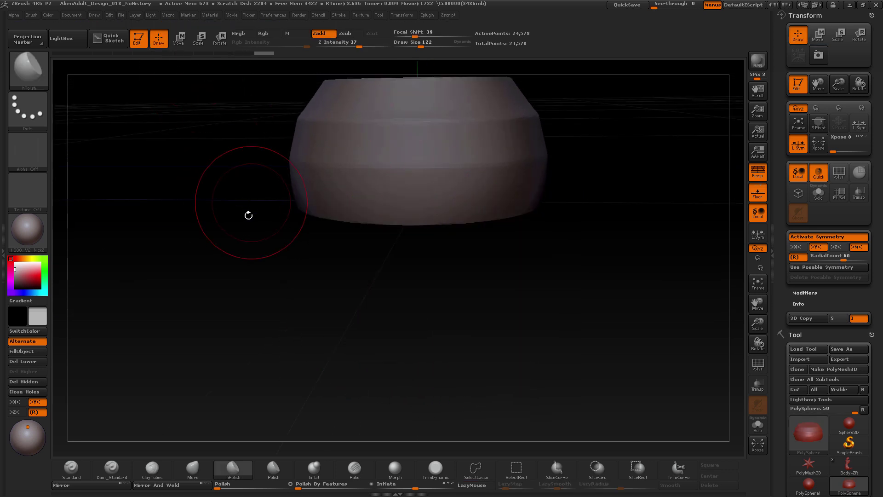
# Step: Polish the lower side band of the shape flat all around with hPolish at draw size 122
pyautogui.moveTo(249, 215); pyautogui.dragTo(606, 212)
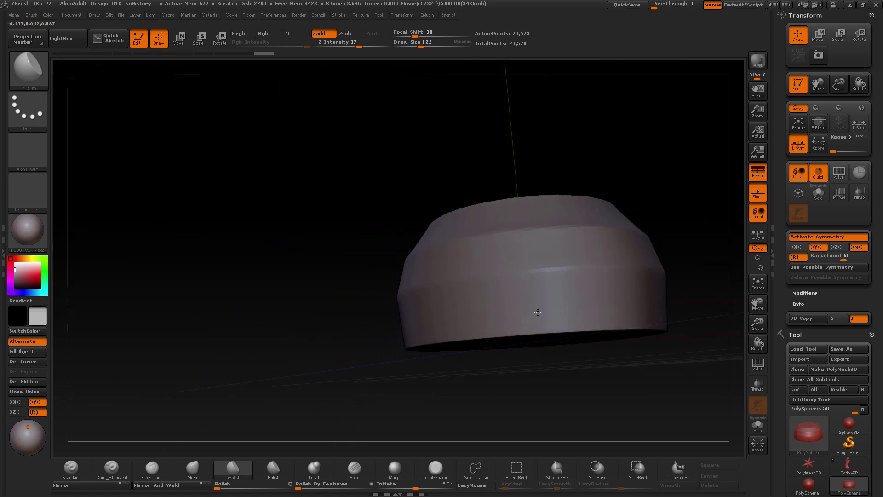
pyautogui.moveTo(538, 313); pyautogui.dragTo(539, 310)
pyautogui.moveTo(323, 307); pyautogui.dragTo(345, 368)
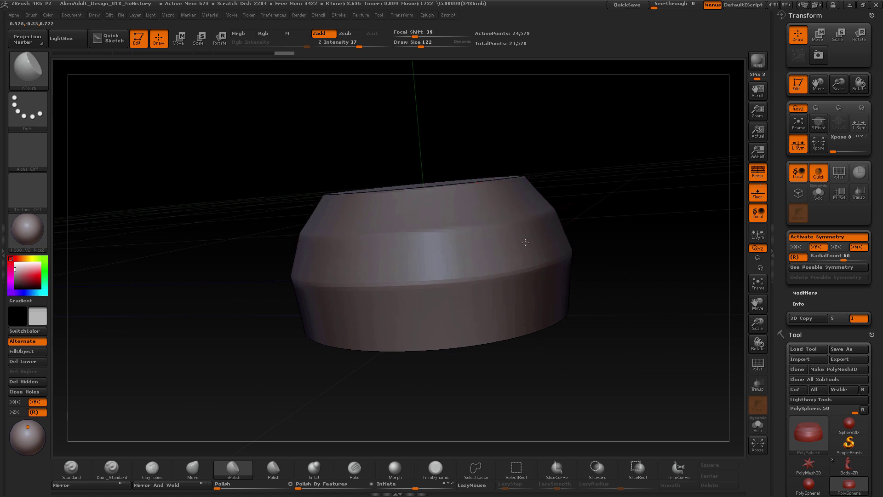
pyautogui.moveTo(525, 242); pyautogui.dragTo(527, 254)
pyautogui.moveTo(322, 368); pyautogui.dragTo(322, 407)
pyautogui.moveTo(588, 259)
pyautogui.mouseDown()
pyautogui.moveTo(526, 252)
pyautogui.moveTo(579, 262)
pyautogui.moveTo(571, 282)
pyautogui.moveTo(591, 264)
pyautogui.moveTo(627, 274)
pyautogui.moveTo(578, 282)
pyautogui.moveTo(573, 272)
pyautogui.mouseUp()
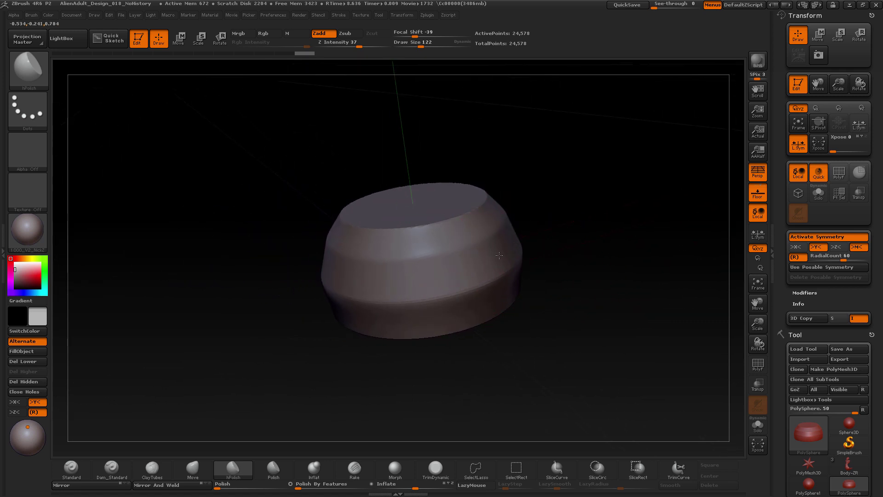
# Step: Refine the side bands with hPolish, set the draw size to 93, and undo the unwanted strokes
pyautogui.moveTo(499, 255)
pyautogui.mouseDown()
pyautogui.moveTo(512, 248)
pyautogui.moveTo(492, 254)
pyautogui.mouseUp()
pyautogui.hotkey('ctrl', 'z')
pyautogui.press('s')
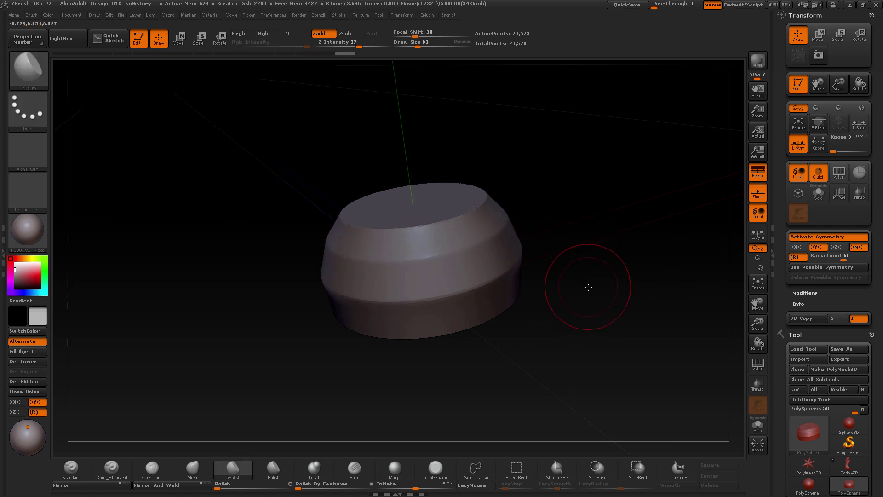
pyautogui.moveTo(588, 287); pyautogui.dragTo(563, 286)
pyautogui.hotkey('ctrl', 'z')
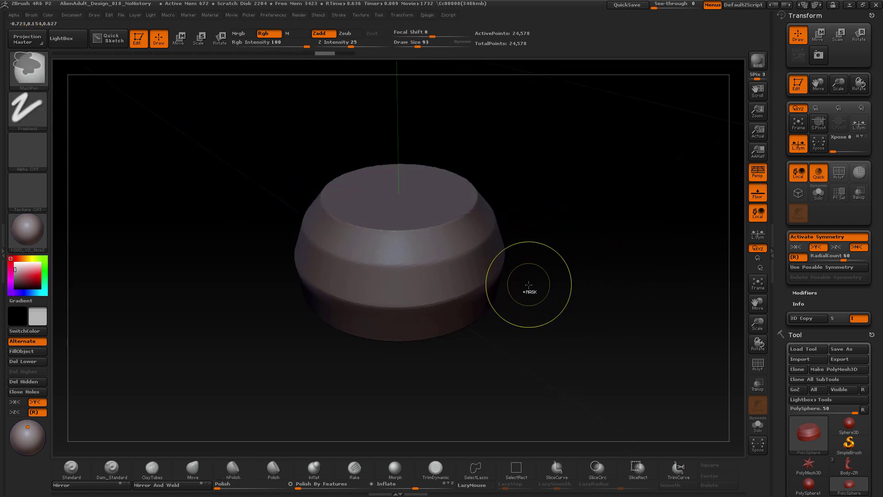
# Step: Subdivide the mesh once and set the brush draw size to 39
pyautogui.hotkey('ctrl', 'd')
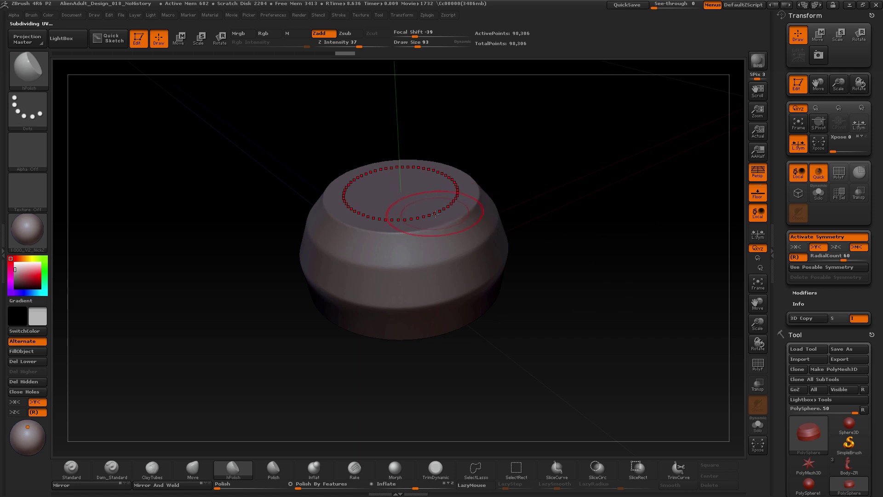
pyautogui.press('s')
pyautogui.moveTo(440, 210); pyautogui.dragTo(435, 210)
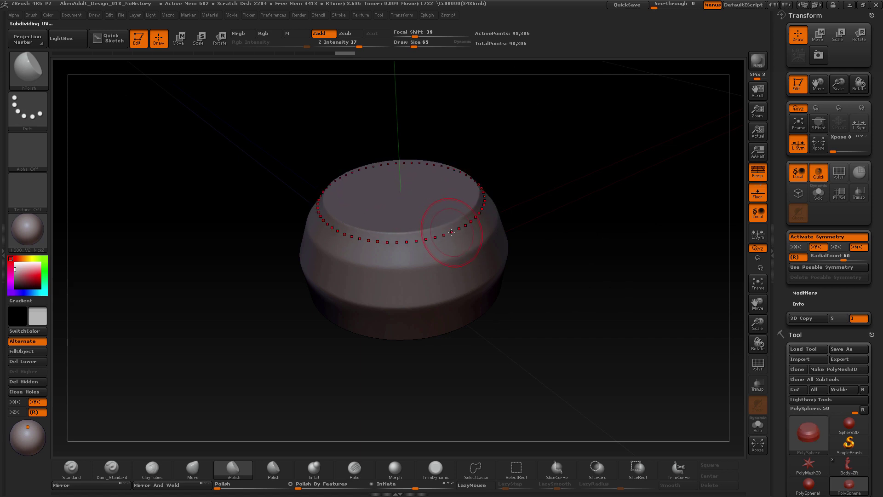
pyautogui.write('s39')
pyautogui.press('Return')
# Step: Polish the edges between the side bands with hPolish at draw size 39
pyautogui.moveTo(580, 256); pyautogui.dragTo(562, 249)
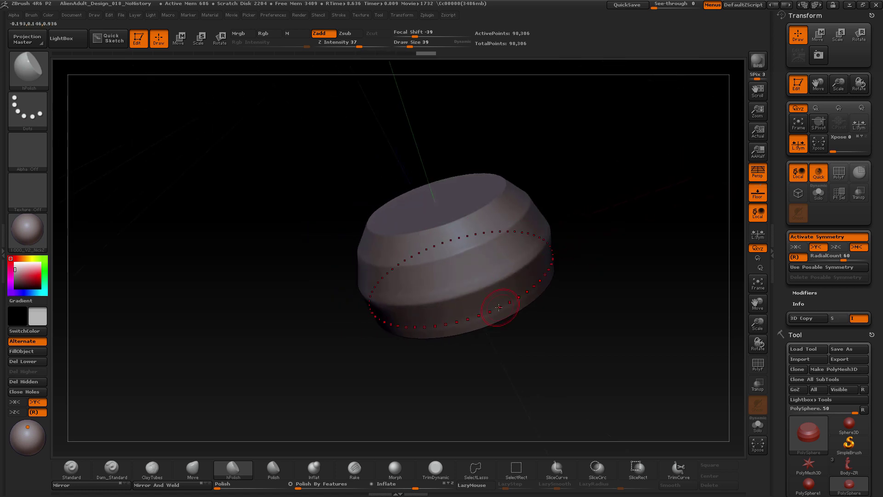
pyautogui.moveTo(452, 310); pyautogui.dragTo(451, 309)
pyautogui.moveTo(589, 240)
pyautogui.mouseDown()
pyautogui.moveTo(600, 256)
pyautogui.moveTo(585, 261)
pyautogui.mouseUp()
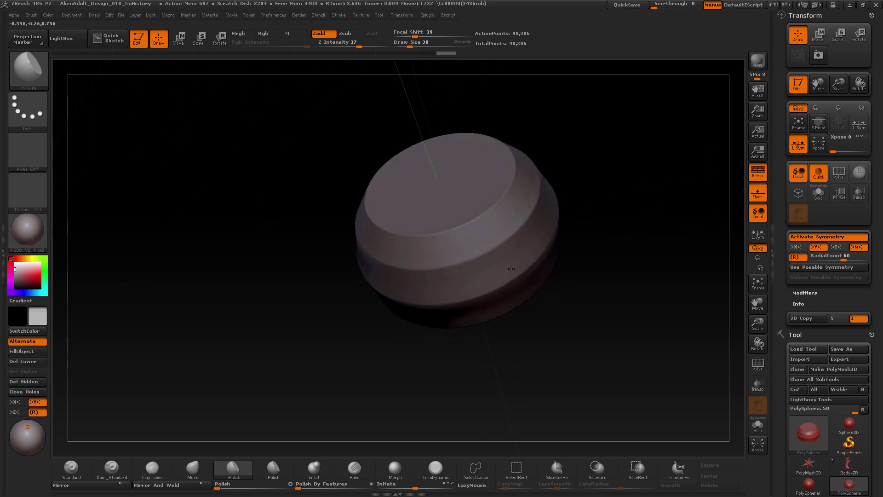
pyautogui.moveTo(463, 360)
pyautogui.mouseDown()
pyautogui.moveTo(578, 230)
pyautogui.moveTo(551, 304)
pyautogui.moveTo(541, 305)
pyautogui.mouseUp()
pyautogui.moveTo(628, 276)
pyautogui.mouseDown()
pyautogui.moveTo(610, 248)
pyautogui.moveTo(607, 259)
pyautogui.mouseUp()
# Step: Undo the last stroke and bevel the bottom rim with hPolish, setting the draw size to 19
pyautogui.hotkey('ctrl', 'z')
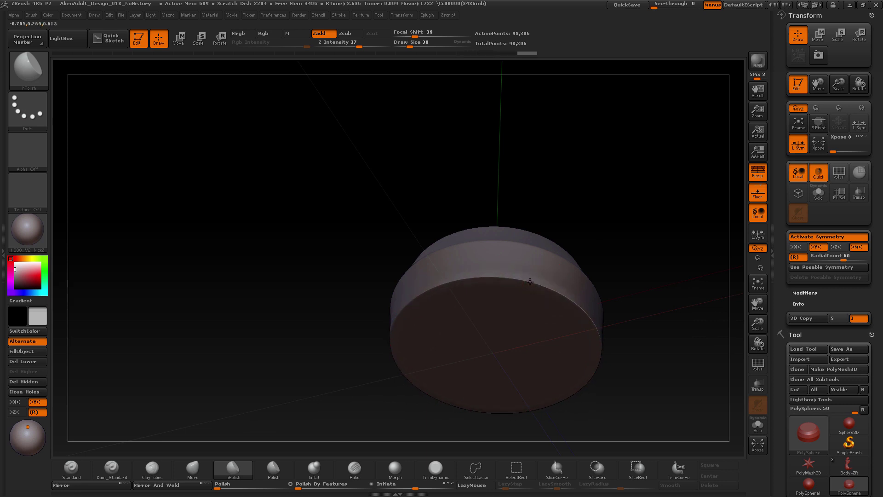
pyautogui.moveTo(534, 283); pyautogui.dragTo(533, 286)
pyautogui.press('s')
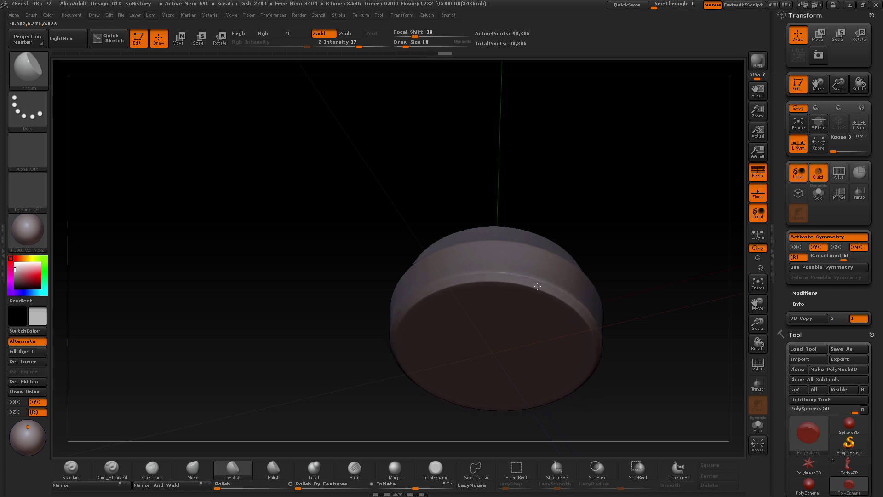
pyautogui.moveTo(522, 282); pyautogui.dragTo(527, 283)
# Step: Tighten the edges between the side bands with hPolish strokes at draw size 19
pyautogui.moveTo(617, 249); pyautogui.dragTo(644, 255)
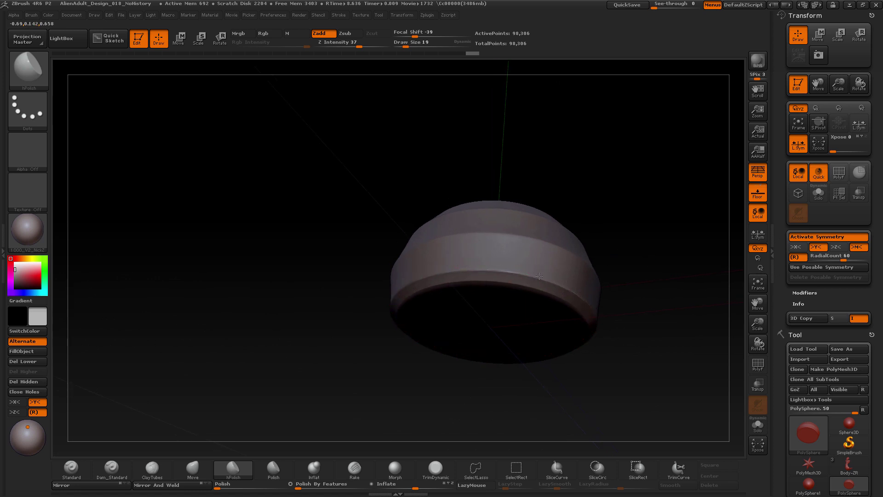
pyautogui.moveTo(561, 256); pyautogui.dragTo(597, 246)
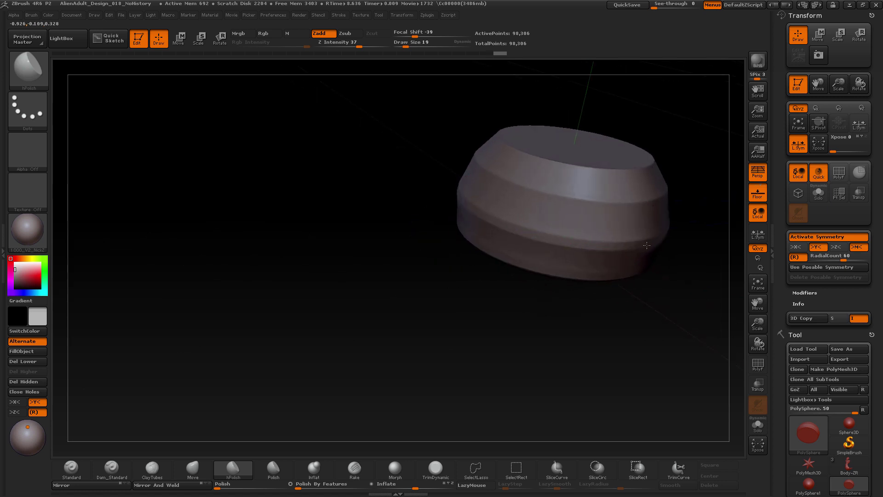
pyautogui.moveTo(531, 293); pyautogui.dragTo(547, 276)
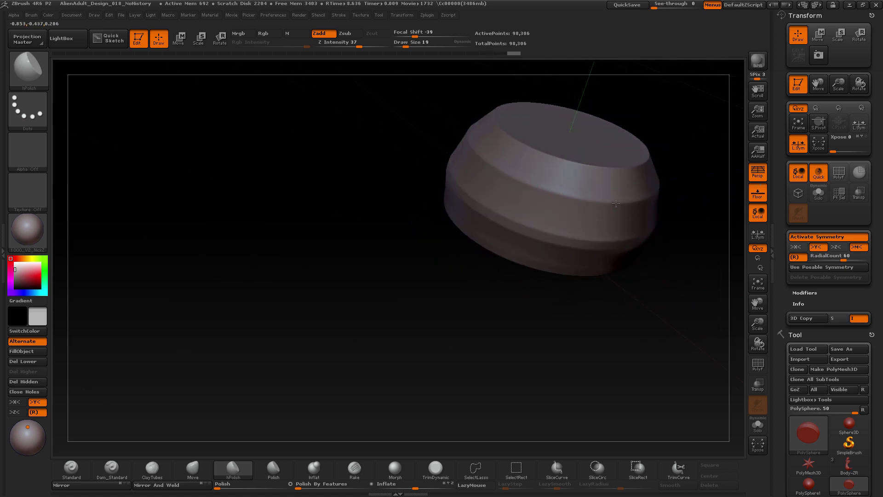
pyautogui.moveTo(620, 201); pyautogui.dragTo(637, 197)
pyautogui.moveTo(670, 156); pyautogui.dragTo(653, 184)
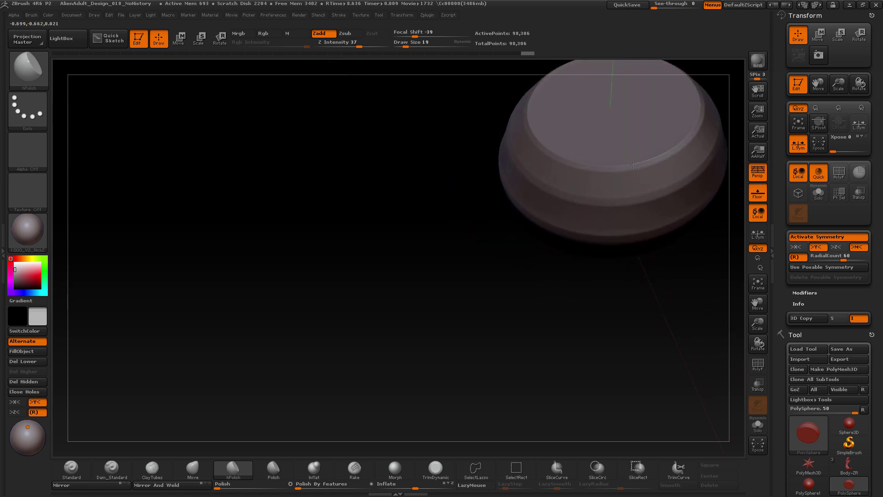
# Step: Polish a narrow bevel around the rim of the flat top with hPolish at draw size 19
pyautogui.moveTo(627, 160); pyautogui.dragTo(631, 165)
pyautogui.moveTo(551, 244); pyautogui.dragTo(584, 240)
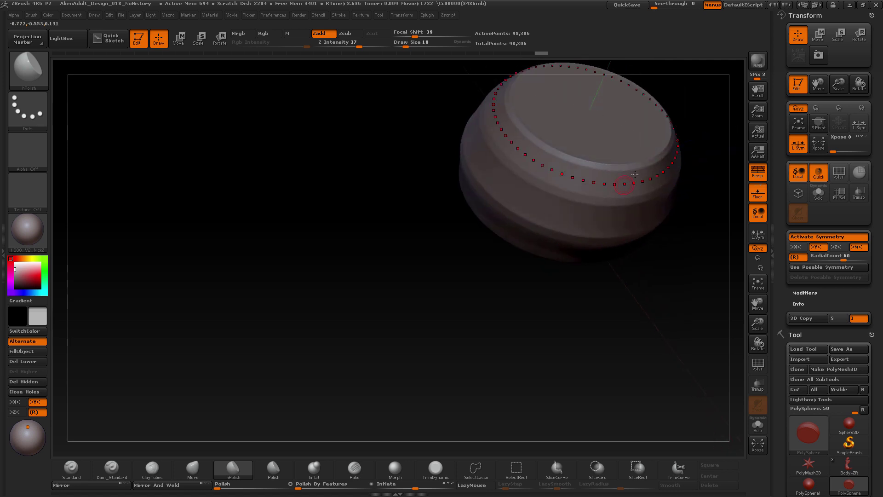
pyautogui.moveTo(635, 165); pyautogui.dragTo(634, 166)
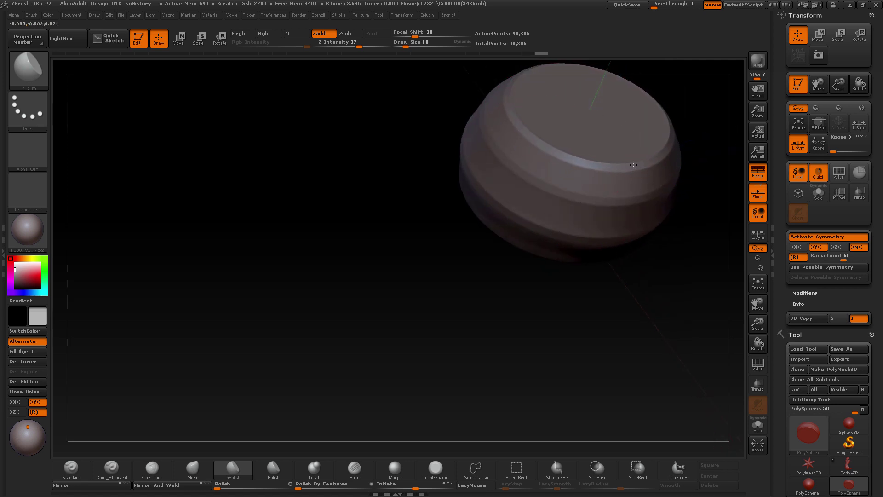
pyautogui.moveTo(496, 290); pyautogui.dragTo(622, 198)
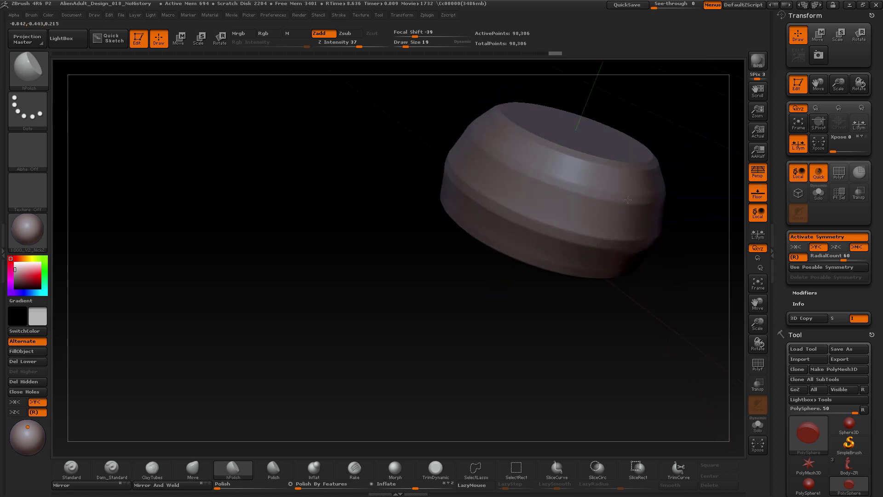
pyautogui.moveTo(684, 141); pyautogui.dragTo(523, 200)
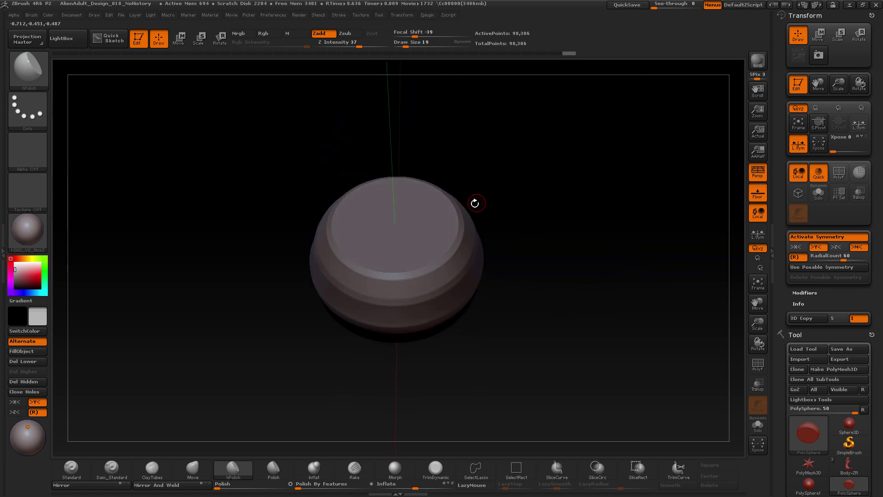
# Step: Set up the Standard brush with the DragRect stroke, a round alpha and draw size 50, leaving only X symmetry active with radial symmetry off
pyautogui.click(71, 467)
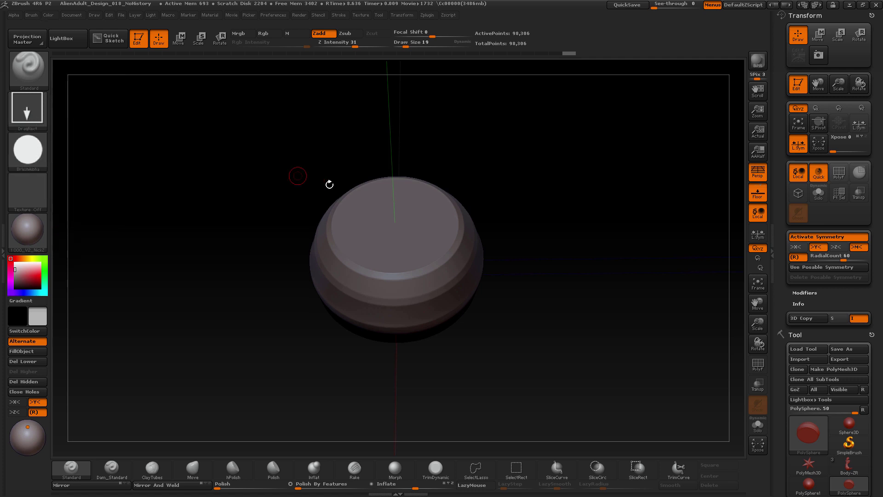
pyautogui.moveTo(394, 221); pyautogui.dragTo(354, 205)
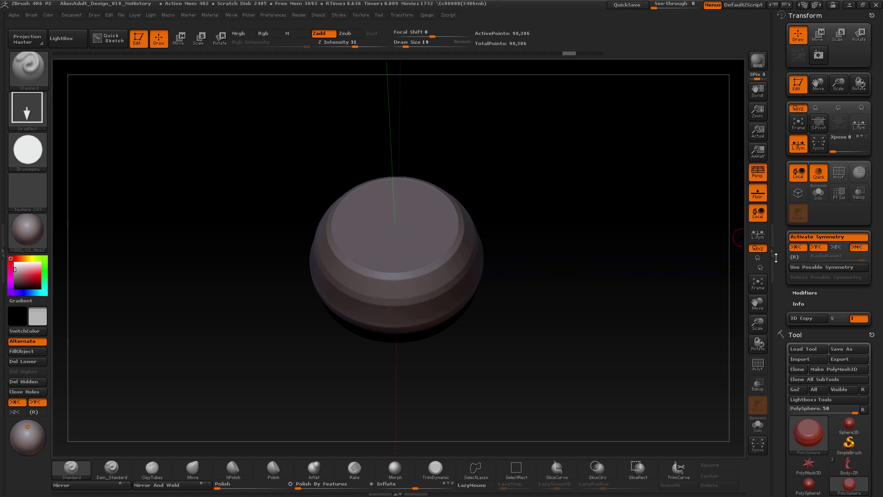
pyautogui.click(817, 248)
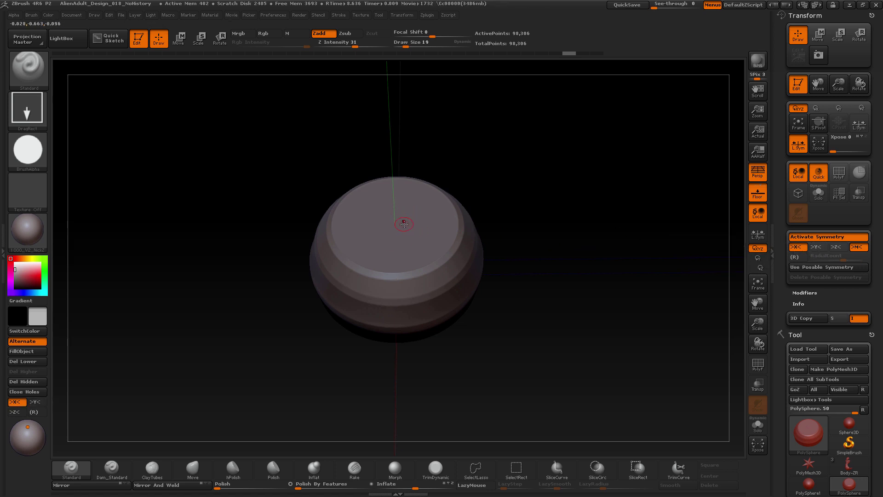
pyautogui.press('s')
pyautogui.moveTo(403, 224); pyautogui.dragTo(410, 223)
# Step: Try to pull a round bump out of the center of the flat top with only X symmetry, and undo the stamps
pyautogui.moveTo(475, 170)
pyautogui.mouseDown()
pyautogui.moveTo(477, 149)
pyautogui.moveTo(511, 152)
pyautogui.moveTo(508, 209)
pyautogui.moveTo(534, 205)
pyautogui.moveTo(437, 218)
pyautogui.moveTo(512, 189)
pyautogui.moveTo(414, 216)
pyautogui.mouseUp()
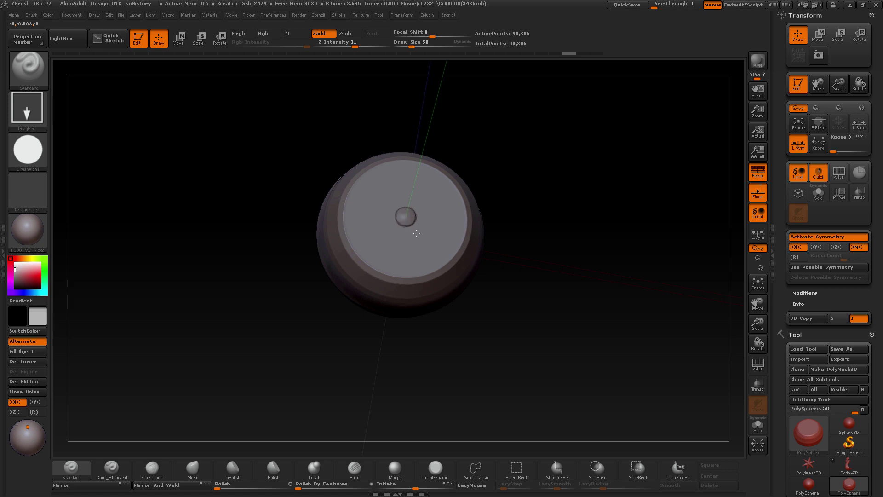
pyautogui.moveTo(429, 257); pyautogui.dragTo(430, 254)
pyautogui.hotkey('ctrl', 'z')
pyautogui.moveTo(521, 177); pyautogui.dragTo(511, 184)
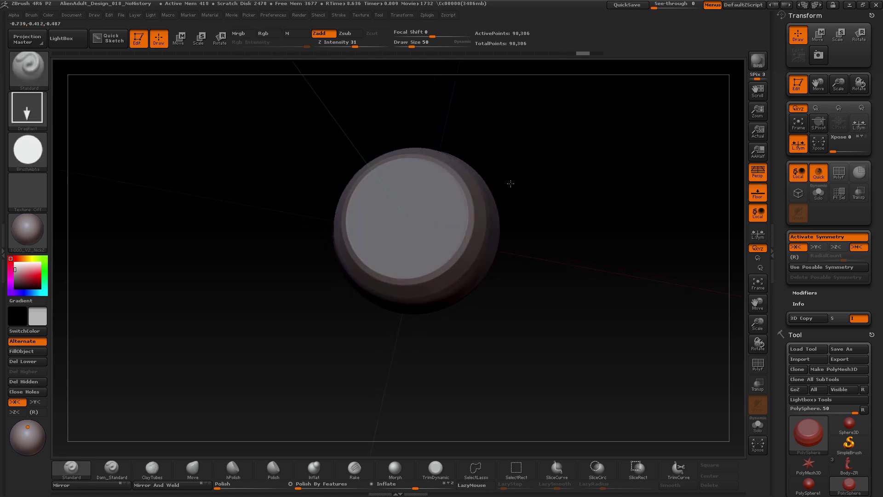
pyautogui.moveTo(408, 219); pyautogui.dragTo(427, 219)
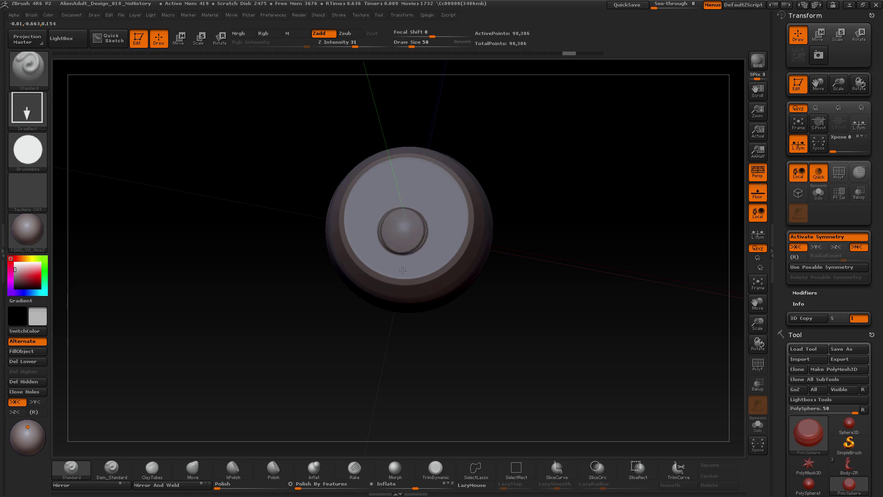
pyautogui.hotkey('ctrl', 'z')
pyautogui.hotkey('ctrl', 'z')
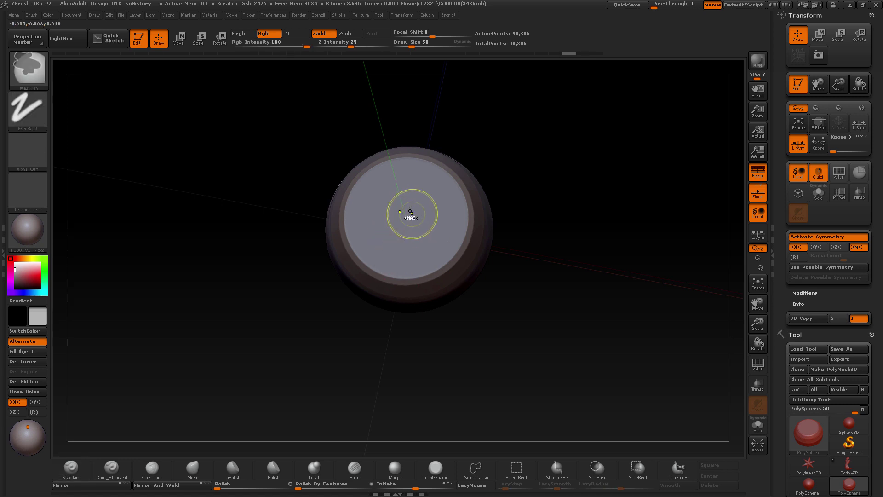
# Step: Turn on Z symmetry alongside X and try pulling a raised dome out of the flat top's center
pyautogui.moveTo(601, 192); pyautogui.dragTo(608, 174)
pyautogui.click(836, 248)
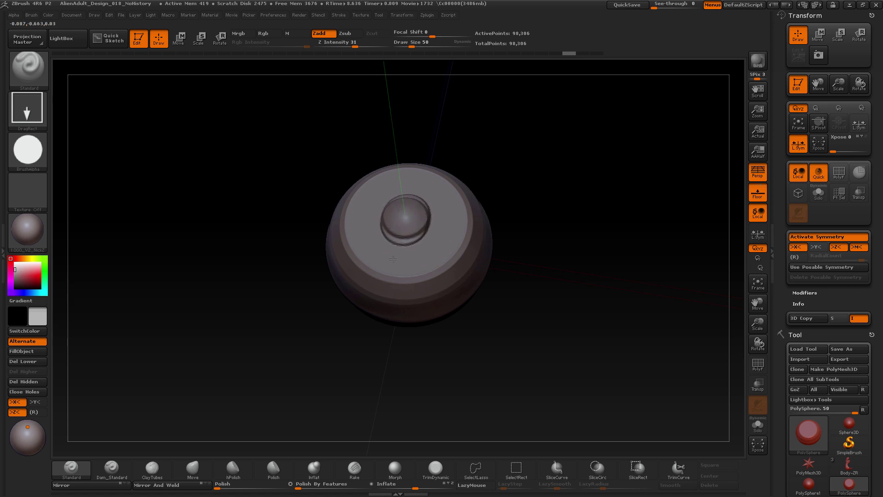
pyautogui.moveTo(507, 167); pyautogui.dragTo(464, 203)
pyautogui.moveTo(534, 174); pyautogui.dragTo(435, 209)
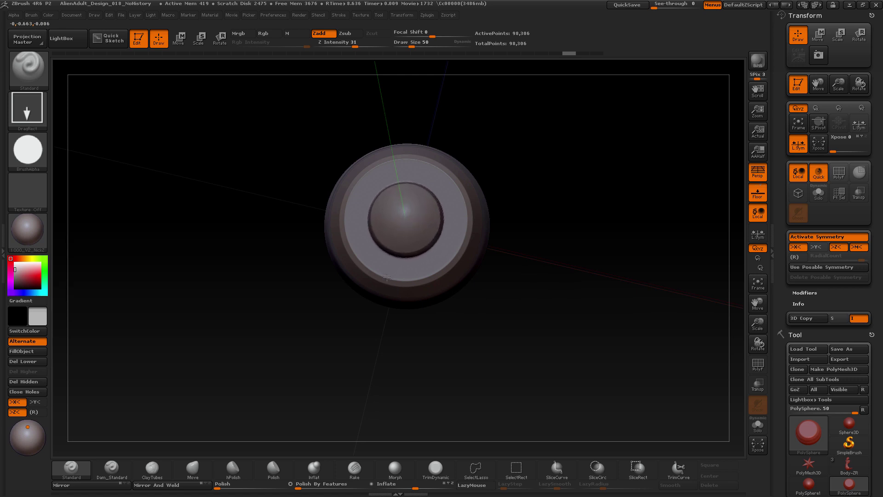
pyautogui.moveTo(382, 295); pyautogui.dragTo(381, 296)
pyautogui.moveTo(370, 338); pyautogui.dragTo(394, 264)
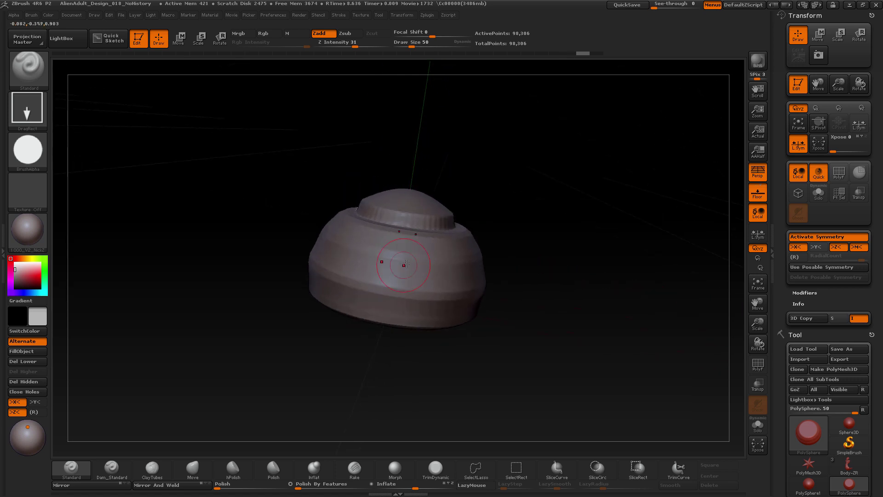
pyautogui.hotkey('ctrl', 'z')
# Step: Set the Z Intensity to 4 and stamp a shallow round disc centered on the flat top
pyautogui.moveTo(503, 166)
pyautogui.mouseDown()
pyautogui.moveTo(512, 205)
pyautogui.moveTo(445, 122)
pyautogui.mouseUp()
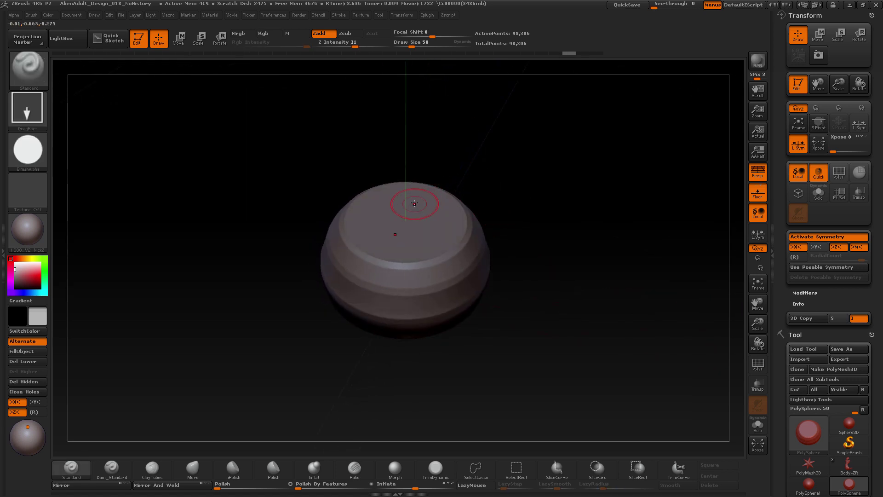
pyautogui.press('u')
pyautogui.press('u')
pyautogui.moveTo(376, 172); pyautogui.dragTo(358, 172)
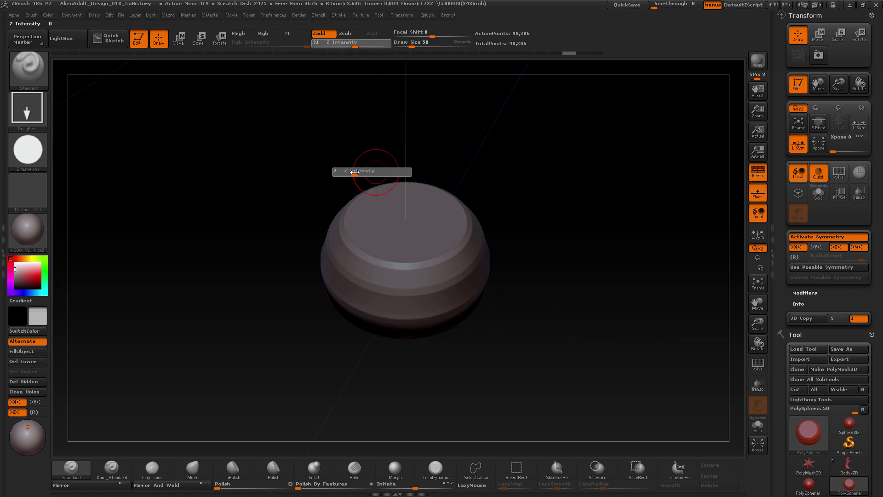
pyautogui.moveTo(492, 154); pyautogui.dragTo(488, 205)
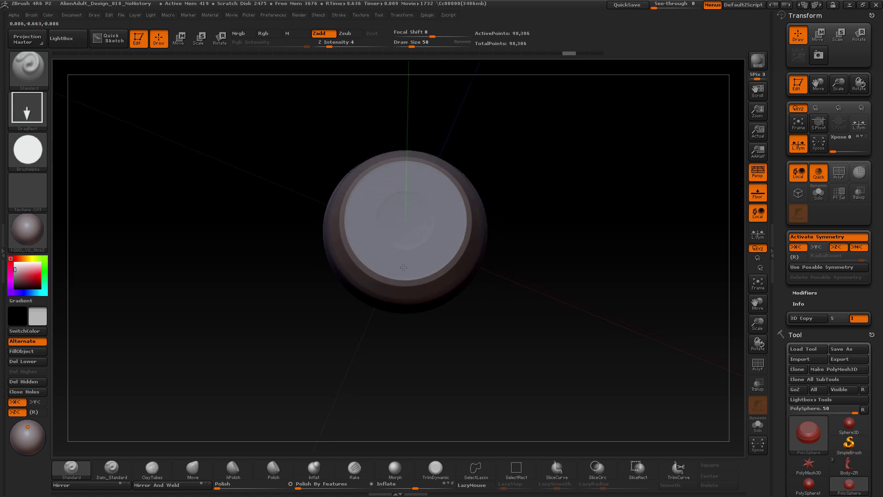
pyautogui.moveTo(402, 295); pyautogui.dragTo(403, 294)
pyautogui.moveTo(405, 221); pyautogui.dragTo(408, 237)
pyautogui.moveTo(412, 293); pyautogui.dragTo(412, 293)
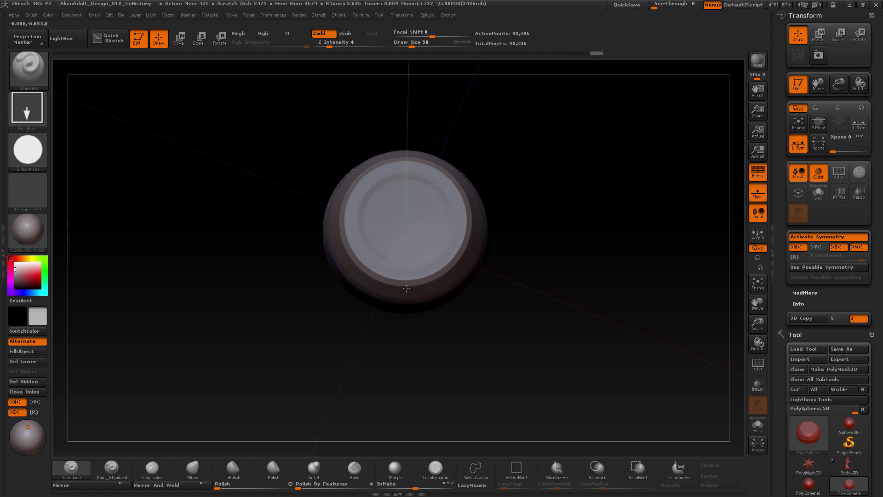
# Step: Set the Z Intensity to 7 and stamp stronger concentric round details over the center of the flat top
pyautogui.press('u')
pyautogui.moveTo(403, 222)
pyautogui.mouseDown()
pyautogui.moveTo(412, 221)
pyautogui.moveTo(415, 291)
pyautogui.mouseUp()
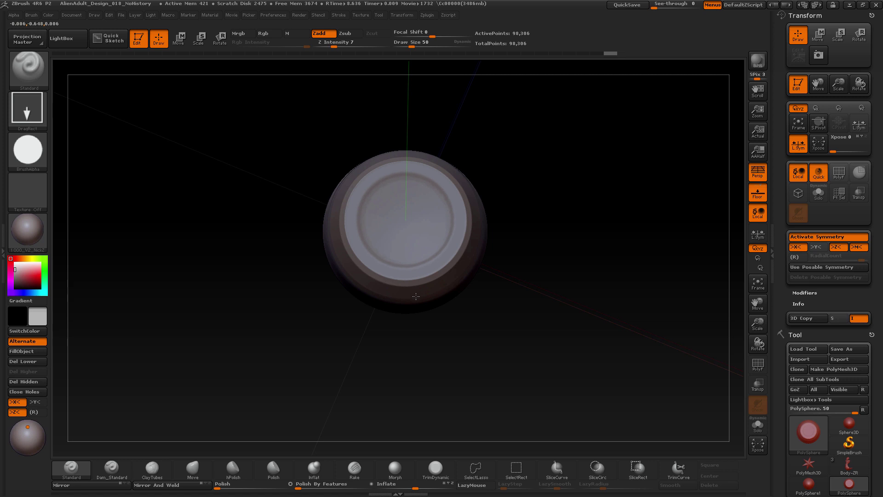
pyautogui.moveTo(405, 221); pyautogui.dragTo(413, 285)
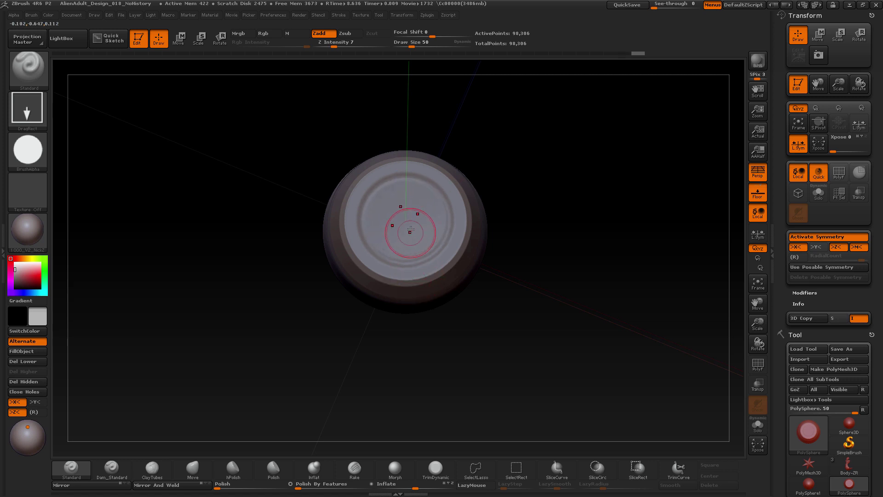
# Step: Stamp one more concentric ring over the center of the flat top at Z Intensity 7
pyautogui.moveTo(409, 251); pyautogui.dragTo(413, 281)
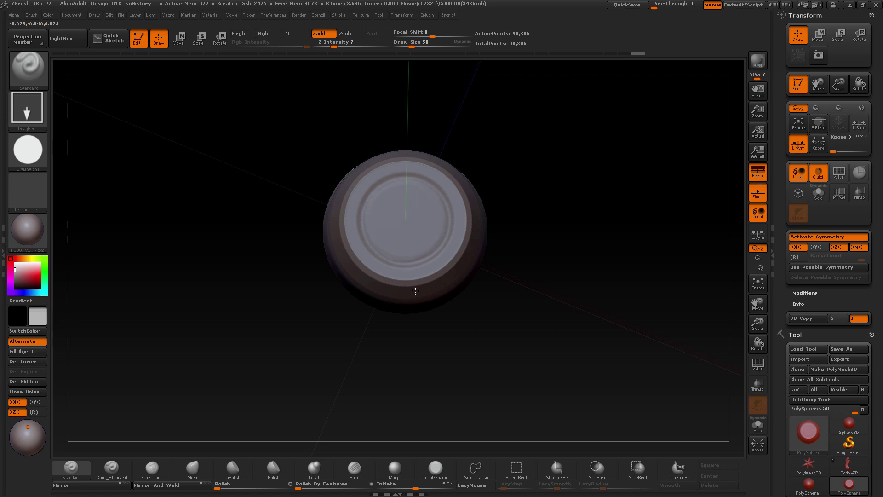
pyautogui.moveTo(421, 322); pyautogui.dragTo(441, 276)
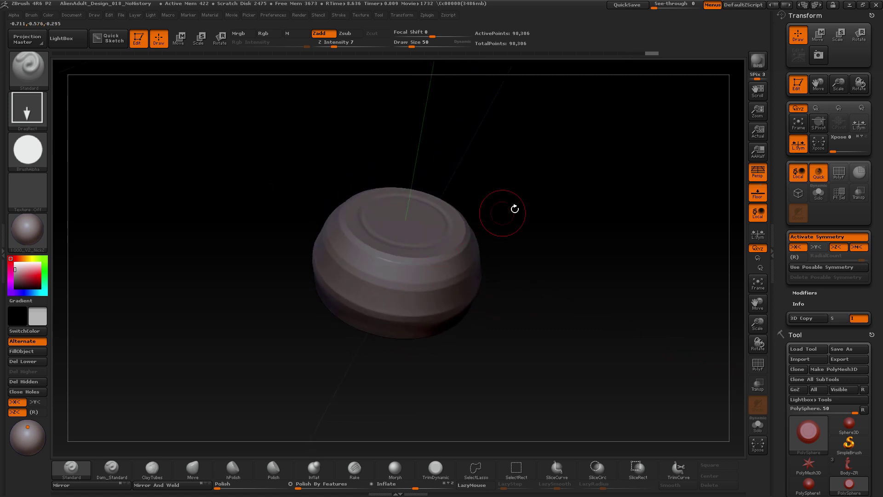
pyautogui.moveTo(534, 221); pyautogui.dragTo(525, 228)
pyautogui.moveTo(570, 238)
pyautogui.mouseDown()
pyautogui.moveTo(539, 222)
pyautogui.moveTo(577, 301)
pyautogui.mouseUp()
# Step: Replace the X and Z symmetry with radial symmetry around Y at a RadialCount of 60
pyautogui.click(795, 247)
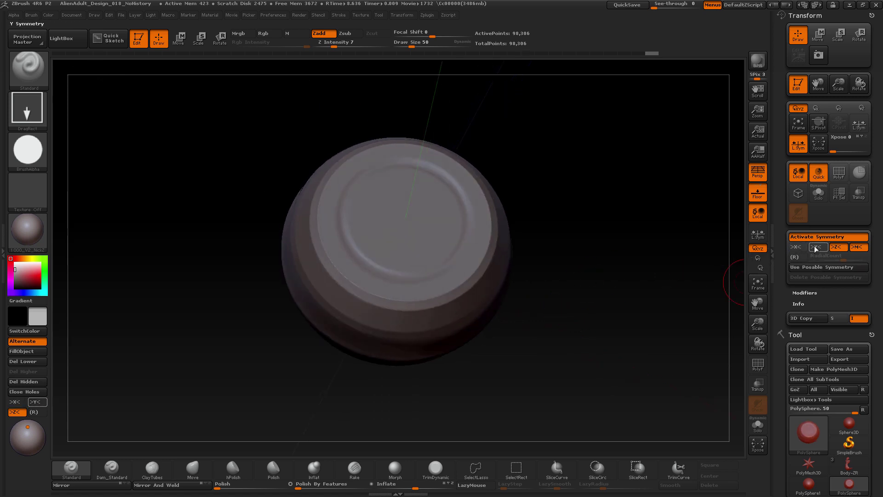
pyautogui.click(816, 247)
pyautogui.click(835, 247)
pyautogui.click(794, 257)
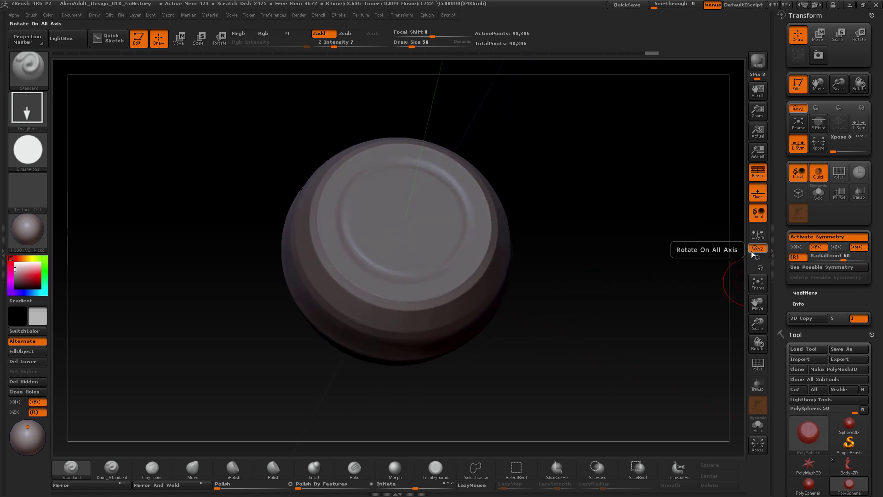
# Step: Carve a circular groove along the flat top's ring with the Dam_Standard brush at Draw Size 24
pyautogui.click(111, 468)
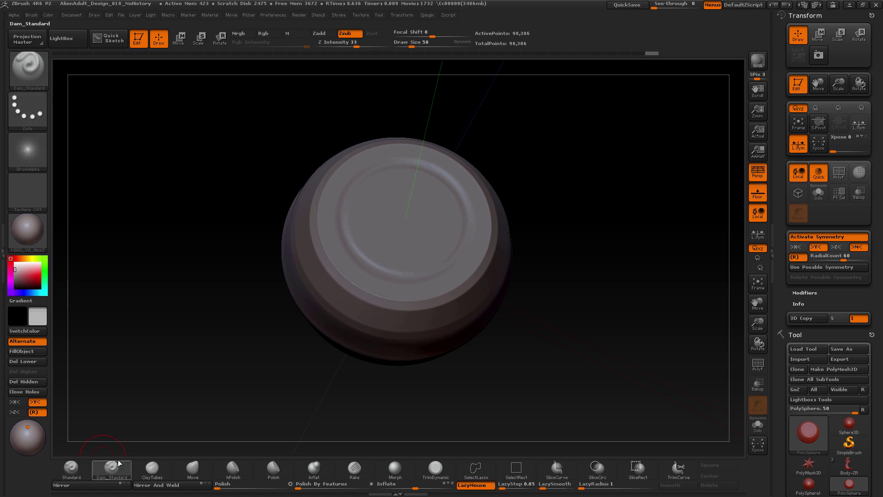
pyautogui.moveTo(581, 240); pyautogui.dragTo(594, 254)
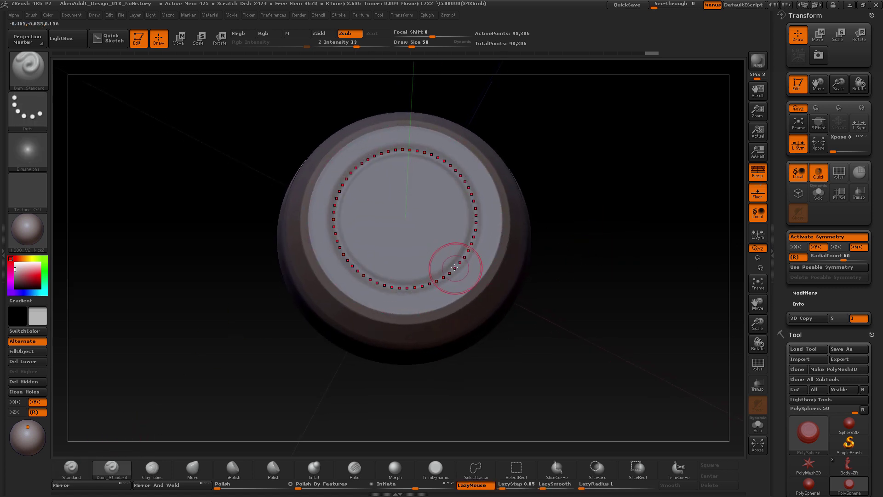
pyautogui.press('s')
pyautogui.moveTo(460, 259); pyautogui.dragTo(446, 274)
pyautogui.press('s')
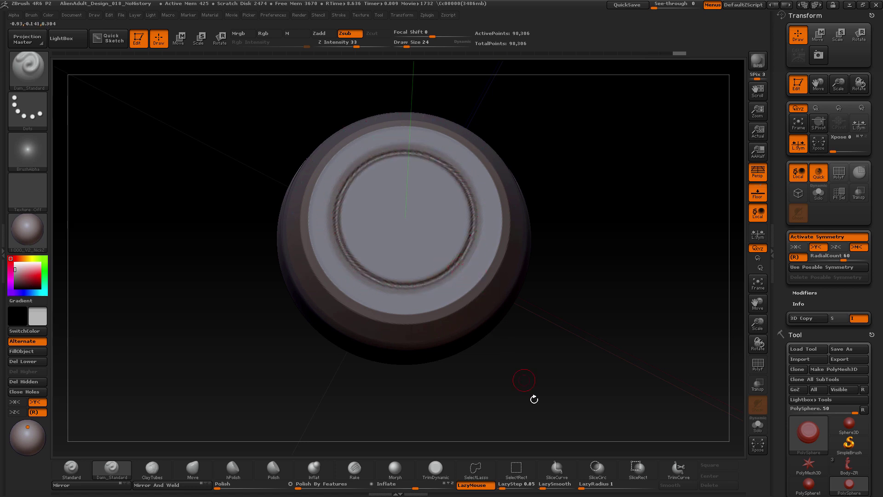
# Step: Set the LazyStep to 0.002 and open the stroke's Lazy Mouse settings
pyautogui.click(504, 486)
pyautogui.moveTo(504, 487); pyautogui.dragTo(502, 487)
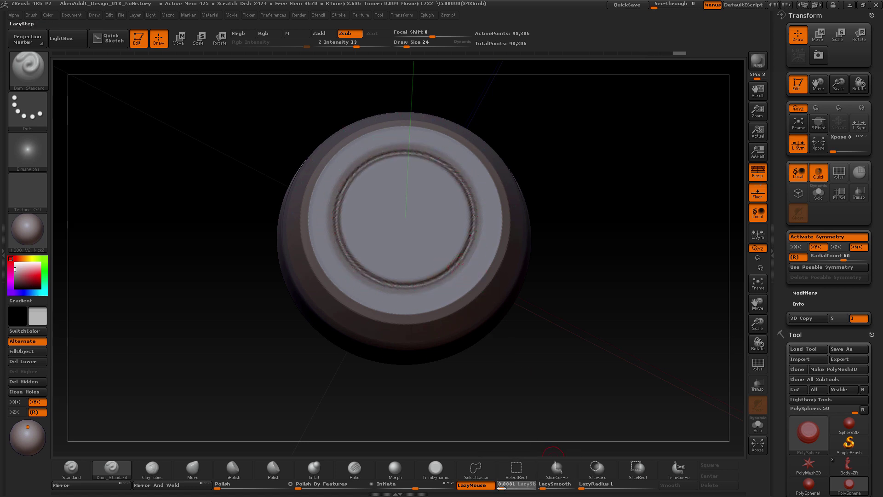
pyautogui.click(502, 487)
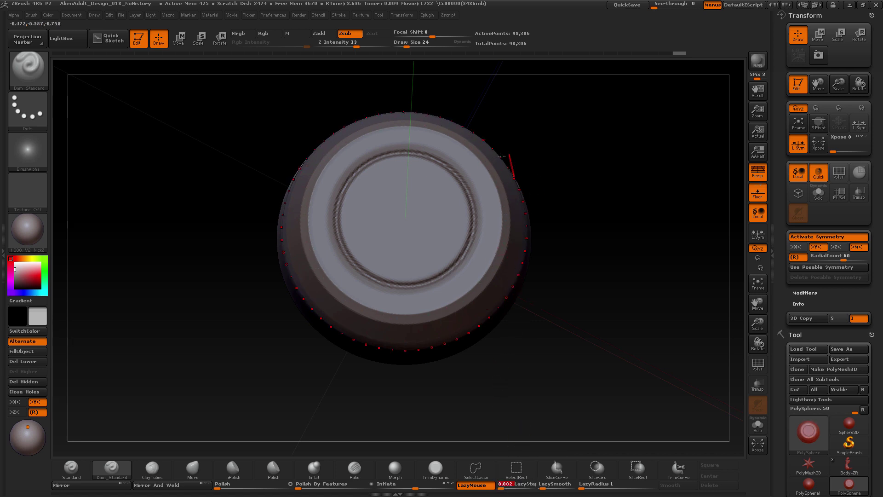
pyautogui.click(339, 17)
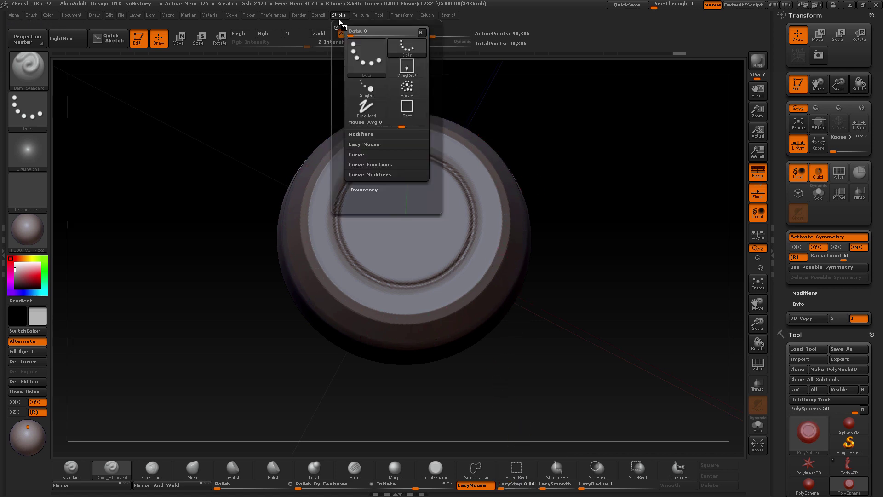
pyautogui.click(364, 144)
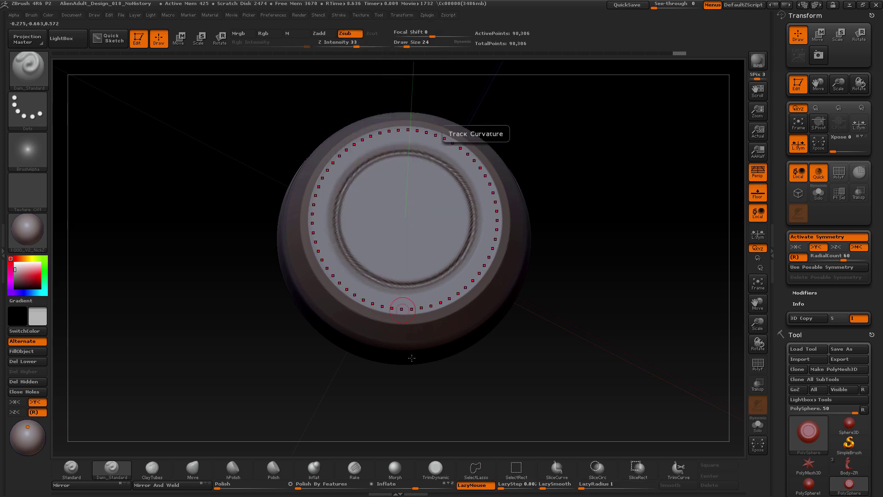
# Step: Deepen the circular groove on the flat top and carve a finer one near its outer rim
pyautogui.moveTo(533, 343)
pyautogui.mouseDown()
pyautogui.moveTo(519, 372)
pyautogui.moveTo(517, 341)
pyautogui.mouseUp()
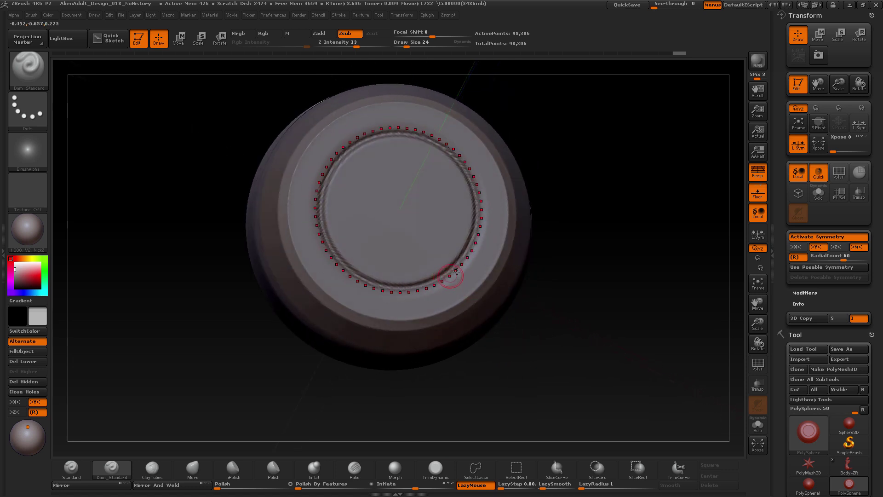
pyautogui.moveTo(445, 273); pyautogui.dragTo(447, 273)
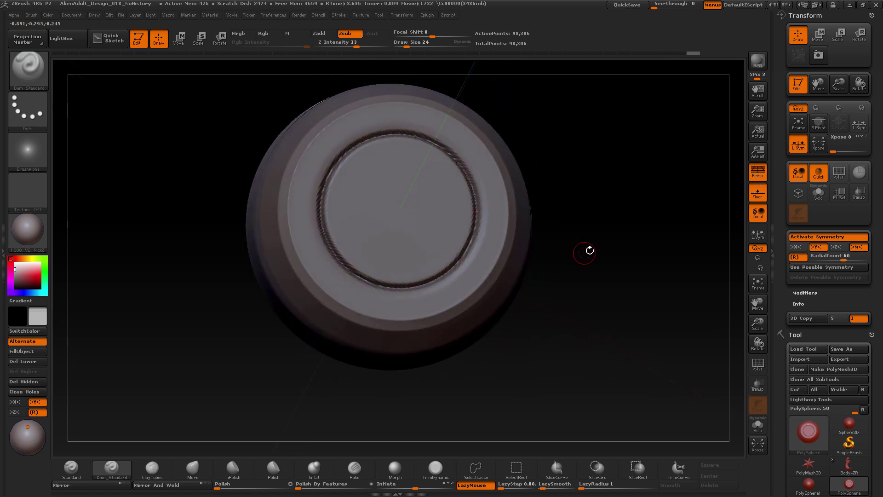
pyautogui.moveTo(590, 250); pyautogui.dragTo(538, 247)
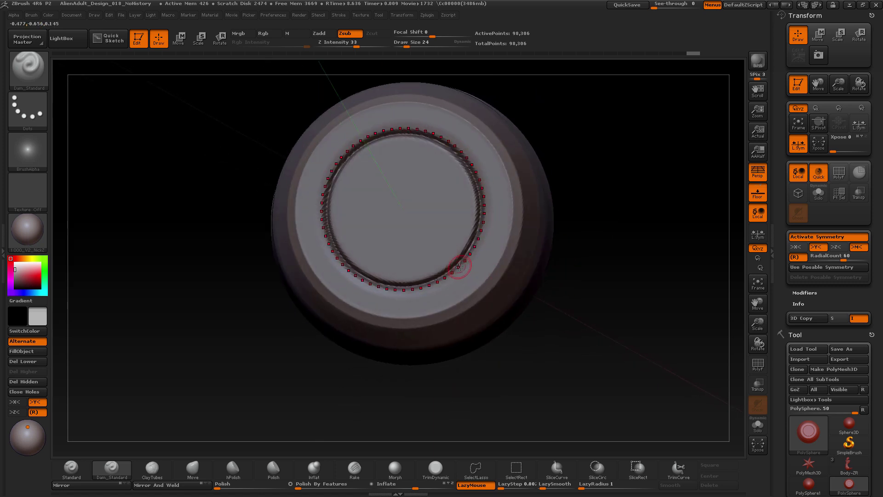
pyautogui.moveTo(464, 262); pyautogui.dragTo(468, 259)
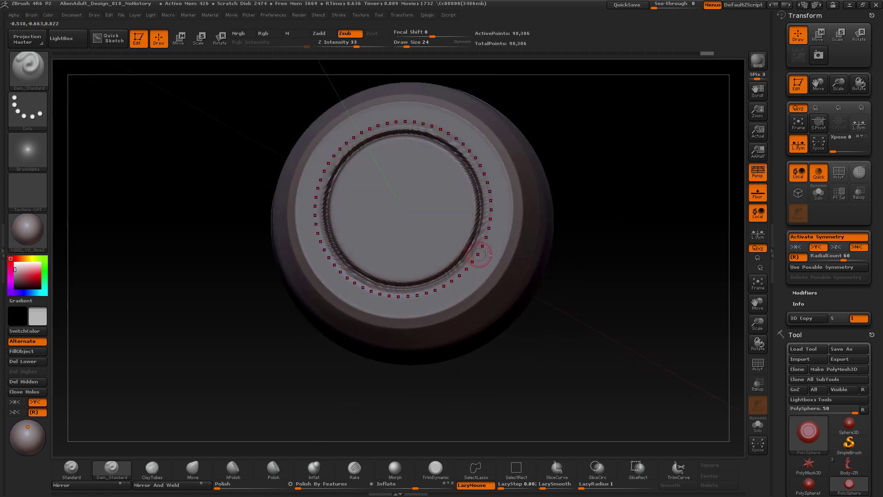
pyautogui.moveTo(589, 242)
pyautogui.mouseDown()
pyautogui.moveTo(602, 193)
pyautogui.moveTo(561, 207)
pyautogui.moveTo(536, 244)
pyautogui.moveTo(589, 242)
pyautogui.moveTo(468, 291)
pyautogui.mouseUp()
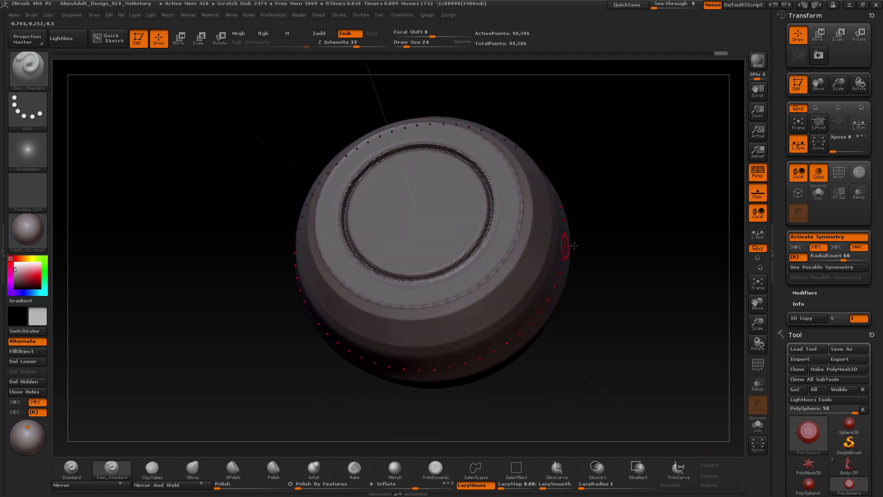
# Step: Try carving a band of 60 small square panels around the lower edge of the side
pyautogui.moveTo(573, 245)
pyautogui.mouseDown()
pyautogui.moveTo(621, 236)
pyautogui.moveTo(585, 258)
pyautogui.moveTo(591, 213)
pyautogui.moveTo(558, 270)
pyautogui.moveTo(569, 279)
pyautogui.moveTo(564, 250)
pyautogui.moveTo(572, 296)
pyautogui.moveTo(584, 227)
pyautogui.moveTo(570, 250)
pyautogui.mouseUp()
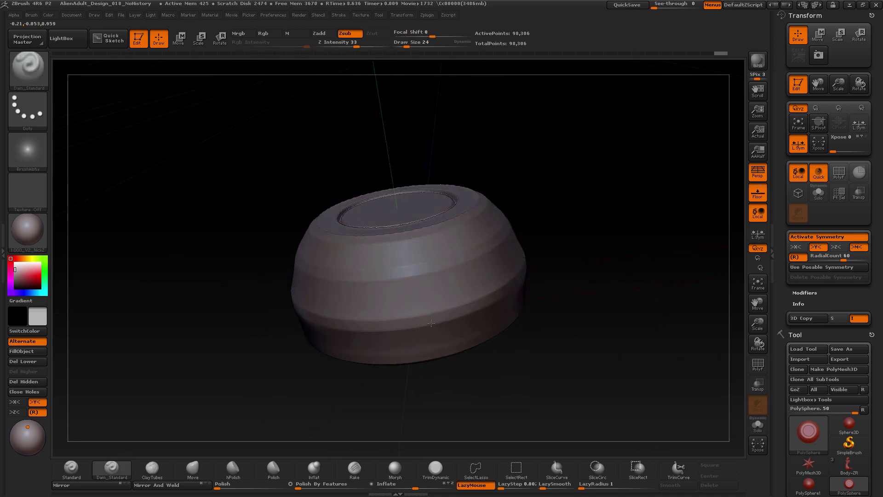
pyautogui.moveTo(431, 314); pyautogui.dragTo(431, 313)
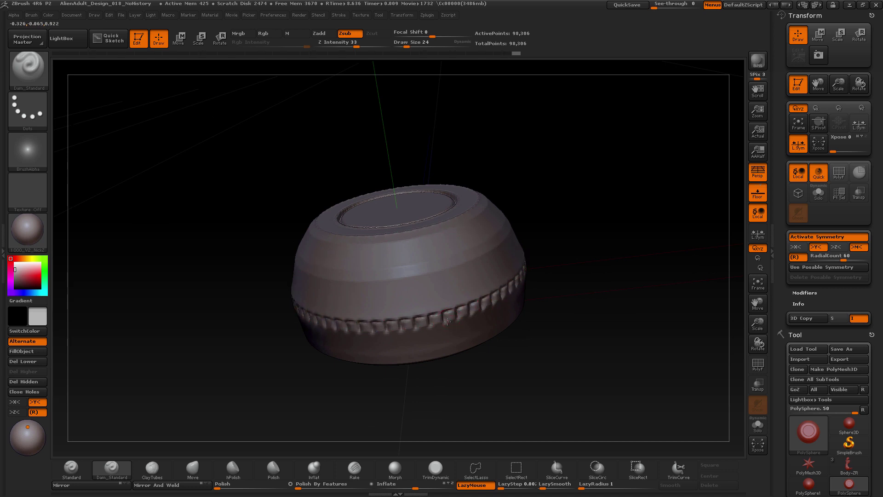
pyautogui.moveTo(565, 258); pyautogui.dragTo(531, 249)
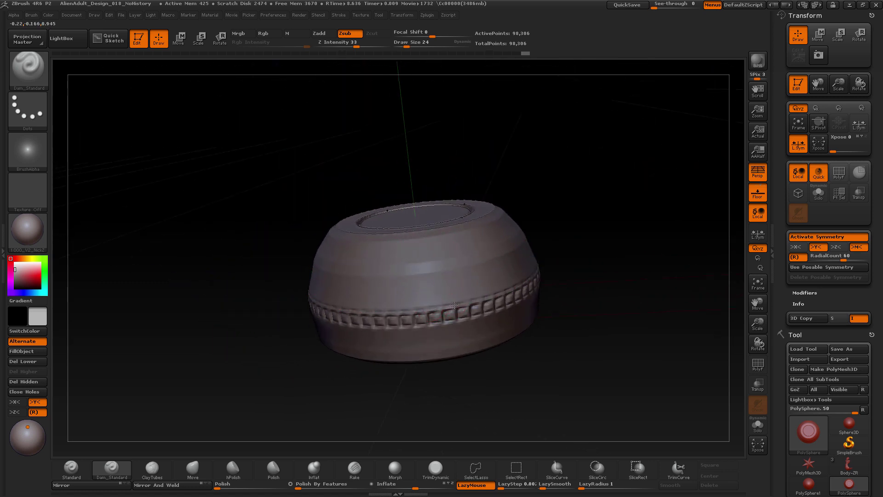
pyautogui.moveTo(563, 322); pyautogui.dragTo(496, 317)
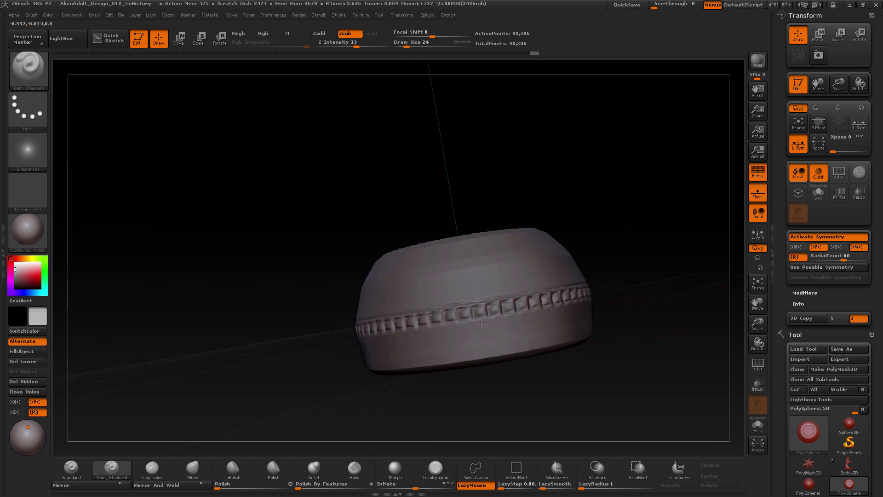
pyautogui.moveTo(591, 238)
pyautogui.mouseDown()
pyautogui.moveTo(615, 262)
pyautogui.moveTo(593, 241)
pyautogui.moveTo(604, 251)
pyautogui.moveTo(587, 291)
pyautogui.moveTo(573, 205)
pyautogui.moveTo(577, 277)
pyautogui.moveTo(605, 244)
pyautogui.moveTo(602, 267)
pyautogui.moveTo(593, 244)
pyautogui.moveTo(589, 266)
pyautogui.mouseUp()
# Step: Undo the band of small square panels around the side
pyautogui.hotkey('ctrl', 'z')
pyautogui.hotkey('ctrl', 'z')
pyautogui.hotkey('ctrl', 'z')
pyautogui.hotkey('ctrl', 'z')
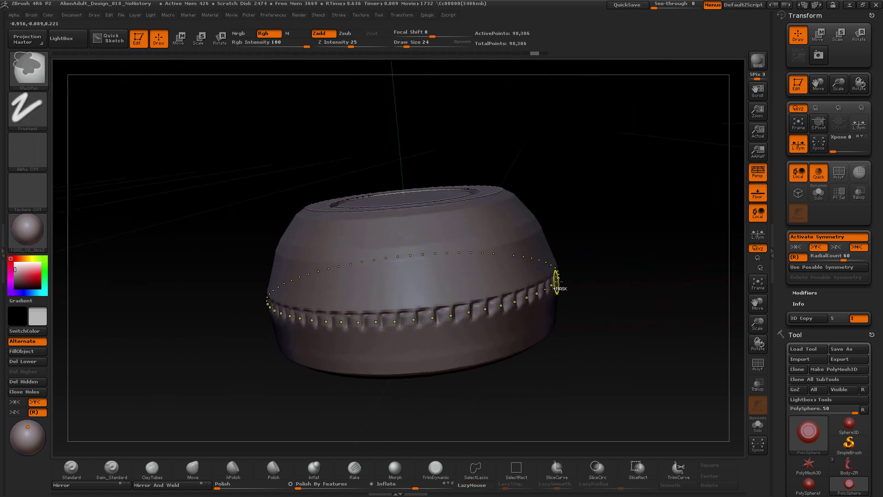
pyautogui.hotkey('ctrl', 'z')
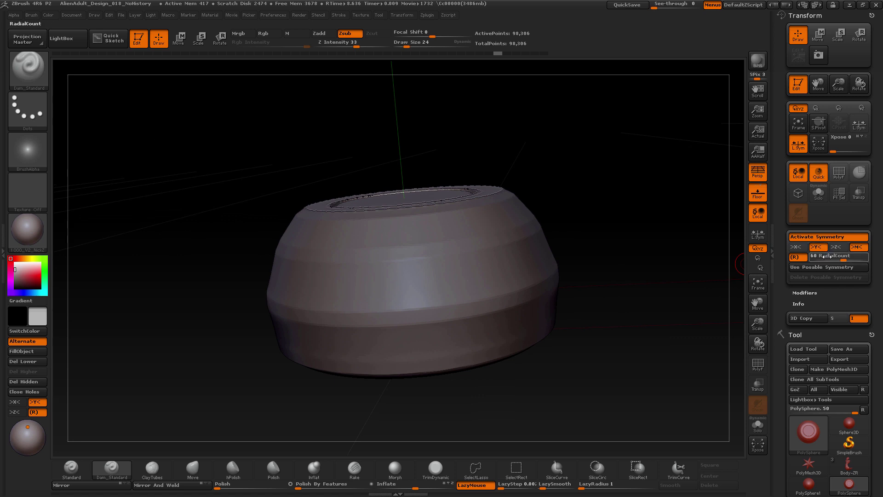
# Step: Set the RadialCount to 30 and carve a band of rectangular panels around the lower side edge
pyautogui.write('30')
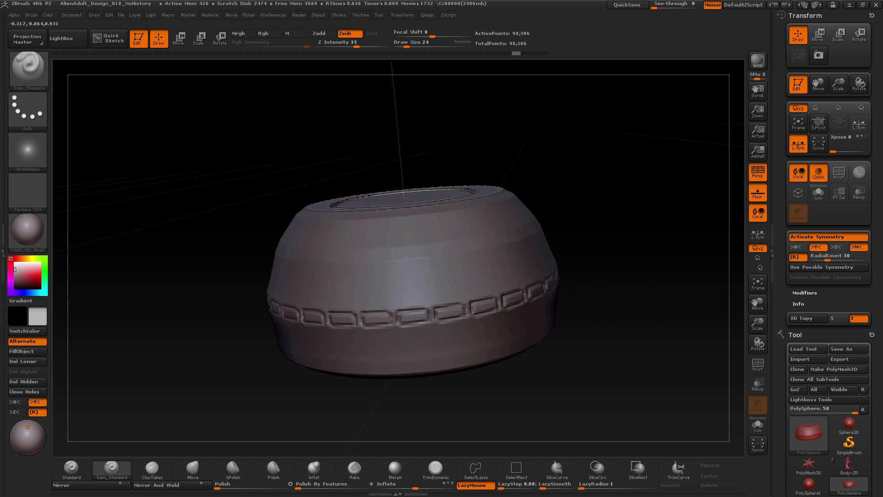
pyautogui.moveTo(583, 207); pyautogui.dragTo(598, 278)
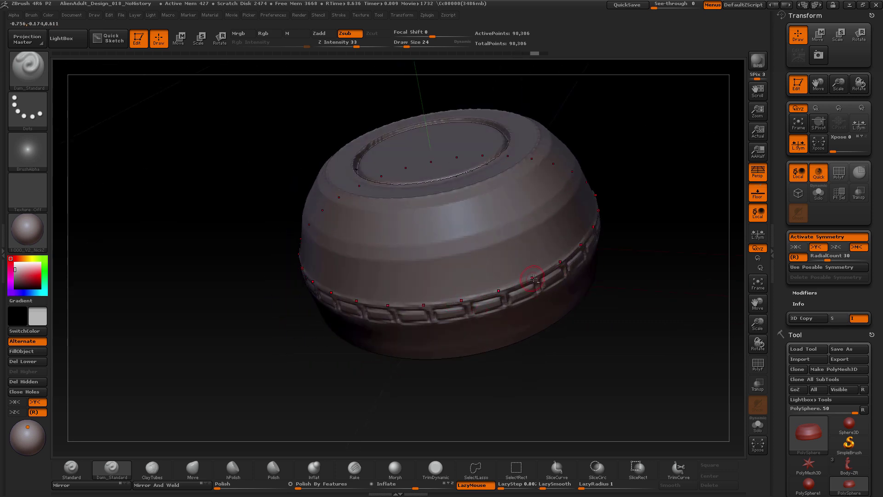
pyautogui.moveTo(549, 383); pyautogui.dragTo(491, 326)
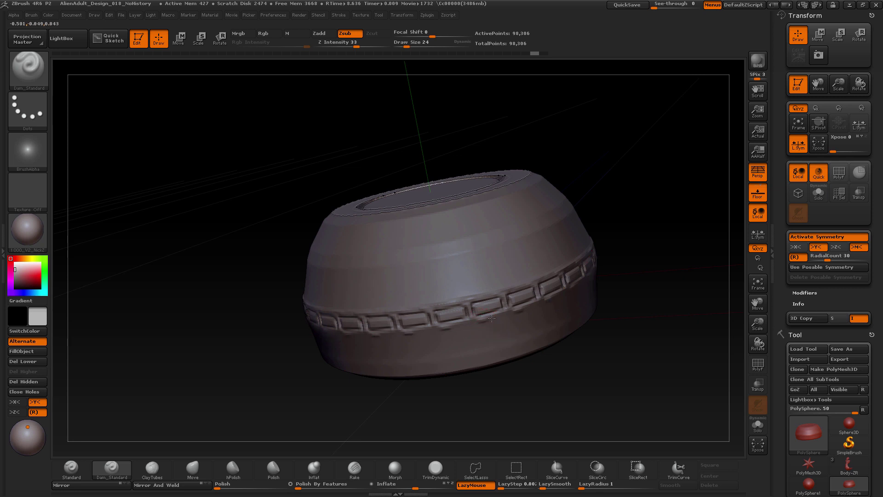
# Step: Carve continuous grooves around the side above the panel band and around the upper shoulder
pyautogui.moveTo(622, 291); pyautogui.dragTo(535, 280)
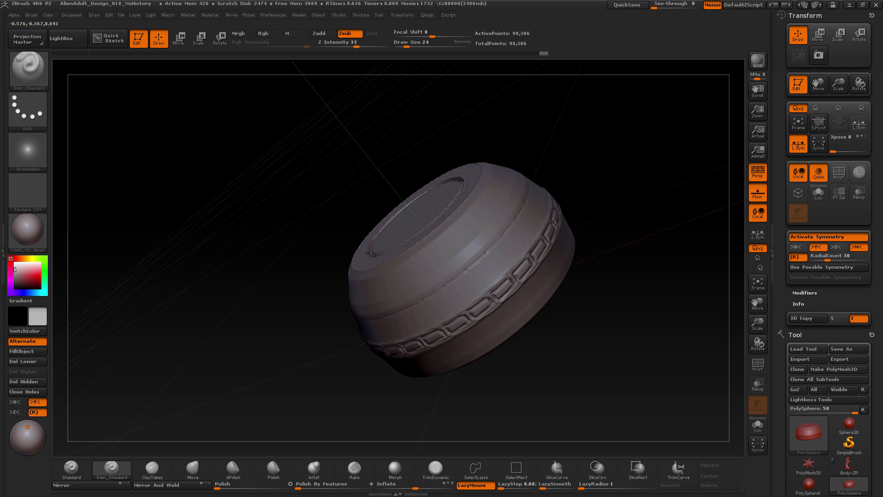
pyautogui.moveTo(592, 183)
pyautogui.mouseDown()
pyautogui.moveTo(611, 162)
pyautogui.moveTo(487, 269)
pyautogui.mouseUp()
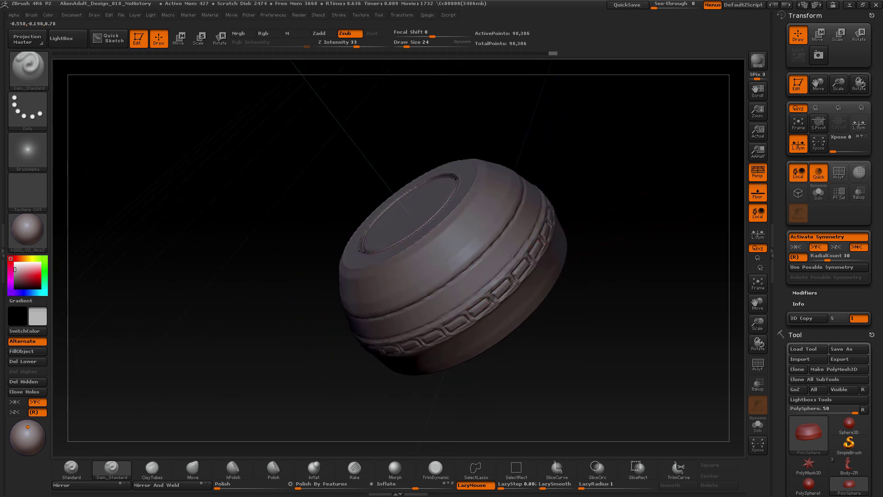
pyautogui.moveTo(607, 226); pyautogui.dragTo(577, 184)
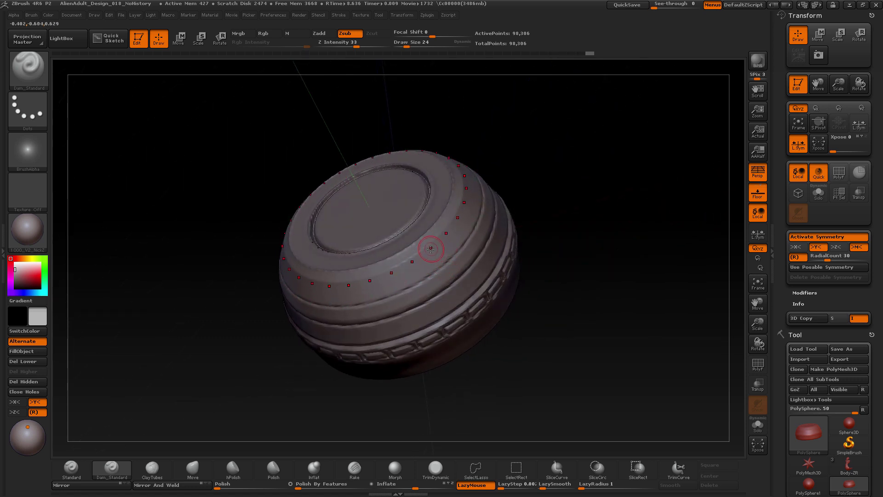
pyautogui.moveTo(490, 199)
pyautogui.mouseDown()
pyautogui.moveTo(550, 152)
pyautogui.moveTo(571, 211)
pyautogui.moveTo(519, 170)
pyautogui.moveTo(525, 248)
pyautogui.moveTo(550, 260)
pyautogui.moveTo(529, 237)
pyautogui.moveTo(522, 253)
pyautogui.moveTo(543, 256)
pyautogui.moveTo(532, 280)
pyautogui.moveTo(487, 269)
pyautogui.mouseUp()
pyautogui.press('ctrl')
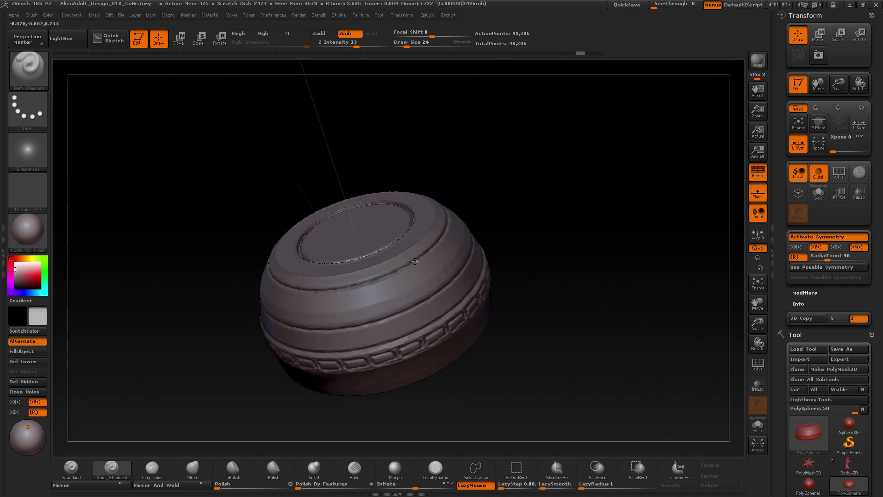
pyautogui.moveTo(519, 203)
pyautogui.mouseDown()
pyautogui.moveTo(515, 216)
pyautogui.moveTo(506, 201)
pyautogui.moveTo(497, 216)
pyautogui.moveTo(549, 211)
pyautogui.moveTo(528, 197)
pyautogui.moveTo(542, 226)
pyautogui.moveTo(493, 211)
pyautogui.moveTo(523, 236)
pyautogui.moveTo(515, 230)
pyautogui.moveTo(526, 216)
pyautogui.moveTo(504, 180)
pyautogui.moveTo(553, 253)
pyautogui.moveTo(517, 202)
pyautogui.mouseUp()
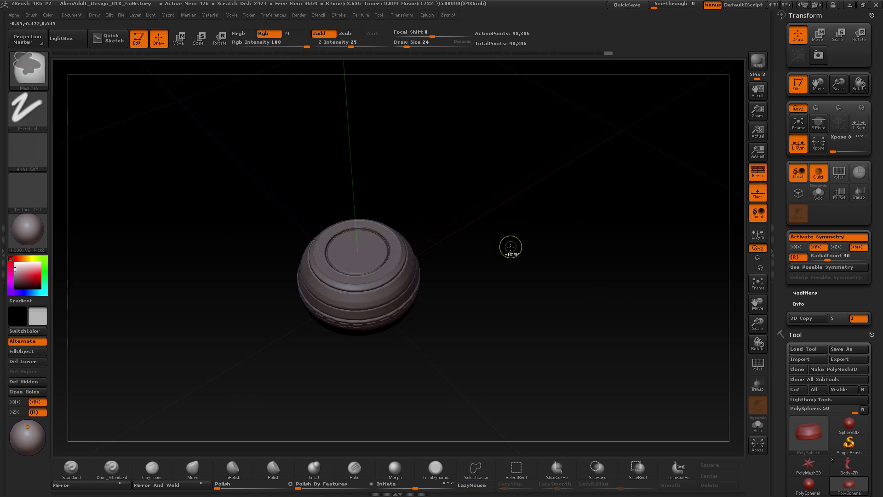
# Step: Switch back to X-axis symmetry, turning off Y and radial symmetry
pyautogui.moveTo(514, 292); pyautogui.dragTo(534, 236)
pyautogui.moveTo(582, 281); pyautogui.dragTo(609, 258)
pyautogui.click(796, 246)
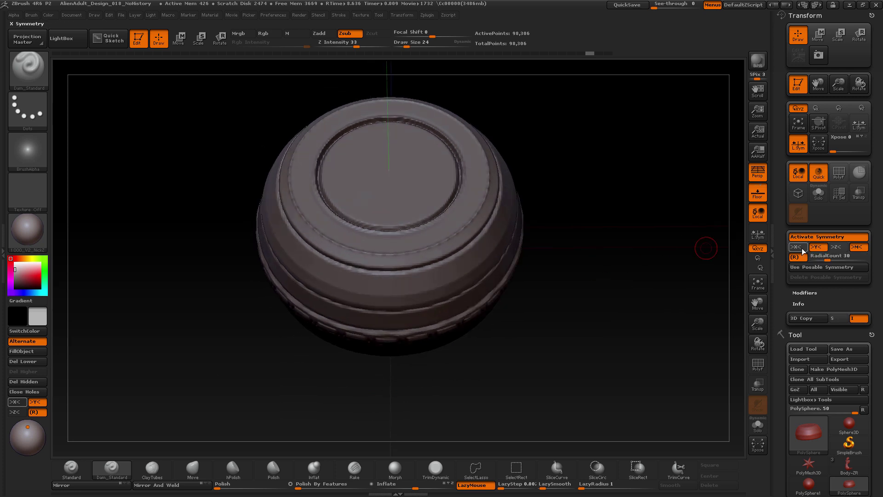
pyautogui.click(815, 246)
pyautogui.click(798, 257)
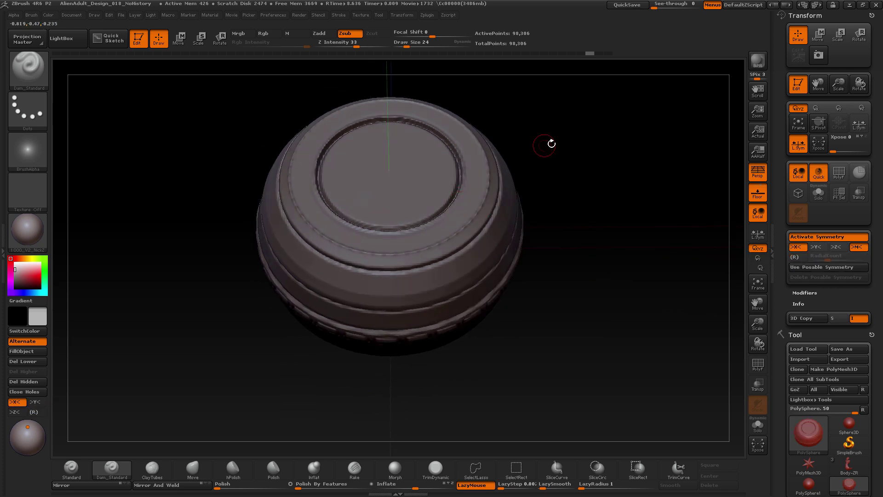
# Step: Mask a straight horizontal band across the model's center from the top view and trim the mask's edges narrower
pyautogui.moveTo(550, 142)
pyautogui.mouseDown()
pyautogui.moveTo(580, 202)
pyautogui.moveTo(579, 235)
pyautogui.moveTo(569, 231)
pyautogui.mouseUp()
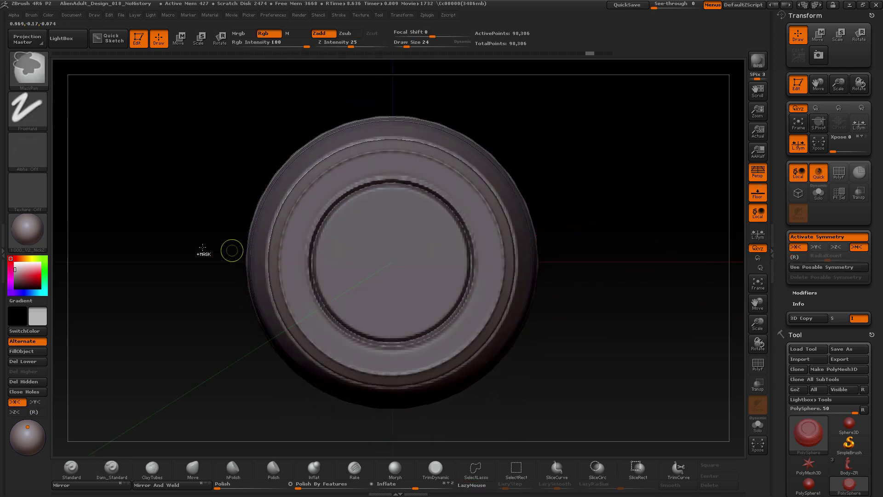
pyautogui.keyDown('ctrl'); pyautogui.moveTo(179, 248); pyautogui.dragTo(611, 276); pyautogui.keyUp('ctrl')
pyautogui.moveTo(622, 313)
pyautogui.mouseDown()
pyautogui.moveTo(623, 256)
pyautogui.moveTo(627, 314)
pyautogui.mouseUp()
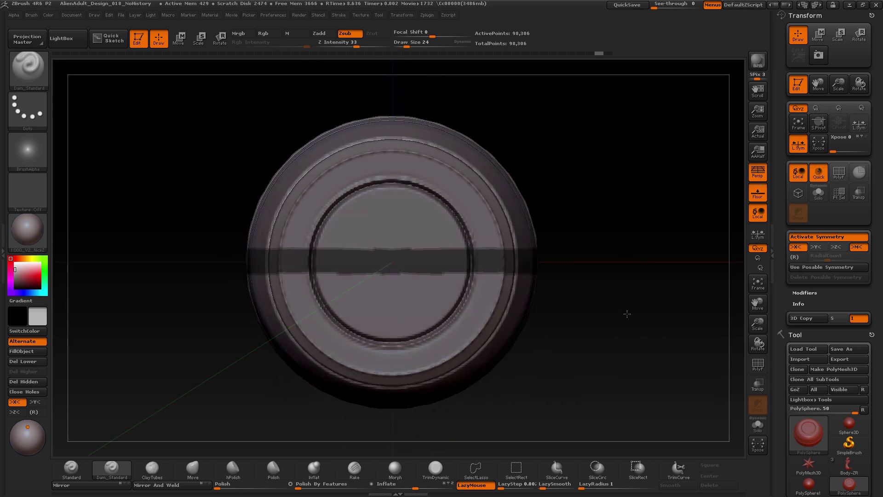
pyautogui.moveTo(178, 136)
pyautogui.keyDown('ctrl'); pyautogui.mouseDown()
pyautogui.moveTo(280, 170)
pyautogui.moveTo(544, 199)
pyautogui.moveTo(605, 258)
pyautogui.mouseUp(); pyautogui.keyUp('ctrl')
pyautogui.keyDown('ctrl'); pyautogui.moveTo(200, 383); pyautogui.dragTo(604, 295); pyautogui.keyUp('ctrl')
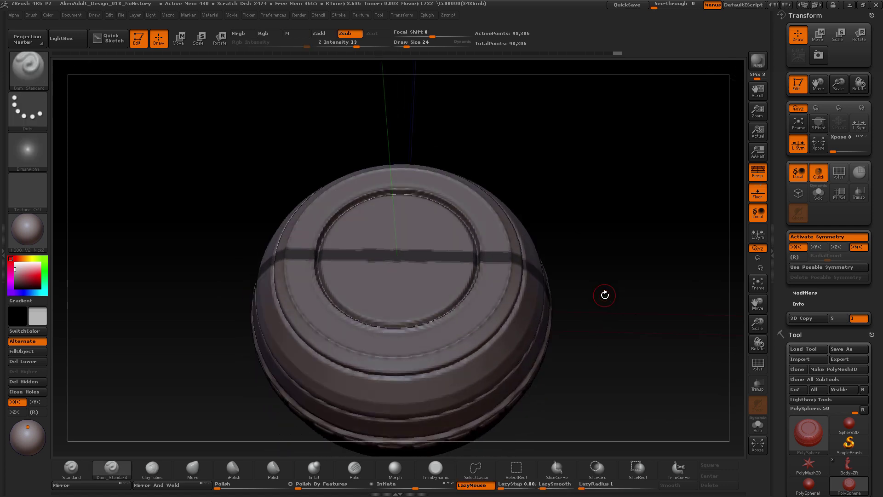
# Step: Invert the mask and mask everything outside the central circle, leaving only the strip inside it unmasked
pyautogui.keyDown('ctrl'); pyautogui.click(604, 295); pyautogui.keyUp('ctrl')
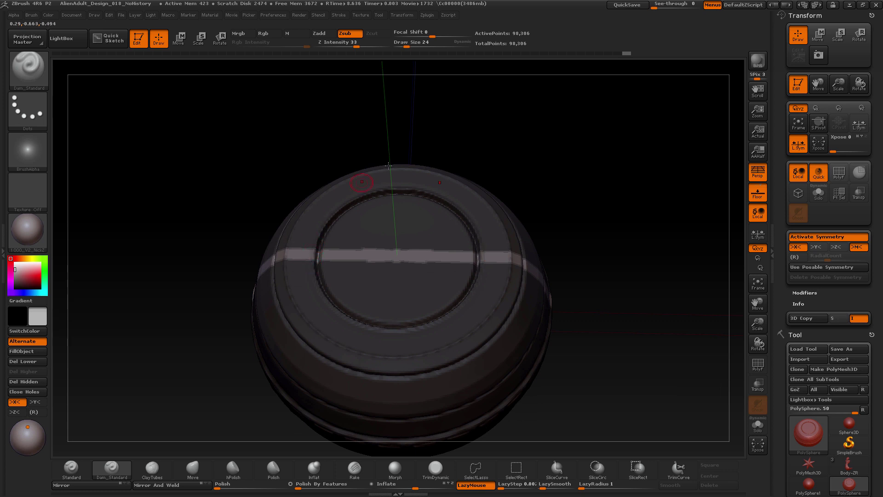
pyautogui.moveTo(529, 147); pyautogui.dragTo(539, 182)
pyautogui.keyDown('ctrl'); pyautogui.moveTo(131, 132); pyautogui.dragTo(299, 379); pyautogui.keyUp('ctrl')
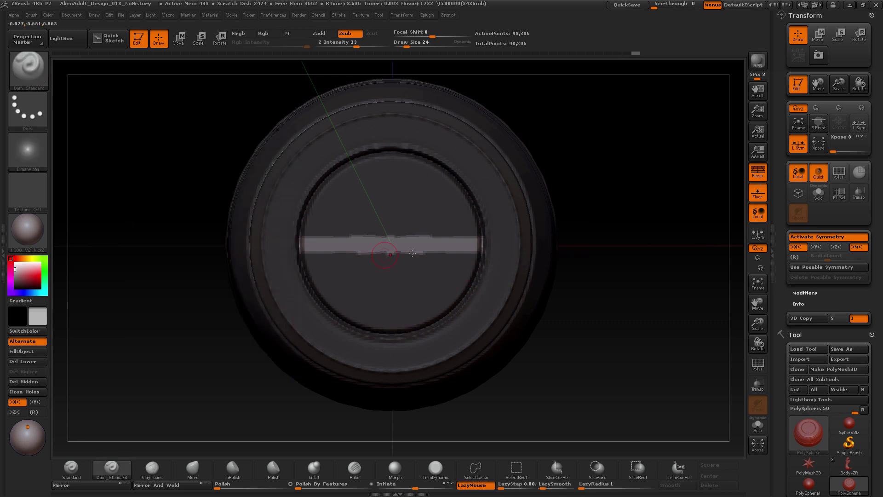
pyautogui.moveTo(639, 231); pyautogui.dragTo(638, 189)
# Step: Mask the model's lower portion and underside from the side, protecting them from the strip's movement
pyautogui.press('w')
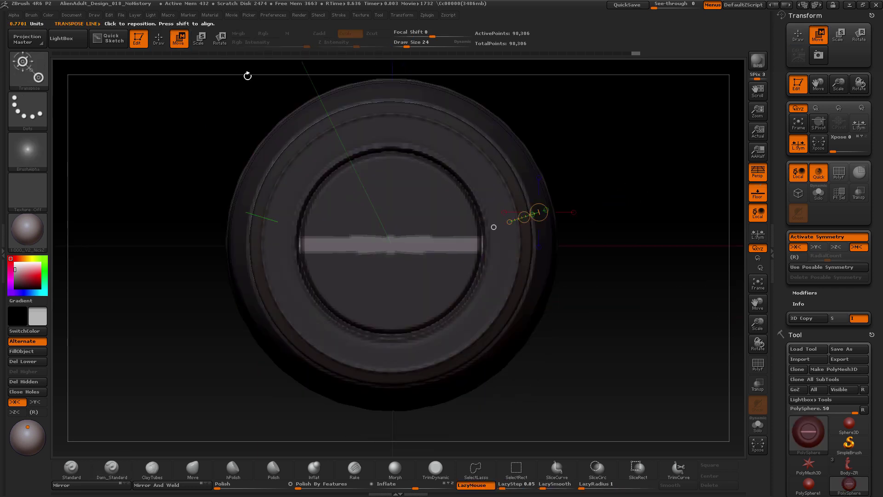
pyautogui.moveTo(642, 266)
pyautogui.mouseDown()
pyautogui.moveTo(630, 187)
pyautogui.moveTo(569, 339)
pyautogui.moveTo(624, 302)
pyautogui.moveTo(621, 234)
pyautogui.moveTo(623, 276)
pyautogui.moveTo(597, 322)
pyautogui.mouseUp()
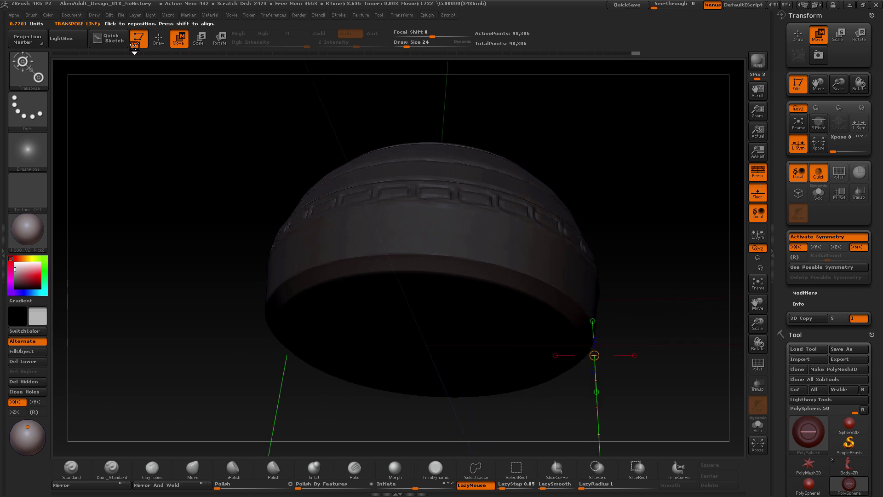
pyautogui.click(159, 39)
pyautogui.moveTo(636, 174)
pyautogui.mouseDown()
pyautogui.moveTo(601, 185)
pyautogui.moveTo(597, 263)
pyautogui.moveTo(570, 264)
pyautogui.mouseUp()
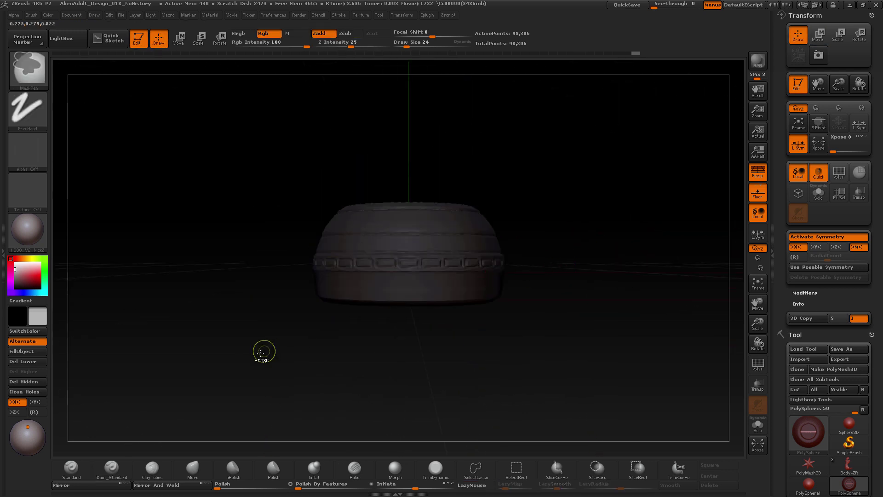
pyautogui.keyDown('ctrl'); pyautogui.moveTo(256, 359); pyautogui.dragTo(590, 265); pyautogui.keyUp('ctrl')
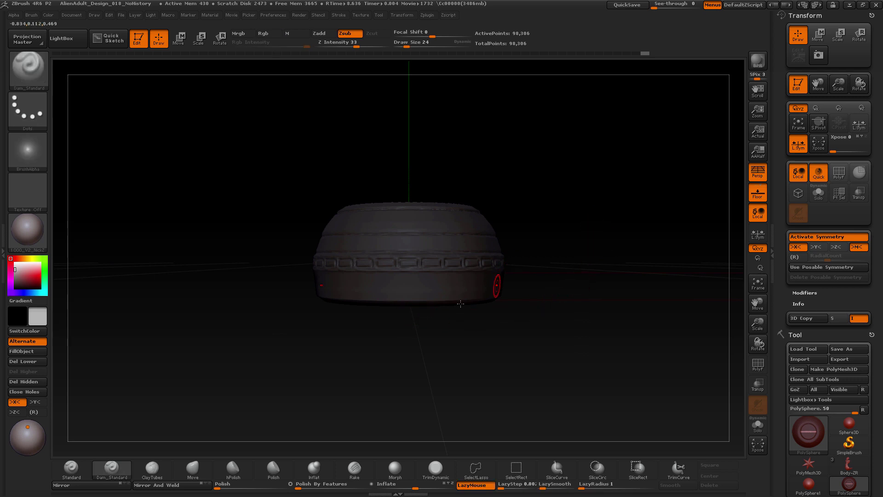
# Step: Place a straight vertical Transpose Move line and push the unmasked strip down into the top cap as a recessed slot
pyautogui.moveTo(460, 304); pyautogui.dragTo(603, 236)
pyautogui.click(179, 38)
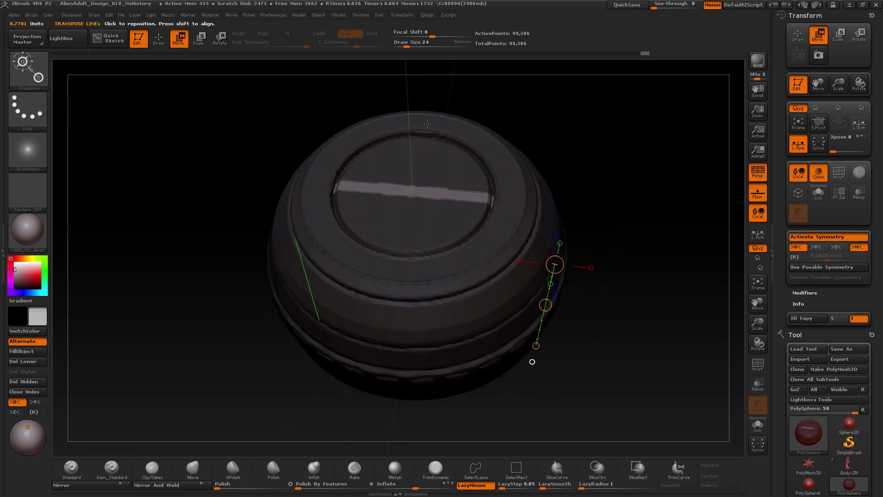
pyautogui.moveTo(566, 124); pyautogui.dragTo(454, 220)
pyautogui.keyDown('shift'); pyautogui.moveTo(581, 226); pyautogui.dragTo(526, 264); pyautogui.keyUp('shift')
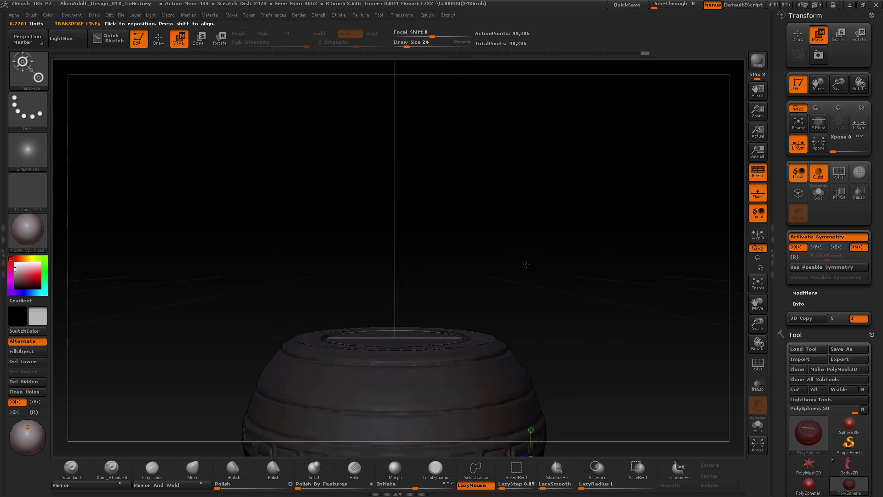
pyautogui.moveTo(472, 393)
pyautogui.keyDown('shift'); pyautogui.mouseDown()
pyautogui.moveTo(496, 201)
pyautogui.moveTo(488, 246)
pyautogui.moveTo(494, 209)
pyautogui.mouseUp(); pyautogui.keyUp('shift')
pyautogui.moveTo(567, 221); pyautogui.dragTo(568, 247)
pyautogui.moveTo(471, 318); pyautogui.dragTo(472, 318)
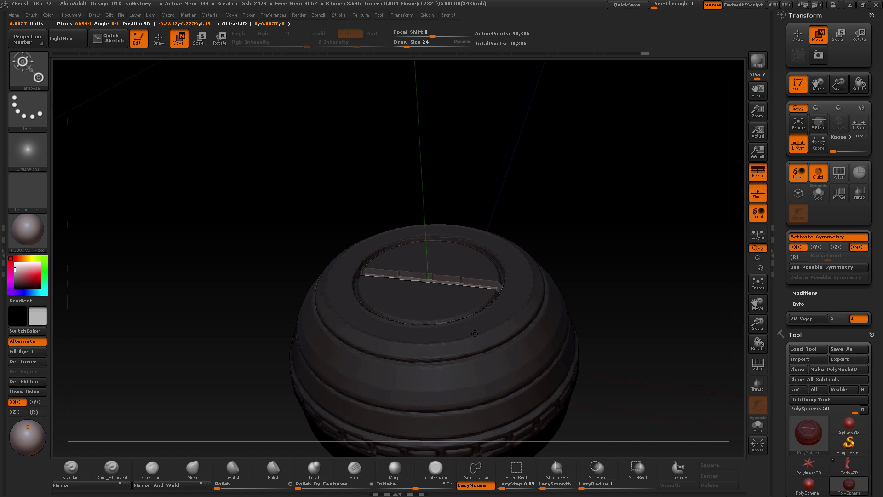
pyautogui.moveTo(475, 336); pyautogui.dragTo(475, 336)
# Step: Return to Draw mode, check the slot's topology with the polygon wireframe, and clear the mask
pyautogui.moveTo(584, 252); pyautogui.dragTo(588, 281)
pyautogui.click(159, 39)
pyautogui.keyDown('alt'); pyautogui.moveTo(596, 182); pyautogui.dragTo(604, 214); pyautogui.keyUp('alt')
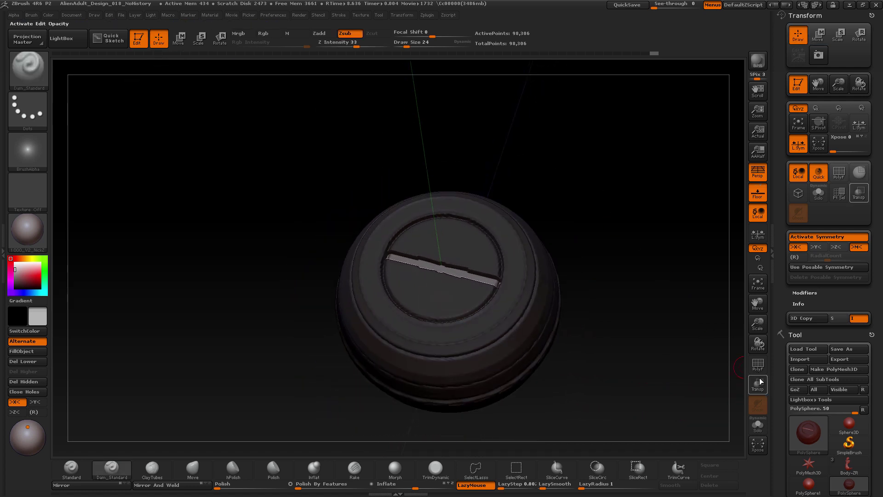
pyautogui.click(758, 365)
pyautogui.moveTo(686, 327); pyautogui.dragTo(624, 283)
pyautogui.hotkey('shift', 'f')
pyautogui.moveTo(732, 359); pyautogui.dragTo(616, 348)
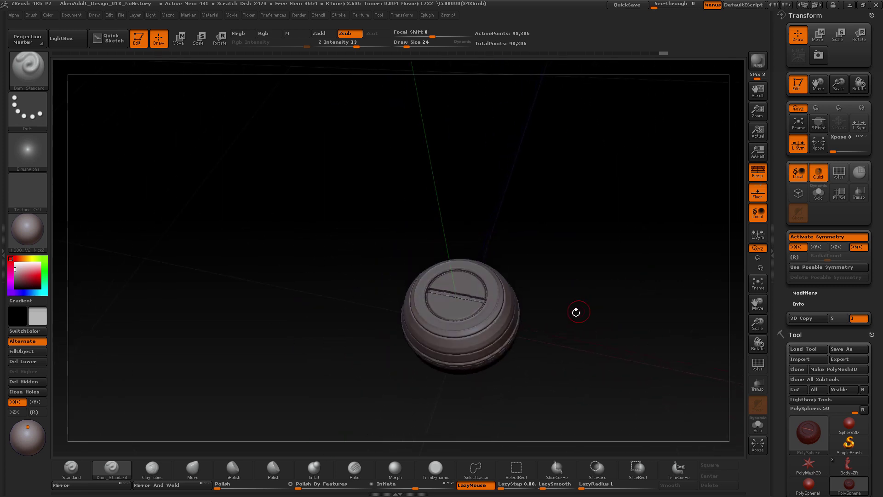
# Step: Set the brush draw size to 78 and smooth the slot's jagged edges inside the central circle
pyautogui.moveTo(575, 311)
pyautogui.mouseDown()
pyautogui.moveTo(601, 364)
pyautogui.moveTo(629, 386)
pyautogui.moveTo(601, 323)
pyautogui.mouseUp()
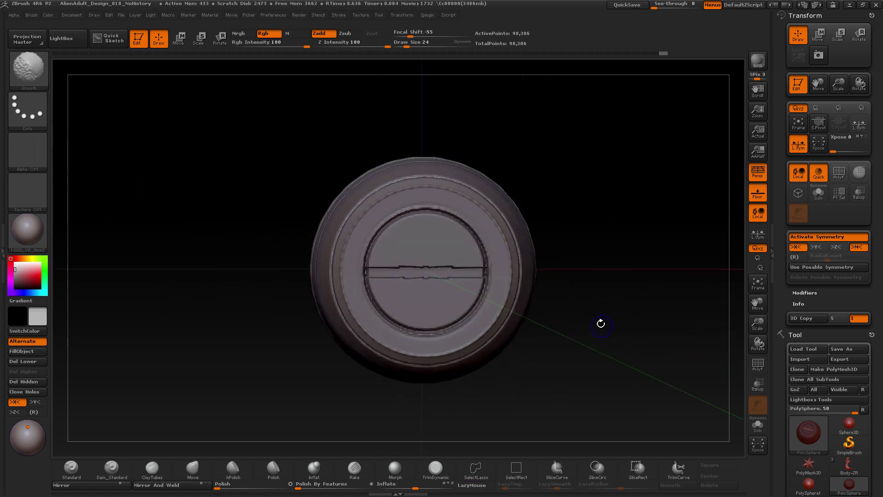
pyautogui.keyDown('alt'); pyautogui.moveTo(581, 357); pyautogui.dragTo(596, 367); pyautogui.keyUp('alt')
pyautogui.moveTo(595, 335)
pyautogui.mouseDown()
pyautogui.moveTo(601, 360)
pyautogui.moveTo(601, 289)
pyautogui.moveTo(602, 355)
pyautogui.moveTo(605, 321)
pyautogui.moveTo(602, 341)
pyautogui.moveTo(592, 317)
pyautogui.mouseUp()
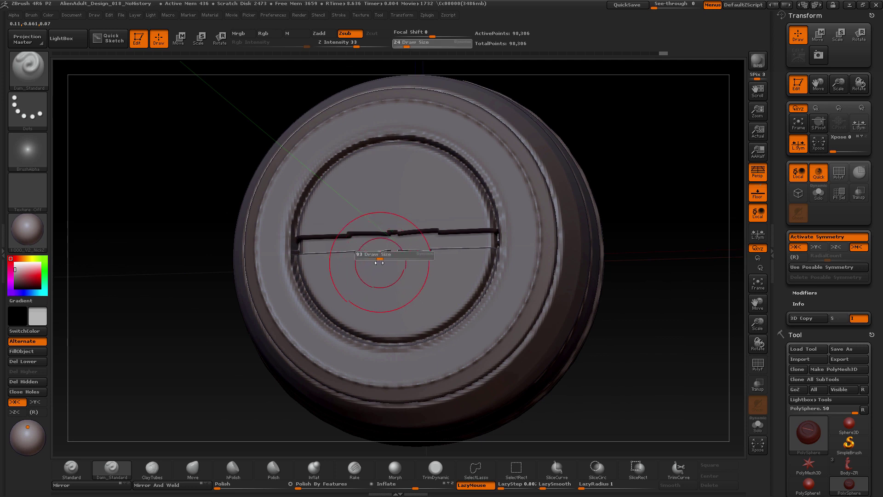
pyautogui.moveTo(339, 276)
pyautogui.keyDown('shift'); pyautogui.mouseDown()
pyautogui.moveTo(384, 243)
pyautogui.moveTo(342, 245)
pyautogui.moveTo(466, 245)
pyautogui.mouseUp(); pyautogui.keyUp('shift')
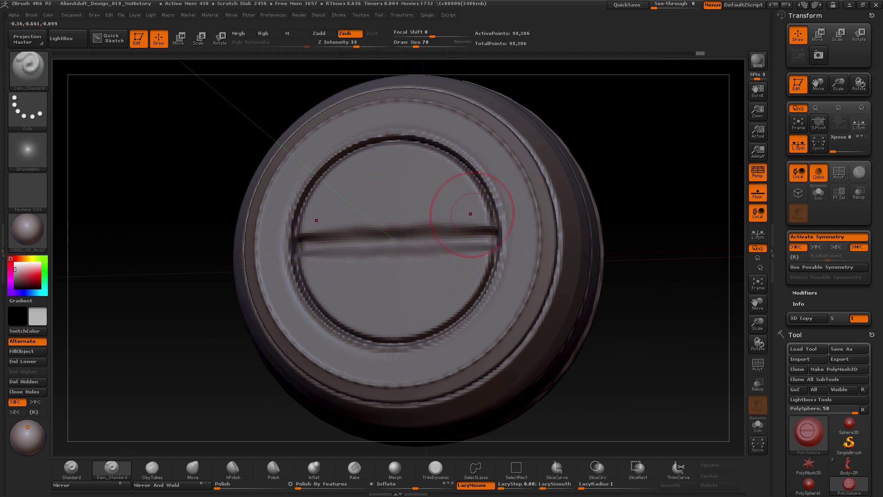
pyautogui.moveTo(631, 150); pyautogui.dragTo(417, 210)
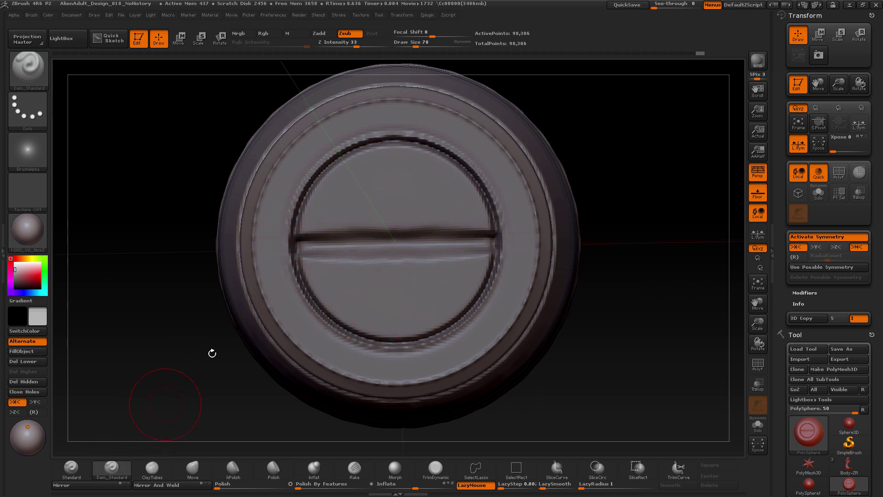
# Step: Try carving along the slot's upper edge with Dam_Standard at draw size 78, and undo it
pyautogui.moveTo(299, 235); pyautogui.dragTo(366, 233)
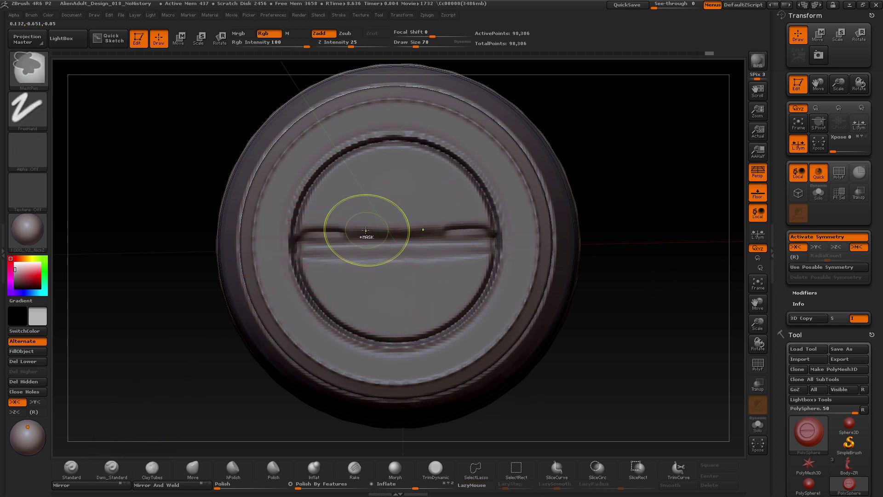
pyautogui.hotkey('ctrl', 'z')
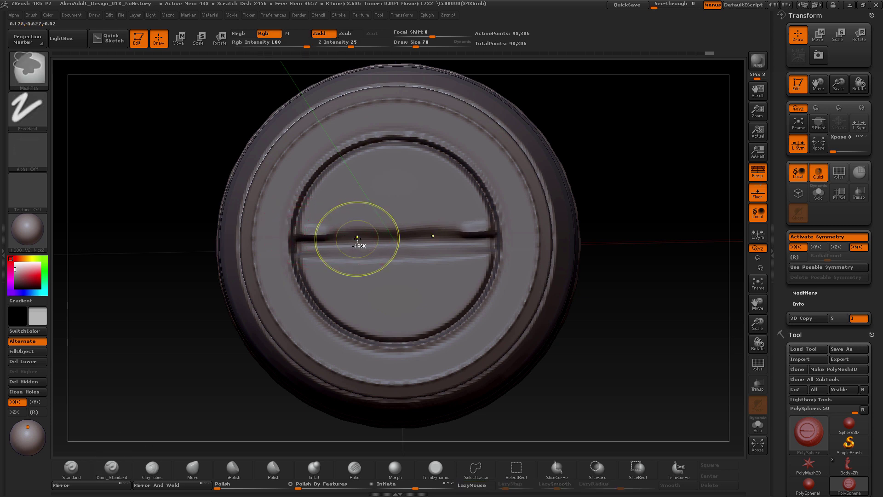
pyautogui.hotkey('ctrl', 'z')
# Step: Set the draw size to 20, carve a sharp crease along the slot's upper edge, and smooth beside it
pyautogui.press('s')
pyautogui.moveTo(356, 240); pyautogui.dragTo(347, 239)
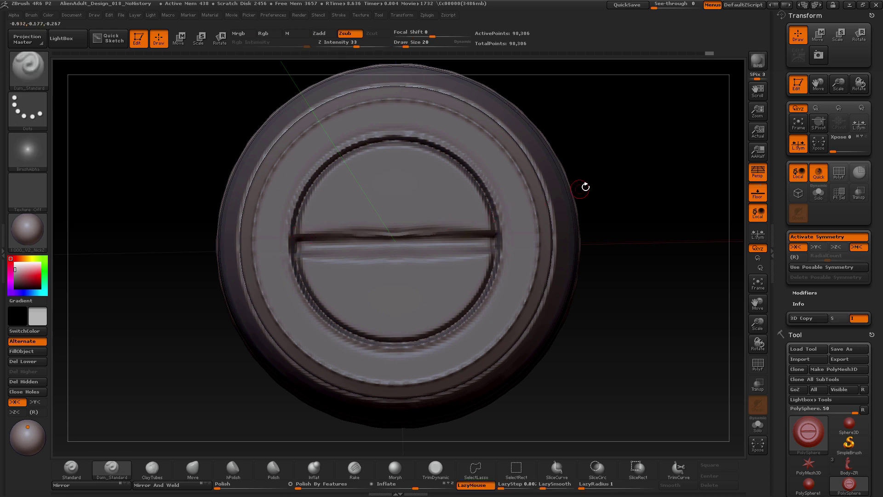
pyautogui.moveTo(585, 186); pyautogui.dragTo(601, 197)
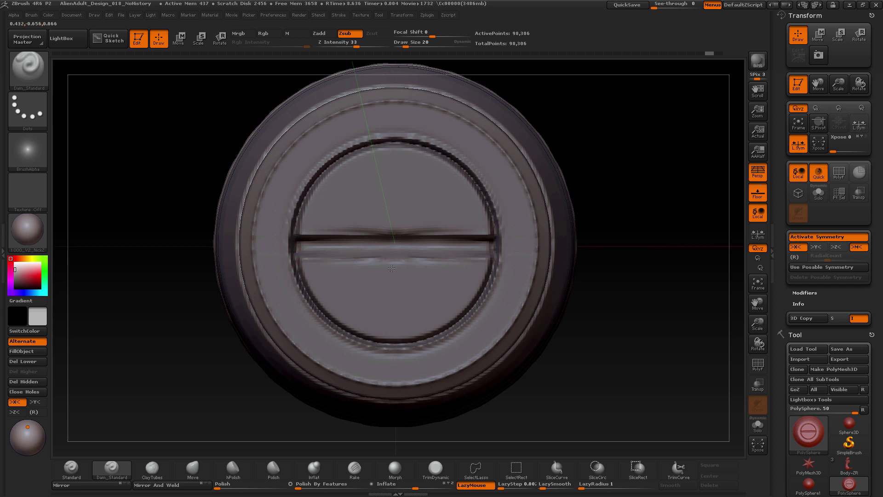
pyautogui.moveTo(646, 272); pyautogui.dragTo(600, 176)
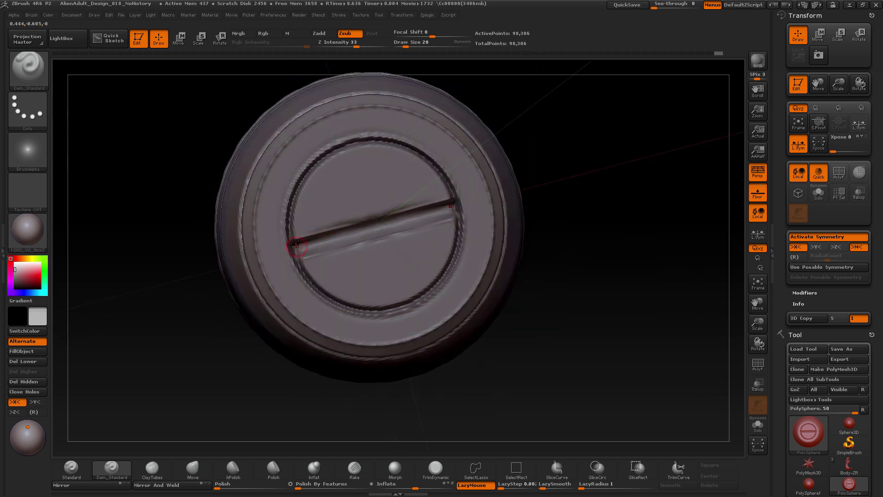
pyautogui.keyDown('shift'); pyautogui.moveTo(317, 225); pyautogui.dragTo(344, 234); pyautogui.keyUp('shift')
pyautogui.moveTo(558, 202); pyautogui.dragTo(572, 197)
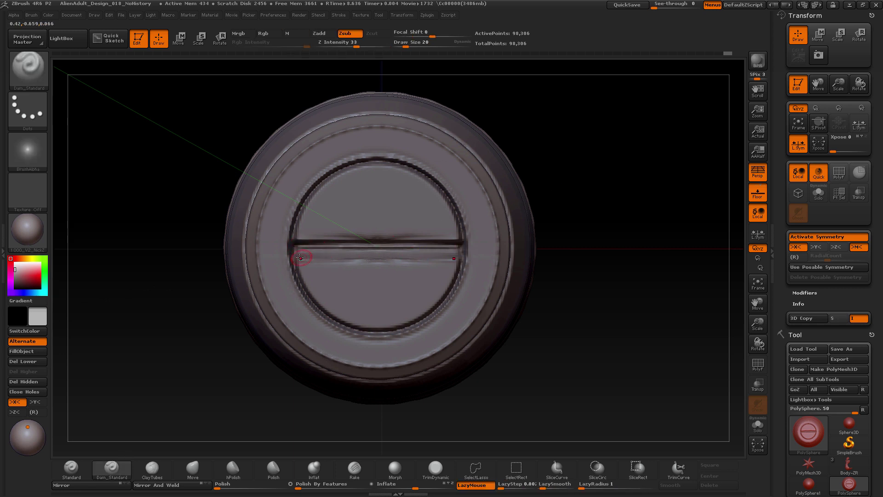
# Step: Refine the slot's lower edge with fine Dam_Standard carving and smoothing strokes
pyautogui.press('shift')
pyautogui.keyDown('shift'); pyautogui.moveTo(362, 254); pyautogui.dragTo(298, 253); pyautogui.keyUp('shift')
pyautogui.moveTo(580, 199); pyautogui.dragTo(581, 226)
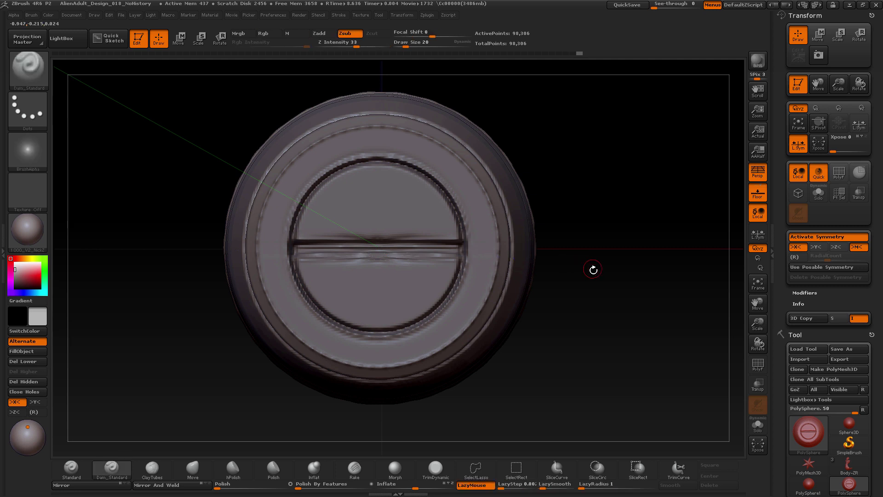
pyautogui.moveTo(592, 268); pyautogui.dragTo(472, 270)
pyautogui.moveTo(474, 211)
pyautogui.mouseDown()
pyautogui.moveTo(465, 305)
pyautogui.moveTo(449, 307)
pyautogui.moveTo(489, 297)
pyautogui.moveTo(494, 316)
pyautogui.moveTo(493, 296)
pyautogui.moveTo(506, 325)
pyautogui.moveTo(522, 256)
pyautogui.moveTo(493, 274)
pyautogui.mouseUp()
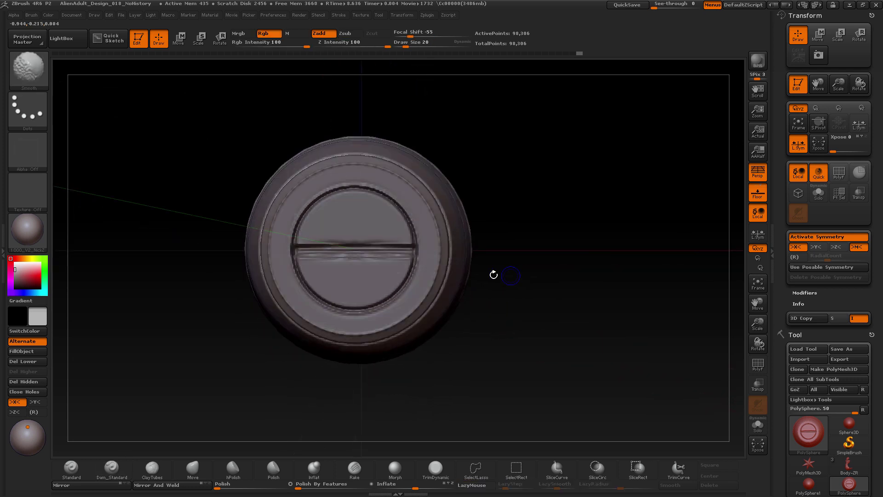
# Step: Enlarge the brush, mask the whole central disc, and invert the mask so only the disc is editable
pyautogui.press('s')
pyautogui.moveTo(367, 256)
pyautogui.mouseDown()
pyautogui.moveTo(354, 216)
pyautogui.moveTo(318, 271)
pyautogui.moveTo(395, 220)
pyautogui.moveTo(359, 265)
pyautogui.moveTo(328, 245)
pyautogui.mouseUp()
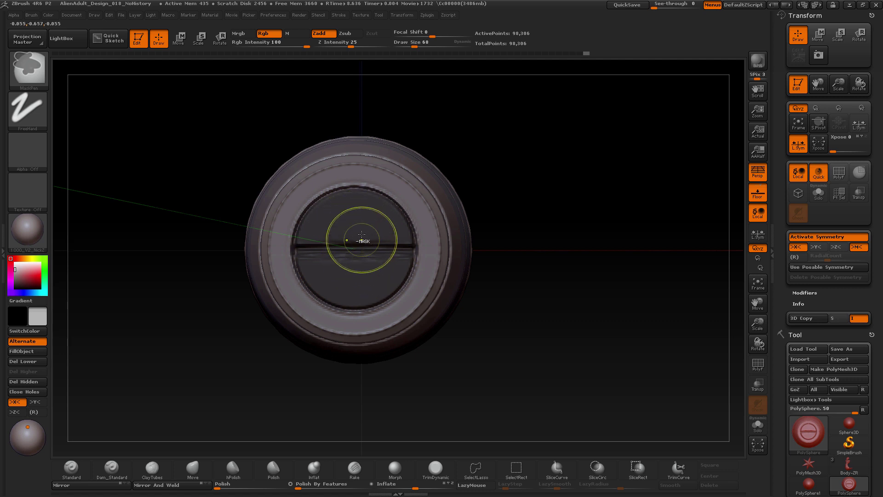
pyautogui.moveTo(509, 292); pyautogui.dragTo(518, 256)
pyautogui.keyDown('ctrl'); pyautogui.click(517, 256); pyautogui.keyUp('ctrl')
pyautogui.moveTo(469, 244); pyautogui.dragTo(447, 229)
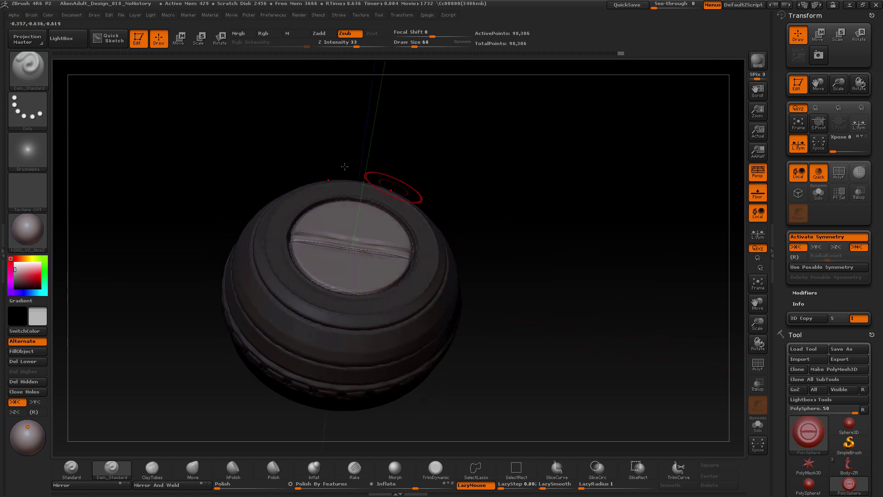
# Step: Set up a straight vertical Transpose Move line on the model's front for moving the central disc
pyautogui.click(178, 39)
pyautogui.keyDown('shift'); pyautogui.moveTo(497, 208); pyautogui.dragTo(511, 162); pyautogui.keyUp('shift')
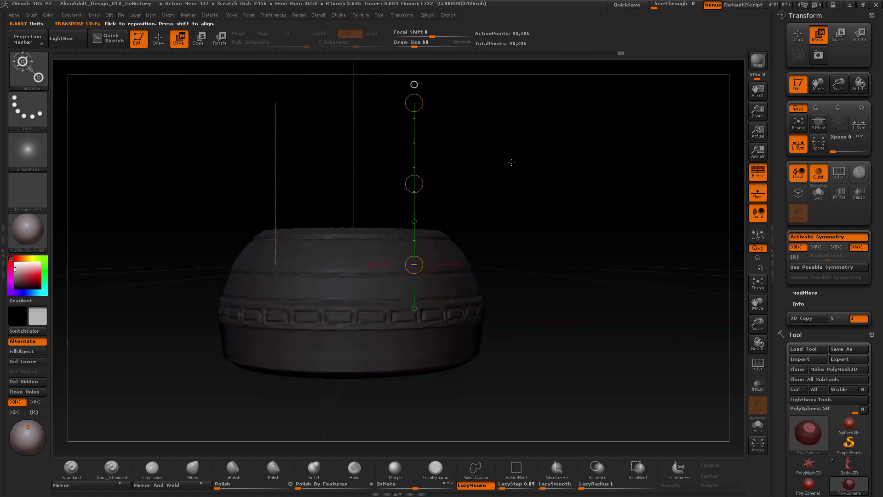
pyautogui.moveTo(472, 206); pyautogui.dragTo(517, 244)
pyautogui.moveTo(502, 189); pyautogui.dragTo(509, 197)
pyautogui.keyDown('shift'); pyautogui.moveTo(497, 229); pyautogui.dragTo(503, 201); pyautogui.keyUp('shift')
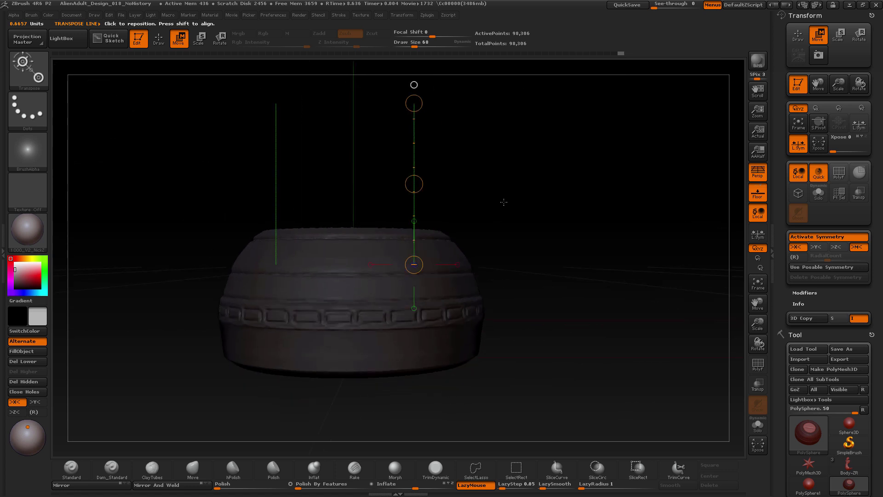
pyautogui.moveTo(384, 295)
pyautogui.mouseDown()
pyautogui.moveTo(394, 270)
pyautogui.moveTo(413, 260)
pyautogui.moveTo(403, 124)
pyautogui.mouseUp()
pyautogui.moveTo(448, 154); pyautogui.dragTo(465, 209)
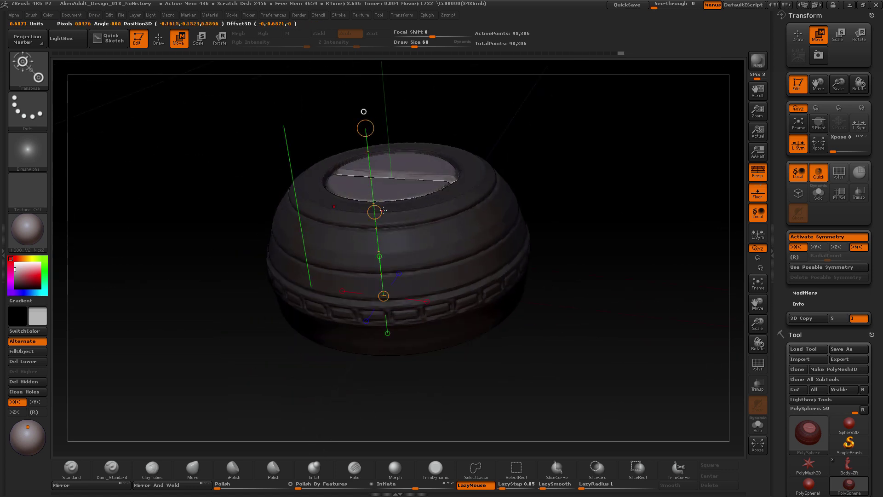
# Step: Try pushing the central disc down below its rim with the hard-edged mask, and undo the move
pyautogui.moveTo(374, 211); pyautogui.dragTo(376, 228)
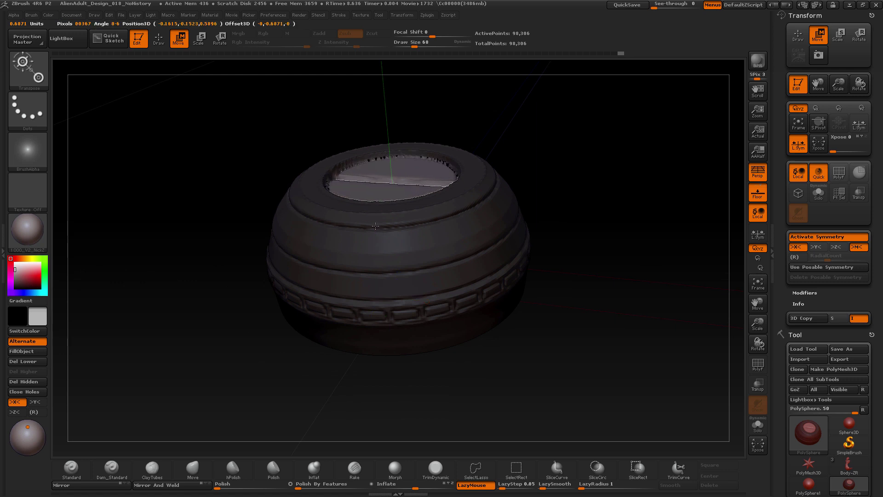
pyautogui.moveTo(539, 152); pyautogui.dragTo(542, 184)
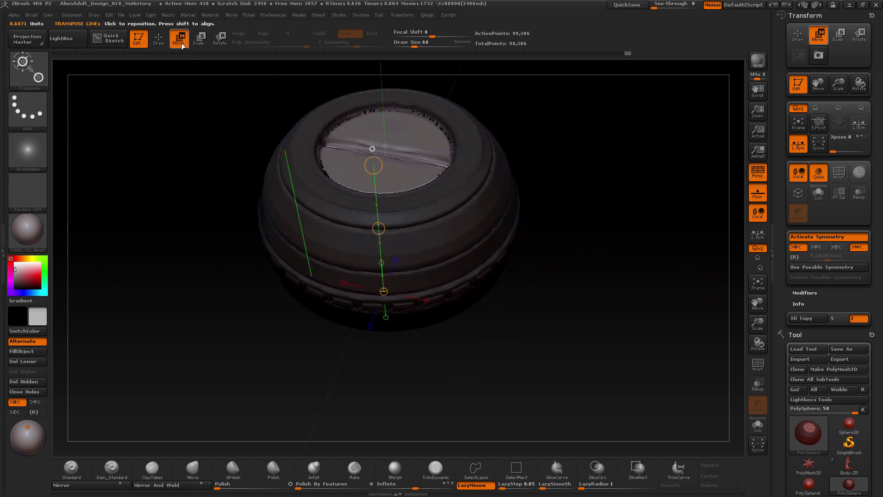
pyautogui.press('q')
pyautogui.moveTo(206, 174); pyautogui.dragTo(195, 244)
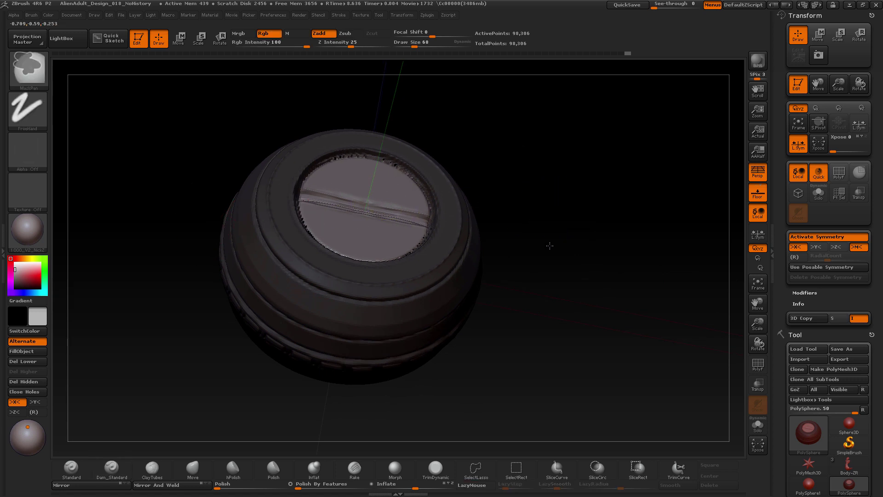
pyautogui.keyDown('ctrl'); pyautogui.moveTo(550, 245); pyautogui.dragTo(533, 305); pyautogui.keyUp('ctrl')
pyautogui.hotkey('ctrl', 'z')
pyautogui.hotkey('ctrl', 'z')
# Step: Blur the mask's edge around the central disc and sink the disc below its rim with Transpose Move
pyautogui.keyDown('ctrl'); pyautogui.click(478, 258); pyautogui.keyUp('ctrl')
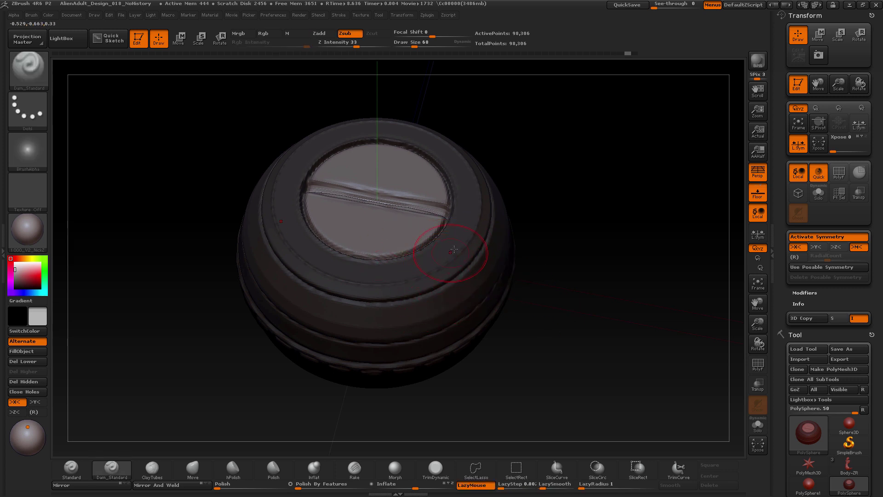
pyautogui.click(179, 39)
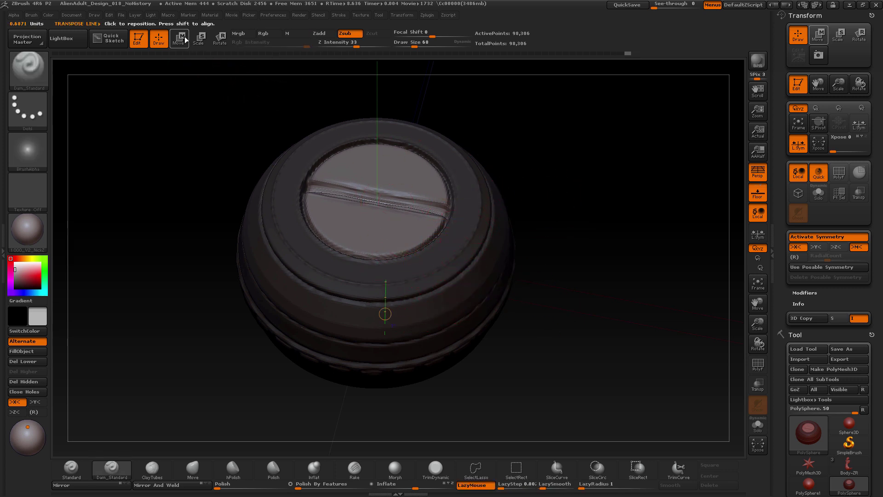
pyautogui.moveTo(589, 284); pyautogui.dragTo(579, 270)
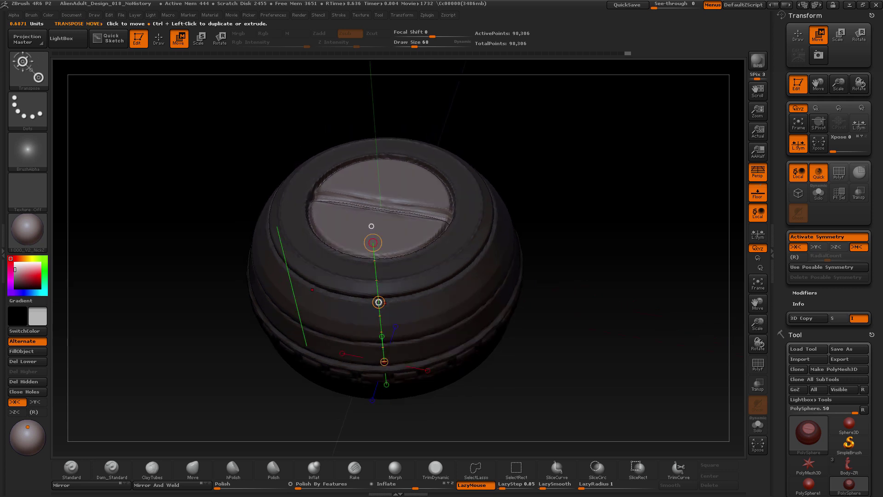
pyautogui.moveTo(380, 302); pyautogui.dragTo(392, 316)
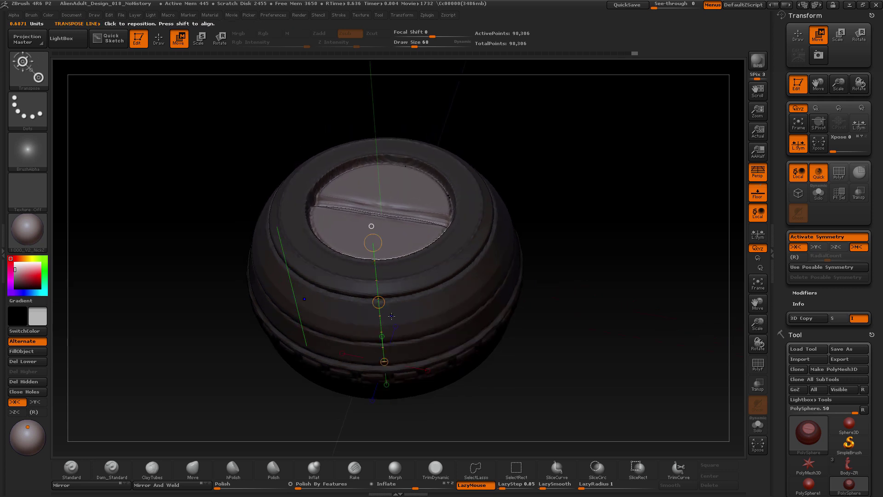
# Step: Try adding a subdivision level while the mask is active, clear the mask, and return to Draw mode
pyautogui.press('ctrl')
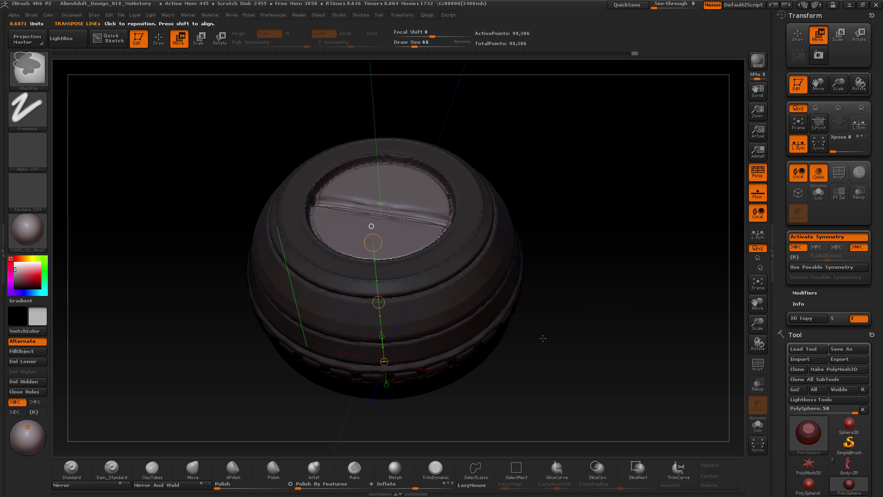
pyautogui.hotkey('ctrl', 'd')
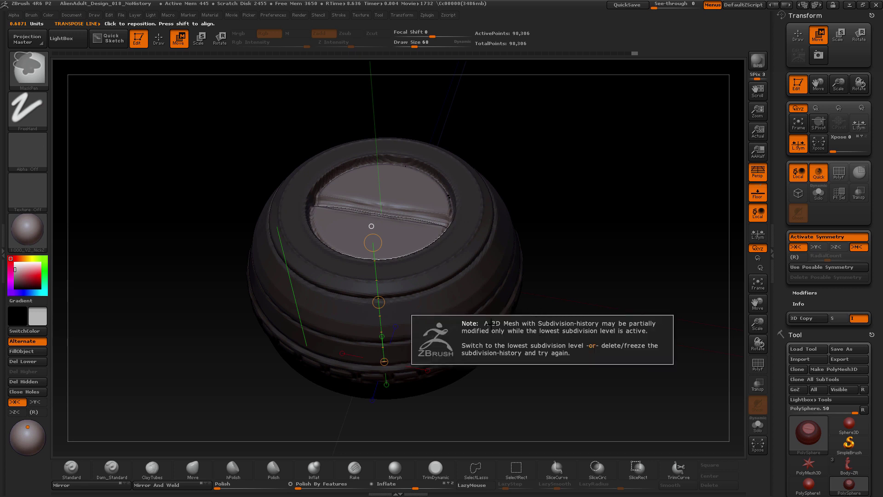
pyautogui.click(160, 40)
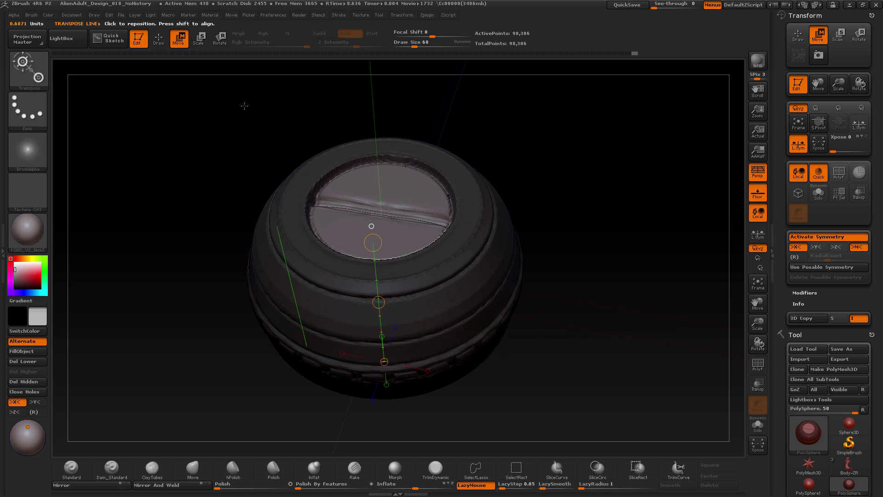
pyautogui.moveTo(564, 200)
pyautogui.mouseDown()
pyautogui.moveTo(589, 200)
pyautogui.moveTo(565, 254)
pyautogui.mouseUp()
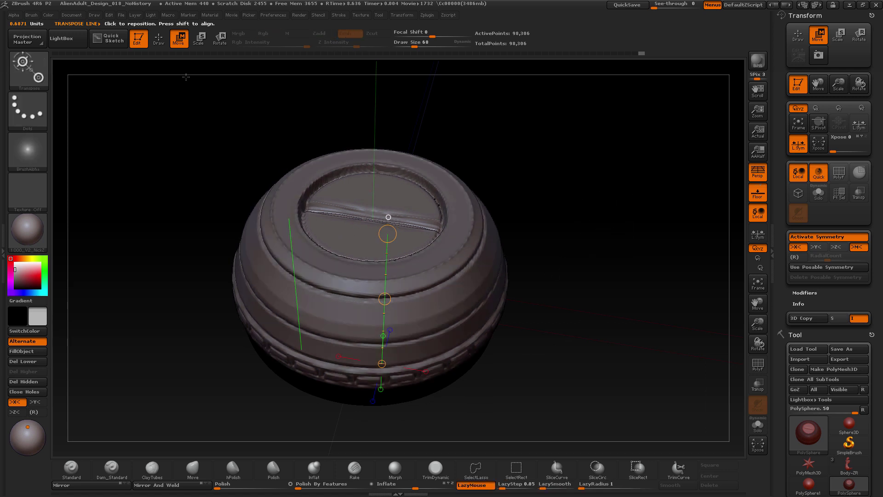
pyautogui.click(158, 39)
# Step: Turn off perspective in a front view and draw a vertical Transpose Move line upward from the model's base
pyautogui.moveTo(579, 246)
pyautogui.keyDown('alt'); pyautogui.mouseDown()
pyautogui.moveTo(569, 258)
pyautogui.moveTo(575, 201)
pyautogui.moveTo(539, 244)
pyautogui.moveTo(538, 199)
pyautogui.moveTo(523, 271)
pyautogui.moveTo(558, 260)
pyautogui.moveTo(558, 276)
pyautogui.moveTo(590, 211)
pyautogui.moveTo(594, 304)
pyautogui.moveTo(583, 232)
pyautogui.moveTo(565, 256)
pyautogui.moveTo(597, 290)
pyautogui.moveTo(470, 220)
pyautogui.moveTo(585, 266)
pyautogui.mouseUp(); pyautogui.keyUp('alt')
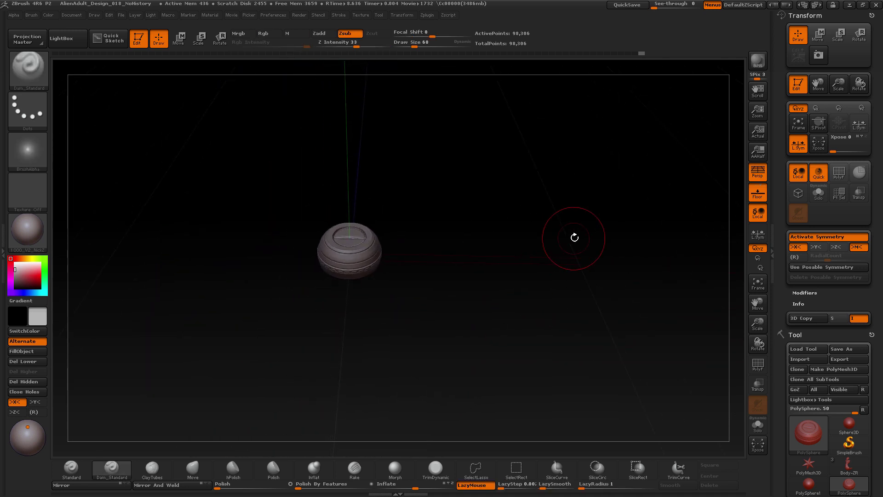
pyautogui.moveTo(574, 237); pyautogui.dragTo(538, 245)
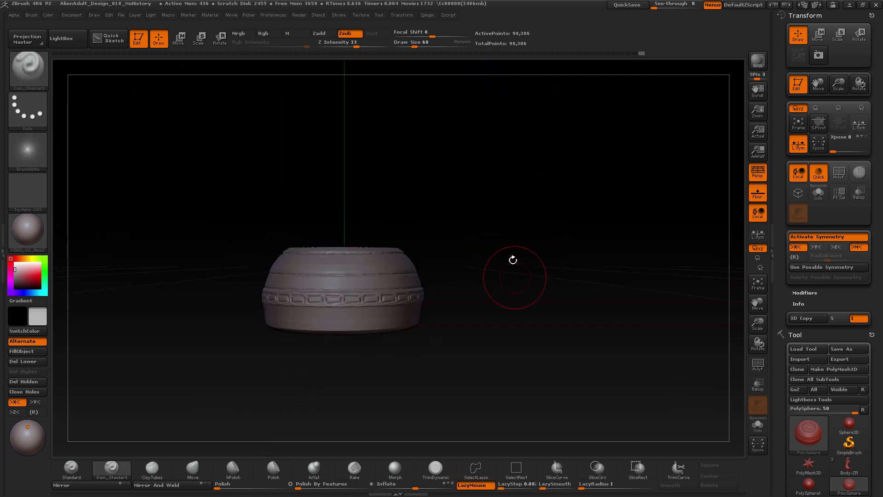
pyautogui.click(179, 39)
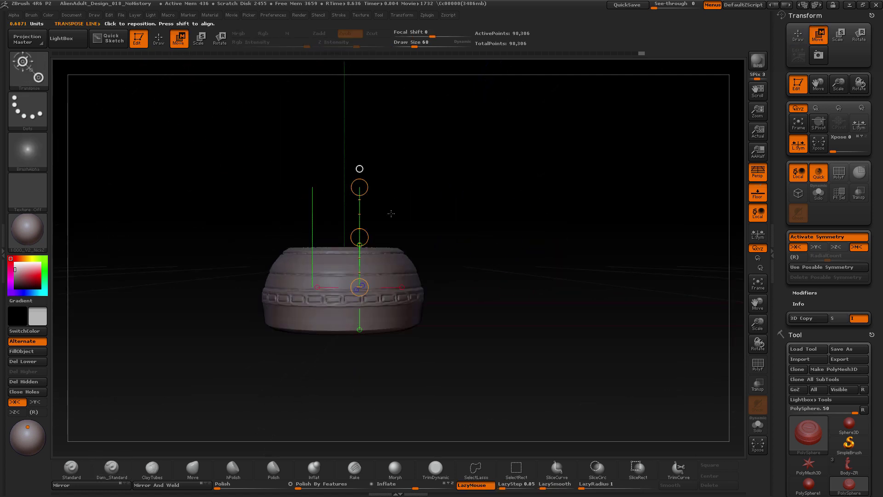
pyautogui.press('p')
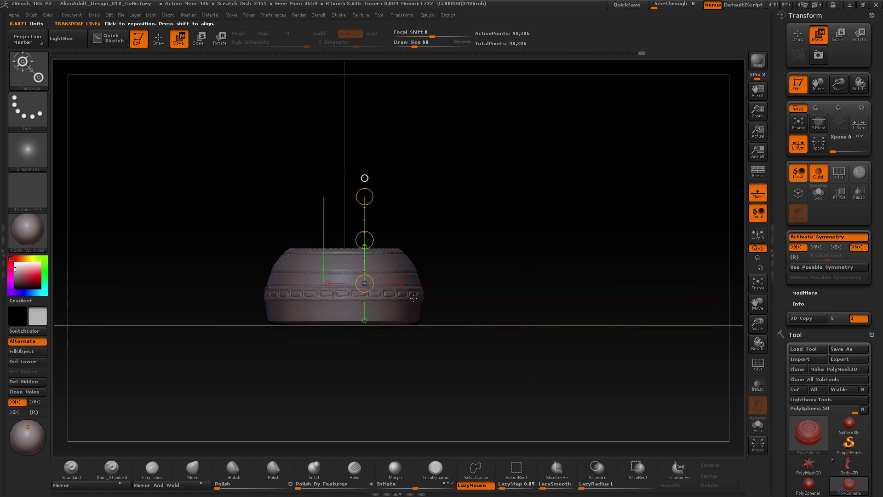
pyautogui.moveTo(398, 321); pyautogui.dragTo(399, 205)
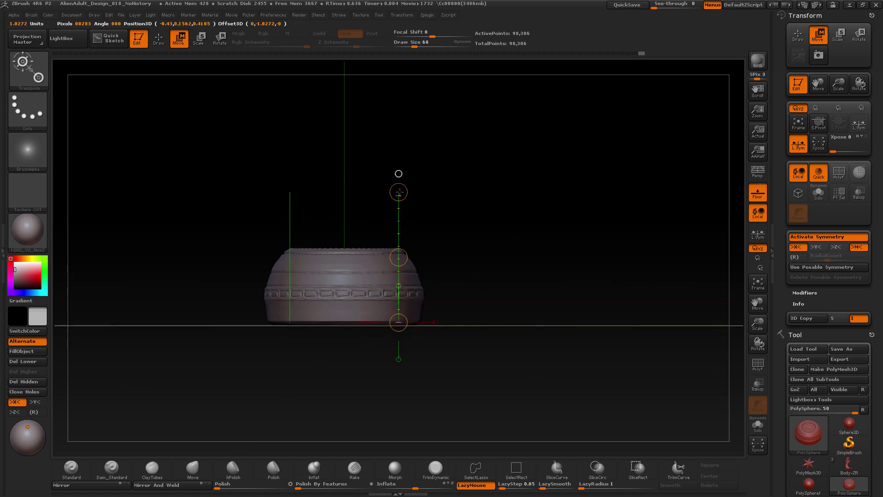
pyautogui.moveTo(398, 195); pyautogui.dragTo(398, 191)
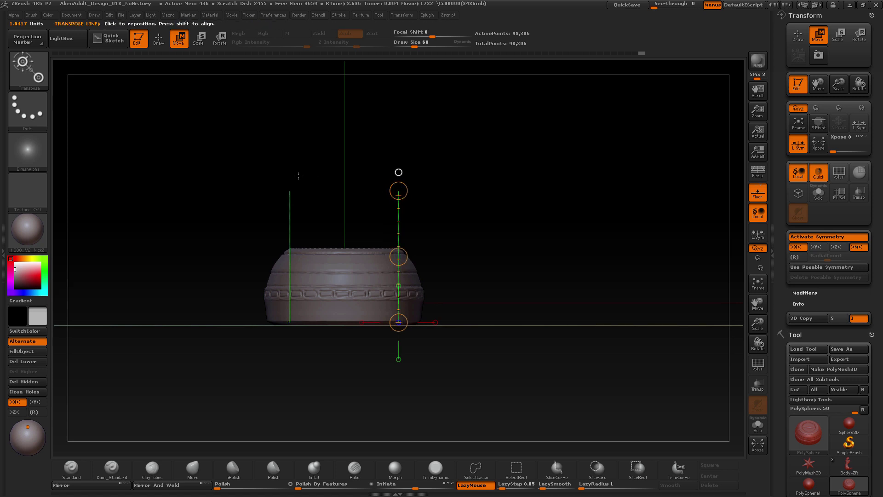
# Step: Try reversing the vertical Transpose line so it runs downward from the model's upper edge past its base
pyautogui.hotkey('ctrl', 'z')
pyautogui.hotkey('ctrl', 'shift', 'z')
pyautogui.moveTo(398, 322); pyautogui.dragTo(400, 264)
pyautogui.keyDown('ctrl'); pyautogui.keyDown('shift'); pyautogui.click(401, 264); pyautogui.keyUp('shift'); pyautogui.keyUp('ctrl')
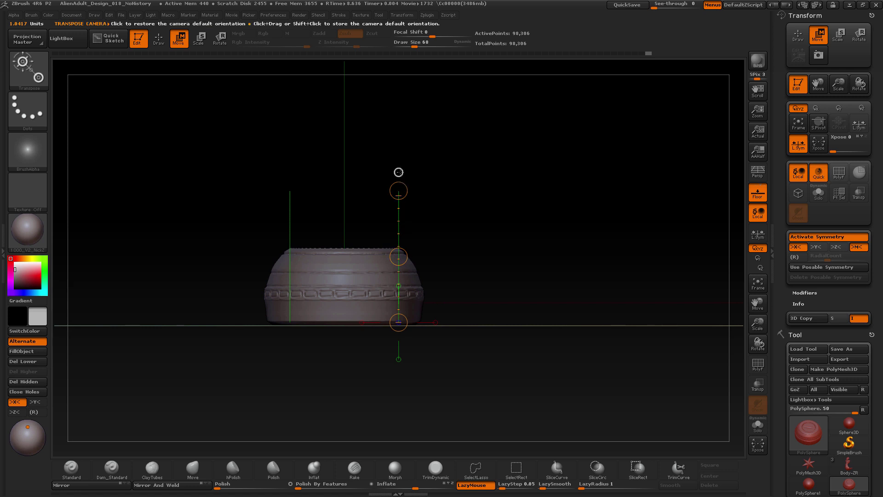
pyautogui.moveTo(399, 172); pyautogui.dragTo(398, 348)
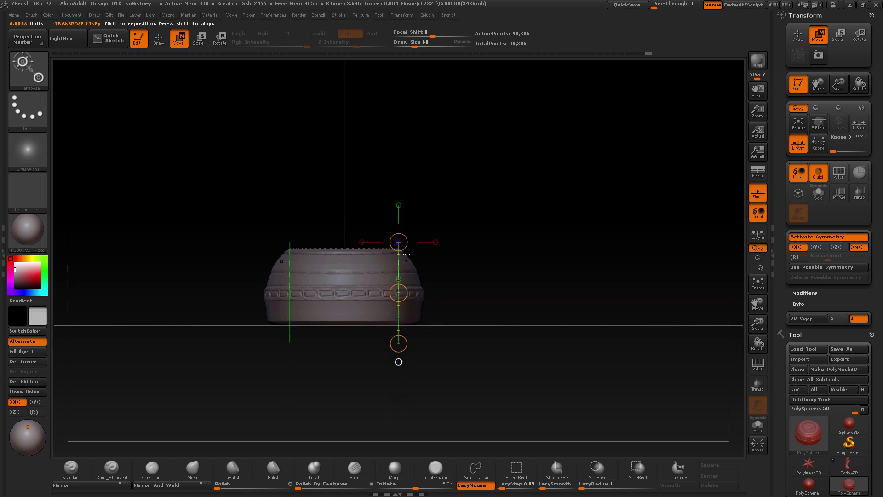
pyautogui.click(389, 342)
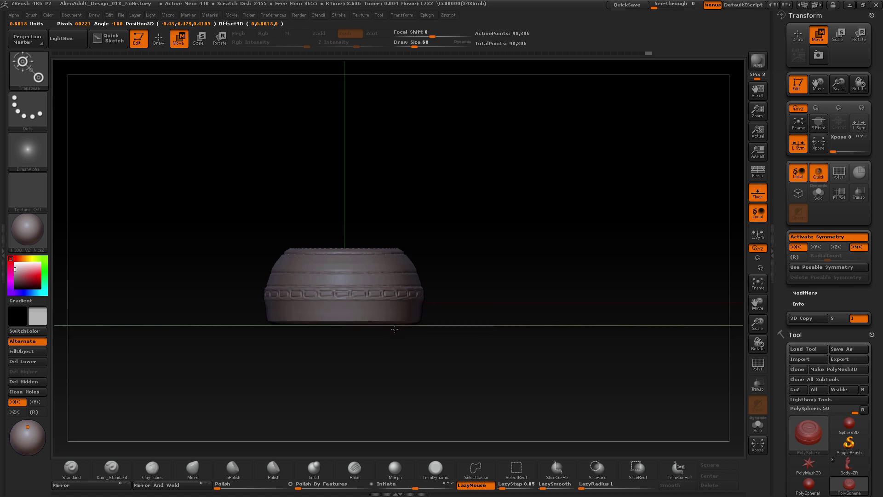
pyautogui.moveTo(484, 284)
pyautogui.mouseDown()
pyautogui.moveTo(473, 293)
pyautogui.moveTo(486, 286)
pyautogui.mouseUp()
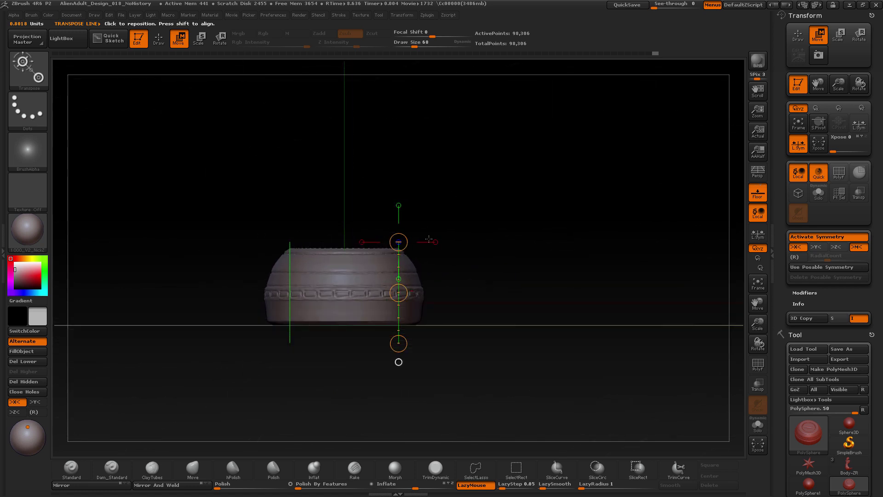
# Step: Squash the model vertically toward its base with a new straight Transpose Move line, and restore perspective
pyautogui.keyDown('shift'); pyautogui.moveTo(389, 323); pyautogui.dragTo(399, 217); pyautogui.keyUp('shift')
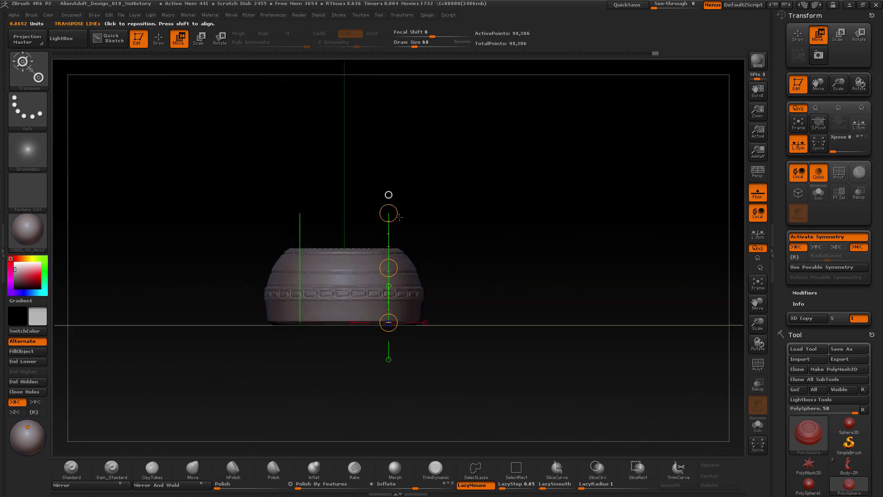
pyautogui.keyDown('shift'); pyautogui.moveTo(341, 322); pyautogui.dragTo(350, 210); pyautogui.keyUp('shift')
pyautogui.keyDown('shift'); pyautogui.moveTo(402, 323); pyautogui.dragTo(400, 240); pyautogui.keyUp('shift')
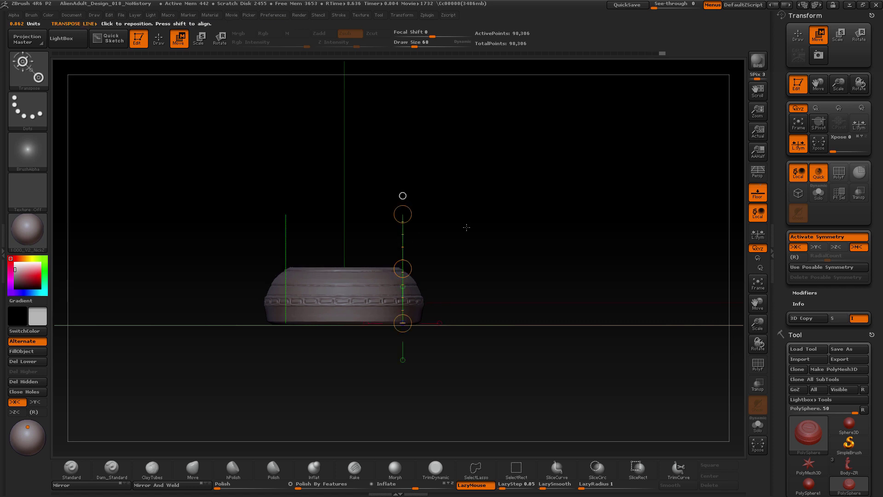
pyautogui.moveTo(465, 227); pyautogui.dragTo(630, 213)
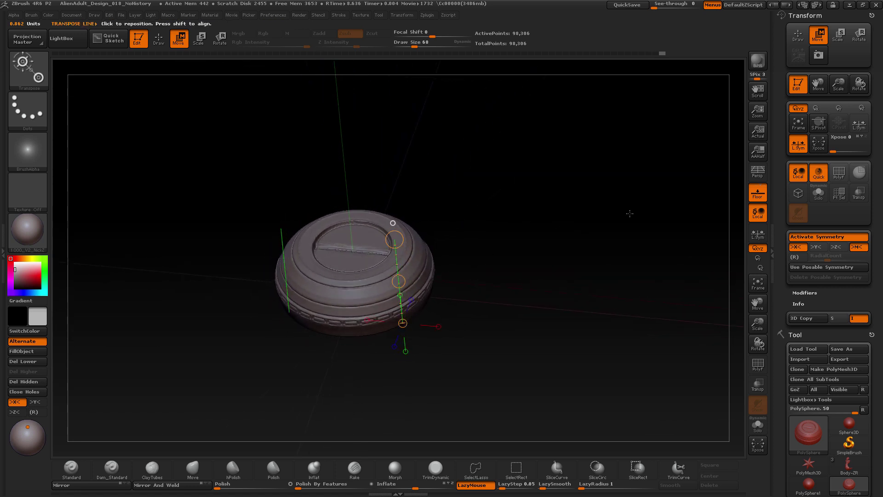
pyautogui.click(758, 173)
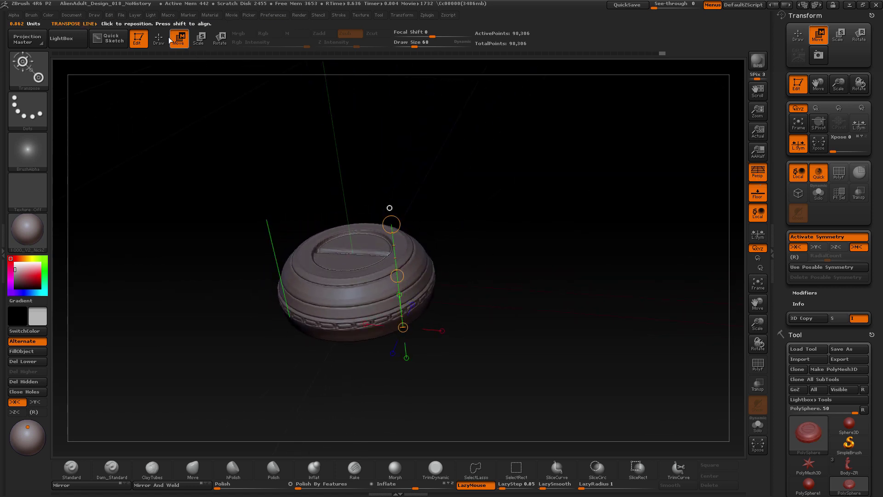
# Step: Return to Draw mode and display the polyframe wireframe on the flattened model
pyautogui.click(158, 39)
pyautogui.moveTo(368, 166)
pyautogui.mouseDown()
pyautogui.moveTo(459, 201)
pyautogui.moveTo(475, 225)
pyautogui.moveTo(727, 210)
pyautogui.mouseUp()
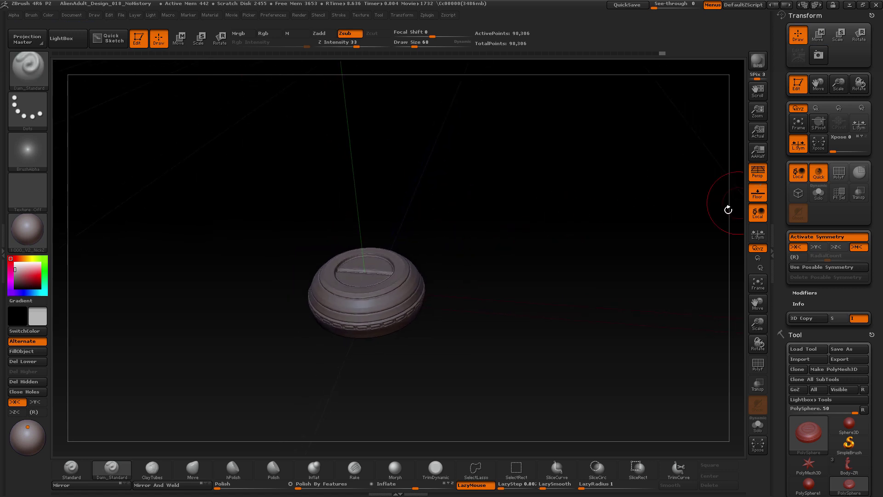
pyautogui.moveTo(427, 156); pyautogui.dragTo(449, 266)
pyautogui.keyDown('alt'); pyautogui.moveTo(441, 202); pyautogui.dragTo(574, 303); pyautogui.keyUp('alt')
pyautogui.click(755, 367)
pyautogui.moveTo(589, 217); pyautogui.dragTo(536, 206)
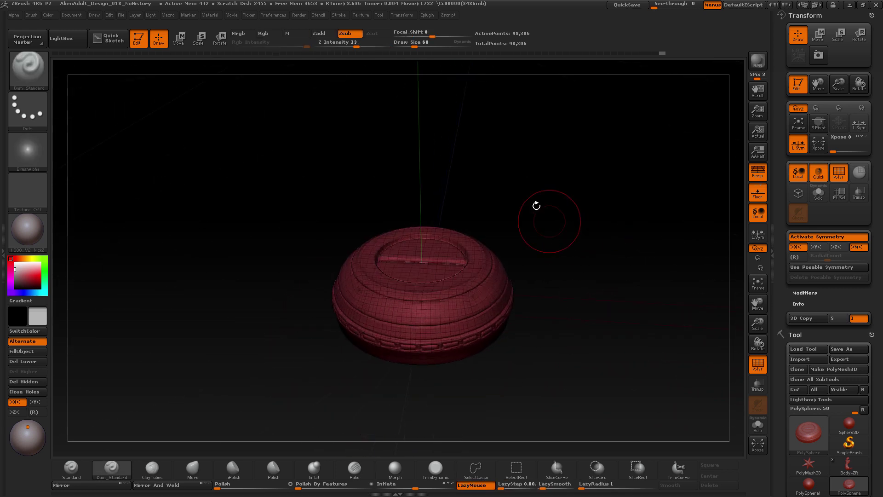
# Step: Dock the Zplugin palette beside the canvas and open the Decimation Master options
pyautogui.click(427, 16)
pyautogui.click(424, 28)
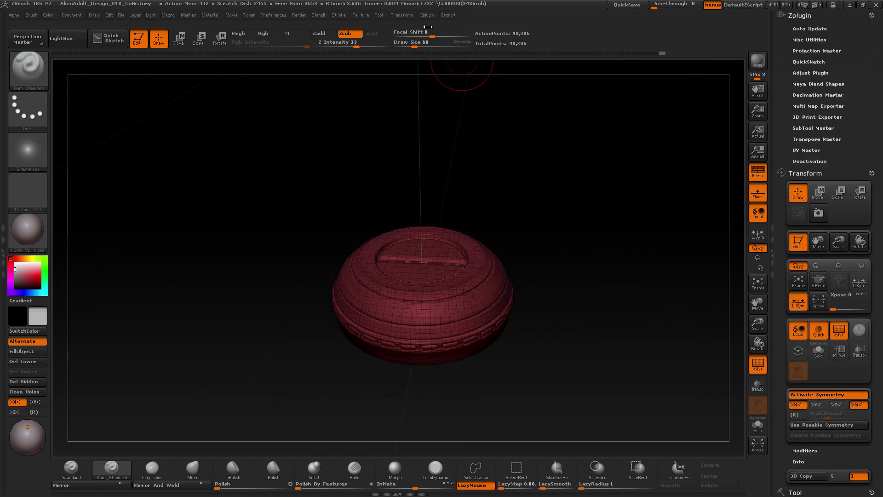
pyautogui.click(428, 15)
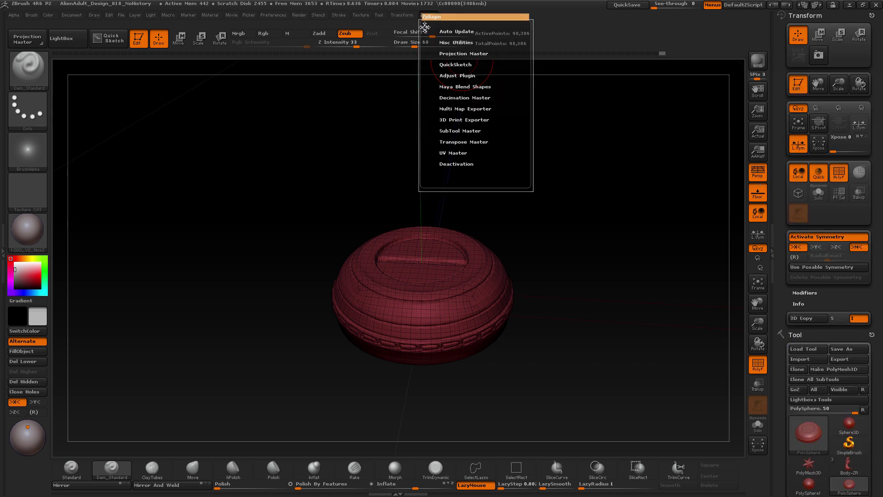
pyautogui.moveTo(425, 27); pyautogui.dragTo(778, 32)
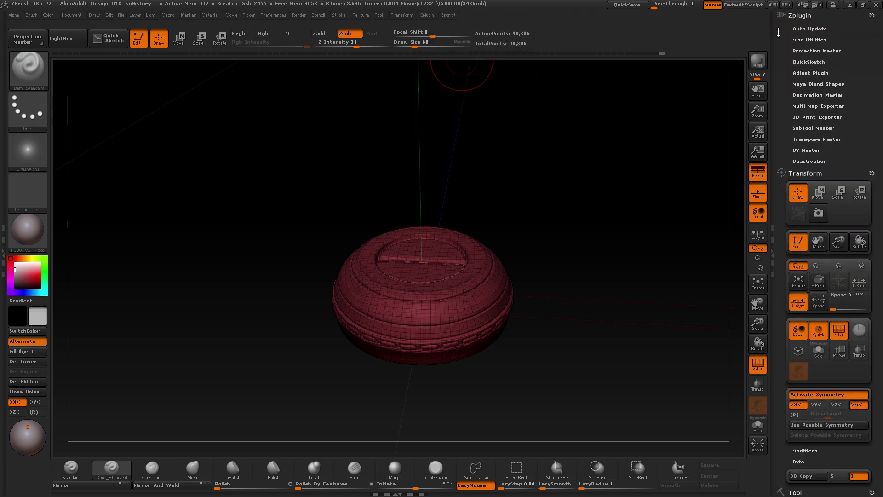
pyautogui.click(833, 95)
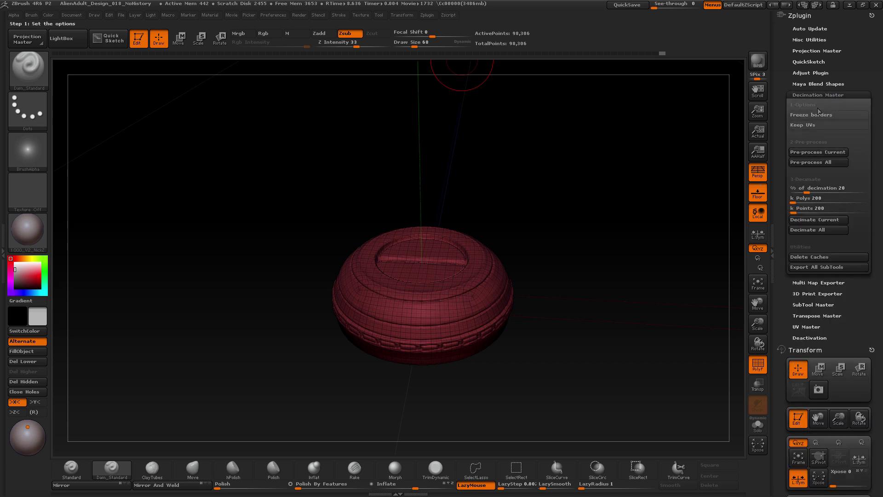
# Step: Pre-process the current mesh, set the decimation quality to 12 %, and decimate it
pyautogui.click(809, 152)
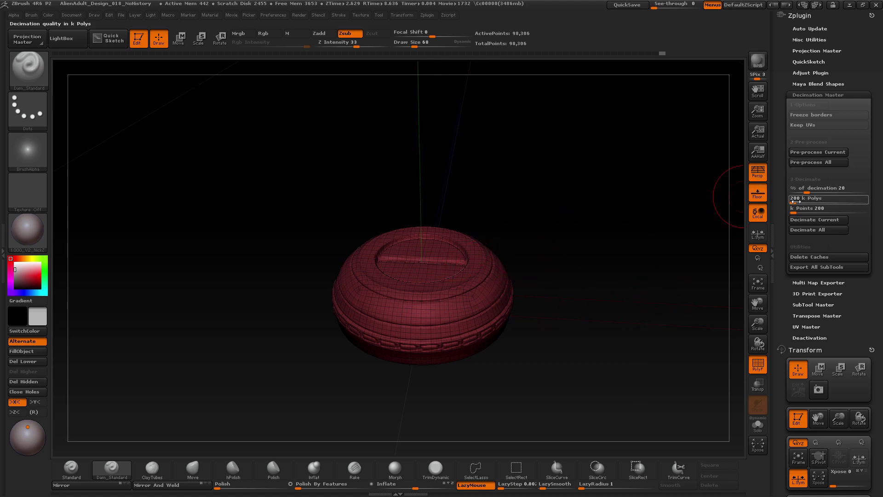
pyautogui.click(803, 188)
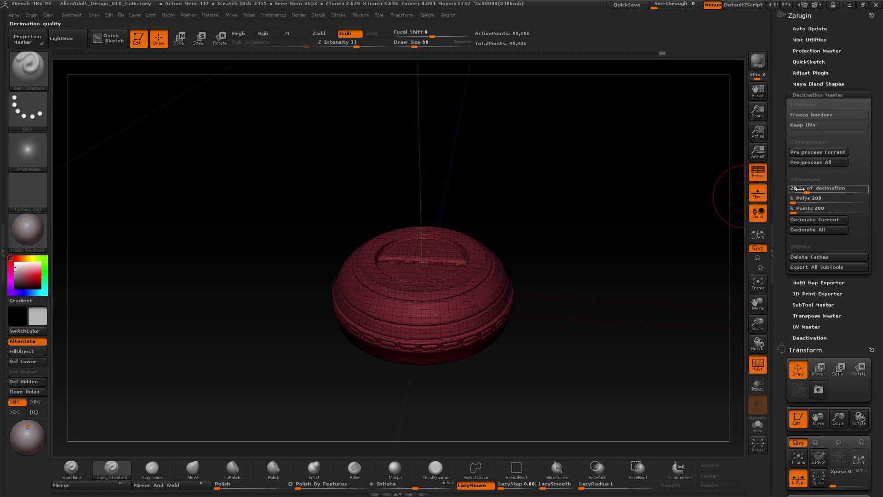
pyautogui.click(802, 188)
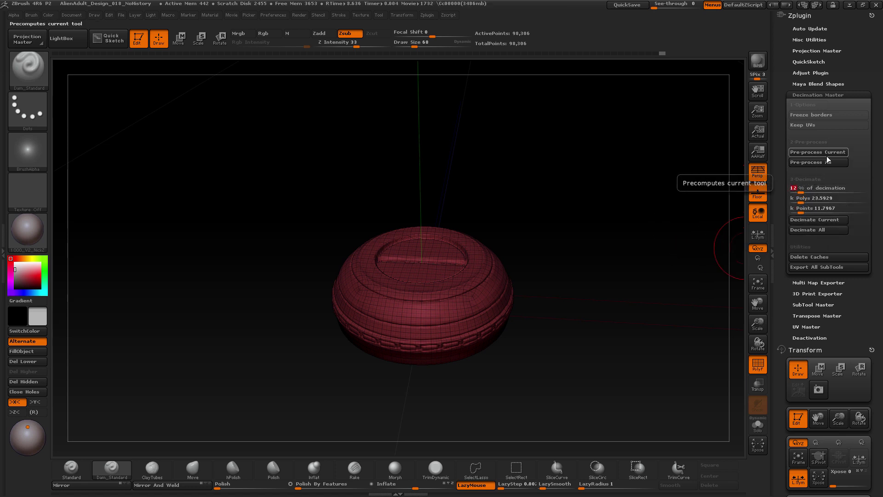
pyautogui.click(808, 221)
# Step: Hide the polyframe and face the decimated model straight on toward its central disc
pyautogui.moveTo(544, 189); pyautogui.dragTo(561, 213)
pyautogui.moveTo(598, 297); pyautogui.dragTo(601, 319)
pyautogui.click(756, 366)
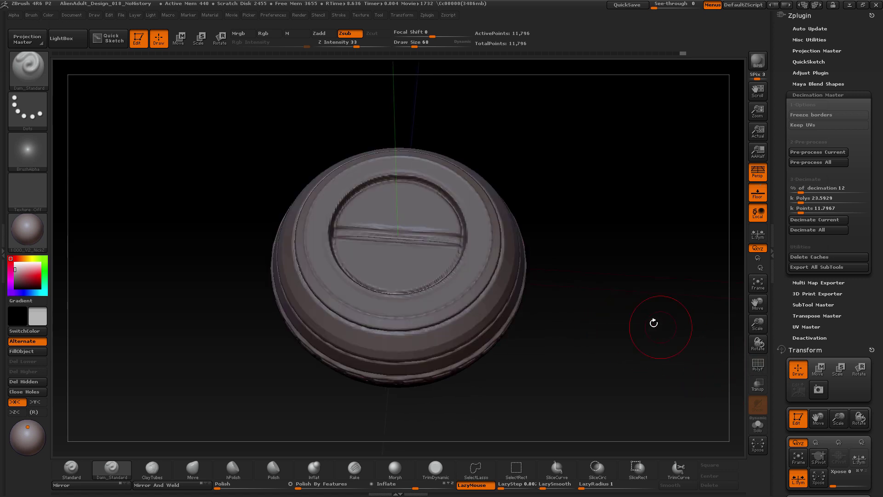
pyautogui.moveTo(705, 321); pyautogui.dragTo(538, 294)
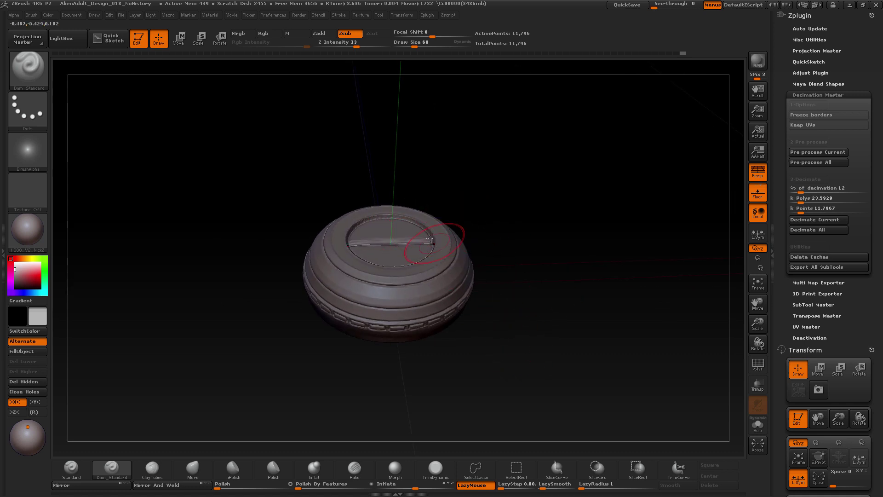
pyautogui.moveTo(495, 210)
pyautogui.mouseDown()
pyautogui.moveTo(544, 244)
pyautogui.moveTo(569, 280)
pyautogui.moveTo(578, 259)
pyautogui.mouseUp()
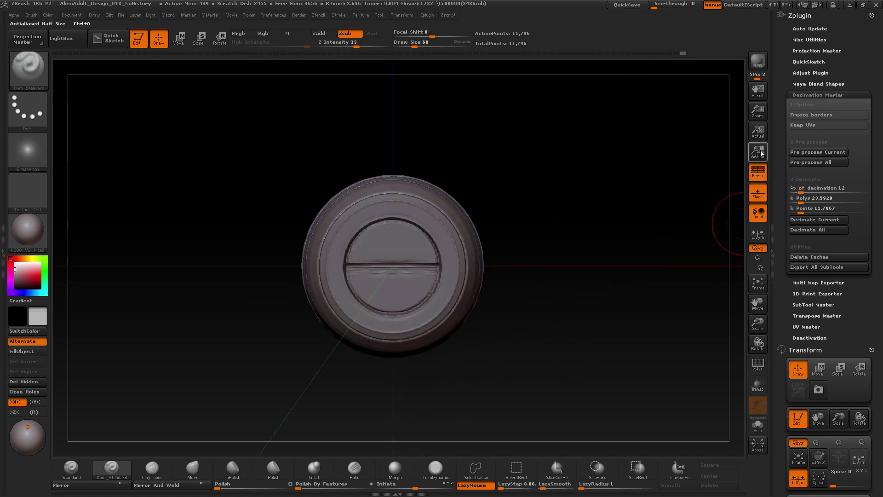
pyautogui.moveTo(627, 234)
pyautogui.mouseDown()
pyautogui.moveTo(567, 236)
pyautogui.moveTo(567, 197)
pyautogui.moveTo(556, 292)
pyautogui.moveTo(565, 186)
pyautogui.moveTo(560, 288)
pyautogui.moveTo(569, 241)
pyautogui.moveTo(551, 253)
pyautogui.moveTo(566, 287)
pyautogui.mouseUp()
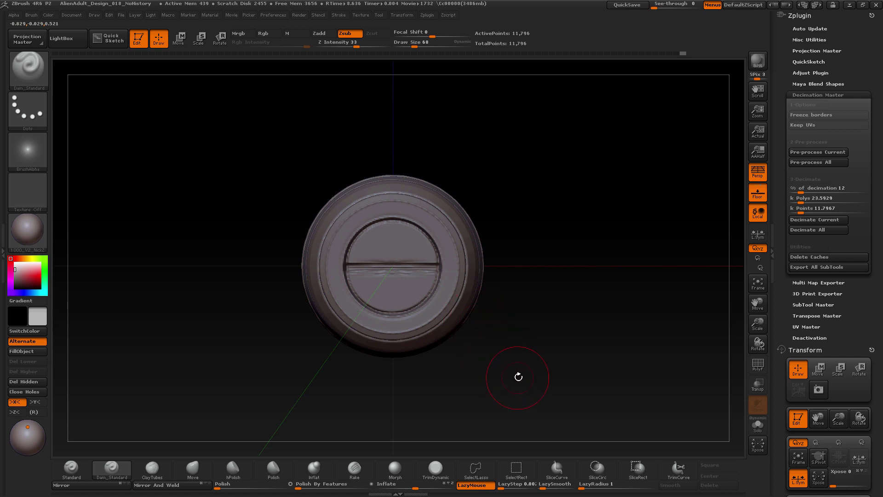
# Step: Create a new InsertMesh brush from the decimated model and insert a mirrored pair of small copies on its upper surface
pyautogui.press('b')
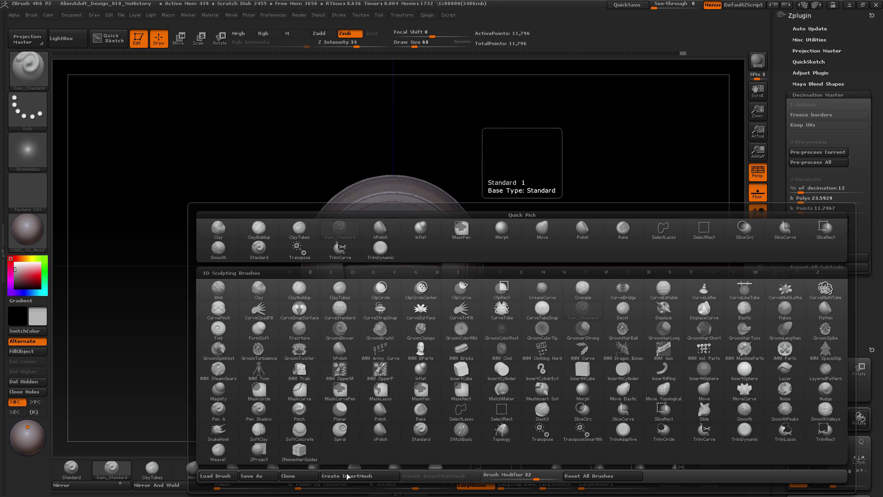
pyautogui.click(366, 477)
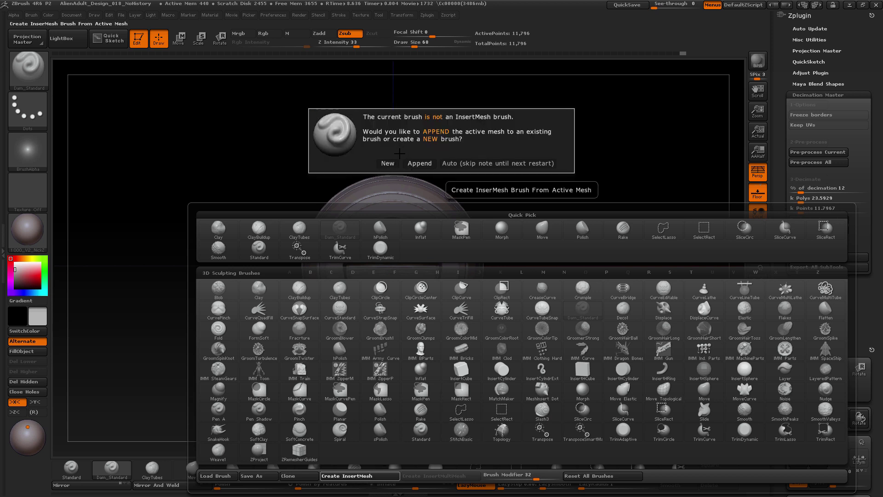
pyautogui.click(388, 163)
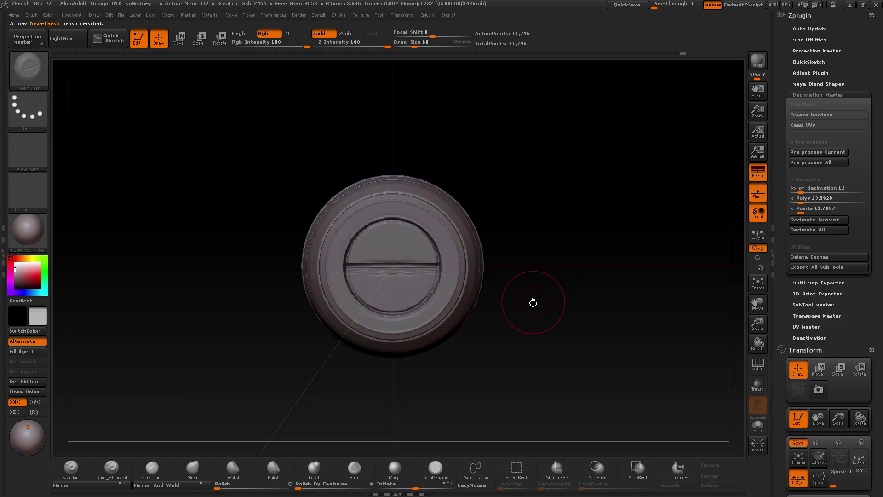
pyautogui.moveTo(519, 354); pyautogui.dragTo(517, 295)
pyautogui.moveTo(447, 239); pyautogui.dragTo(459, 276)
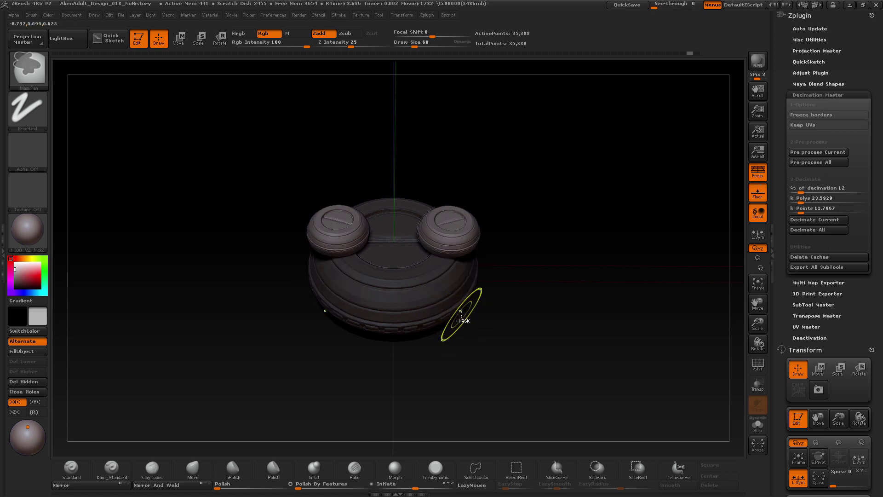
# Step: Undo the test insertion of the mirrored copies and face the decimated model straight on
pyautogui.hotkey('ctrl', 'z')
pyautogui.moveTo(515, 199); pyautogui.dragTo(513, 250)
pyautogui.moveTo(527, 199); pyautogui.dragTo(529, 234)
# Step: Edit the InsertMesh brush credit, entering the creator's full name and website address
pyautogui.click(31, 15)
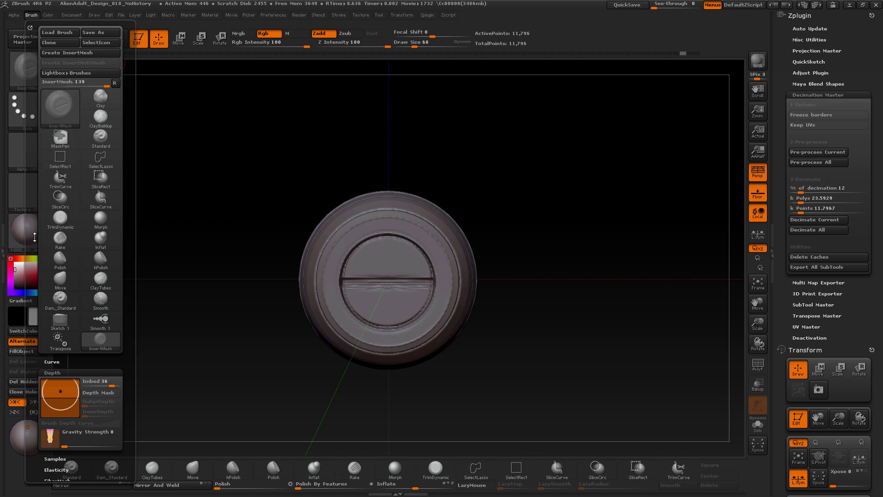
pyautogui.moveTo(35, 243)
pyautogui.mouseDown()
pyautogui.moveTo(45, 142)
pyautogui.moveTo(54, 201)
pyautogui.mouseUp()
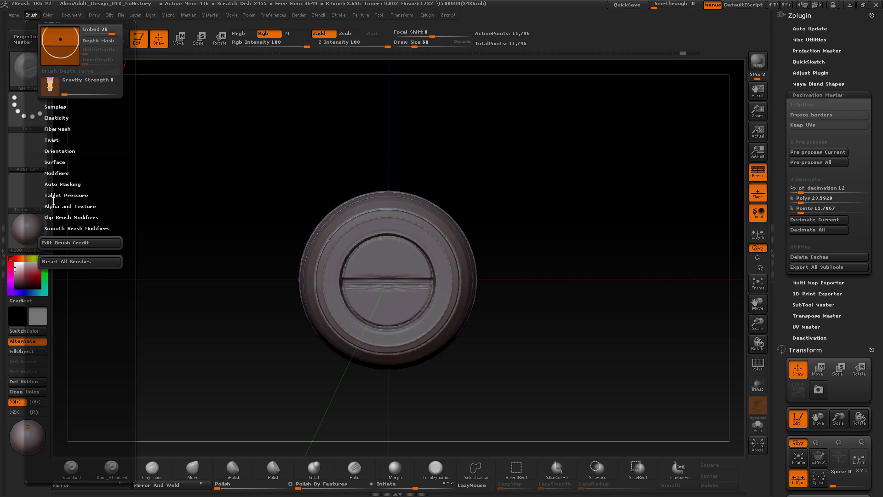
pyautogui.click(73, 244)
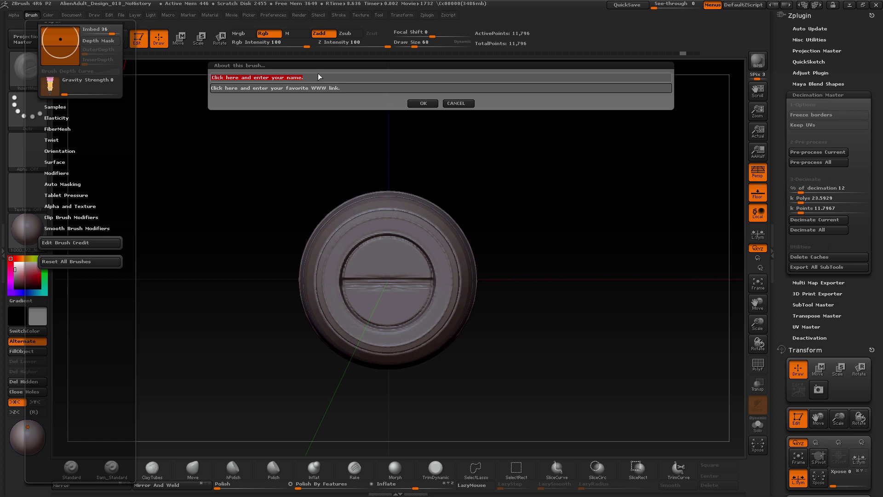
pyautogui.write('Nick')
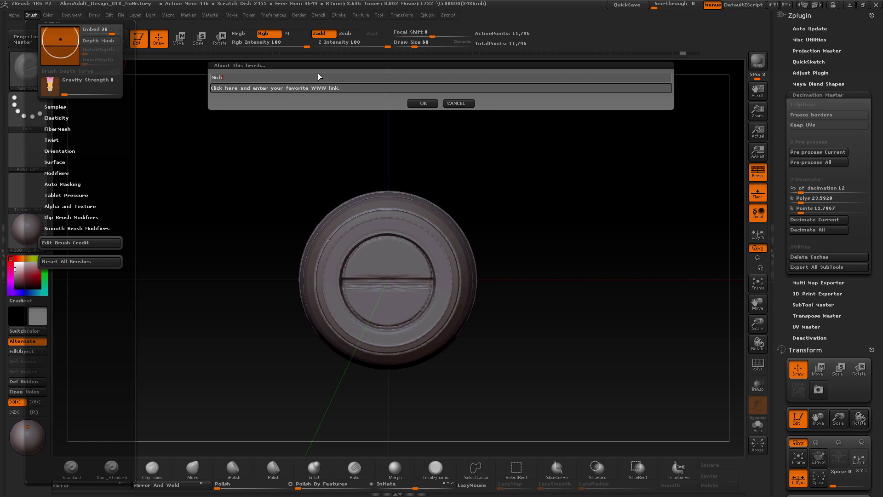
pyautogui.write('Zuccarello')
pyautogui.click(332, 88)
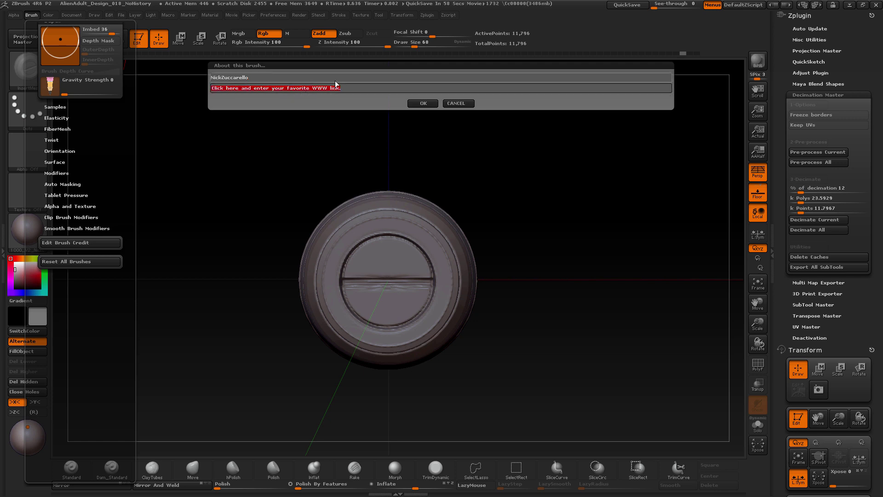
pyautogui.write('nickzuc')
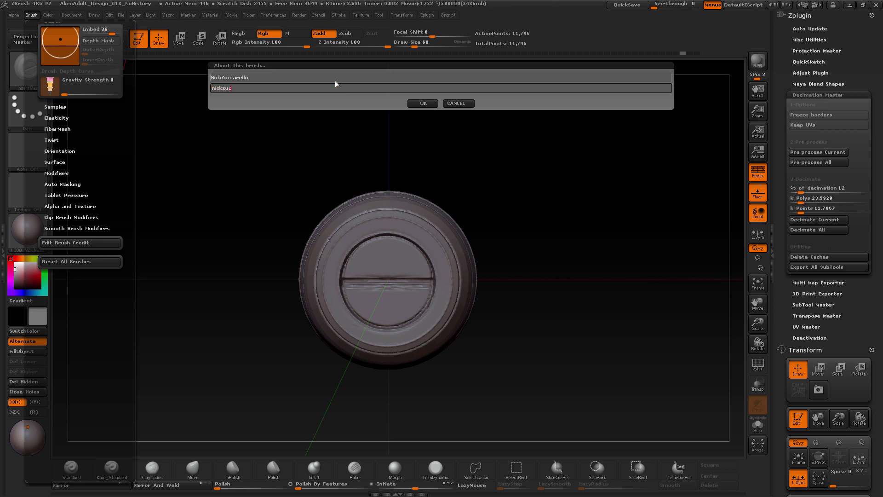
pyautogui.write('c.blogspot.com')
pyautogui.press('Return')
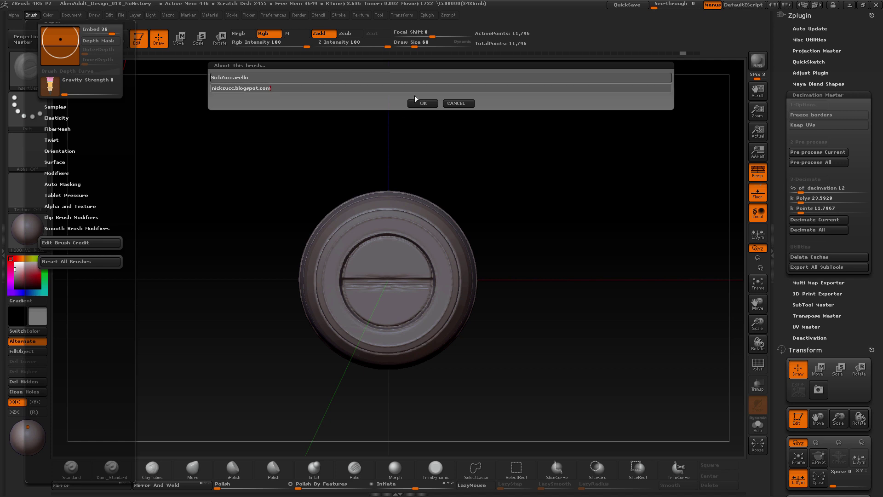
pyautogui.click(424, 105)
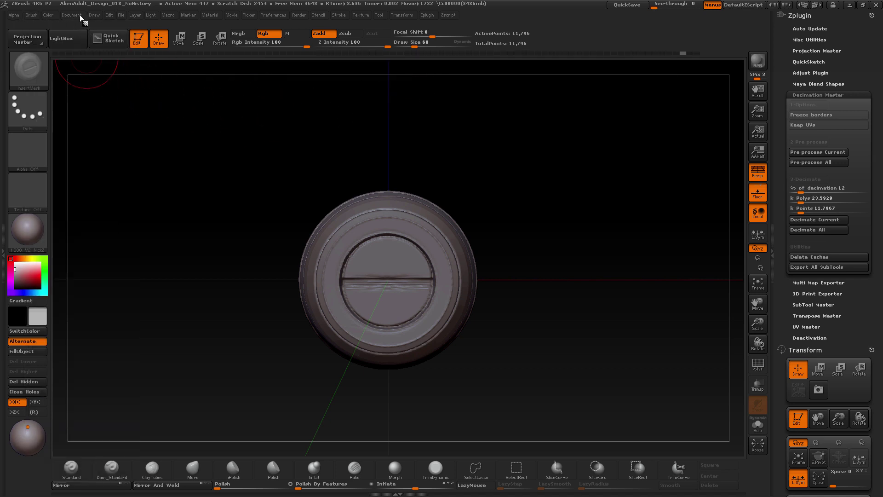
# Step: Start saving the brush as a preset and browse to the Brushes folder inside Pixologic's ZBrushTools
pyautogui.click(35, 17)
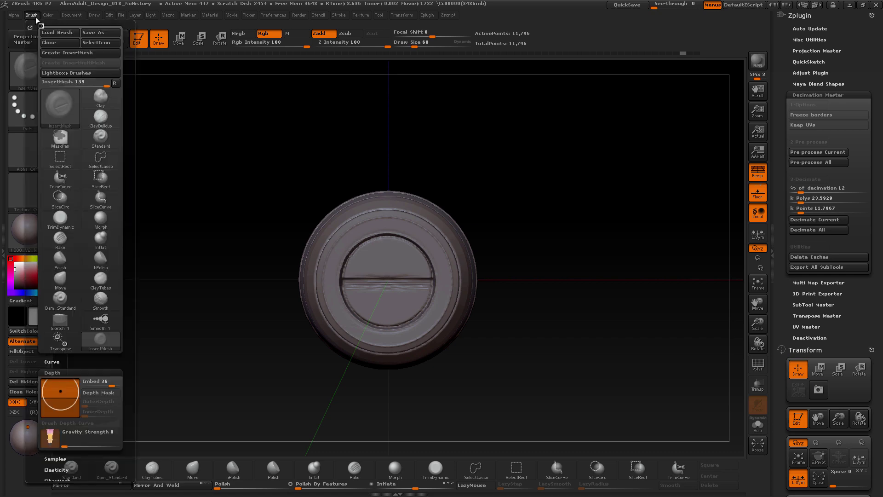
pyautogui.click(105, 35)
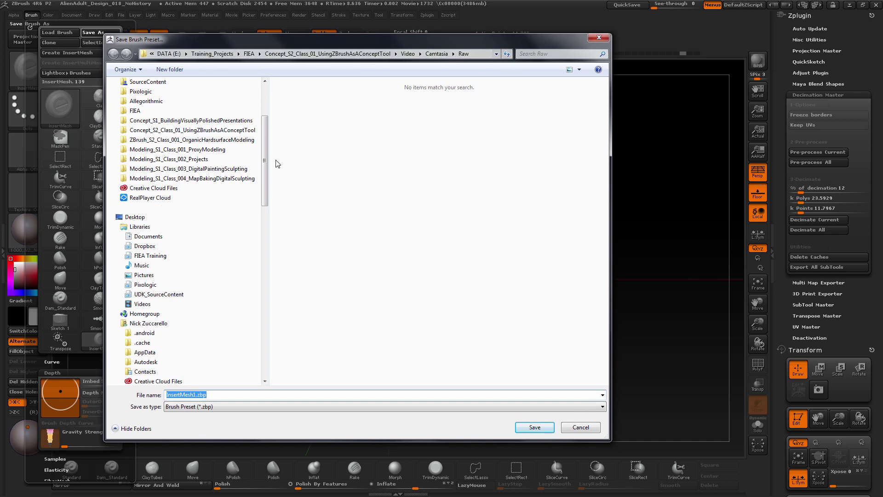
pyautogui.moveTo(265, 164); pyautogui.dragTo(267, 133)
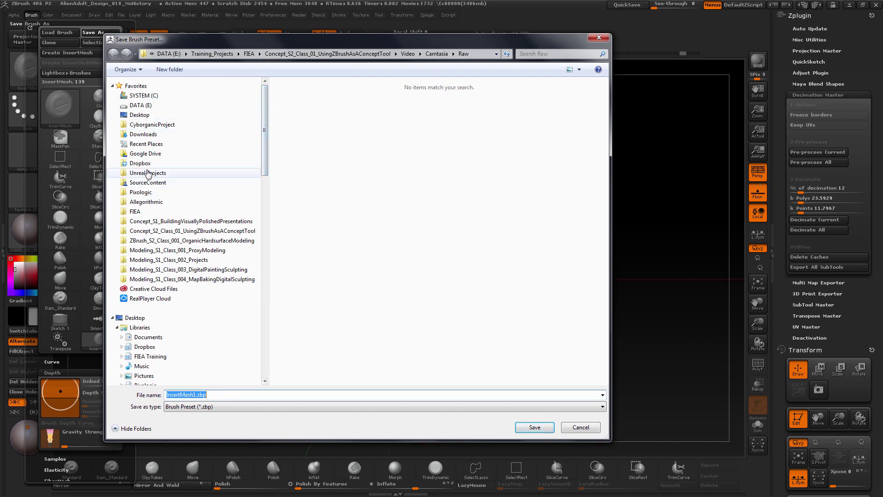
pyautogui.click(151, 195)
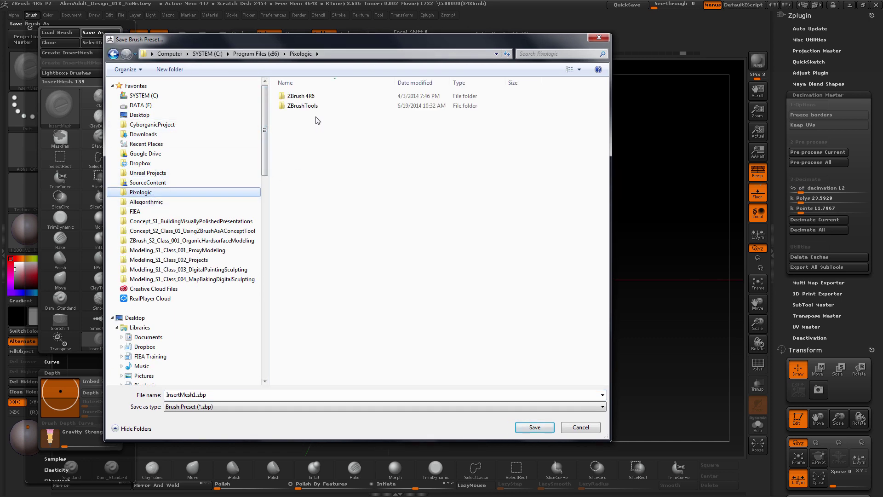
pyautogui.doubleClick(302, 106)
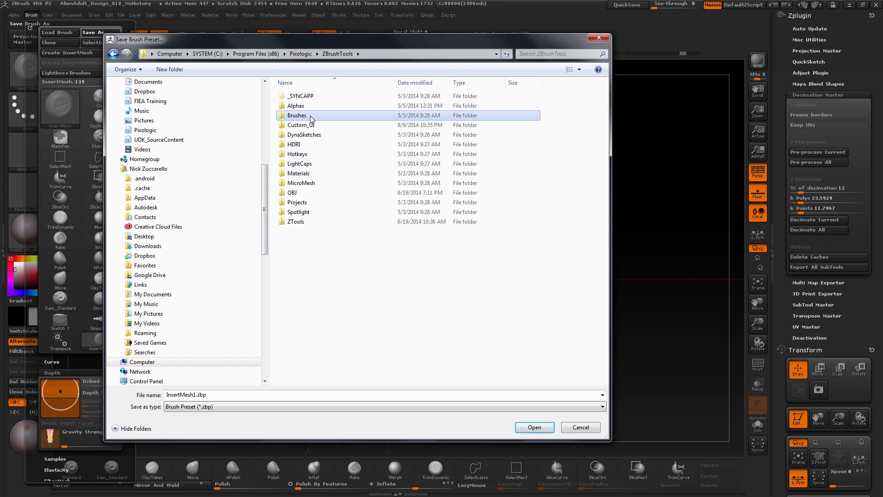
pyautogui.doubleClick(313, 115)
pyautogui.doubleClick(305, 165)
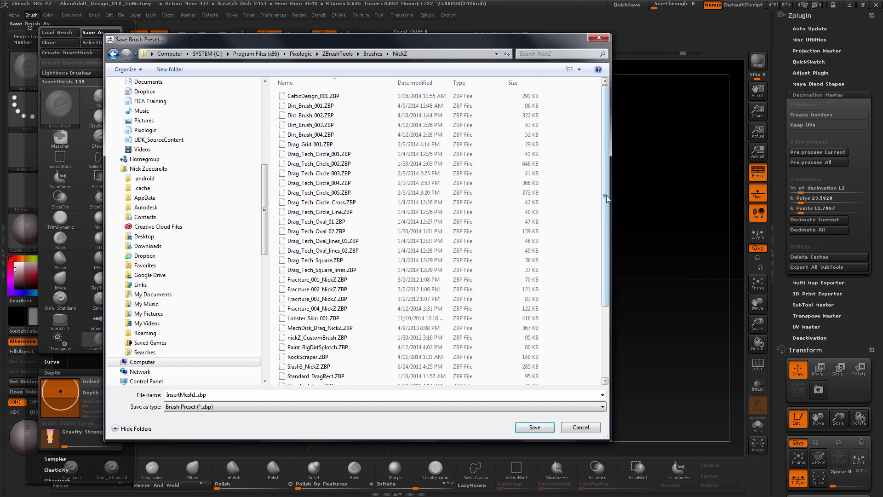
pyautogui.scroll(-3, 594, 344)
pyautogui.scroll(5, 594, 344)
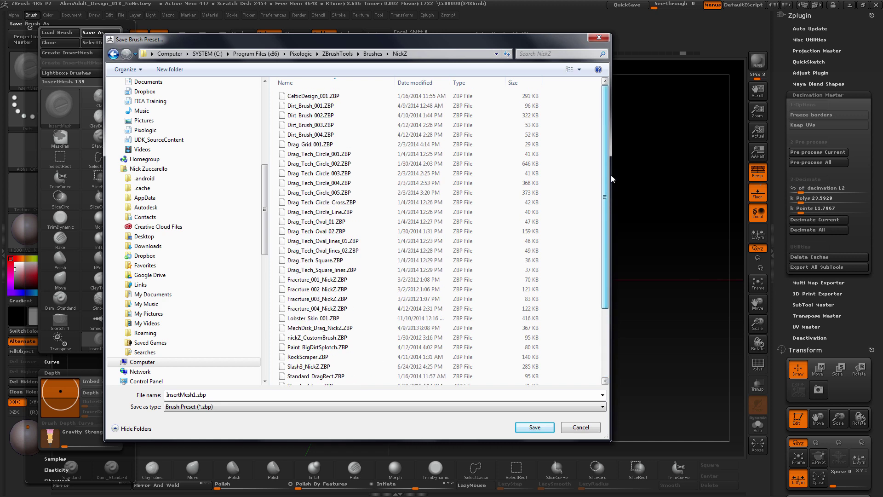
pyautogui.click(372, 53)
pyautogui.click(337, 53)
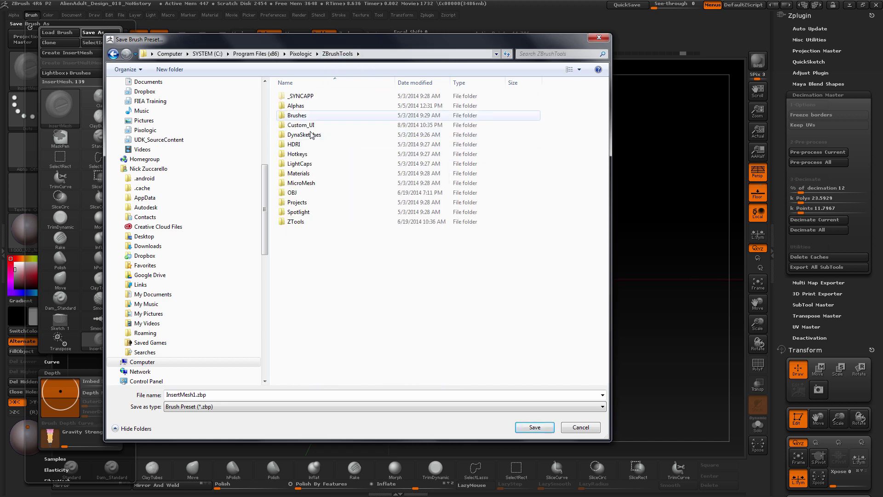
pyautogui.doubleClick(305, 115)
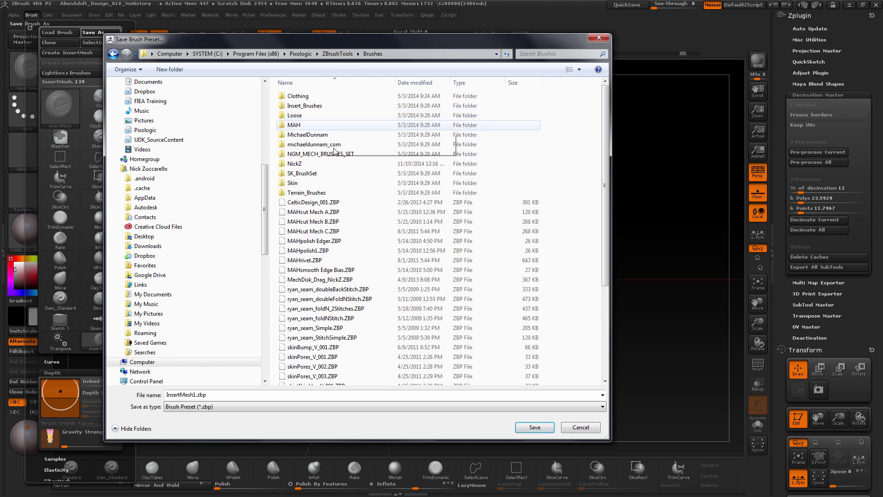
# Step: Save the brush preset as TechHockyPuck in the author's InsertBrushes folder within Insert_Brushes
pyautogui.click(319, 107)
pyautogui.doubleClick(319, 108)
pyautogui.doubleClick(306, 115)
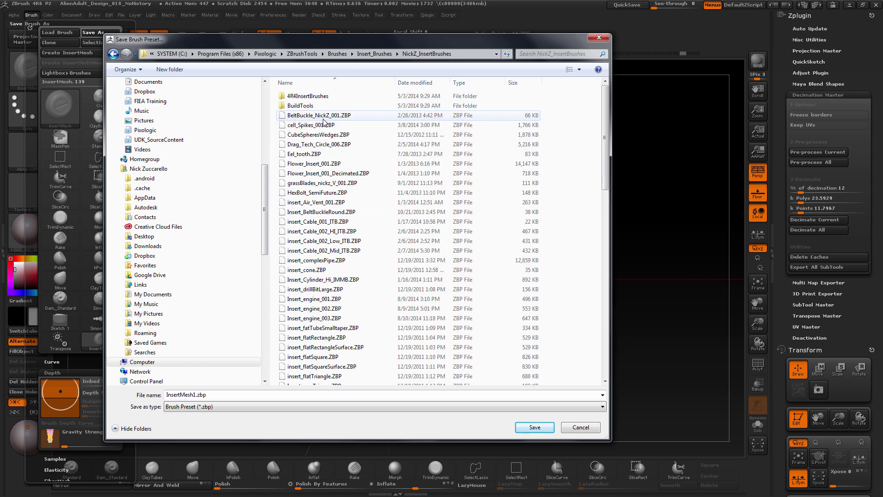
pyautogui.doubleClick(212, 395)
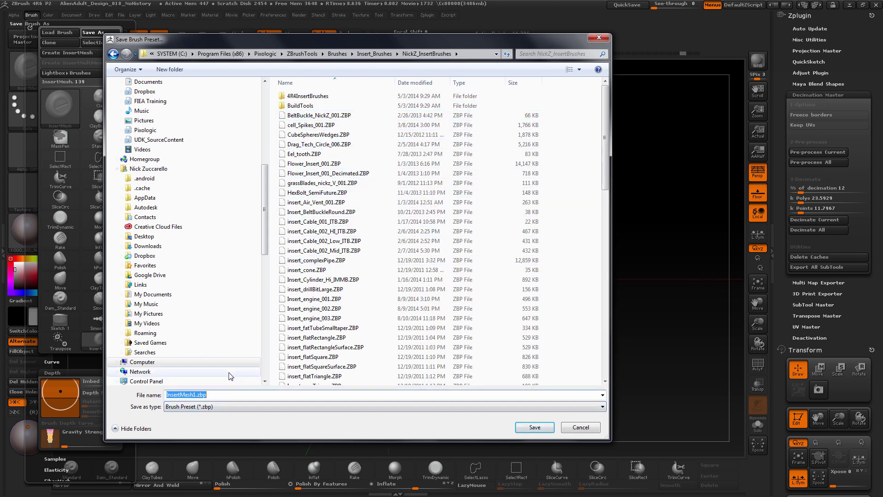
pyautogui.write('Tech')
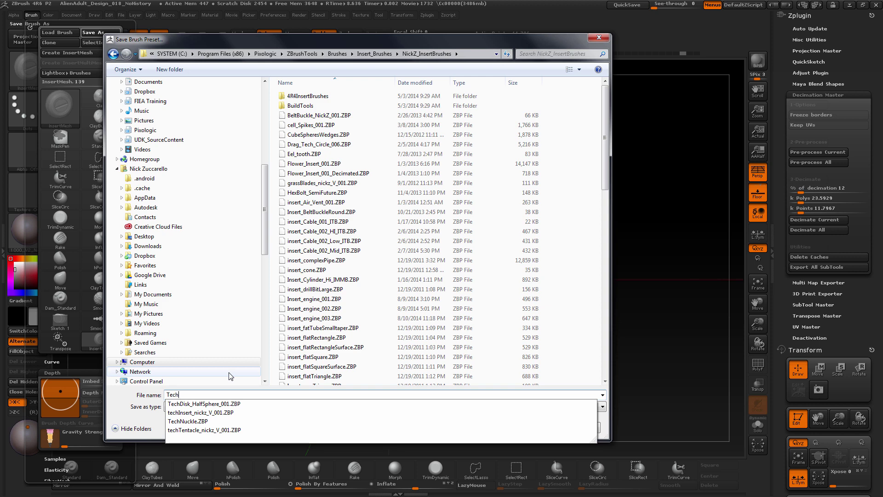
pyautogui.write('Hose1')
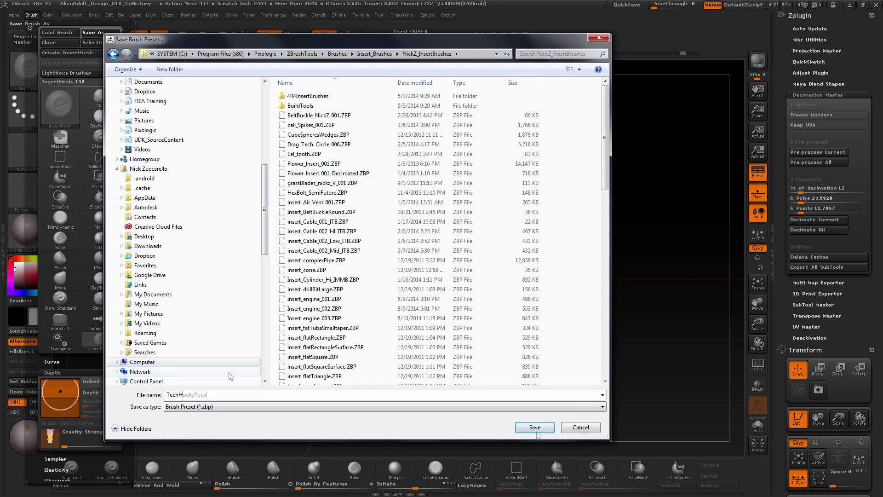
pyautogui.press('Return')
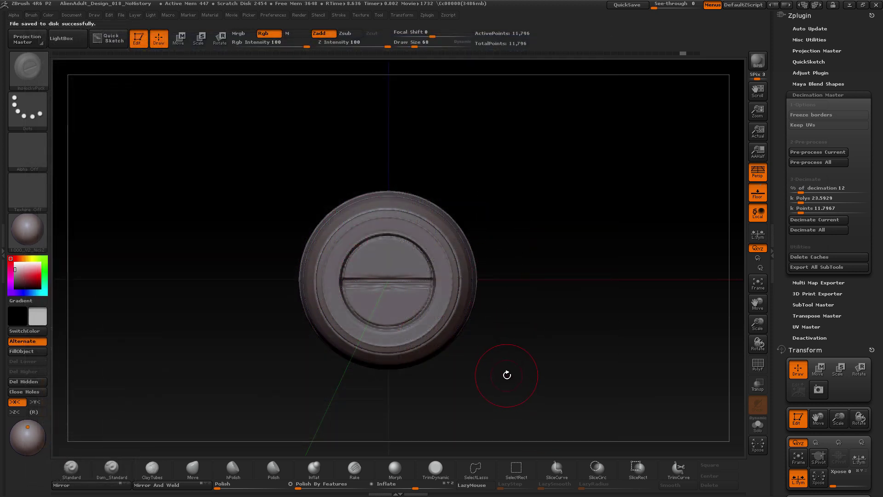
# Step: Switch to the Body-ZR tool and frame the alien's head and torso in a three-quarter front view
pyautogui.moveTo(508, 378); pyautogui.dragTo(565, 266)
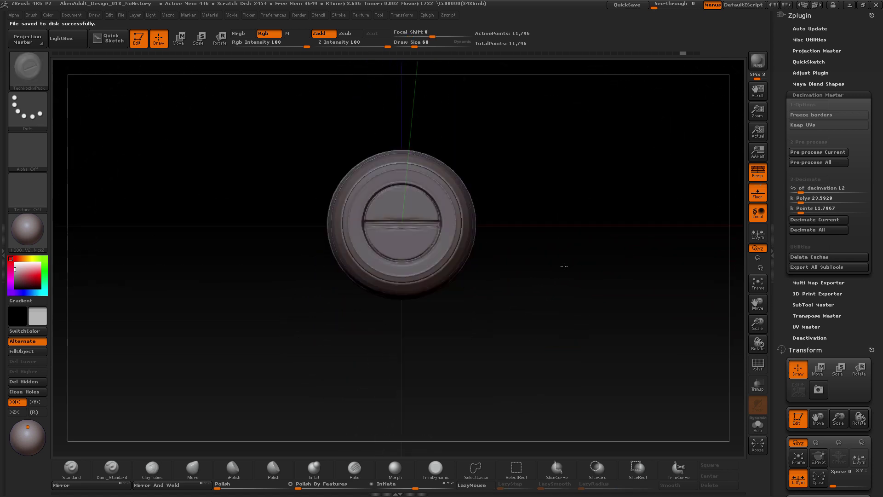
pyautogui.scroll(-15, 783, 198)
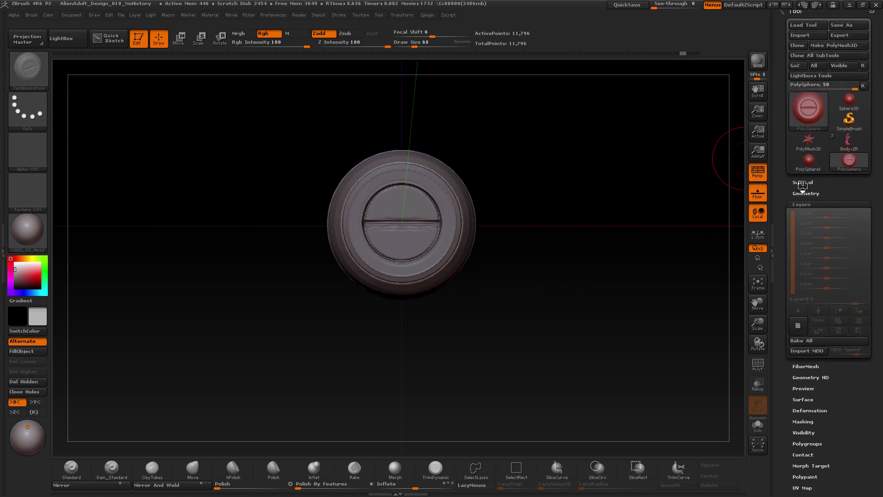
pyautogui.click(802, 184)
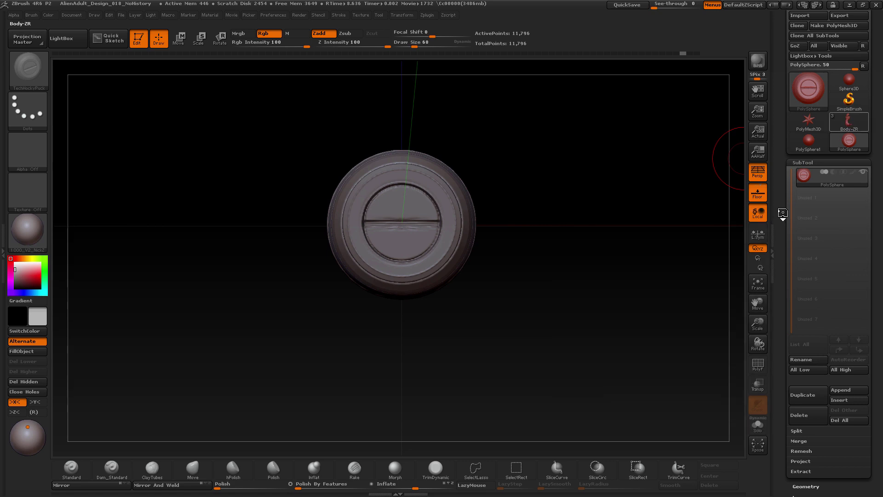
pyautogui.click(848, 120)
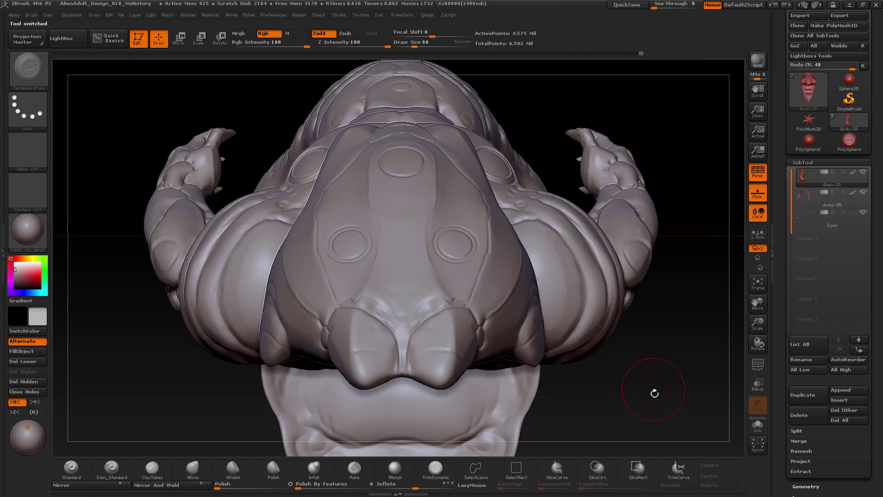
pyautogui.moveTo(655, 386); pyautogui.dragTo(622, 301)
pyautogui.moveTo(237, 195); pyautogui.dragTo(358, 200)
pyautogui.keyDown('alt'); pyautogui.moveTo(424, 221); pyautogui.dragTo(227, 248); pyautogui.keyUp('alt')
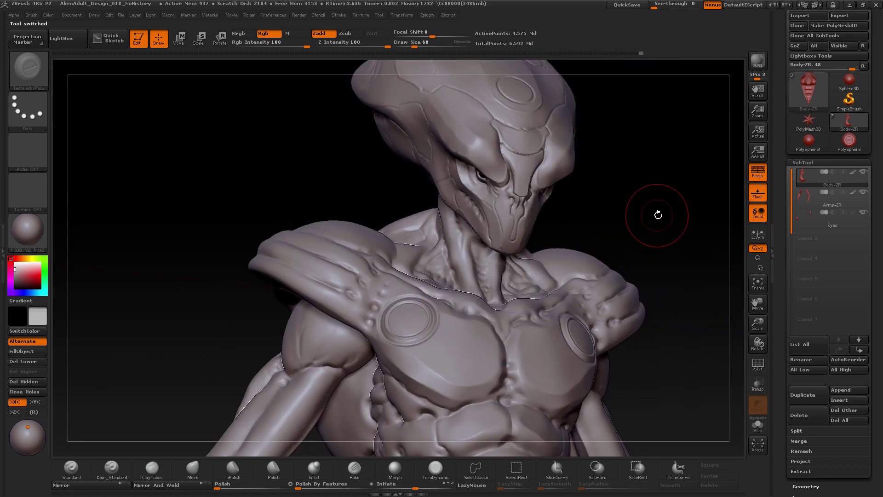
pyautogui.keyDown('shift'); pyautogui.moveTo(658, 214); pyautogui.dragTo(667, 211); pyautogui.keyUp('shift')
pyautogui.moveTo(659, 179)
pyautogui.keyDown('alt'); pyautogui.mouseDown()
pyautogui.moveTo(638, 177)
pyautogui.moveTo(622, 213)
pyautogui.moveTo(634, 232)
pyautogui.mouseUp(); pyautogui.keyUp('alt')
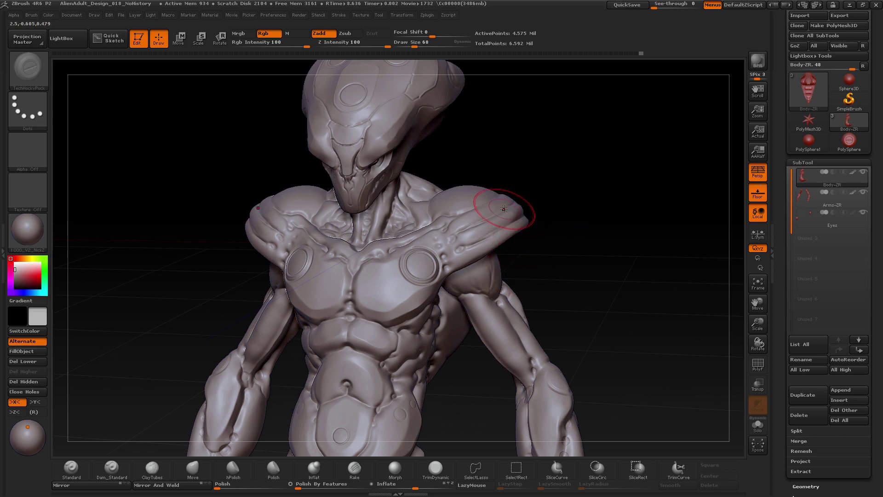
# Step: Inspect the subdivision settings in the Body-ZR subtool's geometry options
pyautogui.moveTo(781, 311); pyautogui.dragTo(806, 229)
pyautogui.click(806, 209)
pyautogui.scroll(3, 812, 158)
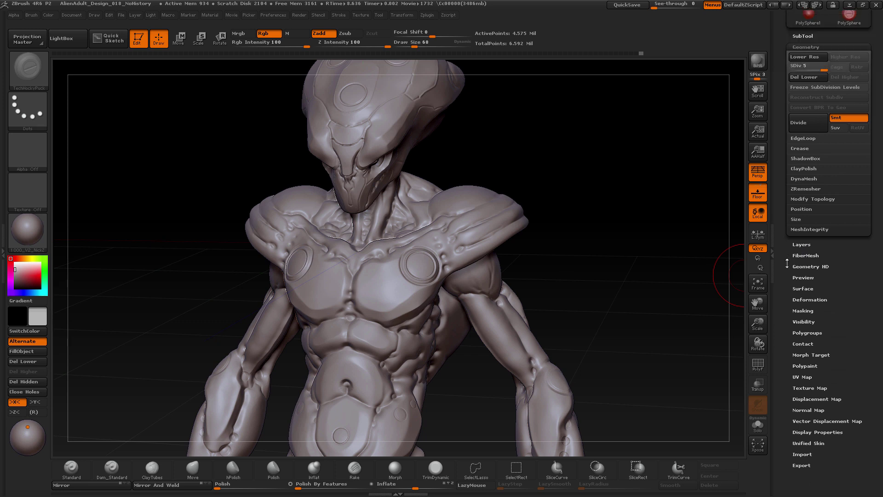
pyautogui.moveTo(614, 195); pyautogui.dragTo(621, 198)
pyautogui.hotkey('ctrl', 'd')
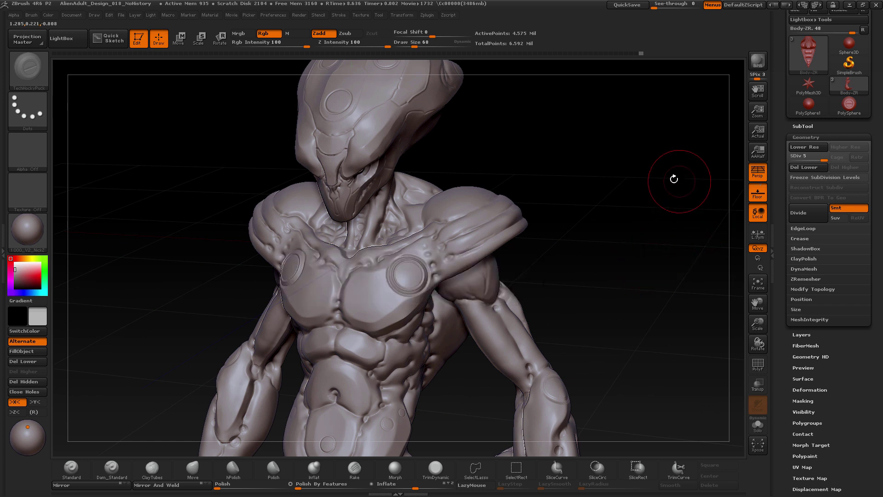
pyautogui.click(801, 137)
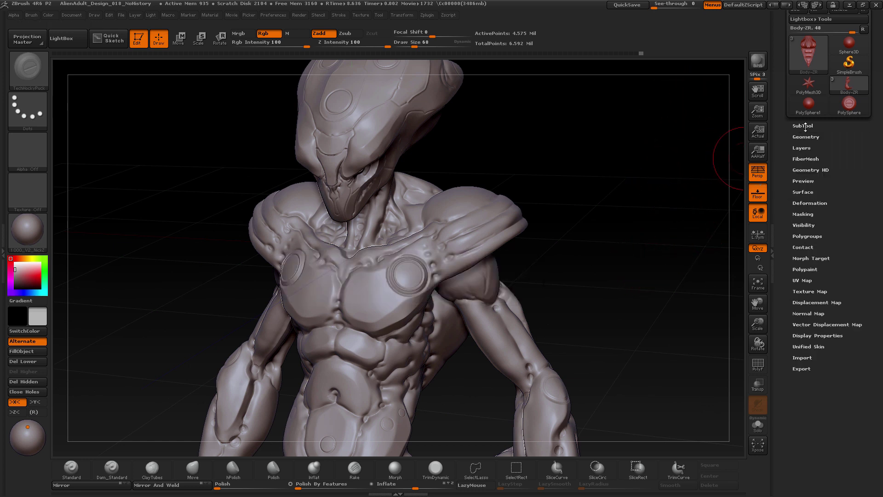
# Step: Duplicate the Body-ZR subtool and open the layers of the copy
pyautogui.click(804, 126)
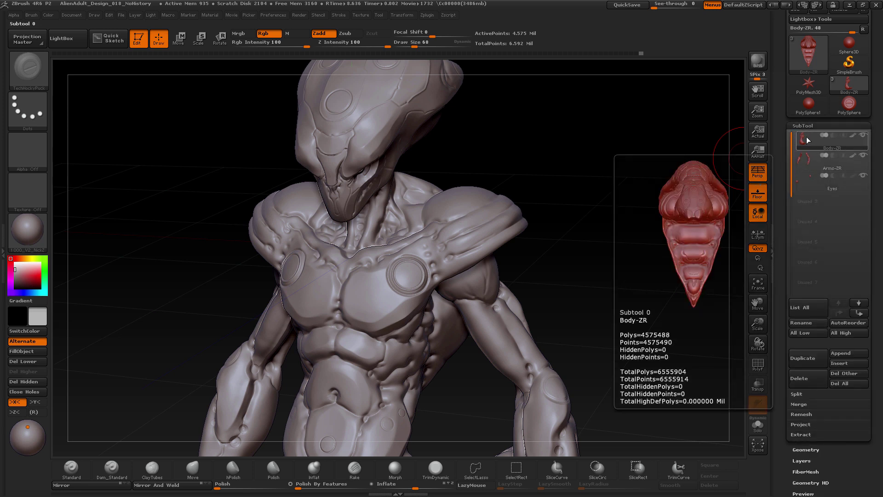
pyautogui.moveTo(799, 147)
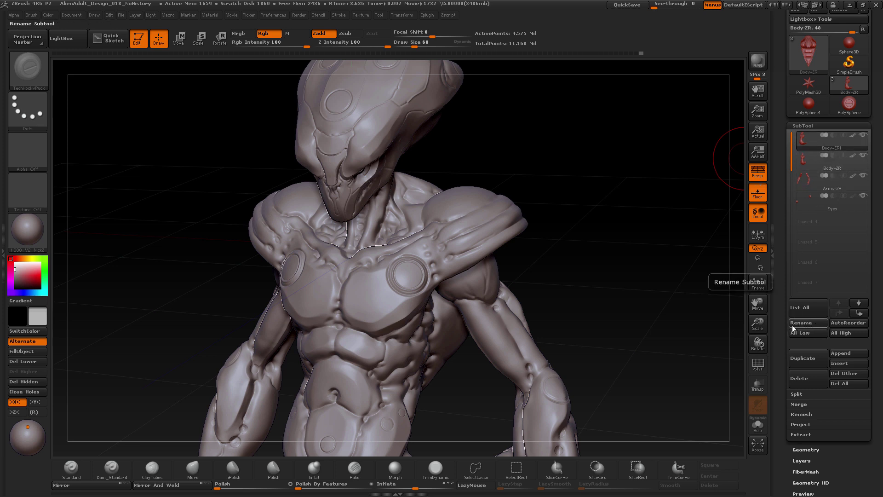
pyautogui.moveTo(785, 420); pyautogui.dragTo(775, 261)
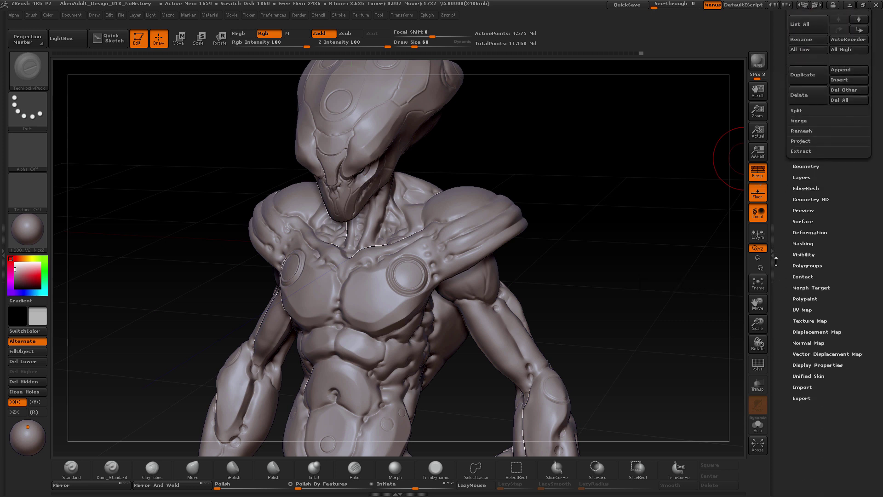
pyautogui.click(805, 177)
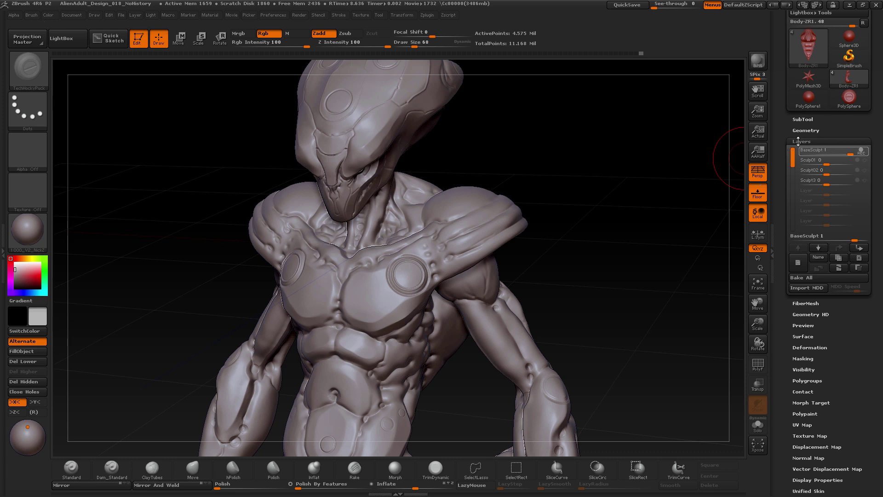
# Step: Inspect the subdivision settings in the duplicated body's geometry options
pyautogui.click(798, 141)
pyautogui.click(799, 167)
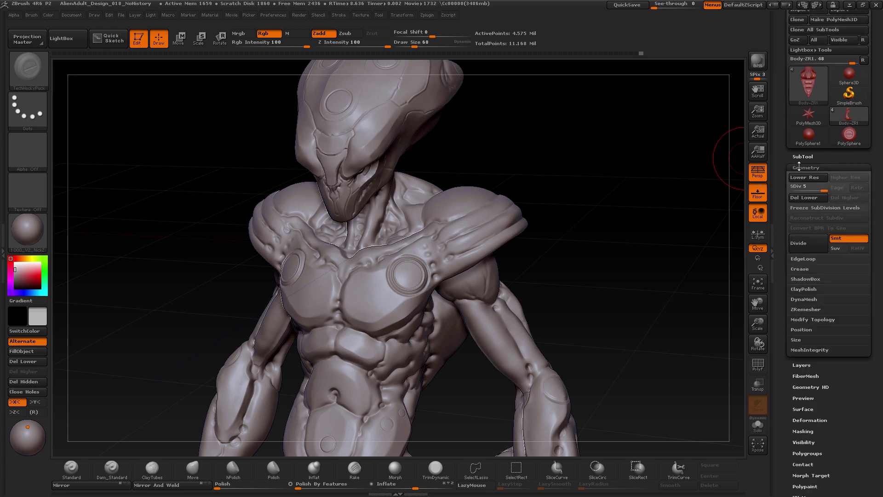
pyautogui.click(798, 167)
# Step: Select the original Body-ZR subtool and examine its layers and geometry subdivision levels
pyautogui.moveTo(785, 168); pyautogui.dragTo(785, 201)
pyautogui.click(804, 211)
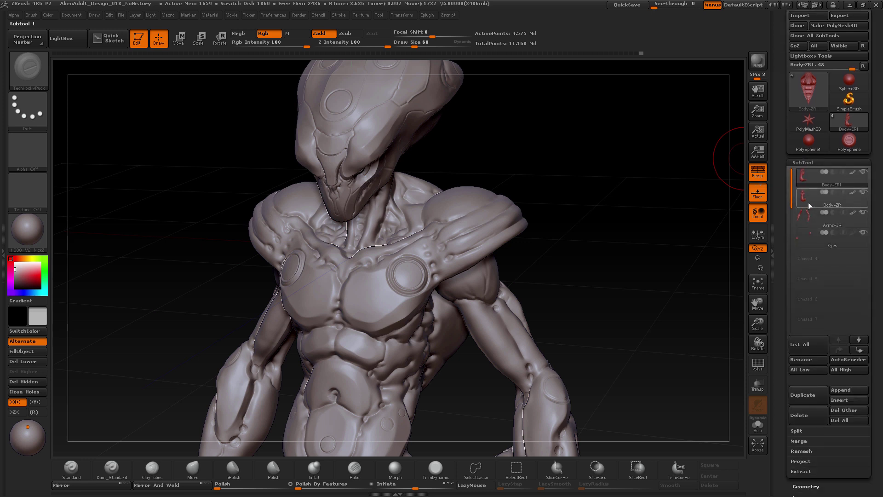
pyautogui.click(806, 209)
pyautogui.moveTo(784, 343); pyautogui.dragTo(794, 218)
pyautogui.click(801, 173)
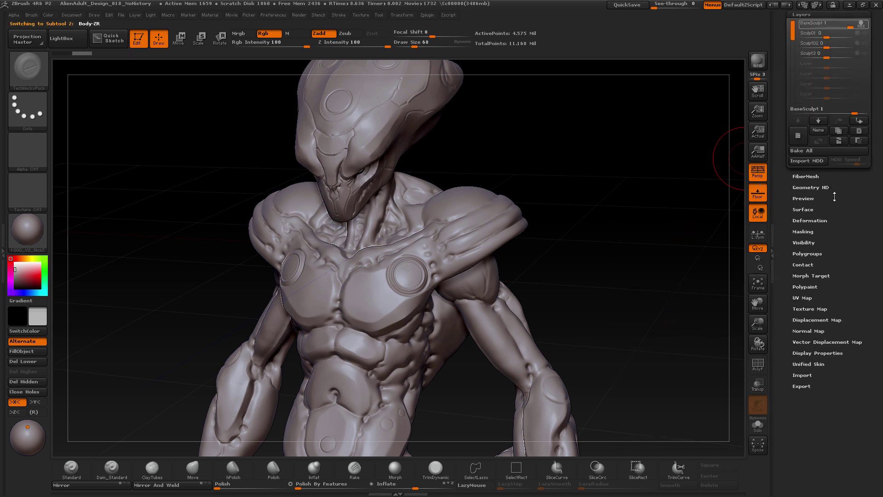
pyautogui.click(811, 111)
pyautogui.click(808, 101)
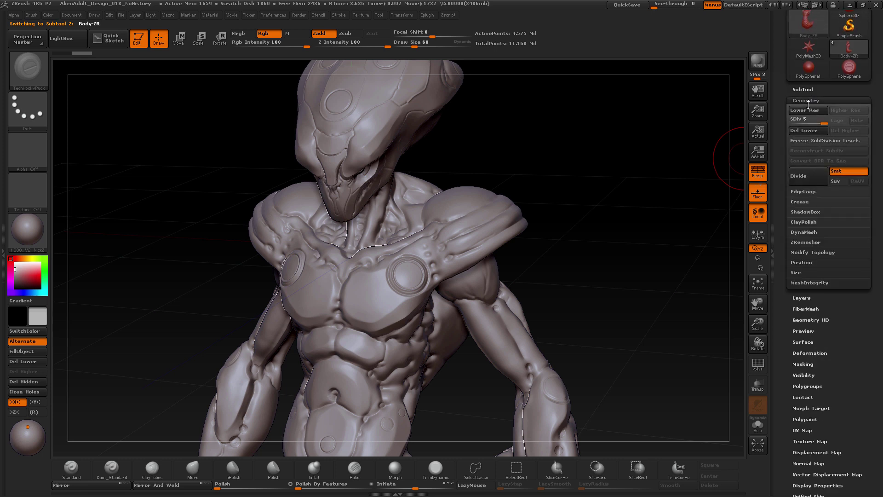
# Step: Show the subtool list again and make the duplicate Body-ZR1 the active subtool
pyautogui.click(803, 100)
pyautogui.moveTo(786, 98); pyautogui.dragTo(784, 186)
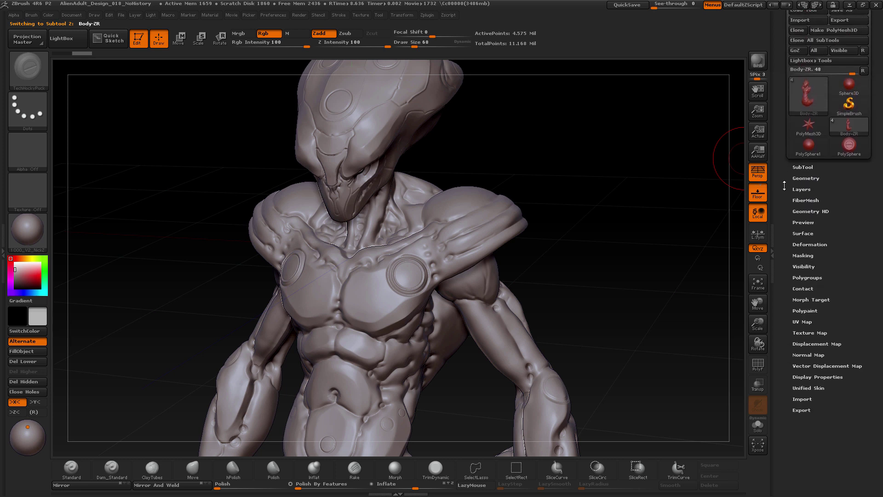
pyautogui.click(805, 167)
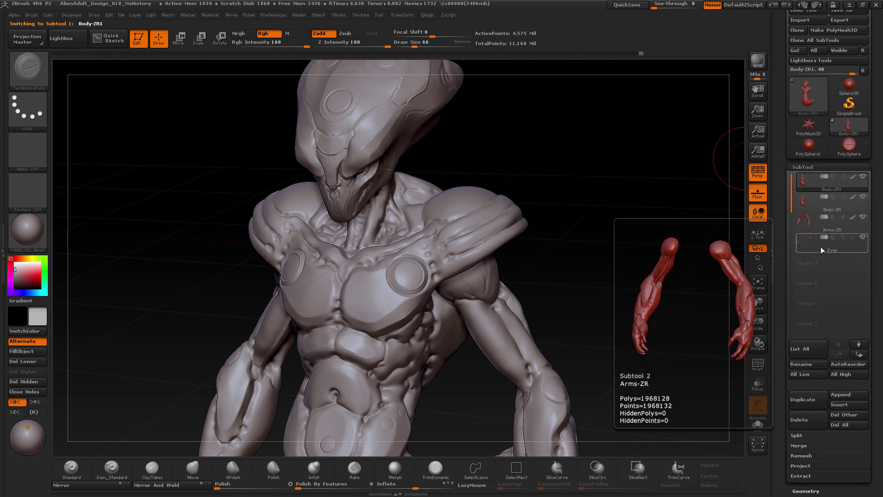
# Step: Rename the active Body-ZR1 subtool to Body-Design1-Flat
pyautogui.click(812, 368)
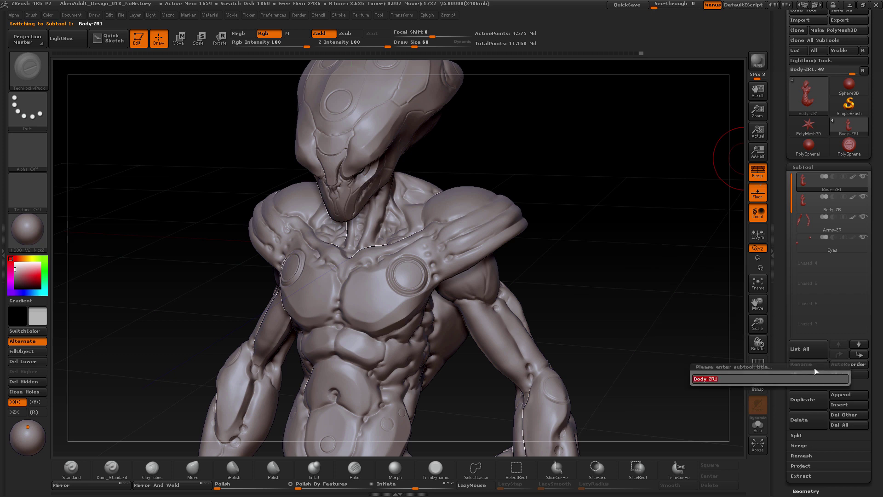
pyautogui.click(773, 378)
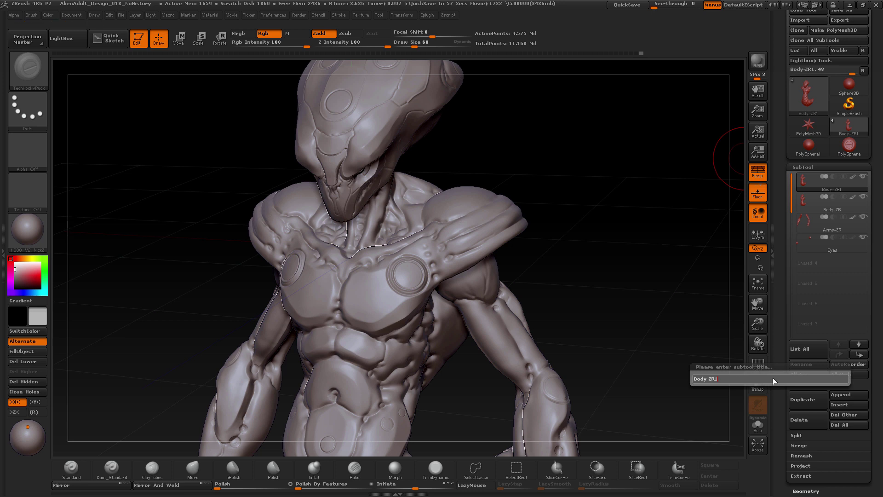
pyautogui.press('BackSpace')
pyautogui.press('BackSpace')
pyautogui.press('BackSpace')
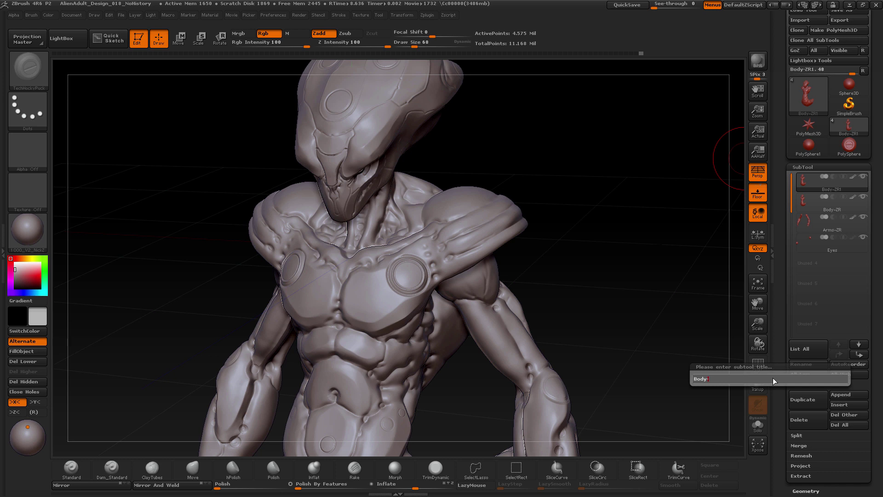
pyautogui.write('Design1-Flat')
pyautogui.press('Return')
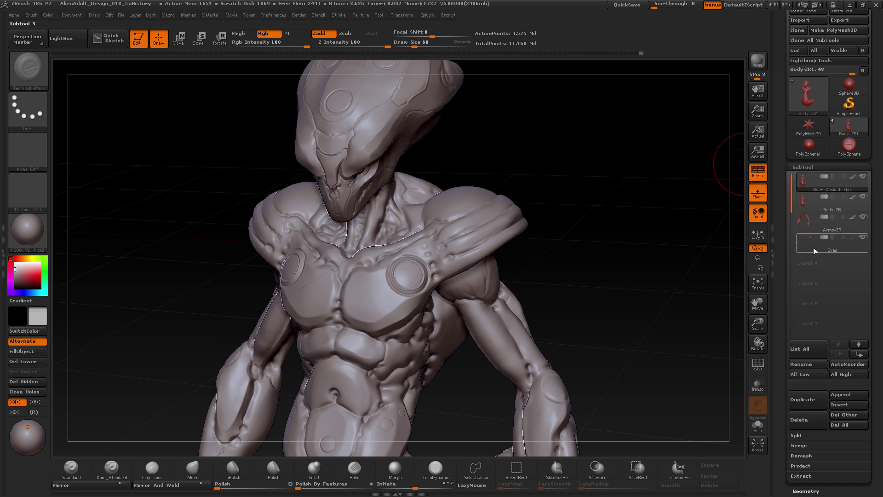
# Step: Bake all sculpt layers of the Body-Design1-Flat subtool into its mesh
pyautogui.moveTo(781, 307); pyautogui.dragTo(791, 224)
pyautogui.click(802, 216)
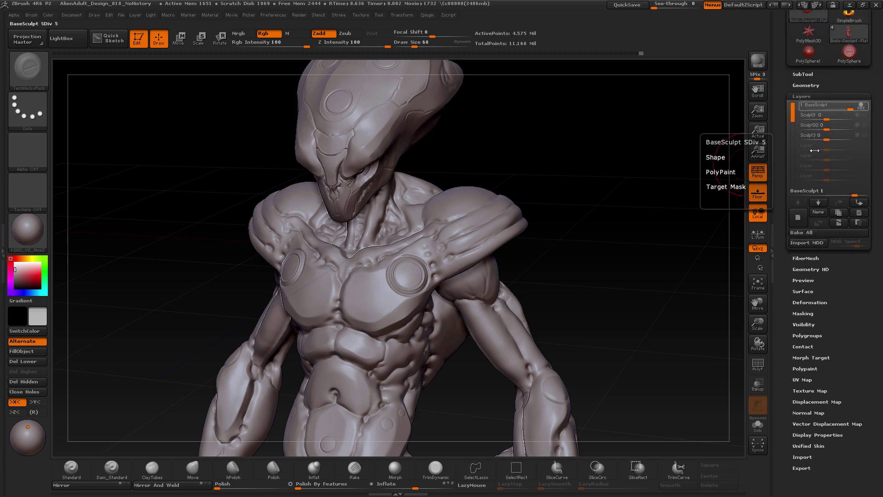
pyautogui.click(811, 232)
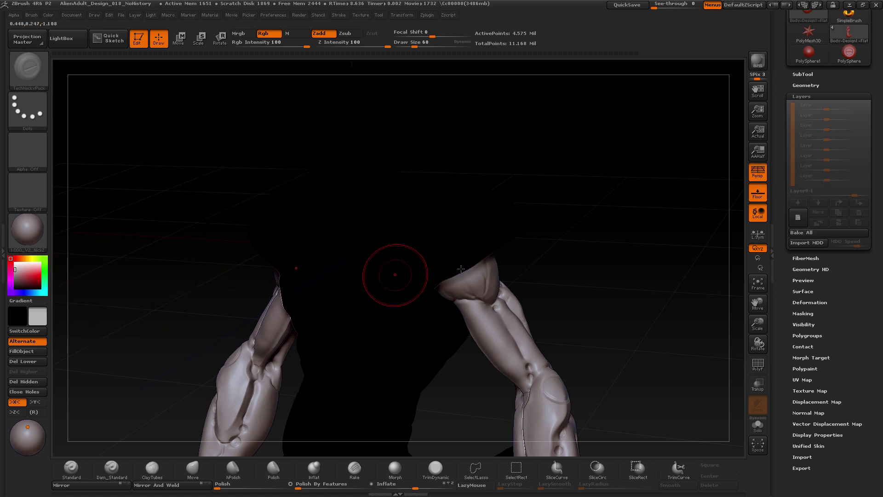
# Step: Delete the lower subdivision levels of the Body-Design1-Flat subtool
pyautogui.click(806, 86)
pyautogui.click(804, 86)
pyautogui.click(806, 85)
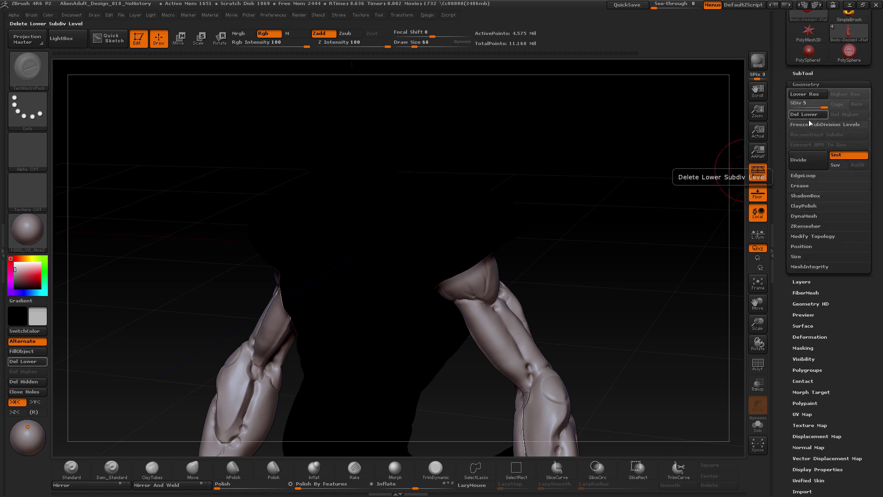
pyautogui.click(810, 116)
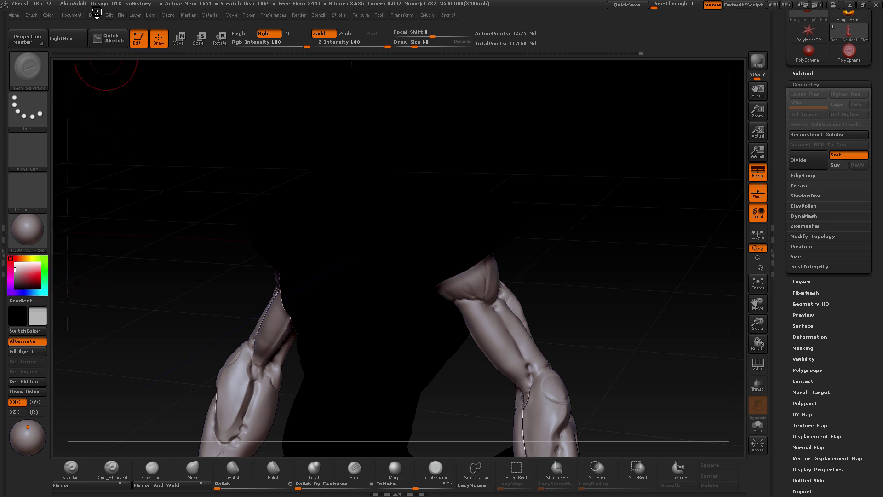
# Step: Fill the whole Body-Design1-Flat subtool with the current colour
pyautogui.click(46, 15)
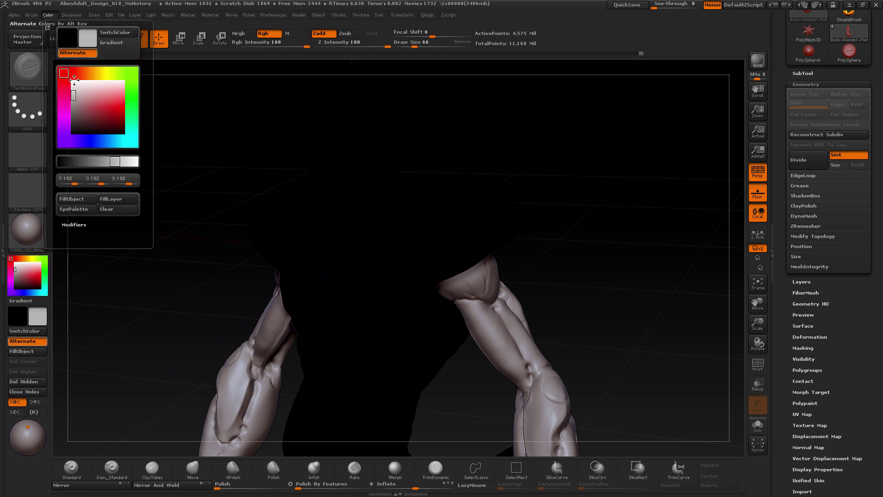
pyautogui.click(90, 203)
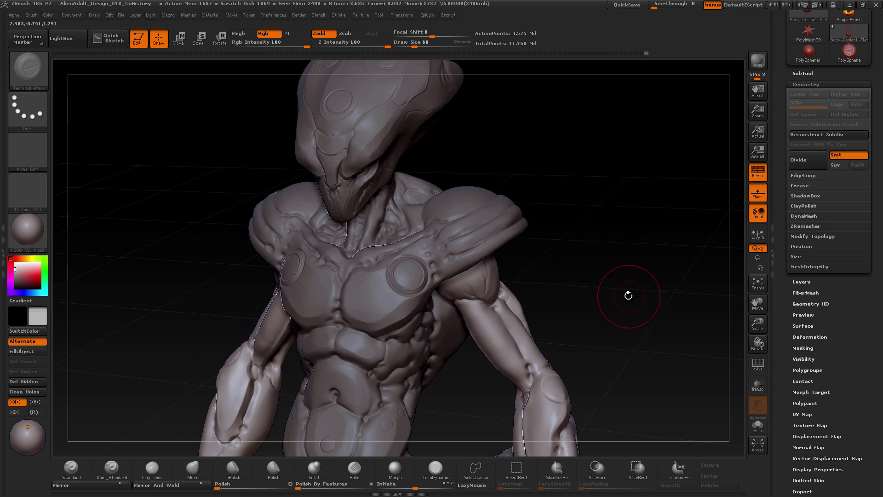
pyautogui.moveTo(639, 306); pyautogui.dragTo(623, 292)
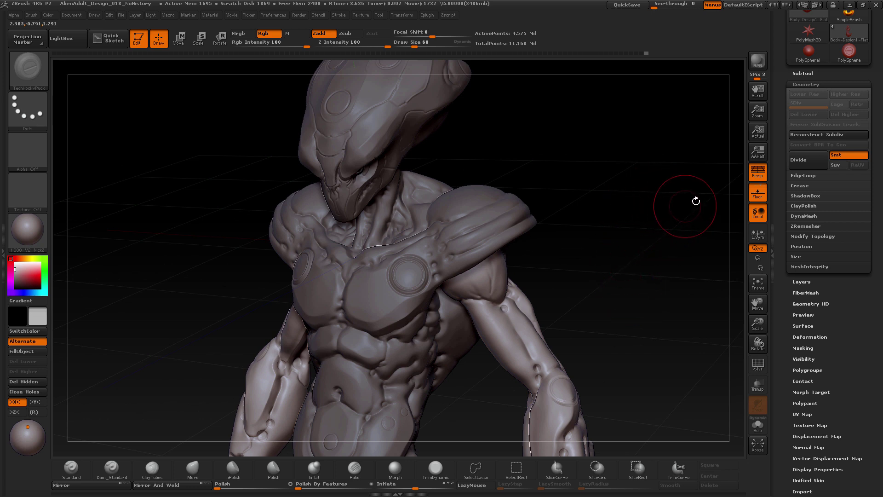
# Step: Hide the original Body-ZR subtool so only the flattened design body is shown with the arms and eyes
pyautogui.click(816, 84)
pyautogui.click(806, 73)
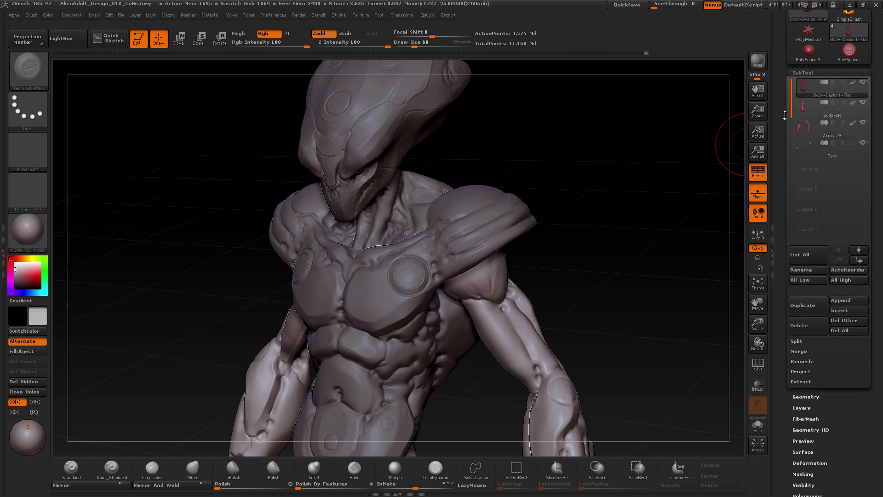
pyautogui.click(812, 115)
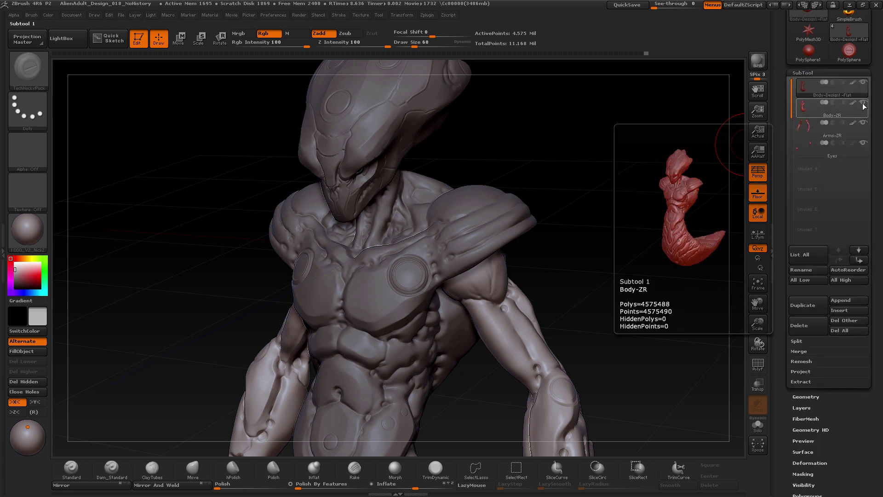
# Step: Try inserting the puck mesh into the circular chest recess at the brush's existing depth, and undo the insertion
pyautogui.moveTo(699, 197)
pyautogui.mouseDown()
pyautogui.moveTo(623, 242)
pyautogui.moveTo(478, 208)
pyautogui.mouseUp()
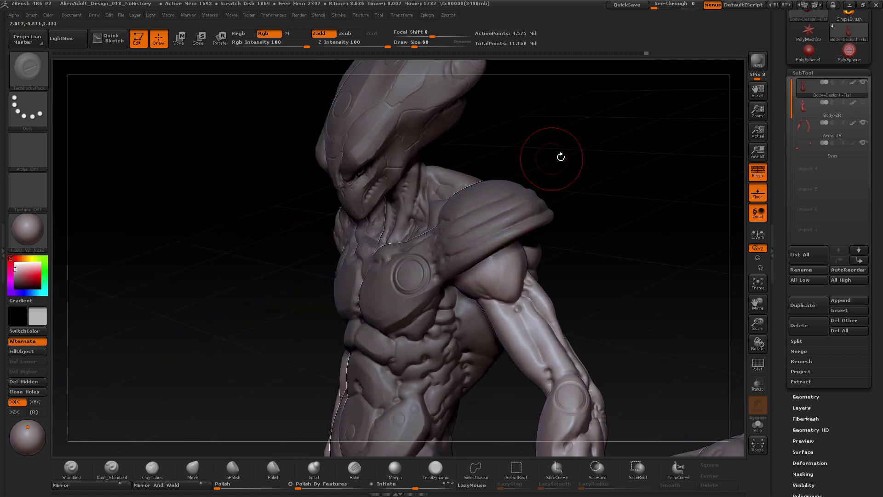
pyautogui.moveTo(599, 179); pyautogui.dragTo(559, 214)
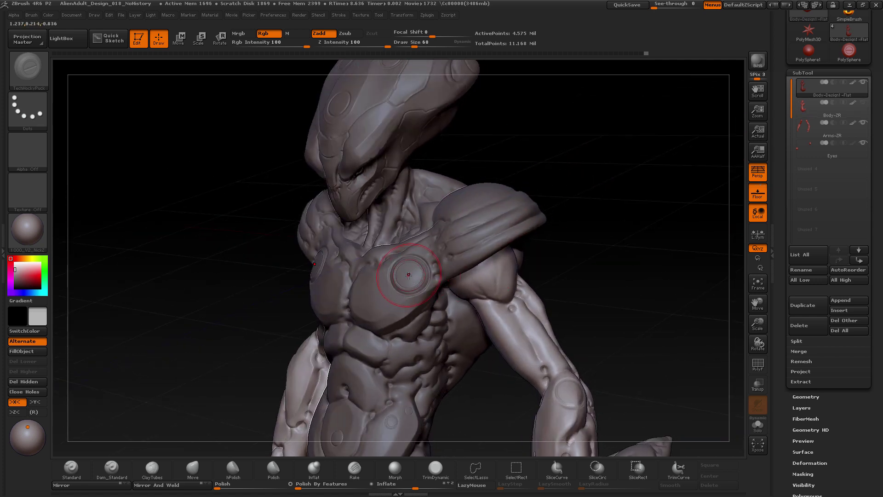
pyautogui.moveTo(409, 274); pyautogui.dragTo(414, 288)
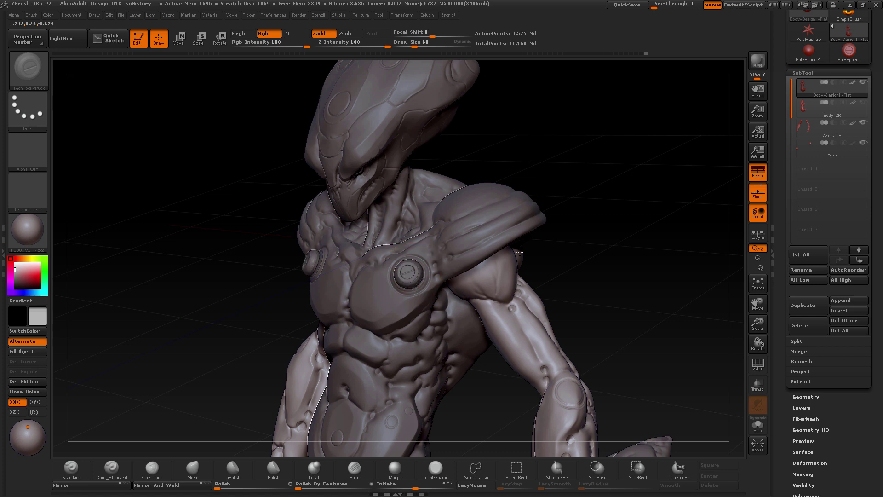
pyautogui.moveTo(519, 252)
pyautogui.mouseDown()
pyautogui.moveTo(610, 229)
pyautogui.moveTo(566, 239)
pyautogui.moveTo(598, 239)
pyautogui.moveTo(703, 197)
pyautogui.mouseUp()
pyautogui.press('ctrl')
pyautogui.hotkey('ctrl', 'z')
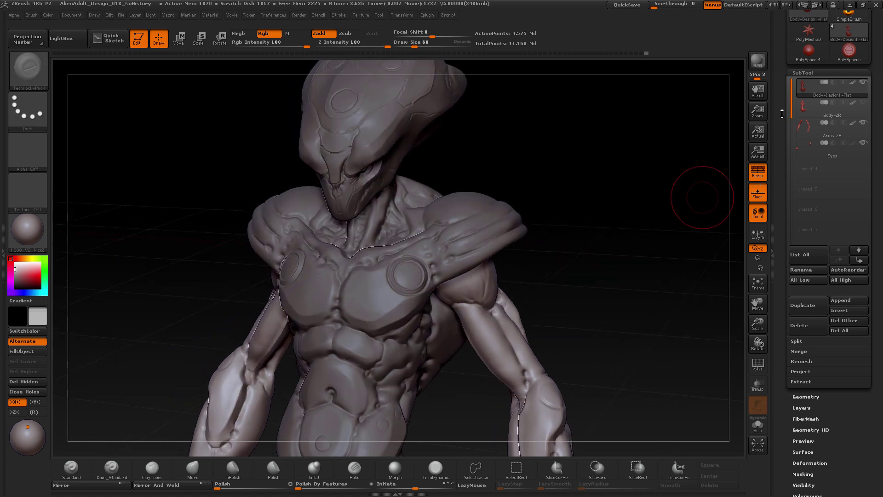
# Step: Collapse the Zplugin and Transform palettes and dock the Brush palette with the puck brush's Depth settings expanded
pyautogui.moveTo(782, 113); pyautogui.dragTo(787, 272)
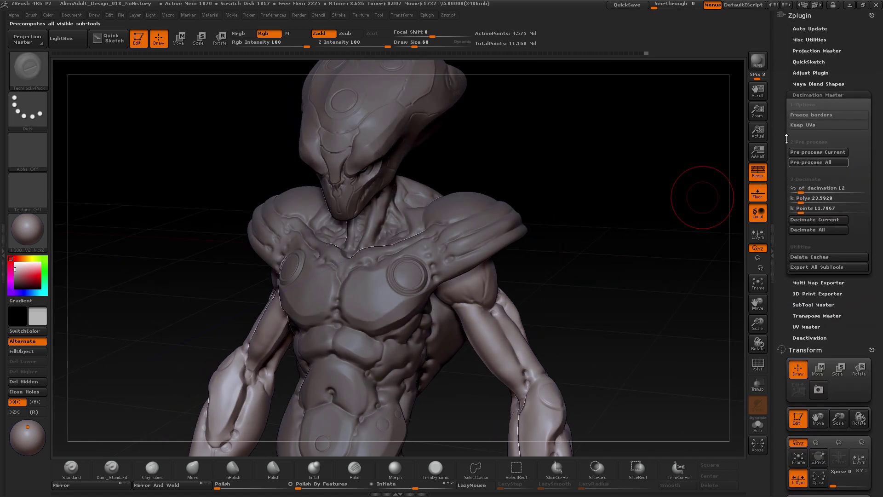
pyautogui.click(800, 15)
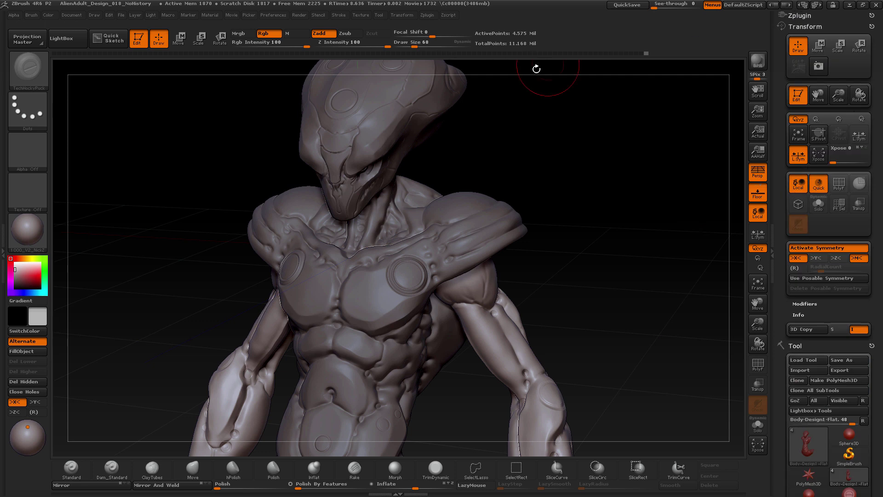
pyautogui.click(793, 27)
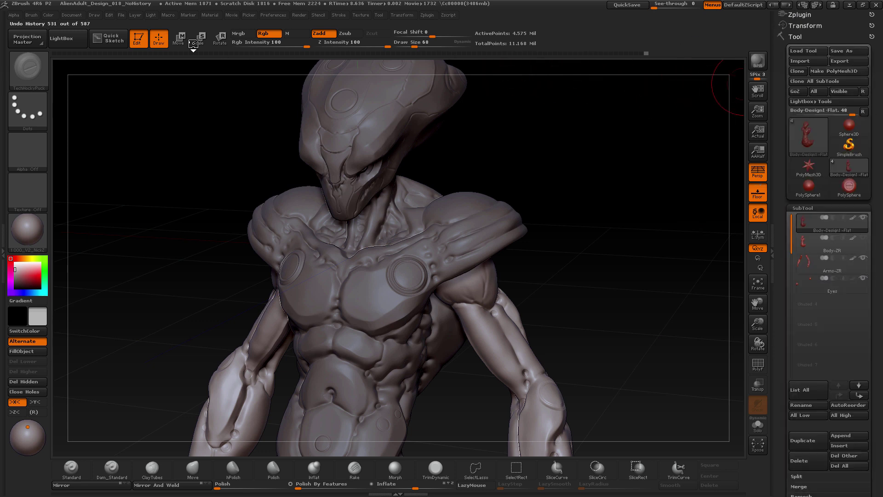
pyautogui.click(32, 14)
pyautogui.moveTo(30, 27)
pyautogui.mouseDown()
pyautogui.moveTo(506, 69)
pyautogui.moveTo(783, 38)
pyautogui.mouseUp()
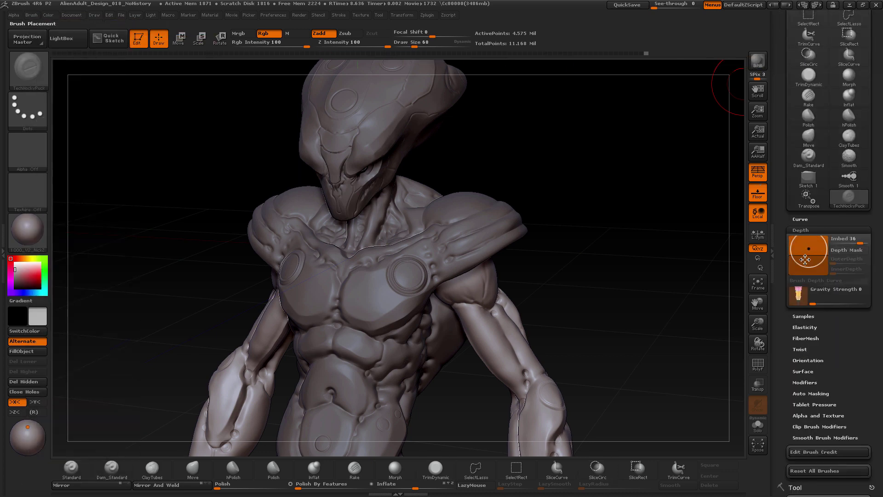
# Step: Try inserting the puck into the chest recess with the brush's Imbed depth at 10, and undo the insertion
pyautogui.moveTo(809, 249); pyautogui.dragTo(809, 255)
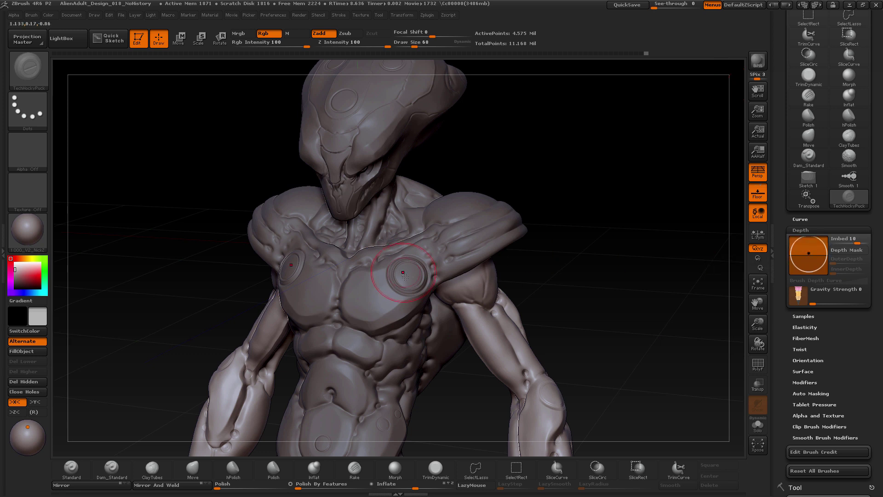
pyautogui.moveTo(409, 274); pyautogui.dragTo(416, 285)
pyautogui.moveTo(630, 269); pyautogui.dragTo(611, 295)
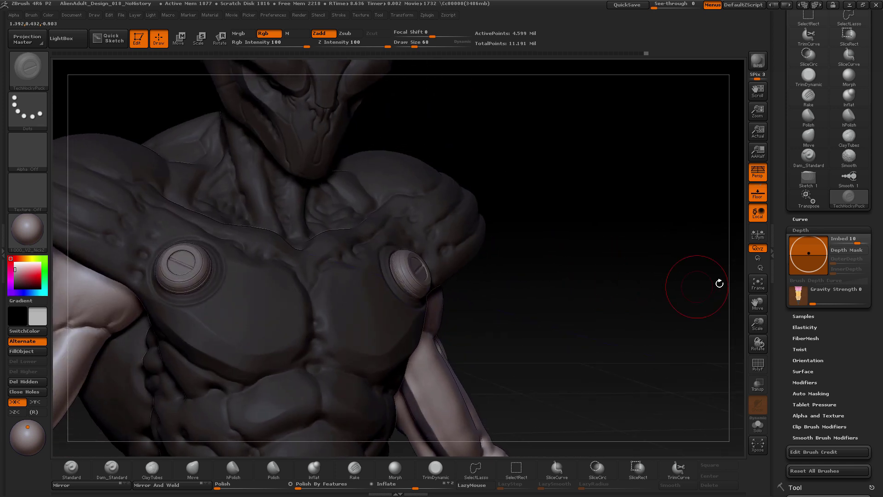
pyautogui.hotkey('ctrl', 'z')
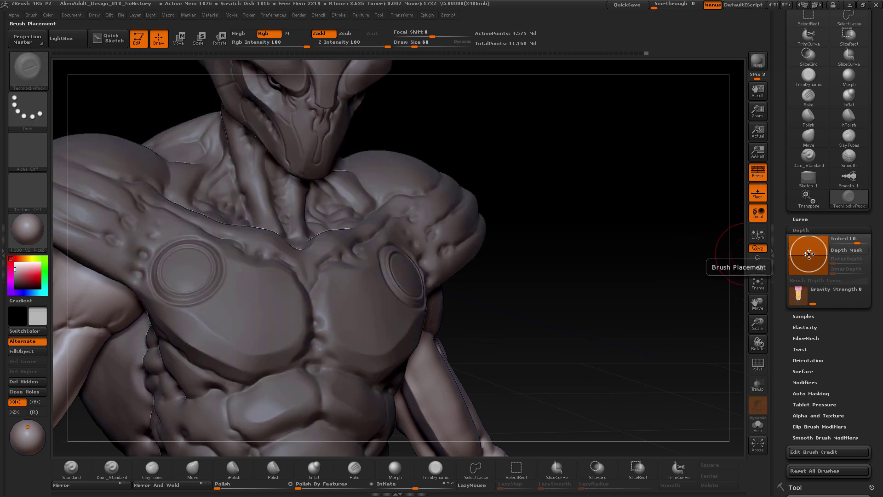
# Step: Try inserting the puck into the chest recess with the brush's Imbed depth at 0, and undo the insertion
pyautogui.moveTo(802, 254)
pyautogui.mouseDown()
pyautogui.moveTo(811, 263)
pyautogui.moveTo(818, 253)
pyautogui.mouseUp()
pyautogui.moveTo(535, 246); pyautogui.dragTo(453, 256)
pyautogui.moveTo(633, 241)
pyautogui.mouseDown()
pyautogui.moveTo(406, 275)
pyautogui.moveTo(420, 303)
pyautogui.mouseUp()
pyautogui.moveTo(610, 242)
pyautogui.mouseDown()
pyautogui.moveTo(669, 227)
pyautogui.moveTo(639, 237)
pyautogui.mouseUp()
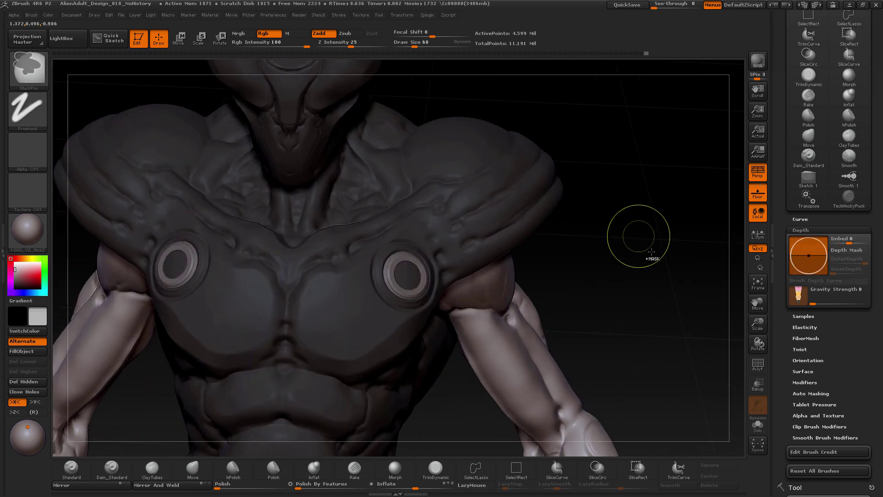
pyautogui.hotkey('ctrl', 'z')
# Step: Insert symmetrical pucks into the circular chest recesses with Imbed set to -5 and Draw Size set to 47
pyautogui.moveTo(810, 262); pyautogui.dragTo(814, 258)
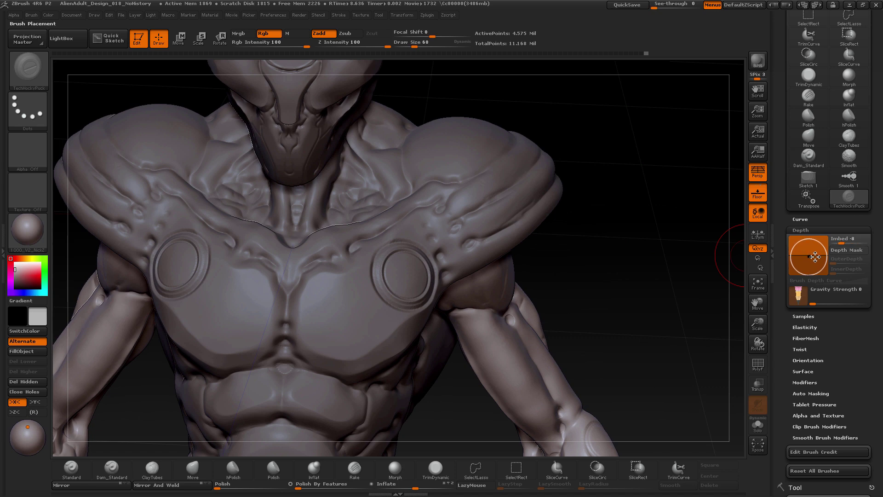
pyautogui.moveTo(624, 248)
pyautogui.mouseDown()
pyautogui.moveTo(617, 260)
pyautogui.moveTo(572, 270)
pyautogui.mouseUp()
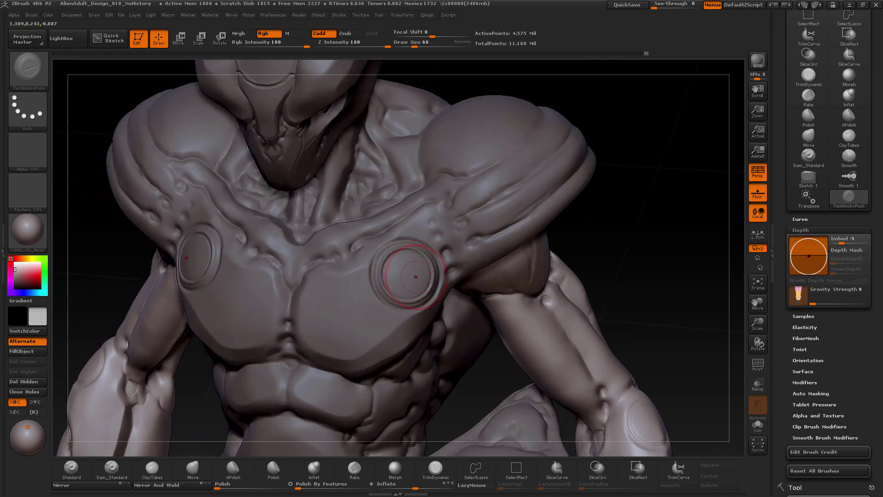
pyautogui.moveTo(644, 234); pyautogui.dragTo(411, 275)
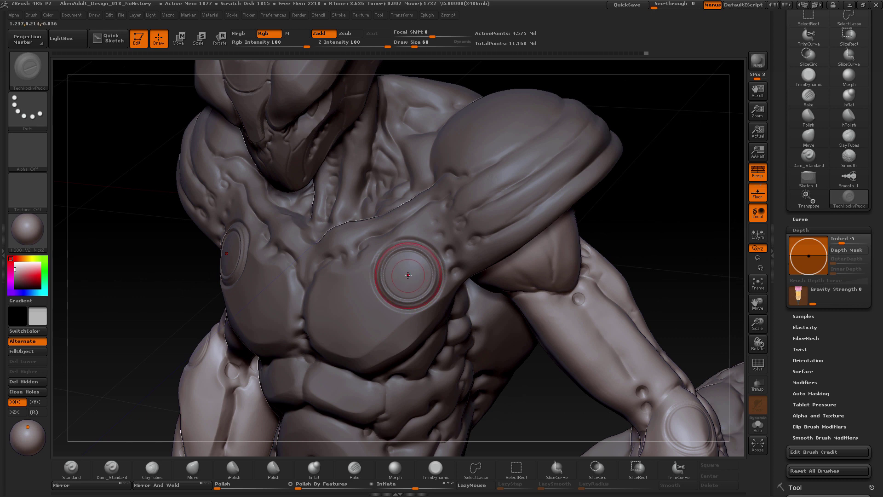
pyautogui.press('s')
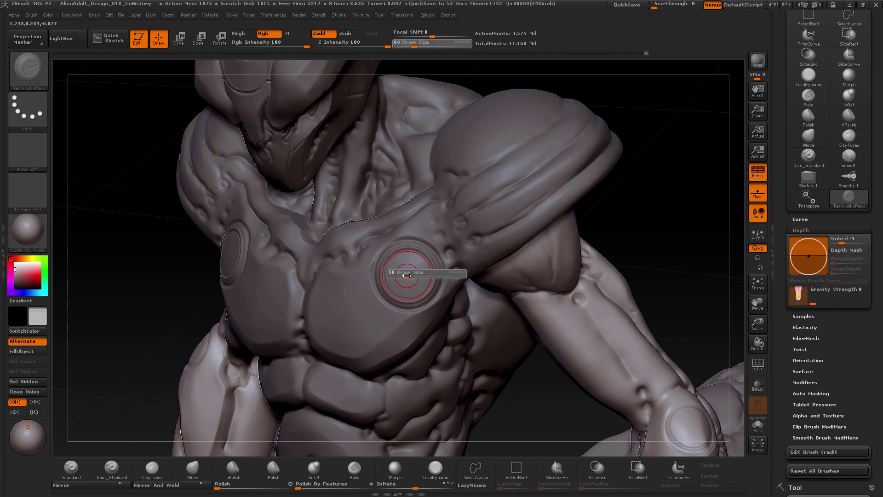
pyautogui.click(406, 276)
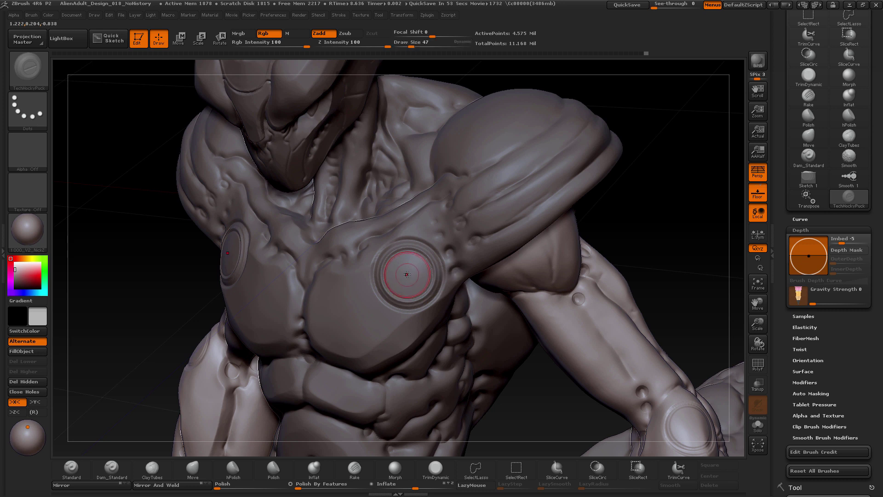
pyautogui.moveTo(412, 279); pyautogui.dragTo(418, 294)
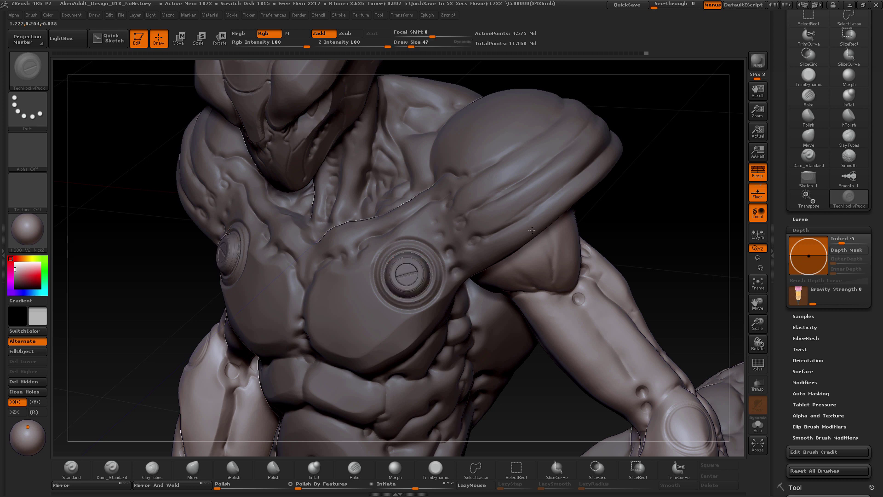
# Step: Insert a puck into the circular recess at the centre of the alien's forehead
pyautogui.keyDown('alt'); pyautogui.moveTo(601, 254); pyautogui.dragTo(597, 222); pyautogui.keyUp('alt')
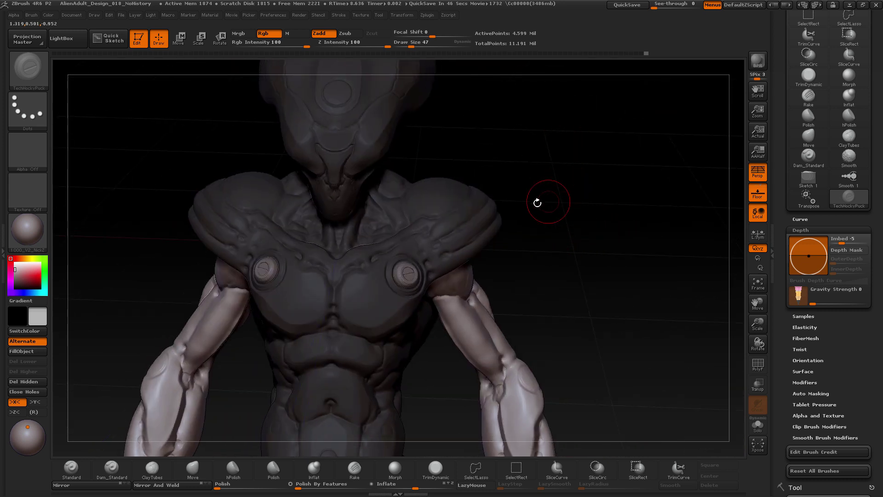
pyautogui.moveTo(576, 172)
pyautogui.mouseDown()
pyautogui.moveTo(565, 222)
pyautogui.moveTo(558, 197)
pyautogui.moveTo(604, 170)
pyautogui.moveTo(437, 184)
pyautogui.moveTo(386, 177)
pyautogui.mouseUp()
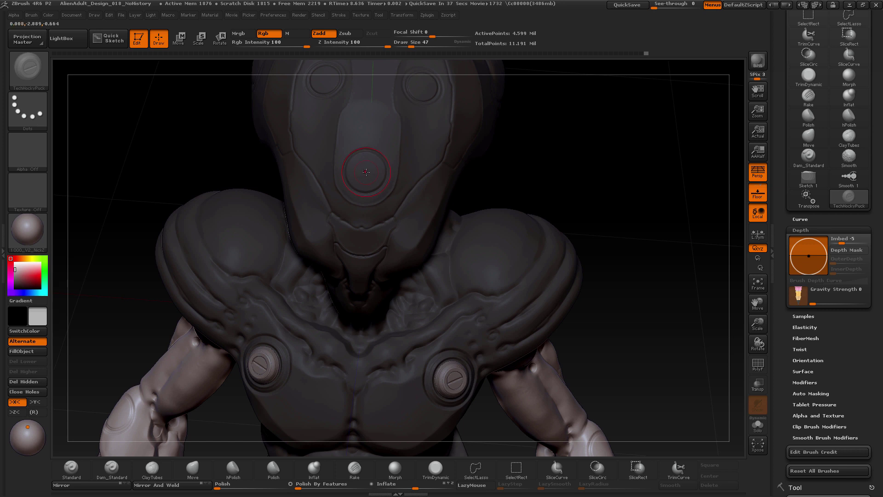
pyautogui.moveTo(366, 172); pyautogui.dragTo(369, 178)
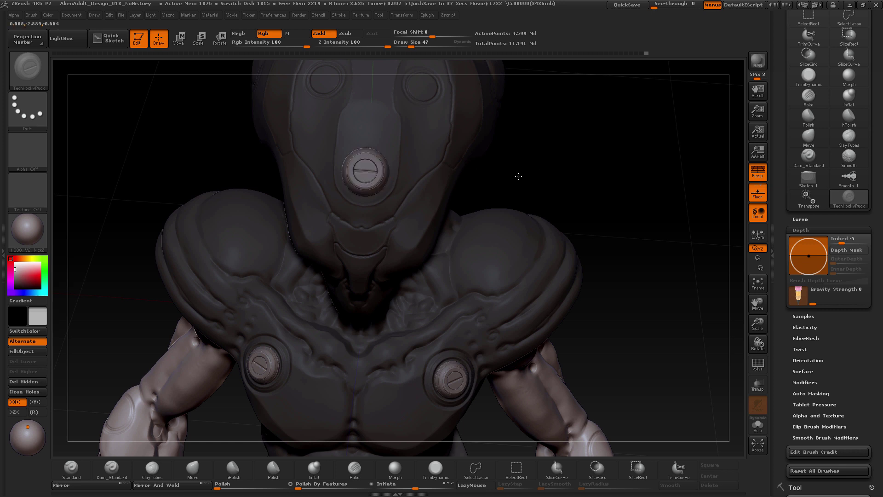
pyautogui.moveTo(548, 171); pyautogui.dragTo(391, 228)
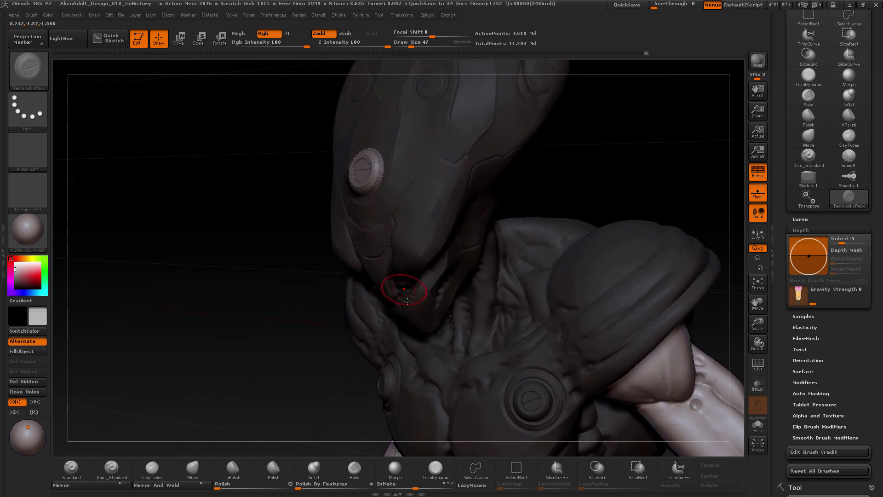
# Step: Try inserting symmetrical pucks into the paired upper forehead recesses at Draw Size 47, and undo the insertion
pyautogui.moveTo(277, 342); pyautogui.dragTo(532, 196)
pyautogui.moveTo(531, 189)
pyautogui.mouseDown()
pyautogui.moveTo(531, 198)
pyautogui.moveTo(506, 182)
pyautogui.mouseUp()
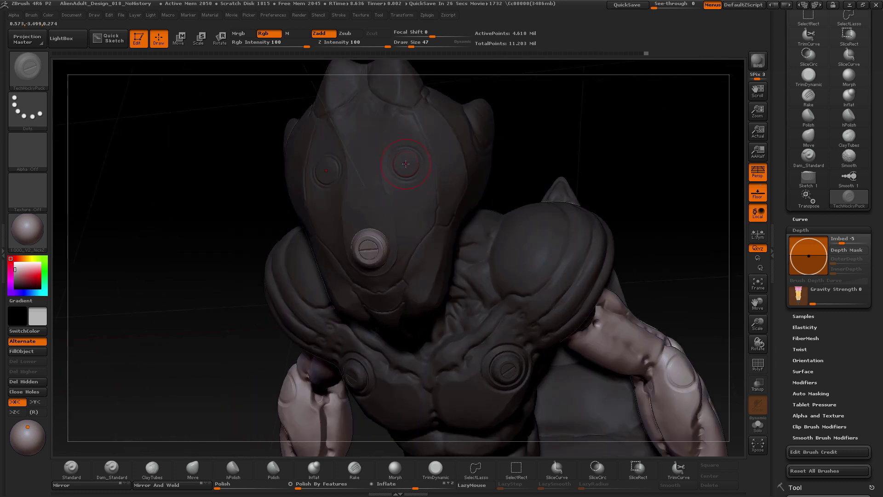
pyautogui.moveTo(406, 164); pyautogui.dragTo(409, 171)
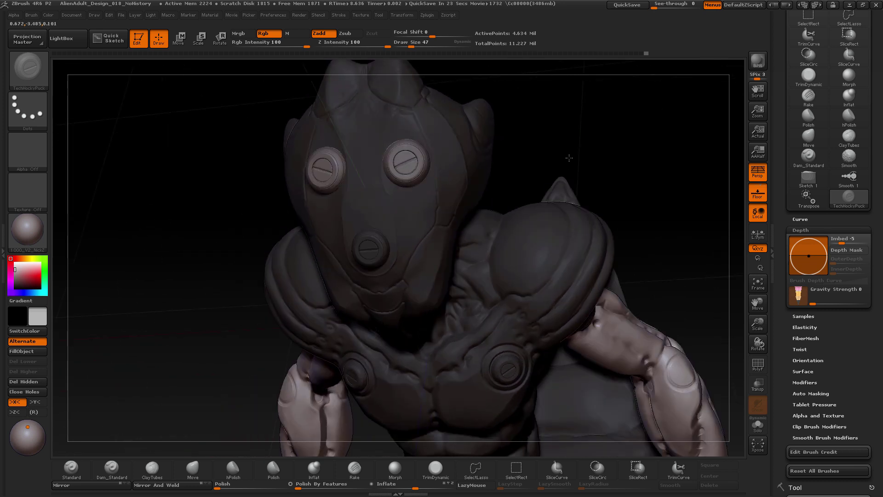
pyautogui.keyDown('alt'); pyautogui.moveTo(538, 173); pyautogui.dragTo(526, 124); pyautogui.keyUp('alt')
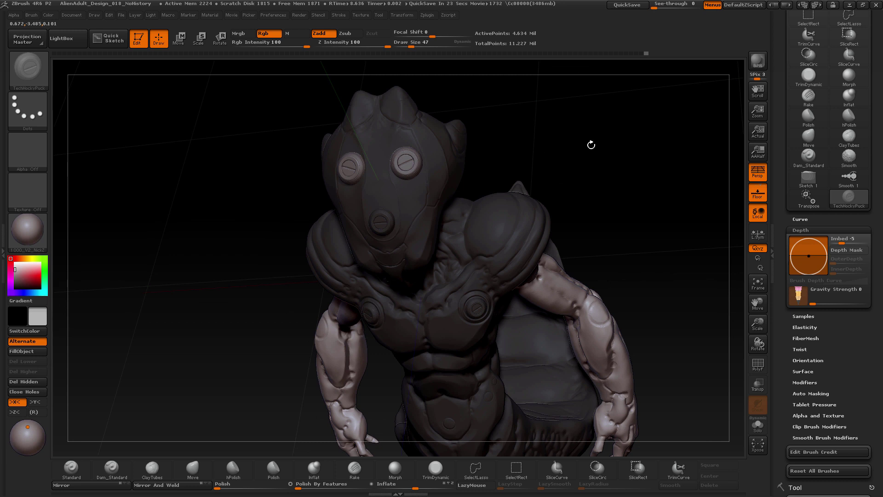
pyautogui.moveTo(590, 145); pyautogui.dragTo(592, 151)
pyautogui.moveTo(565, 194); pyautogui.dragTo(550, 227)
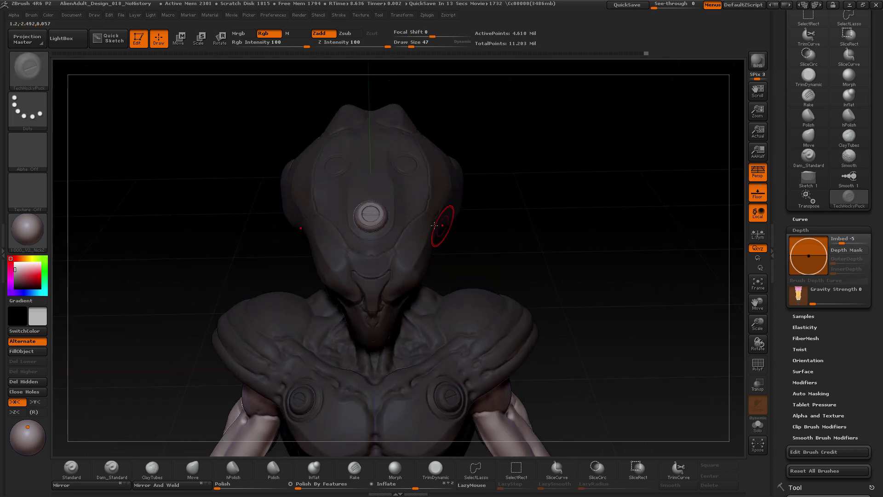
# Step: Switch on Dynamic brush sizing with Draw Size at 155, then undo and reinsert the puck in the central forehead recess
pyautogui.press('s')
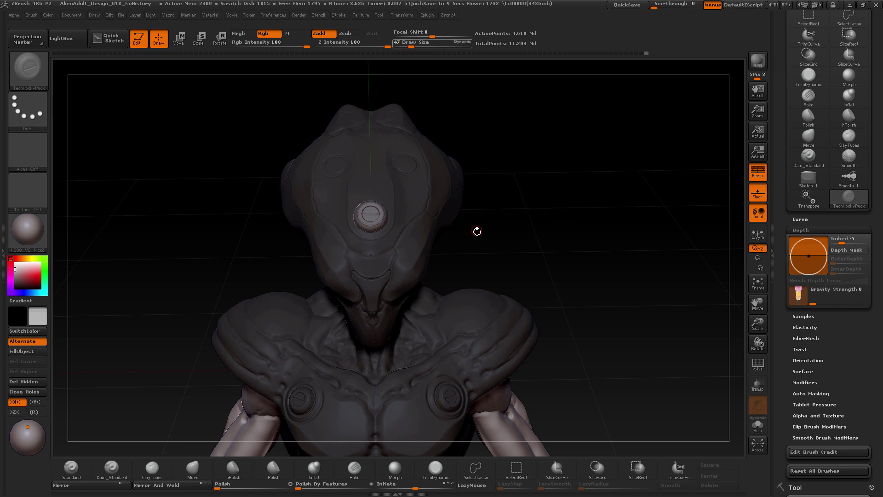
pyautogui.press('s')
pyautogui.moveTo(459, 247)
pyautogui.mouseDown()
pyautogui.moveTo(489, 241)
pyautogui.moveTo(493, 258)
pyautogui.moveTo(497, 252)
pyautogui.mouseUp()
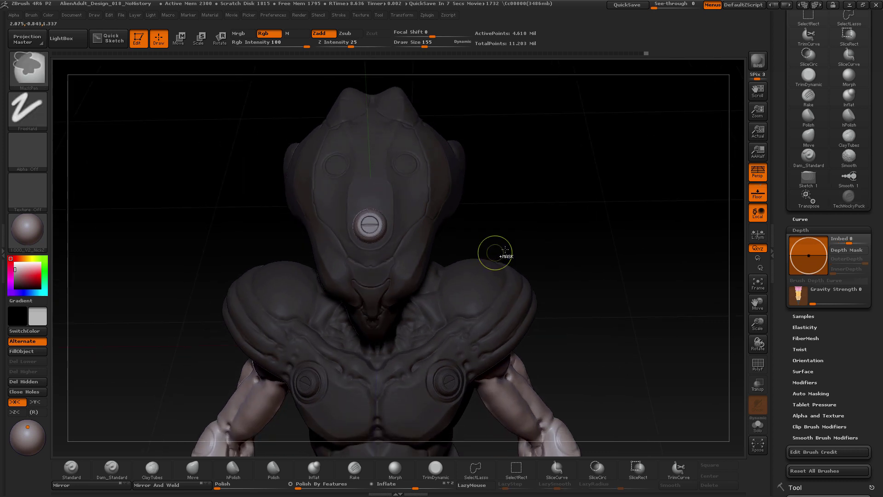
pyautogui.hotkey('ctrl', 'z')
pyautogui.moveTo(505, 205); pyautogui.dragTo(377, 226)
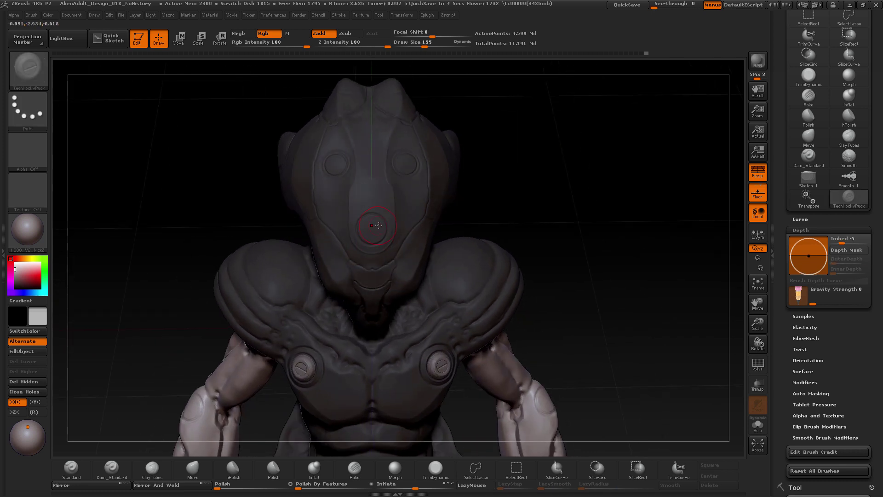
pyautogui.click(372, 231)
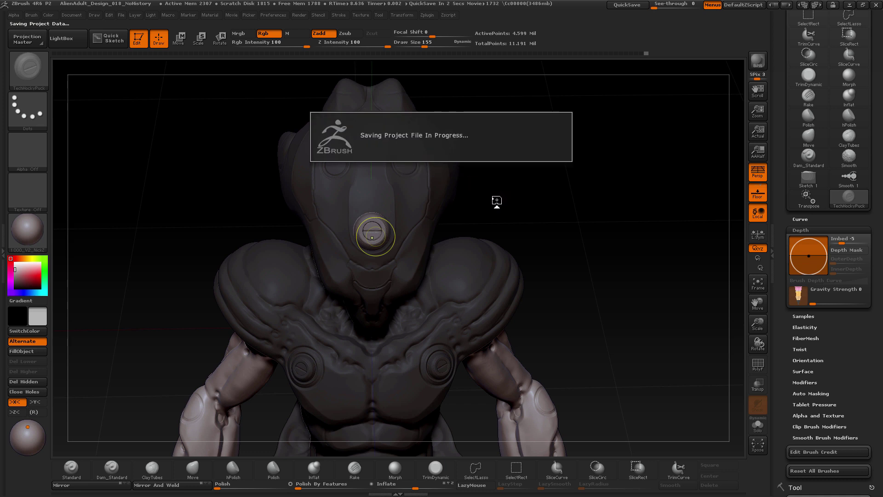
# Step: Insert symmetrical pucks into the paired upper forehead recesses, redoing them with their slots turned upright
pyautogui.moveTo(498, 197)
pyautogui.mouseDown()
pyautogui.moveTo(406, 163)
pyautogui.moveTo(413, 169)
pyautogui.mouseUp()
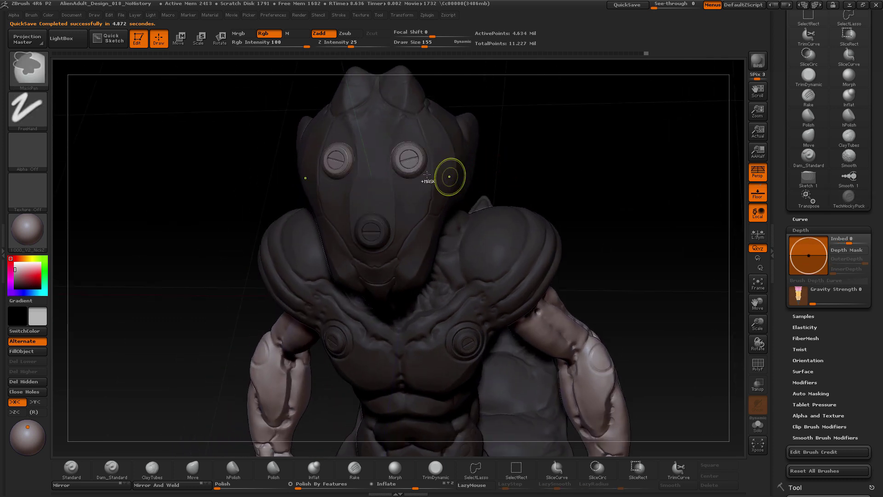
pyautogui.hotkey('ctrl', 'z')
pyautogui.moveTo(408, 159); pyautogui.dragTo(409, 165)
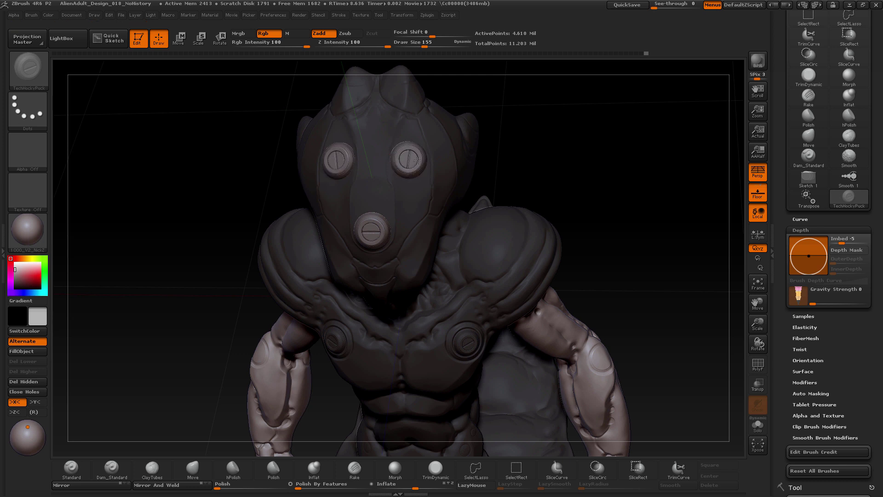
# Step: Insert symmetrical pucks into the recesses on the sides of the head and clear the mask from the body
pyautogui.moveTo(527, 179)
pyautogui.mouseDown()
pyautogui.moveTo(553, 132)
pyautogui.moveTo(538, 134)
pyautogui.moveTo(540, 204)
pyautogui.moveTo(570, 177)
pyautogui.moveTo(555, 171)
pyautogui.moveTo(580, 161)
pyautogui.moveTo(455, 134)
pyautogui.moveTo(454, 141)
pyautogui.mouseUp()
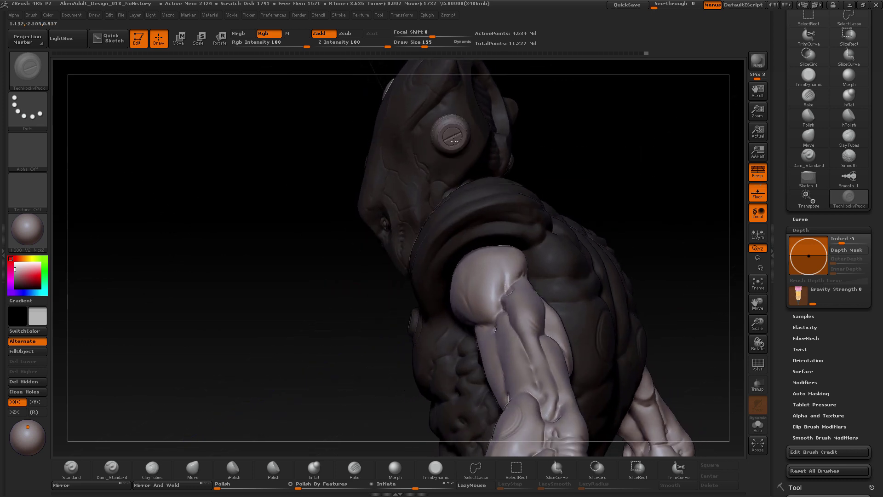
pyautogui.press('ctrl')
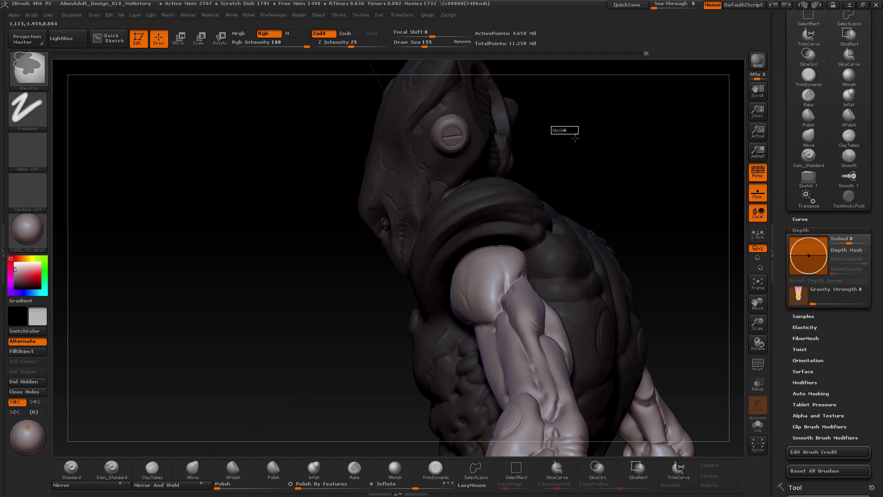
pyautogui.moveTo(575, 138)
pyautogui.keyDown('ctrl'); pyautogui.mouseDown()
pyautogui.moveTo(570, 151)
pyautogui.moveTo(605, 146)
pyautogui.moveTo(548, 131)
pyautogui.moveTo(578, 128)
pyautogui.moveTo(641, 197)
pyautogui.moveTo(649, 178)
pyautogui.moveTo(722, 173)
pyautogui.moveTo(651, 209)
pyautogui.moveTo(627, 236)
pyautogui.moveTo(593, 223)
pyautogui.moveTo(605, 239)
pyautogui.moveTo(577, 239)
pyautogui.moveTo(608, 250)
pyautogui.moveTo(605, 224)
pyautogui.moveTo(616, 252)
pyautogui.moveTo(623, 205)
pyautogui.moveTo(641, 215)
pyautogui.moveTo(648, 195)
pyautogui.moveTo(621, 186)
pyautogui.moveTo(639, 189)
pyautogui.moveTo(614, 226)
pyautogui.mouseUp(); pyautogui.keyUp('ctrl')
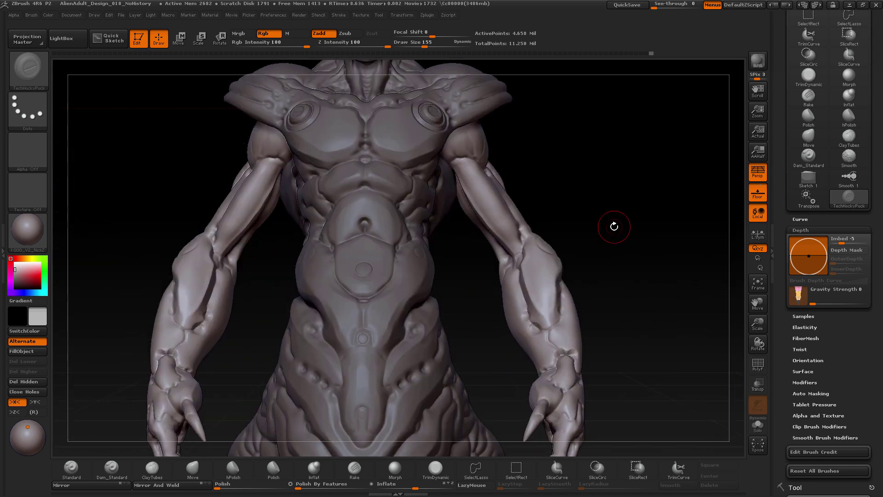
# Step: Turn on the polyframe display to show the polygroups and switch to the Standard brush
pyautogui.click(757, 364)
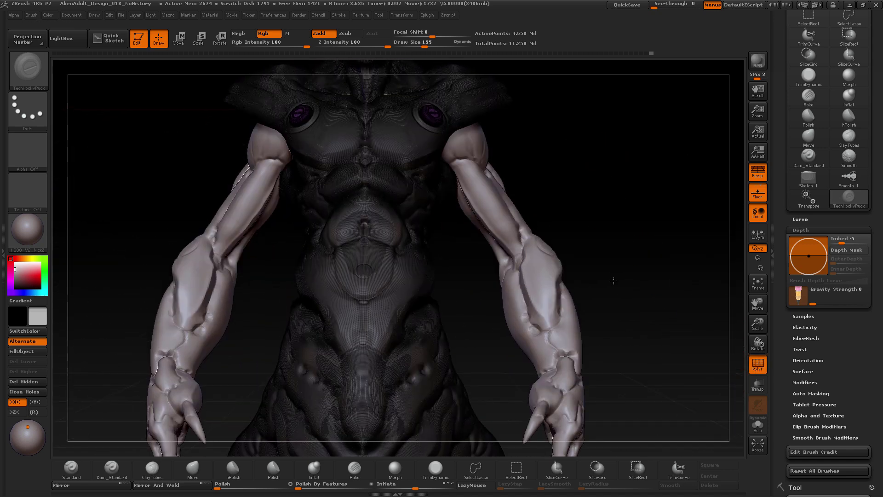
pyautogui.moveTo(608, 236)
pyautogui.mouseDown()
pyautogui.moveTo(622, 187)
pyautogui.moveTo(602, 175)
pyautogui.moveTo(596, 155)
pyautogui.moveTo(592, 230)
pyautogui.mouseUp()
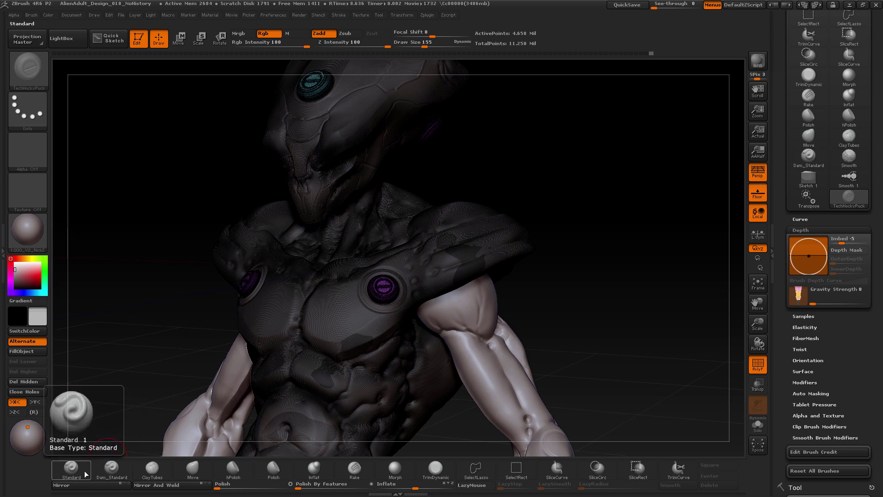
pyautogui.click(71, 467)
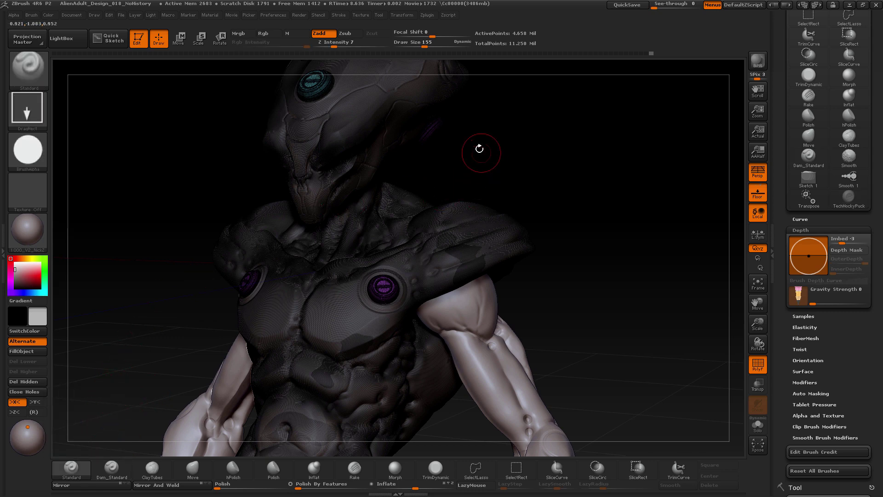
pyautogui.moveTo(510, 156); pyautogui.dragTo(378, 130)
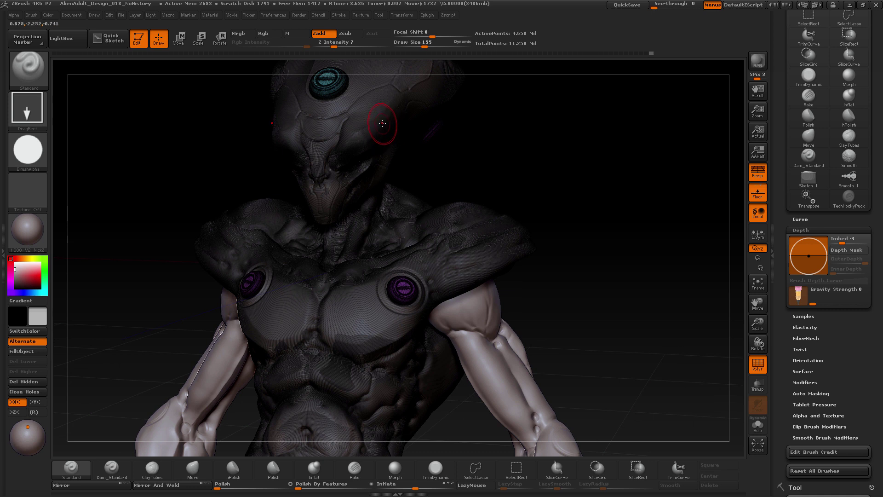
# Step: Isolate the body's polygroup and invert the visibility so that only the inserted pucks of this subtool are shown
pyautogui.hotkey('ctrl', 'shift')
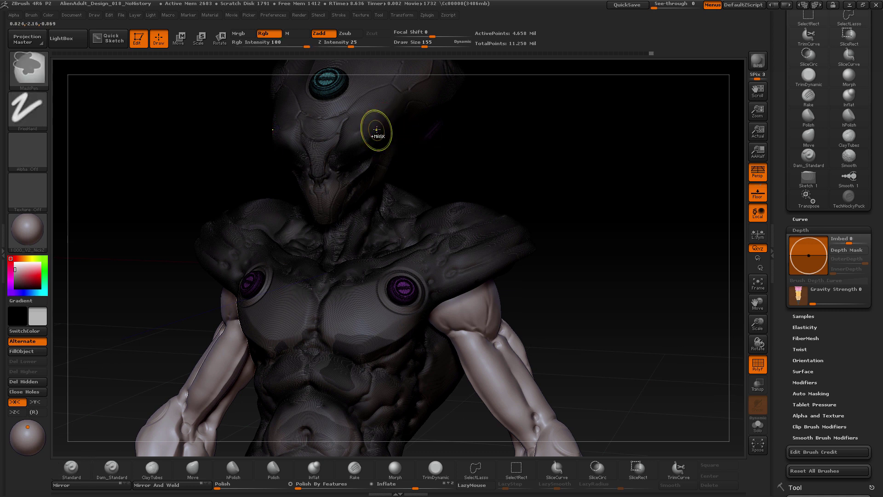
pyautogui.keyDown('ctrl'); pyautogui.keyDown('shift'); pyautogui.click(375, 125); pyautogui.keyUp('shift'); pyautogui.keyUp('ctrl')
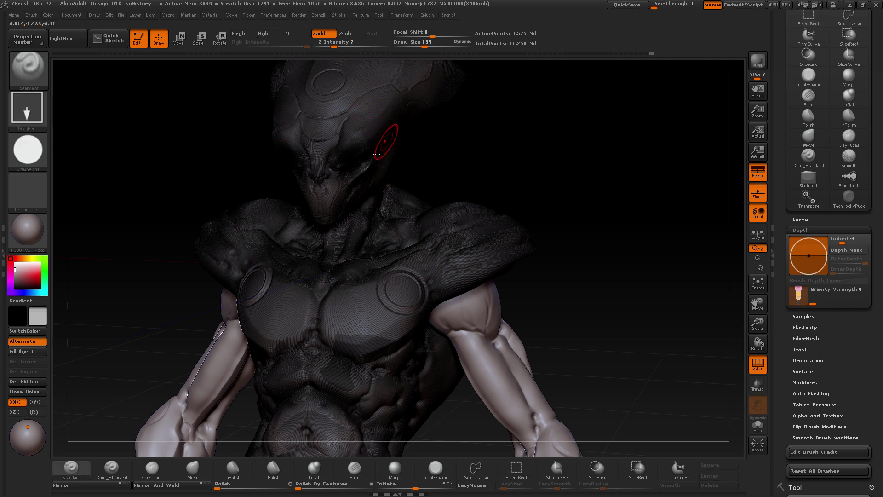
pyautogui.hotkey('ctrl', 'shift')
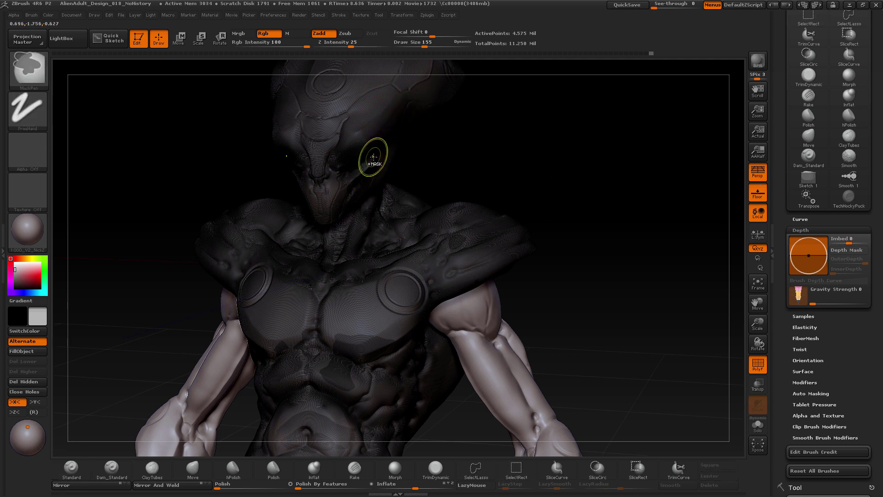
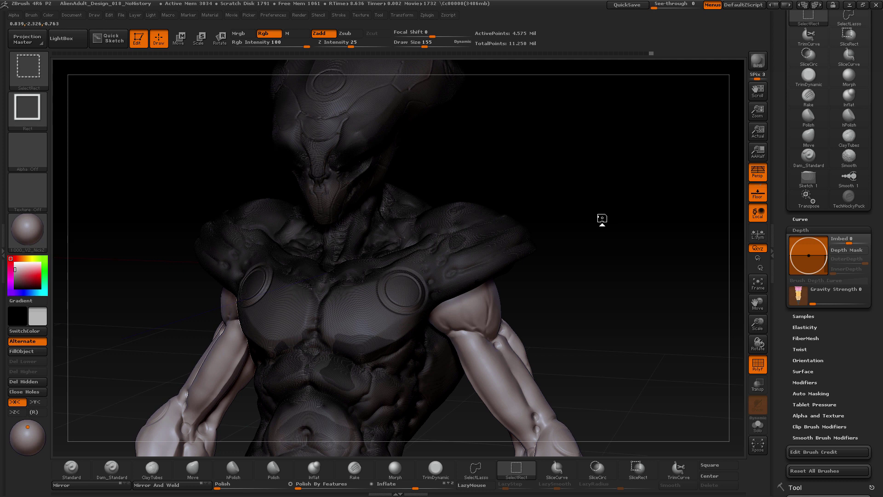
pyautogui.keyDown('ctrl'); pyautogui.keyDown('shift'); pyautogui.click(602, 218); pyautogui.keyUp('shift'); pyautogui.keyUp('ctrl')
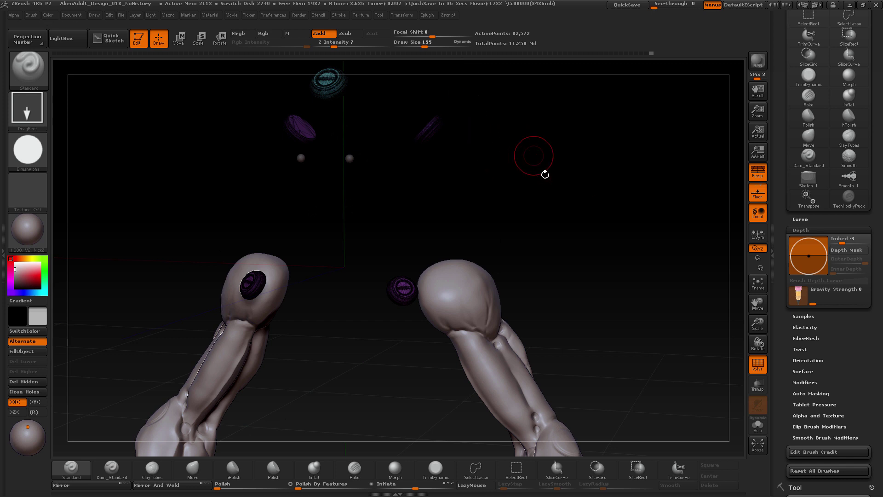
# Step: Combine all the visible pucks into one single polygroup
pyautogui.moveTo(581, 207)
pyautogui.mouseDown()
pyautogui.moveTo(584, 188)
pyautogui.moveTo(587, 209)
pyautogui.moveTo(572, 201)
pyautogui.moveTo(578, 243)
pyautogui.moveTo(574, 236)
pyautogui.moveTo(591, 235)
pyautogui.moveTo(492, 171)
pyautogui.mouseUp()
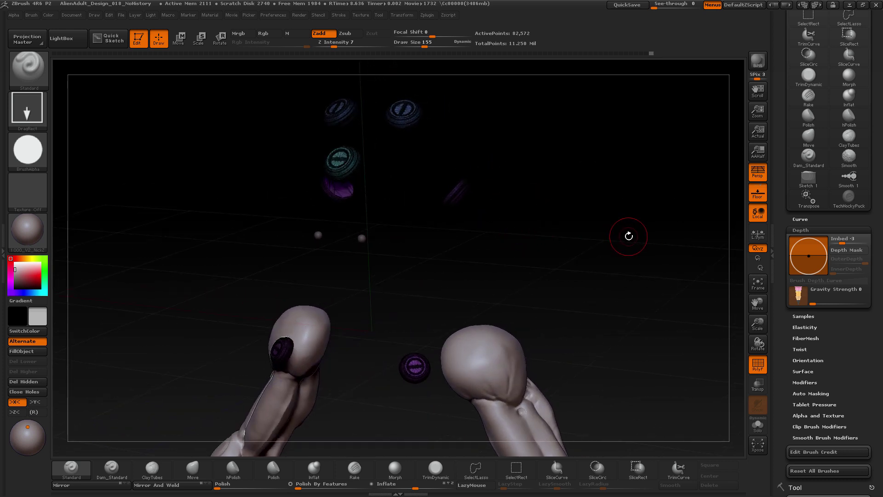
pyautogui.press('ctrl')
pyautogui.moveTo(778, 299); pyautogui.dragTo(779, 147)
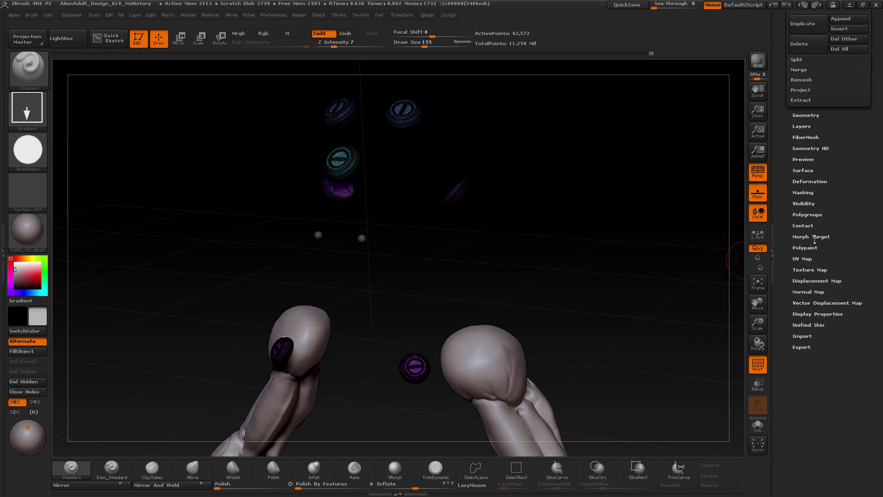
pyautogui.click(807, 214)
pyautogui.scroll(-3, 809, 194)
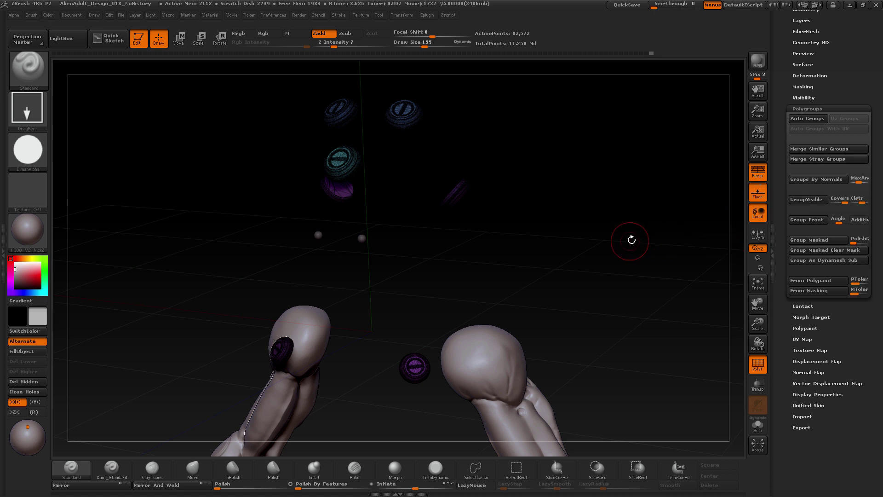
pyautogui.press('ctrl')
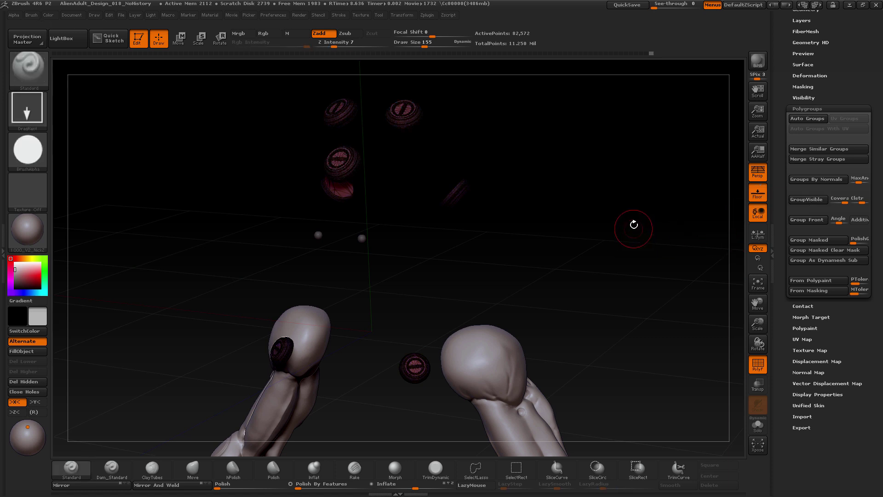
pyautogui.moveTo(630, 223)
pyautogui.mouseDown()
pyautogui.moveTo(613, 238)
pyautogui.moveTo(630, 232)
pyautogui.moveTo(600, 244)
pyautogui.moveTo(607, 246)
pyautogui.mouseUp()
# Step: Unhide the rest of the body and inspect the grouped pucks on the head and chest from several angles
pyautogui.press('ctrl')
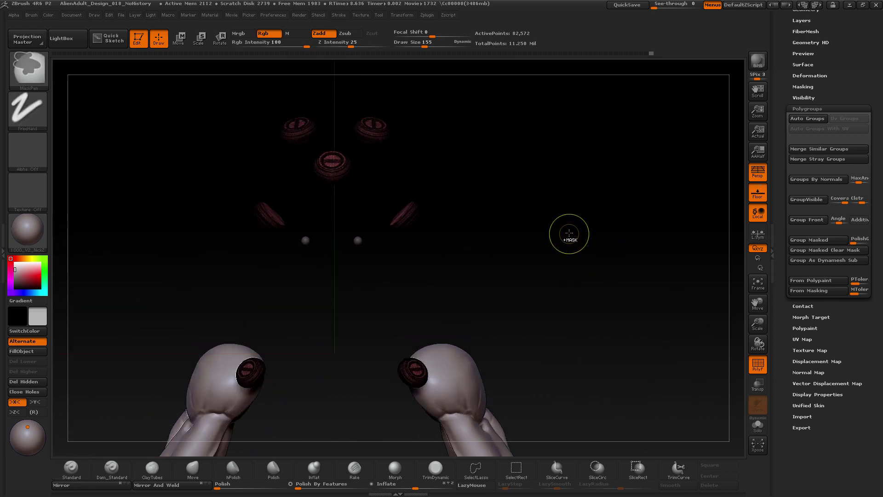
pyautogui.press('ctrl')
pyautogui.hotkey('ctrl', 'shift')
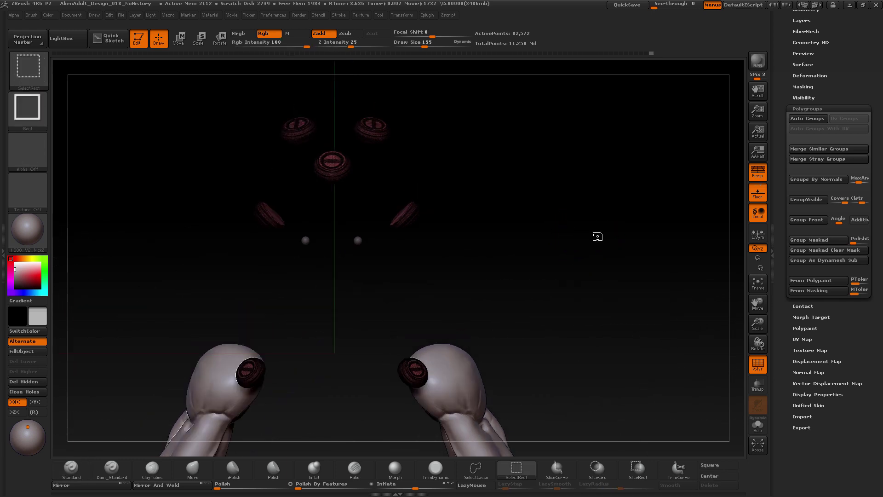
pyautogui.keyDown('ctrl'); pyautogui.keyDown('shift'); pyautogui.click(605, 218); pyautogui.keyUp('shift'); pyautogui.keyUp('ctrl')
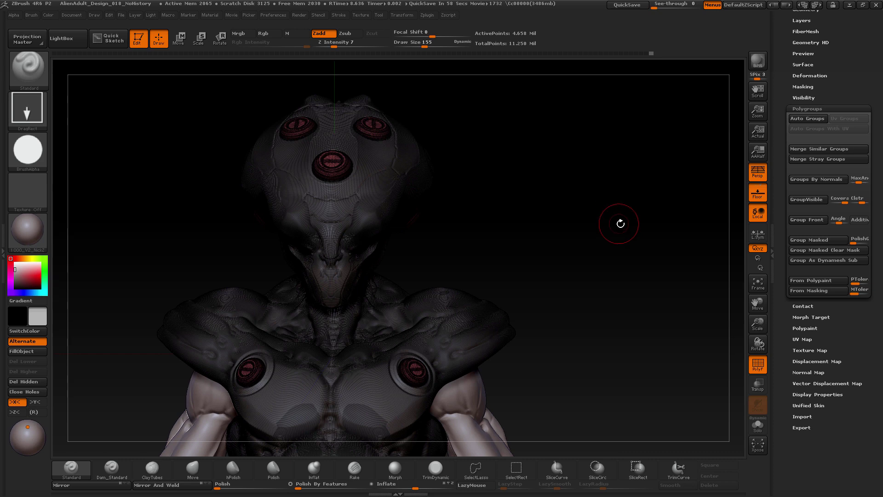
pyautogui.moveTo(632, 242)
pyautogui.mouseDown()
pyautogui.moveTo(704, 318)
pyautogui.moveTo(675, 328)
pyautogui.mouseUp()
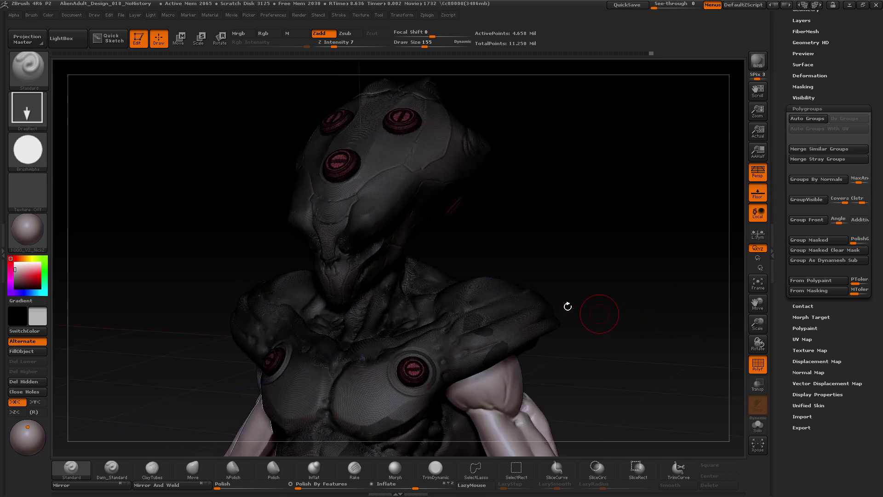
pyautogui.moveTo(617, 239); pyautogui.dragTo(394, 181)
pyautogui.moveTo(319, 236); pyautogui.dragTo(354, 288)
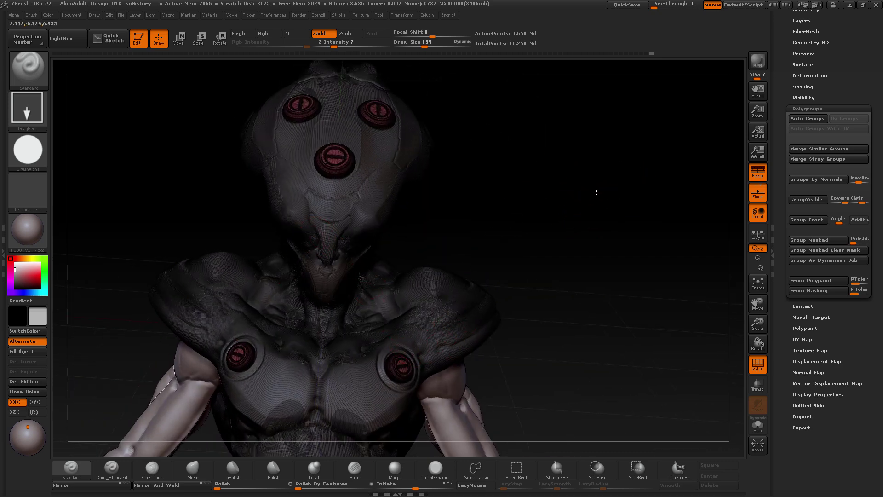
pyautogui.moveTo(595, 193); pyautogui.dragTo(644, 190)
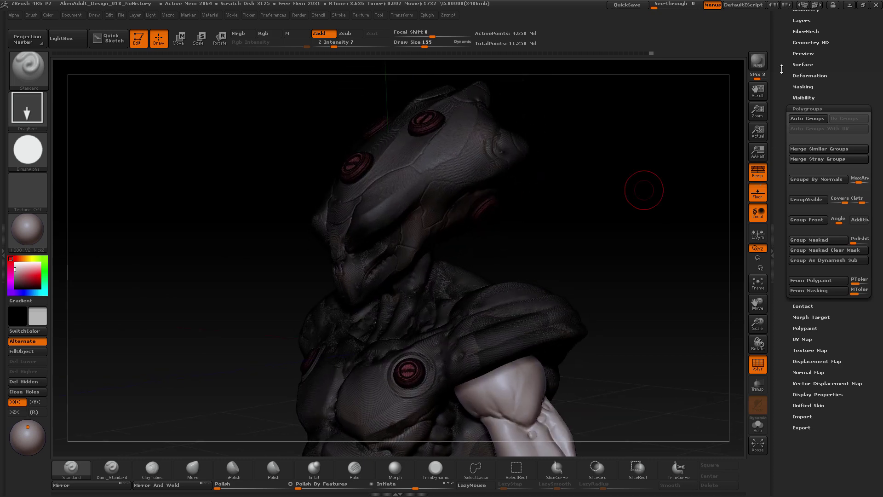
# Step: Split the body subtool by polygroups so the pucks become a separate subtool, accepting that it cannot be undone
pyautogui.moveTo(783, 70); pyautogui.dragTo(799, 149)
pyautogui.click(801, 154)
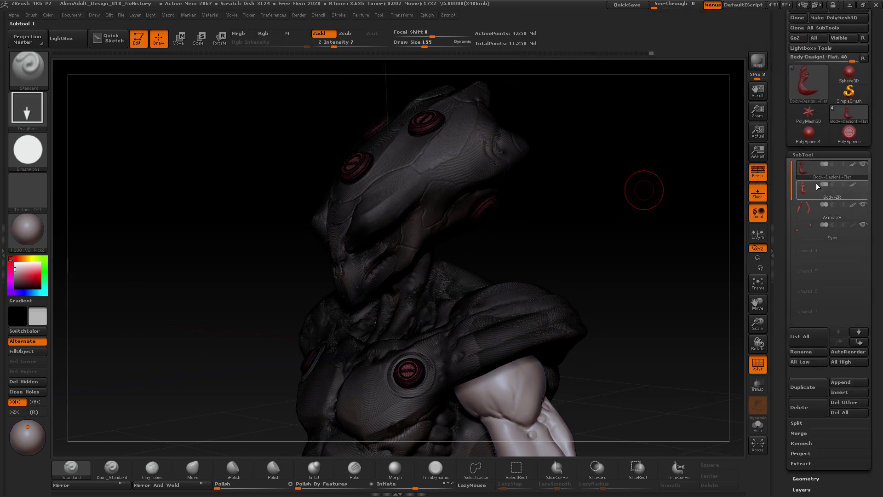
pyautogui.click(800, 424)
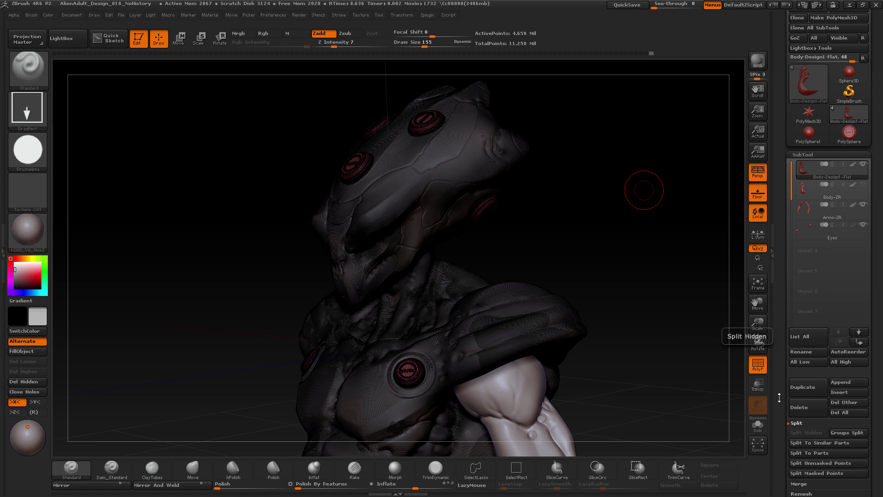
pyautogui.scroll(-5, 784, 320)
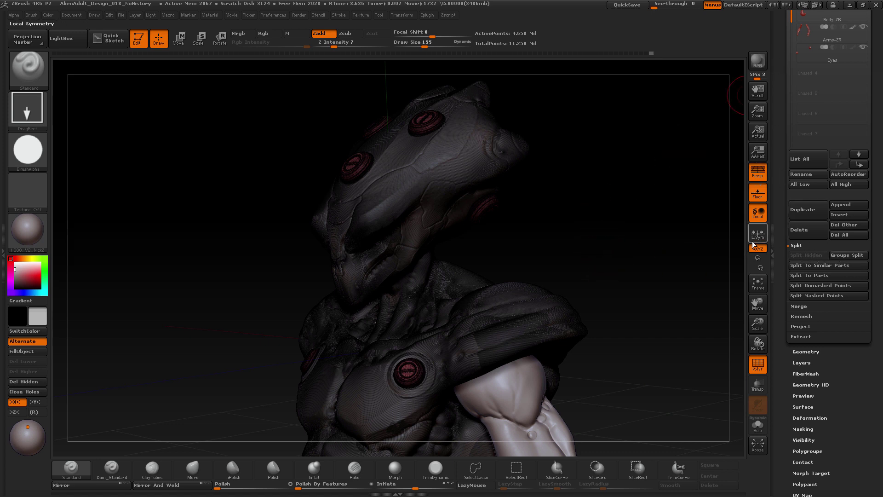
pyautogui.click(849, 255)
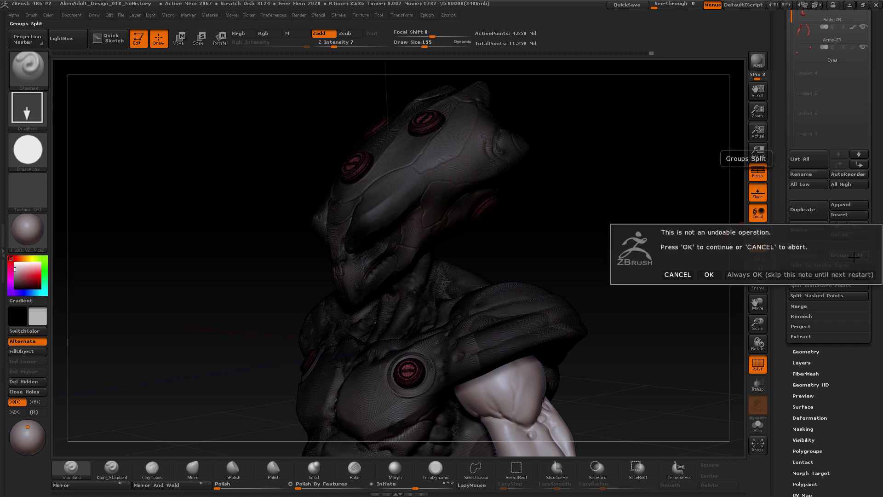
pyautogui.click(708, 275)
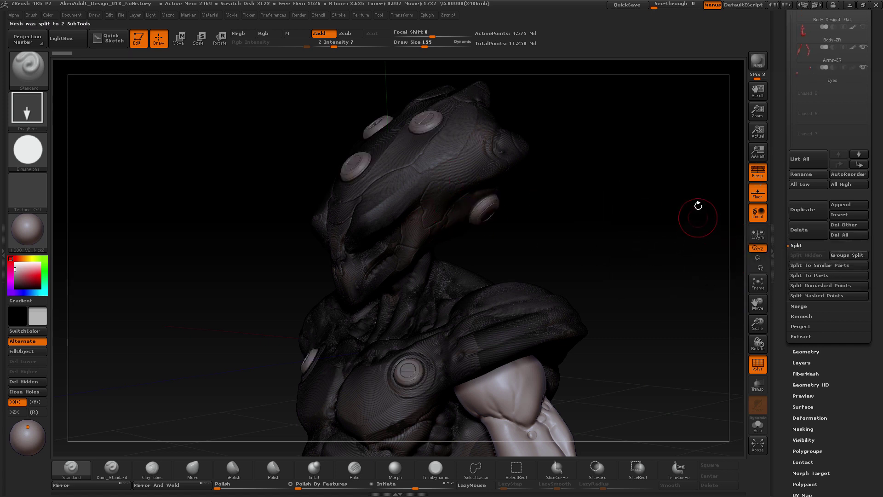
# Step: Turn off the polyframe display and view the head and chest of the split model from the front
pyautogui.moveTo(779, 62); pyautogui.dragTo(792, 132)
pyautogui.click(758, 371)
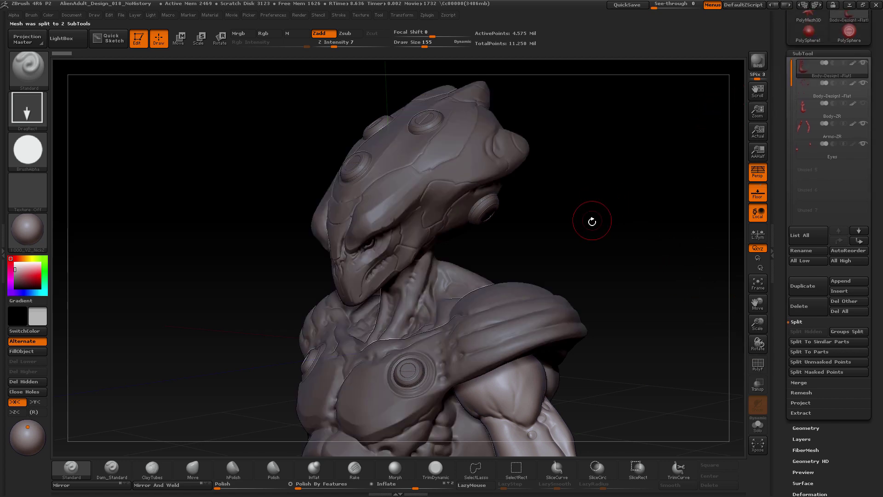
pyautogui.moveTo(592, 222); pyautogui.dragTo(585, 240)
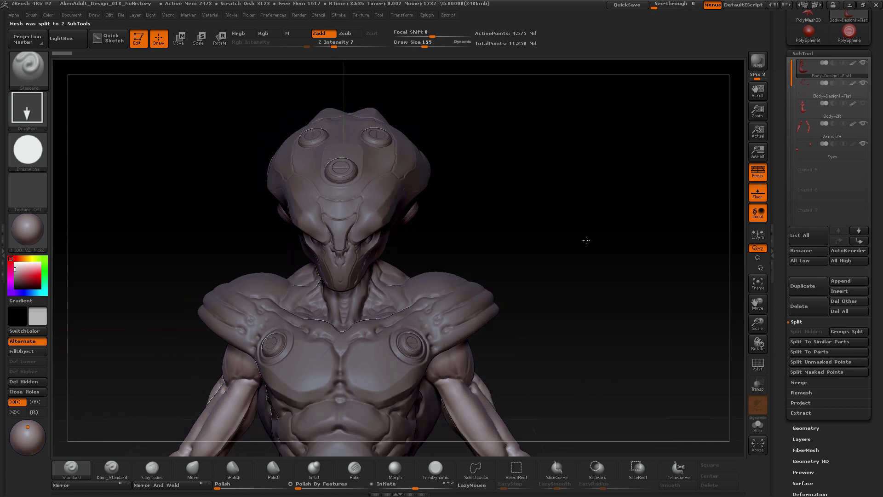
# Step: Select the separated puck subtool and isolate it with Solo mode to check the pucks from several angles
pyautogui.click(806, 90)
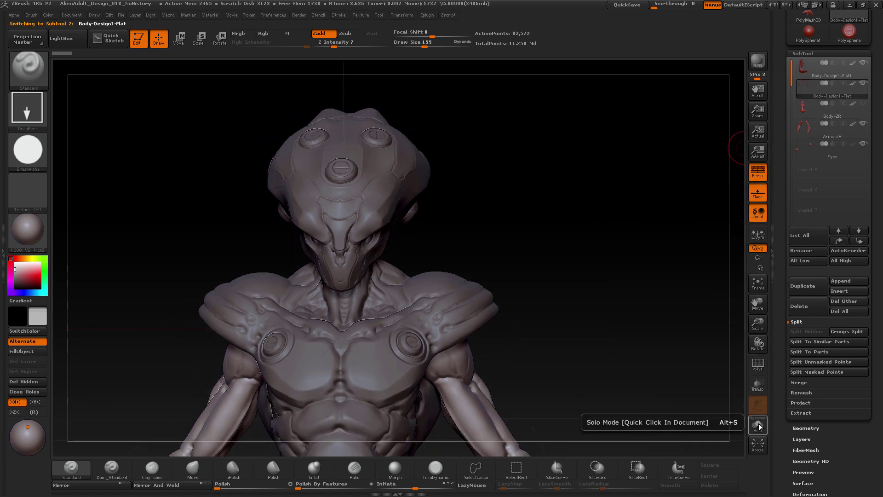
pyautogui.click(759, 427)
pyautogui.moveTo(601, 207); pyautogui.dragTo(598, 225)
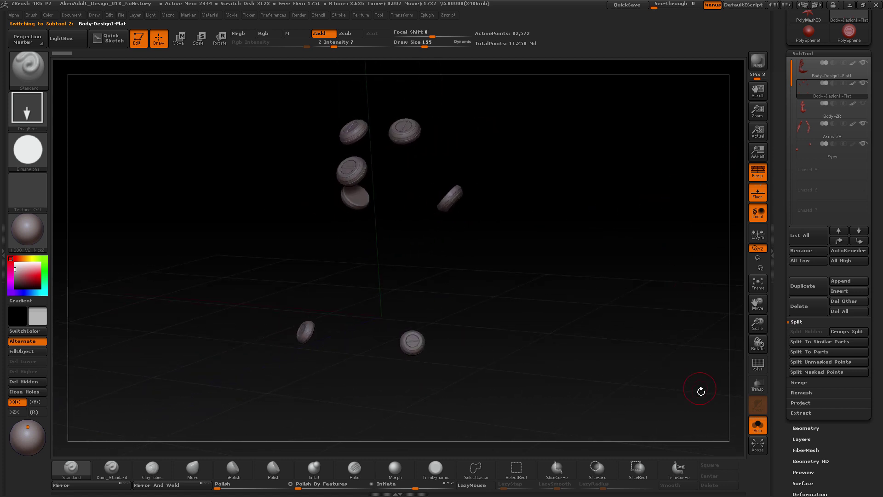
pyautogui.moveTo(597, 272); pyautogui.dragTo(606, 262)
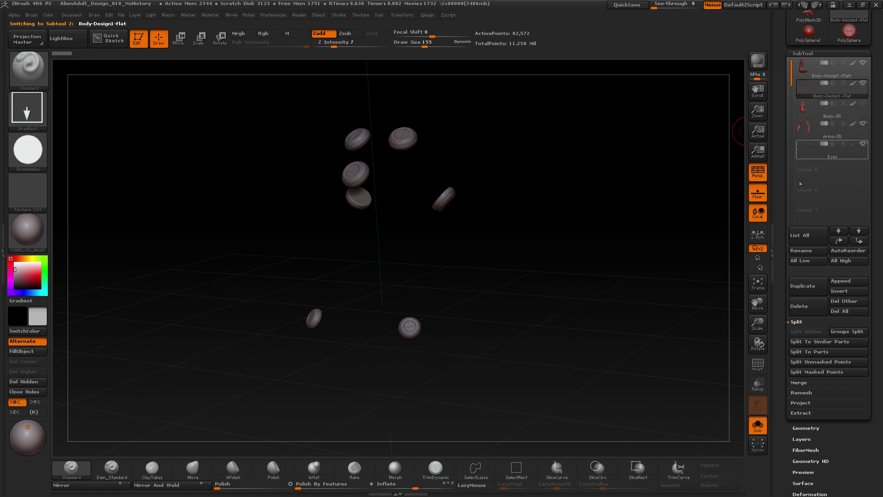
# Step: Leave Solo mode, hide the flattened body Body-Design1-Flat1 and show Body-ZR with the pucks
pyautogui.click(759, 427)
pyautogui.click(863, 63)
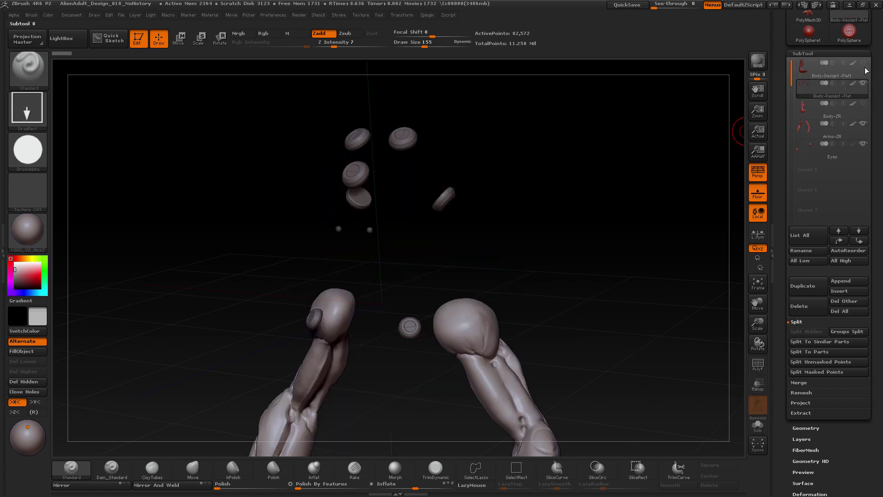
pyautogui.click(863, 105)
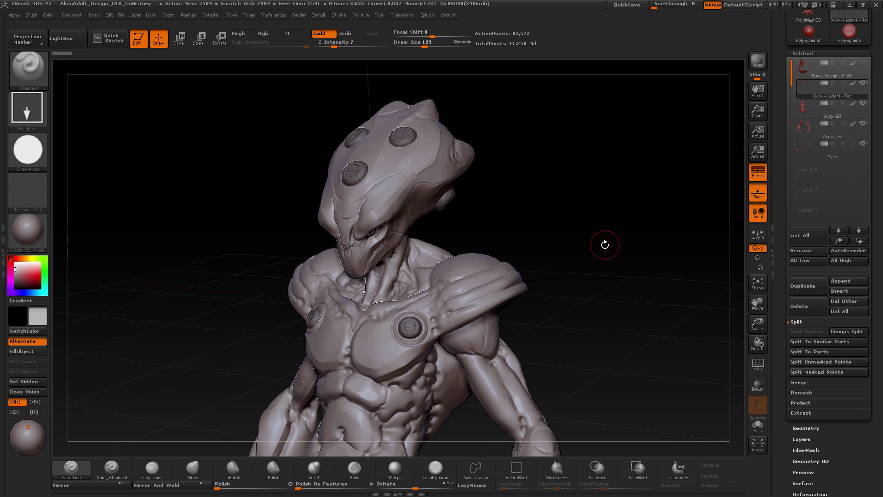
# Step: Place the puck subtool below Body-ZR in the subtool order and rename it Body-Design1-V1
pyautogui.click(806, 116)
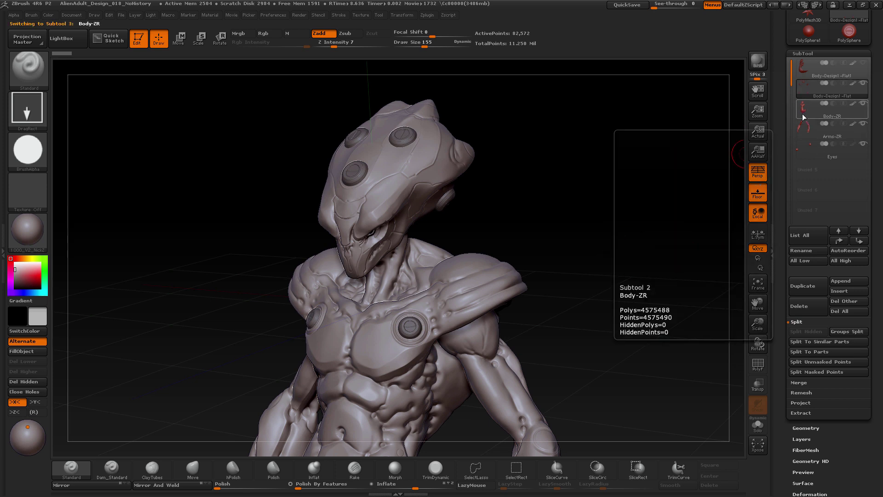
pyautogui.scroll(-6, 777, 236)
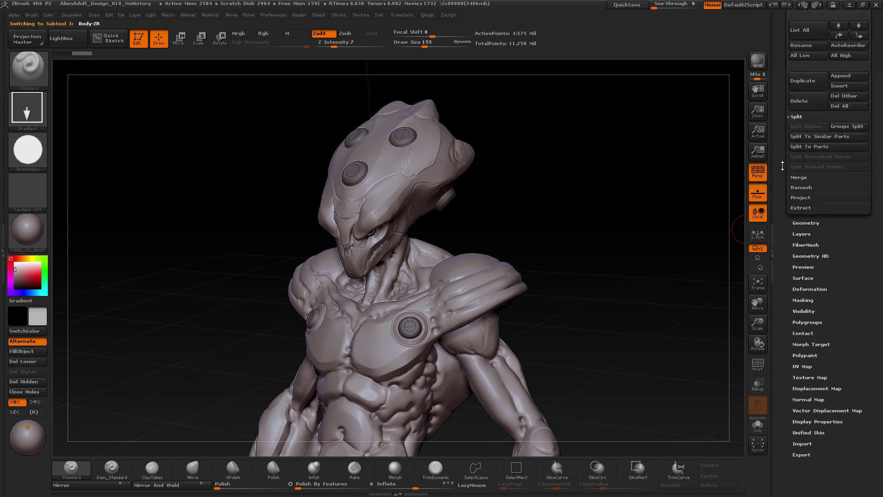
pyautogui.moveTo(638, 238); pyautogui.dragTo(666, 212)
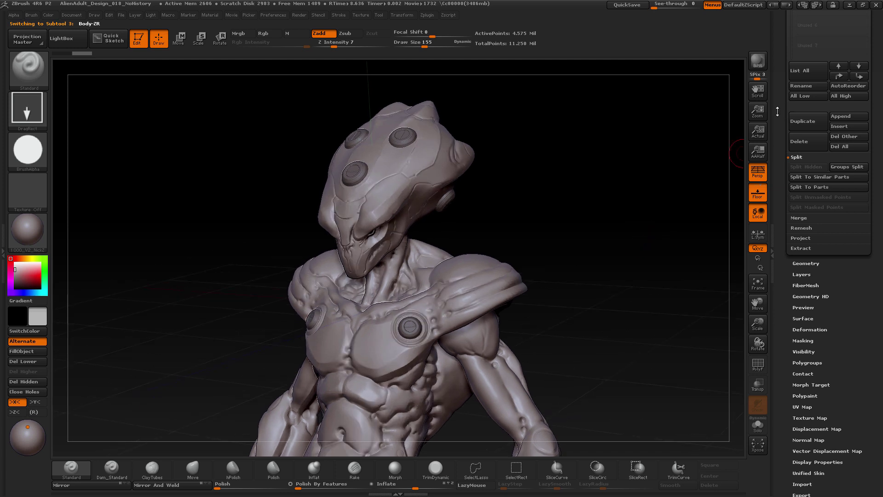
pyautogui.scroll(6, 777, 111)
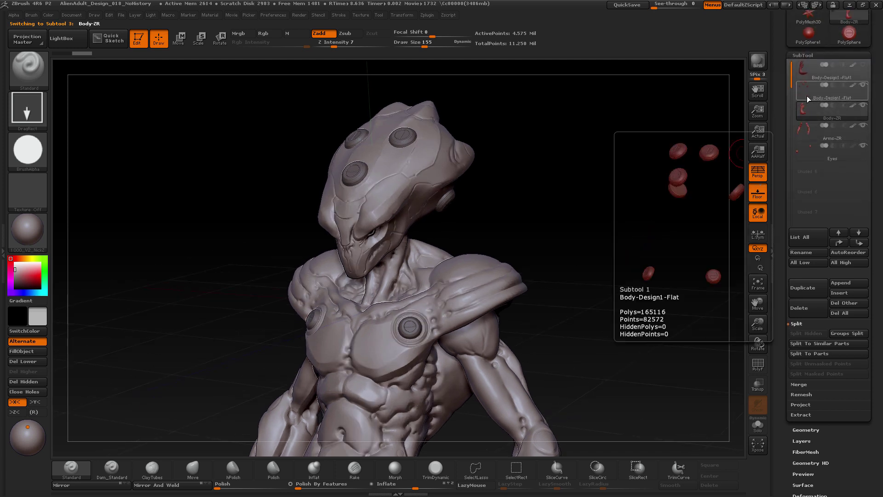
pyautogui.click(805, 92)
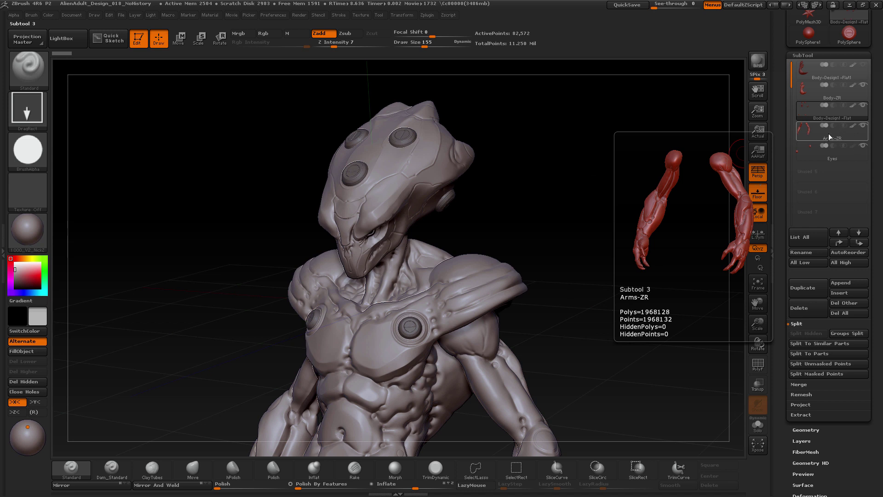
pyautogui.moveTo(809, 115)
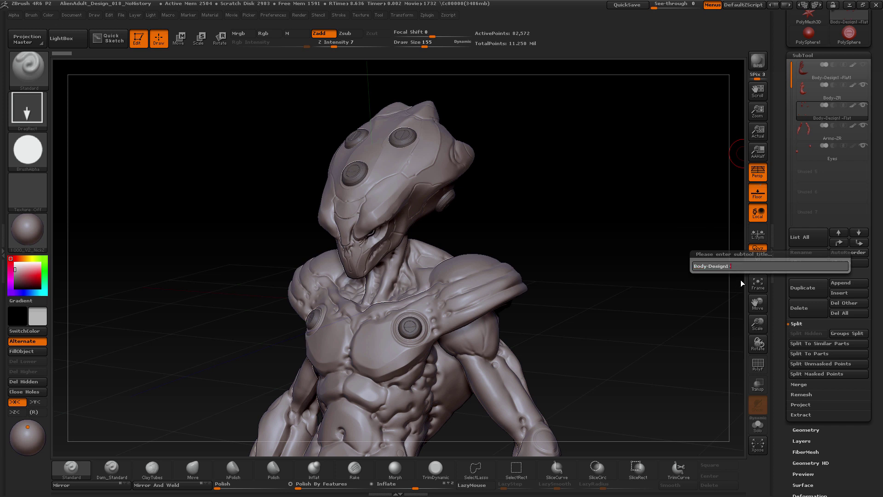
pyautogui.press('Return')
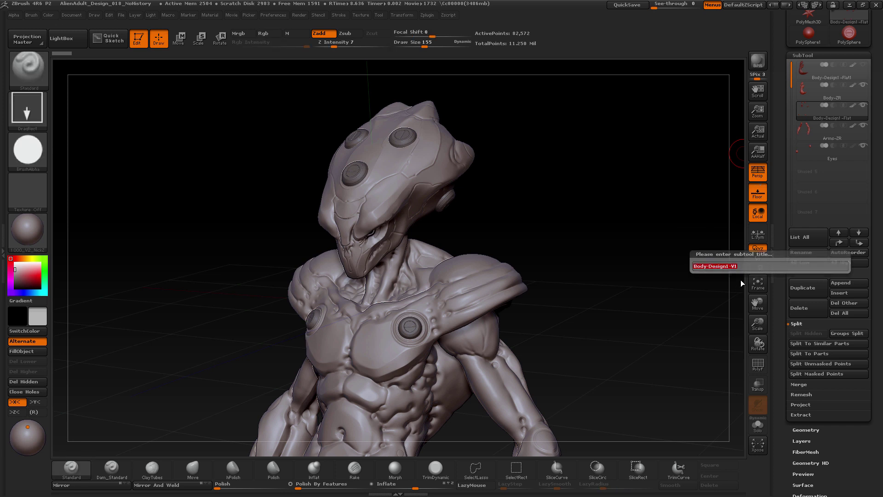
# Step: Check the pucks on the original body, then hide Body-ZR and make Body-Design1-Flat1 visible and active again
pyautogui.moveTo(596, 251)
pyautogui.mouseDown()
pyautogui.moveTo(605, 256)
pyautogui.moveTo(598, 264)
pyautogui.mouseUp()
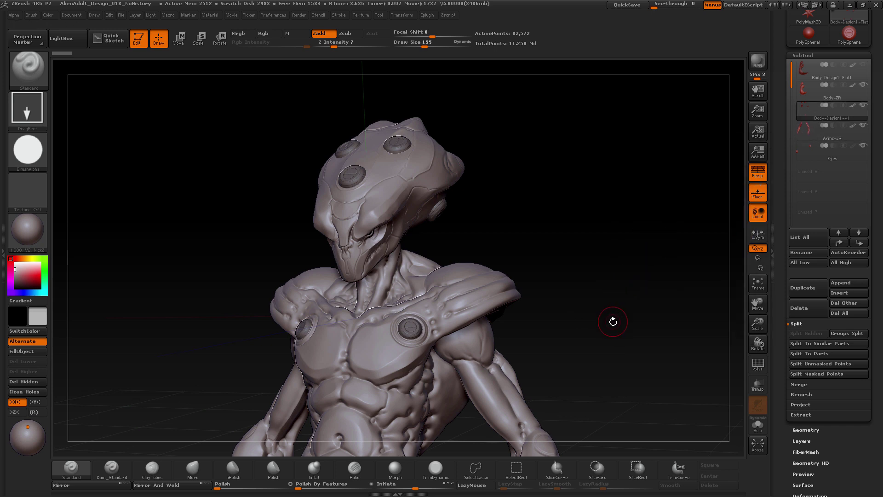
pyautogui.moveTo(613, 322); pyautogui.dragTo(609, 335)
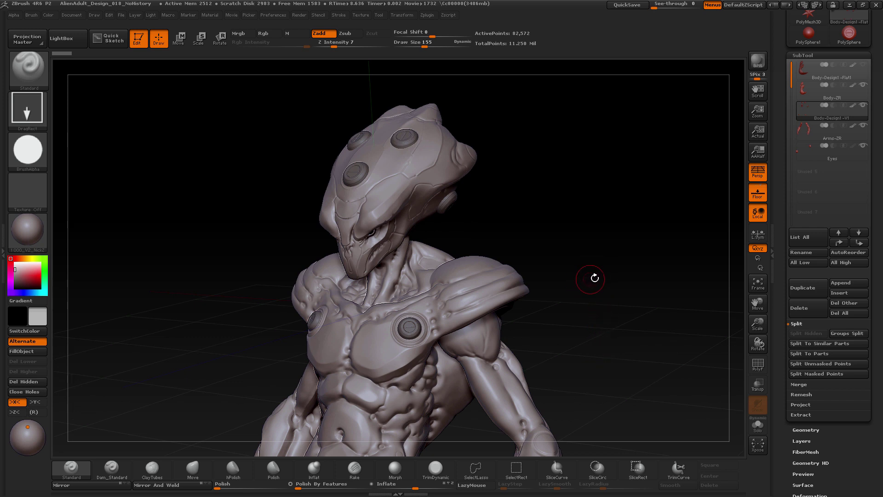
pyautogui.click(863, 85)
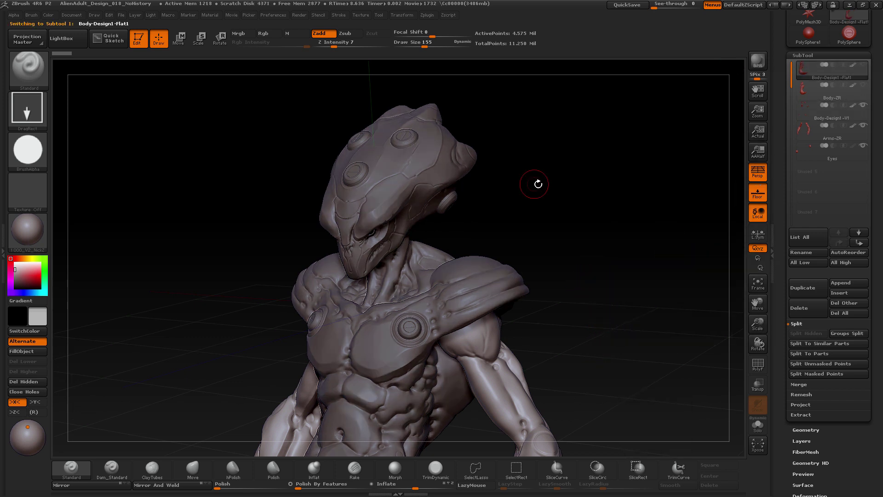
# Step: Browse the NickZ_InsertBrushes folder in LightBox and load a mechanical insert brush
pyautogui.moveTo(536, 183); pyautogui.dragTo(514, 218)
pyautogui.click(67, 38)
pyautogui.doubleClick(83, 106)
pyautogui.doubleClick(120, 151)
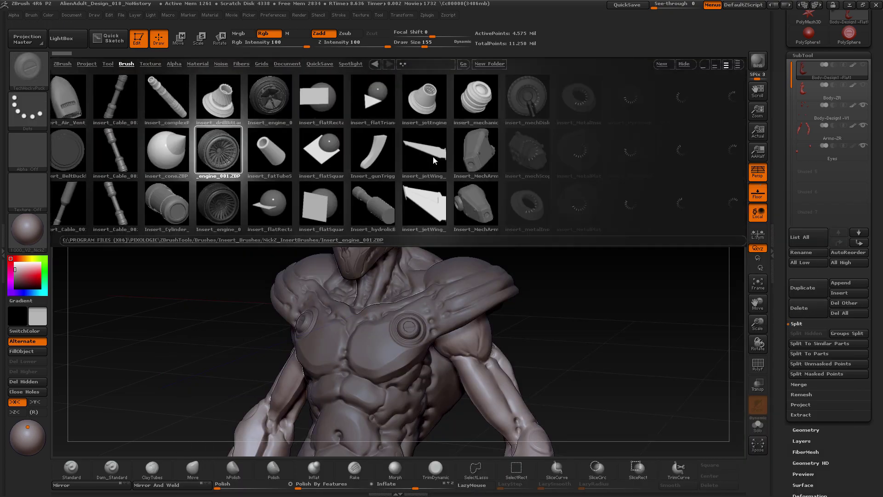
pyautogui.moveTo(432, 156)
pyautogui.mouseDown()
pyautogui.moveTo(230, 159)
pyautogui.moveTo(337, 192)
pyautogui.mouseUp()
pyautogui.doubleClick(338, 192)
# Step: Insert small mechanical details into the recesses on the front of the torso and lower body
pyautogui.moveTo(621, 340); pyautogui.dragTo(415, 346)
pyautogui.moveTo(643, 276)
pyautogui.mouseDown()
pyautogui.moveTo(542, 275)
pyautogui.moveTo(605, 309)
pyautogui.moveTo(178, 313)
pyautogui.moveTo(621, 264)
pyautogui.moveTo(631, 339)
pyautogui.moveTo(648, 359)
pyautogui.mouseUp()
pyautogui.press('w')
pyautogui.press('q')
pyautogui.moveTo(648, 359)
pyautogui.mouseDown()
pyautogui.moveTo(645, 209)
pyautogui.moveTo(595, 297)
pyautogui.moveTo(612, 358)
pyautogui.mouseUp()
pyautogui.click(74, 471)
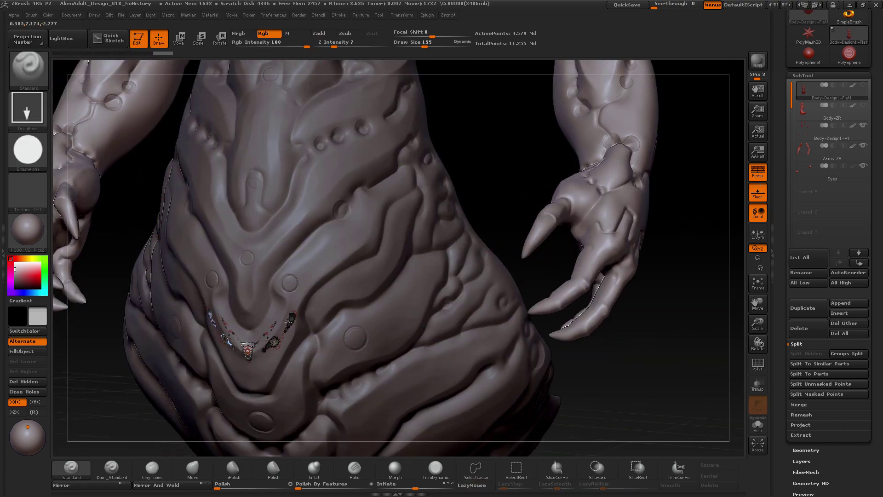
pyautogui.click(34, 237)
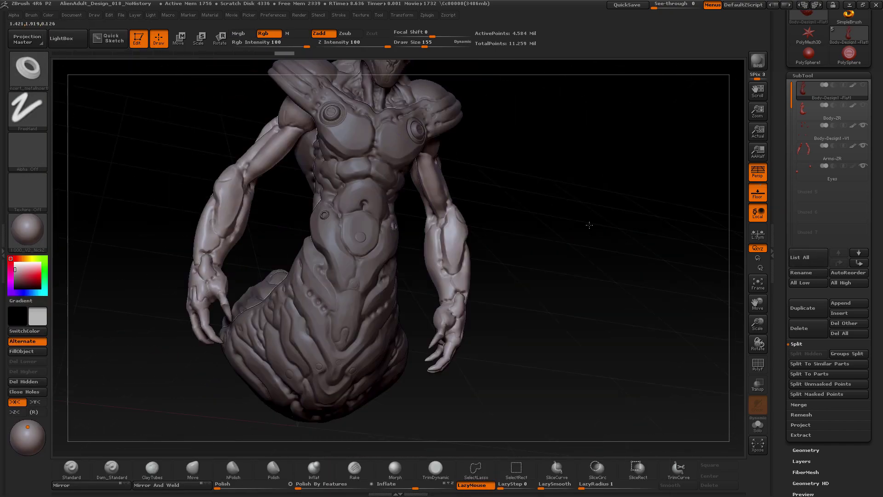
# Step: Load an engine insert brush from the library and place an engine detail on the lower front of the body
pyautogui.moveTo(589, 225); pyautogui.dragTo(631, 189)
pyautogui.press('b')
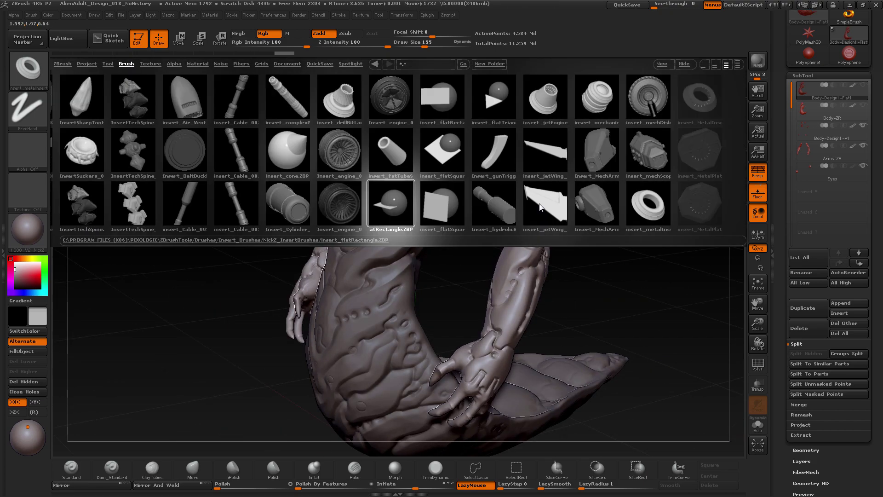
pyautogui.click(604, 190)
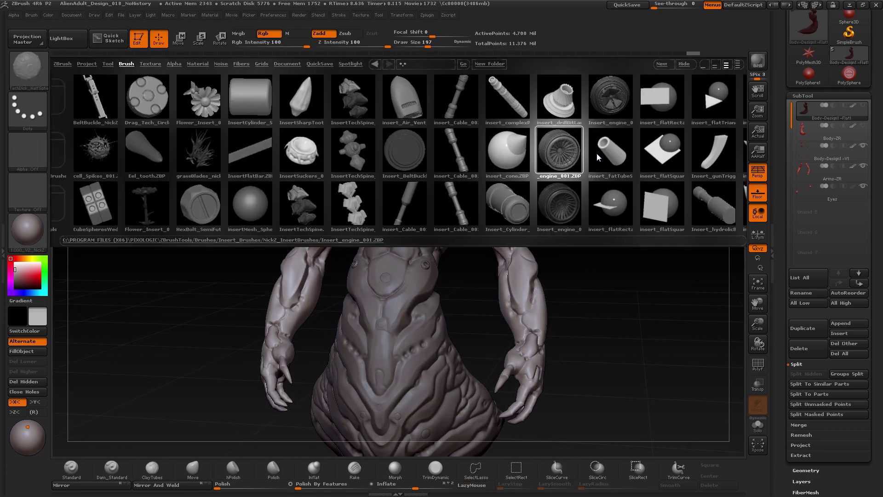
pyautogui.moveTo(597, 153); pyautogui.dragTo(503, 186)
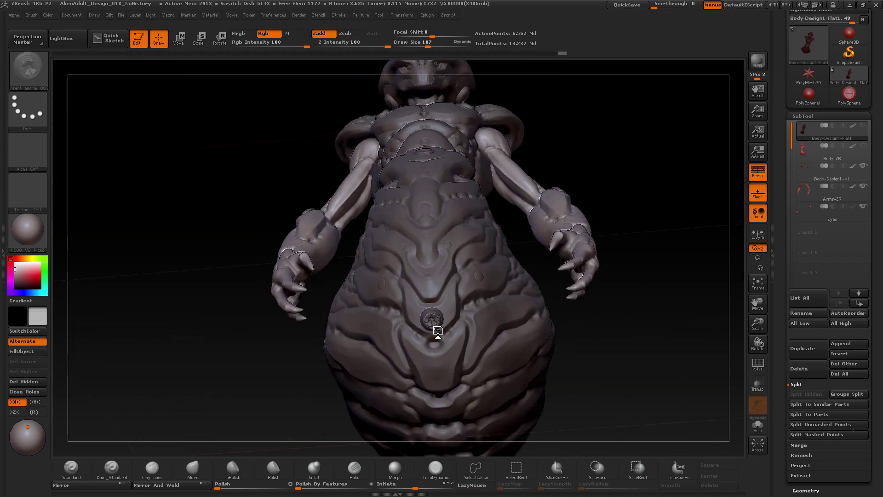
pyautogui.moveTo(438, 330)
pyautogui.mouseDown()
pyautogui.moveTo(622, 326)
pyautogui.moveTo(601, 347)
pyautogui.mouseUp()
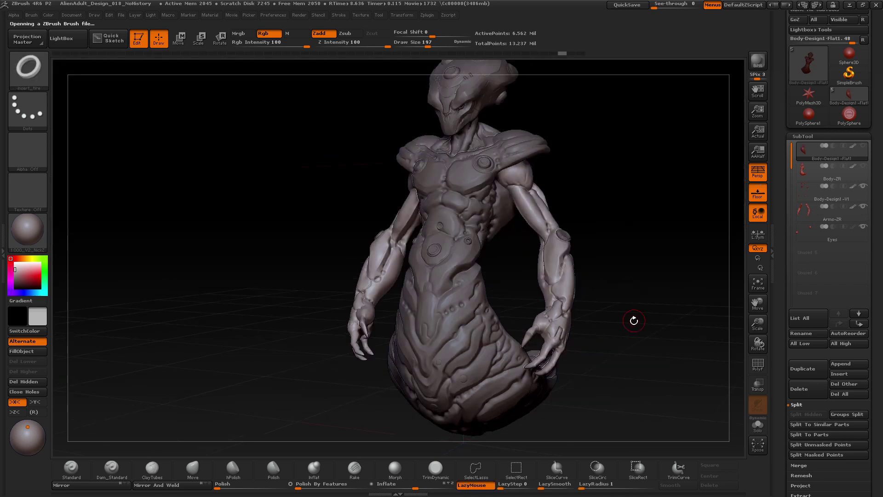
# Step: Insert a large ring on top of each shoulder pad with symmetry on
pyautogui.moveTo(633, 320); pyautogui.dragTo(645, 281)
pyautogui.moveTo(479, 326); pyautogui.dragTo(486, 328)
pyautogui.moveTo(635, 262)
pyautogui.keyDown('ctrl'); pyautogui.mouseDown()
pyautogui.moveTo(648, 275)
pyautogui.moveTo(658, 207)
pyautogui.moveTo(654, 234)
pyautogui.mouseUp(); pyautogui.keyUp('ctrl')
pyautogui.moveTo(562, 278); pyautogui.dragTo(566, 298)
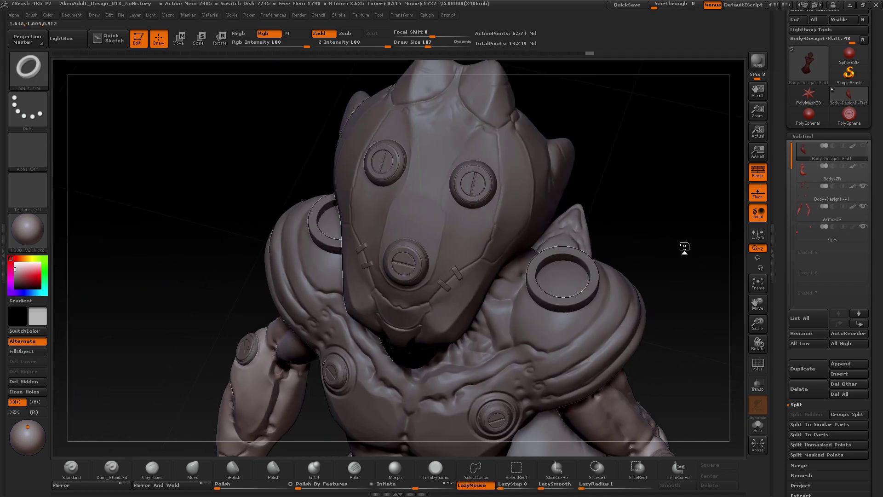
# Step: Reposition the inserted shoulder details with the Move transpose line
pyautogui.moveTo(684, 247)
pyautogui.mouseDown()
pyautogui.moveTo(636, 221)
pyautogui.moveTo(636, 184)
pyautogui.mouseUp()
pyautogui.click(179, 40)
pyautogui.moveTo(469, 275); pyautogui.dragTo(463, 199)
pyautogui.click(158, 38)
pyautogui.moveTo(578, 286)
pyautogui.mouseDown()
pyautogui.moveTo(604, 208)
pyautogui.moveTo(565, 219)
pyautogui.moveTo(636, 234)
pyautogui.moveTo(620, 230)
pyautogui.mouseUp()
pyautogui.press('w')
pyautogui.moveTo(483, 181); pyautogui.dragTo(483, 147)
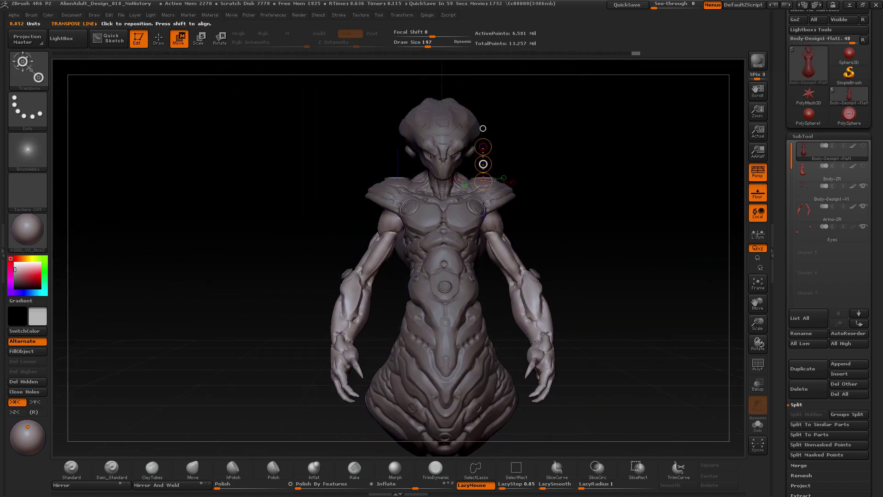
pyautogui.press('q')
# Step: Load another insert brush from LightBox, place more details on the body and adjust their position with Move
pyautogui.moveTo(667, 197)
pyautogui.mouseDown()
pyautogui.moveTo(584, 198)
pyautogui.moveTo(570, 248)
pyautogui.mouseUp()
pyautogui.press(',')
pyautogui.doubleClick(498, 184)
pyautogui.moveTo(433, 217); pyautogui.dragTo(453, 225)
pyautogui.moveTo(515, 175)
pyautogui.mouseDown()
pyautogui.moveTo(472, 104)
pyautogui.moveTo(505, 268)
pyautogui.mouseUp()
pyautogui.press('w')
pyautogui.moveTo(611, 281)
pyautogui.mouseDown()
pyautogui.moveTo(560, 298)
pyautogui.moveTo(573, 237)
pyautogui.moveTo(578, 270)
pyautogui.moveTo(713, 282)
pyautogui.mouseUp()
pyautogui.press('q')
# Step: Preview the whole creature without the interface in a BPR render, then restore the interface and the tool tray
pyautogui.press('Tab')
pyautogui.hotkey('shift', 'r')
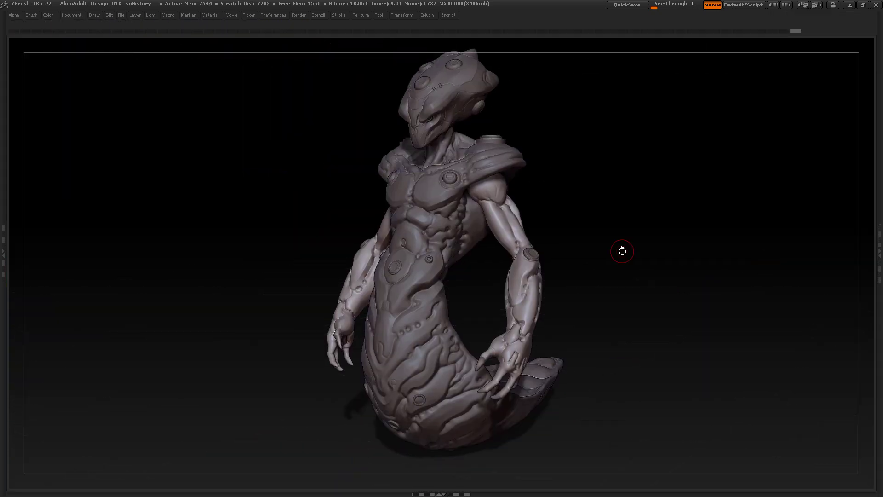
pyautogui.press('Tab')
pyautogui.click(878, 257)
# Step: Isolate the body's polygroup and split the hidden mechanical details off into their own subtool
pyautogui.keyDown('ctrl'); pyautogui.keyDown('shift'); pyautogui.click(473, 158); pyautogui.keyUp('shift'); pyautogui.keyUp('ctrl')
pyautogui.click(757, 425)
pyautogui.moveTo(784, 409); pyautogui.dragTo(784, 323)
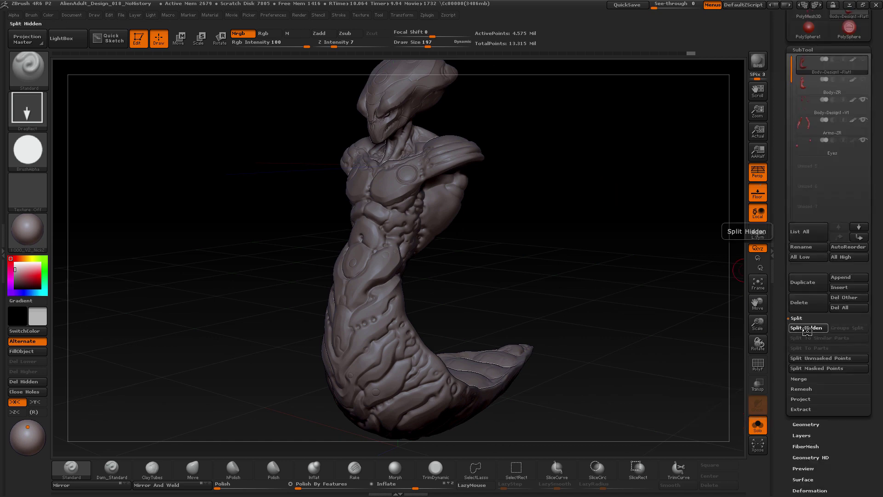
pyautogui.click(758, 425)
# Step: Select the newly split details subtool and merge it down with the Body-Design1-V1 pucks
pyautogui.click(837, 109)
pyautogui.click(838, 237)
pyautogui.click(838, 109)
pyautogui.click(800, 379)
pyautogui.click(807, 338)
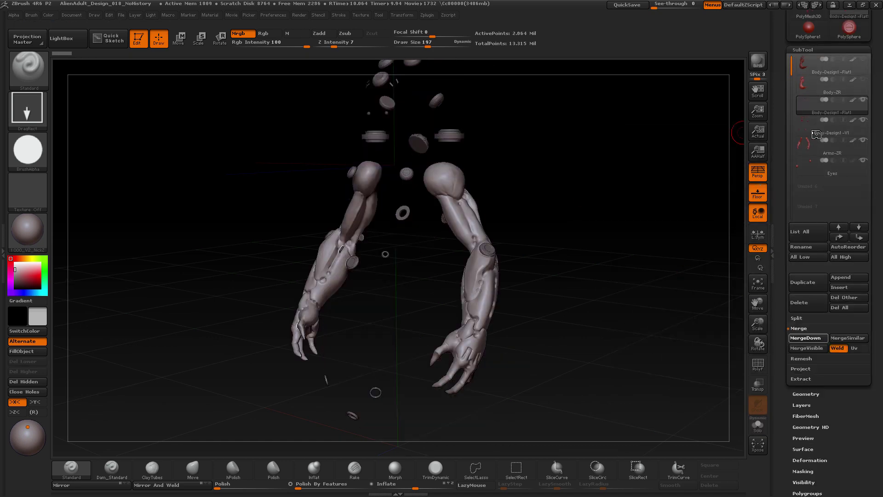
# Step: Rename the merged details subtool Body-Design1-V1 and show Body-ZR again, viewing the creature from the front
pyautogui.click(807, 247)
pyautogui.write('Body-Design1-V1')
pyautogui.press('Return')
pyautogui.click(863, 79)
pyautogui.moveTo(543, 235); pyautogui.dragTo(575, 240)
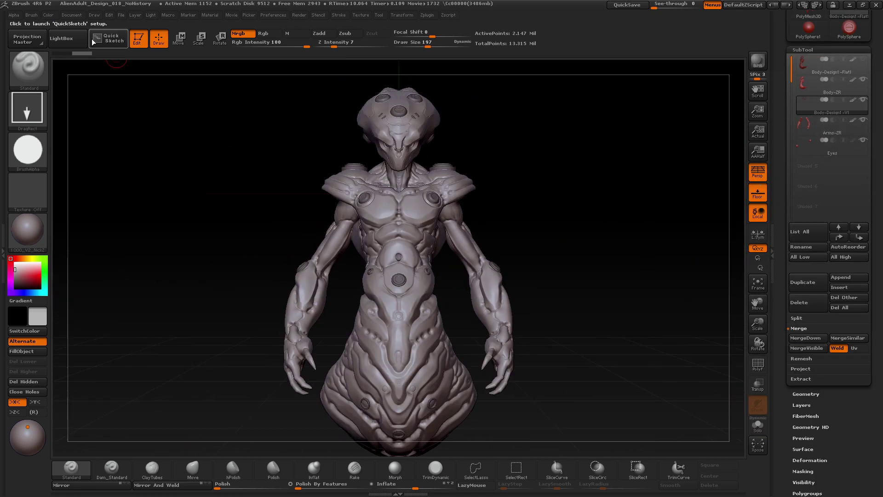
# Step: Preview the creature from the side without the interface in a BPR render, reviewing the BPR filter settings before restoring the interface
pyautogui.moveTo(703, 258); pyautogui.dragTo(642, 258)
pyautogui.press('Tab')
pyautogui.hotkey('shift', 'r')
pyautogui.click(299, 15)
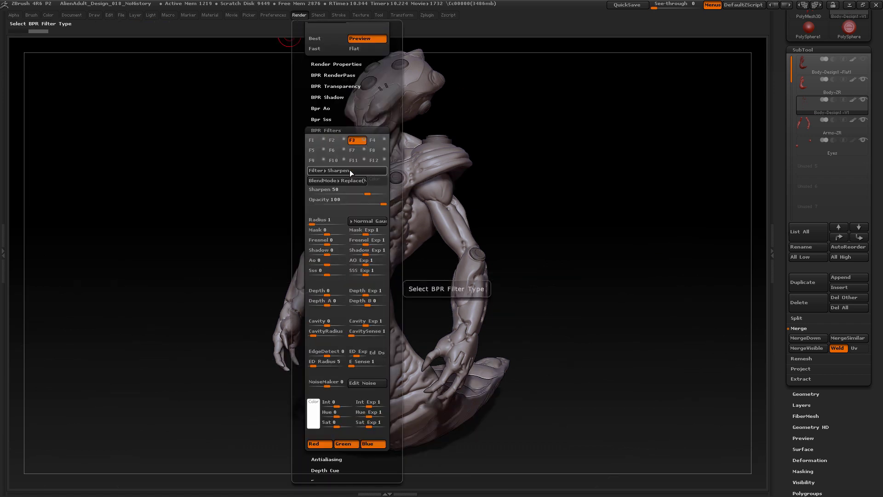
pyautogui.press('Tab')
# Step: Switch from the creature's subtools to a separate PolySphere and pull it into a tapered teardrop with the Move brush
pyautogui.click(863, 100)
pyautogui.click(863, 79)
pyautogui.click(832, 66)
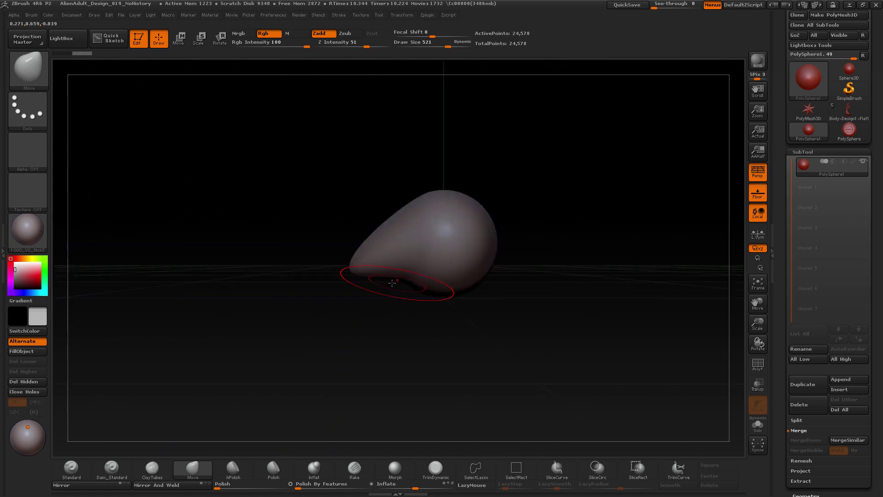
pyautogui.moveTo(391, 283)
pyautogui.mouseDown()
pyautogui.moveTo(497, 274)
pyautogui.moveTo(531, 210)
pyautogui.mouseUp()
pyautogui.press('w')
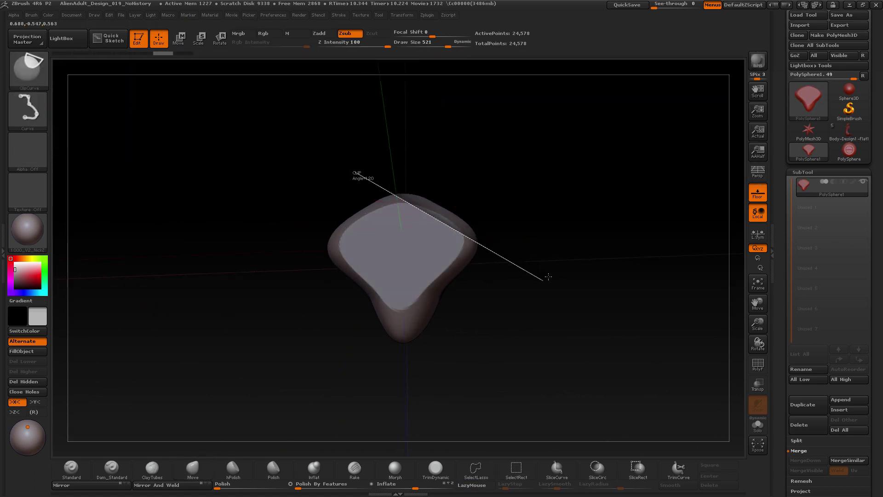
# Step: Clip the flattened sphere into an angular plate outline with a narrow stem, then bring up the Modify Topology options
pyautogui.keyDown('ctrl'); pyautogui.keyDown('shift'); pyautogui.moveTo(440, 181); pyautogui.dragTo(505, 343); pyautogui.keyUp('shift'); pyautogui.keyUp('ctrl')
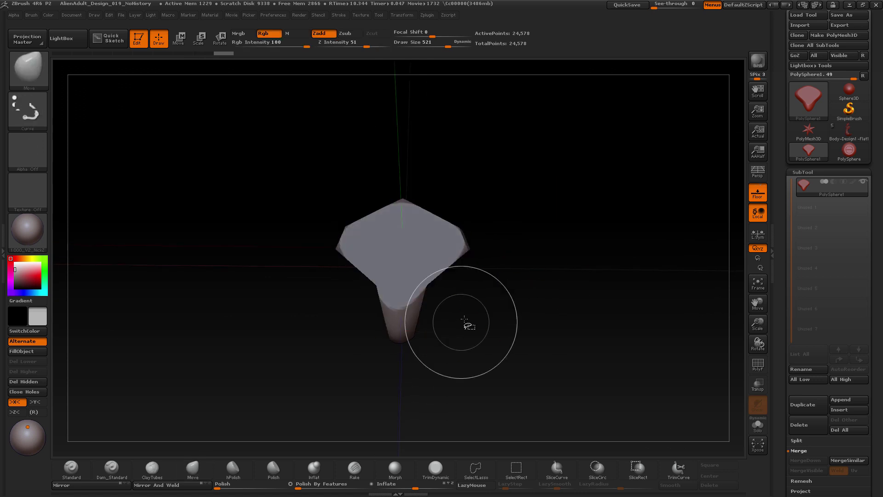
pyautogui.moveTo(782, 473); pyautogui.dragTo(782, 167)
pyautogui.click(803, 193)
pyautogui.click(812, 189)
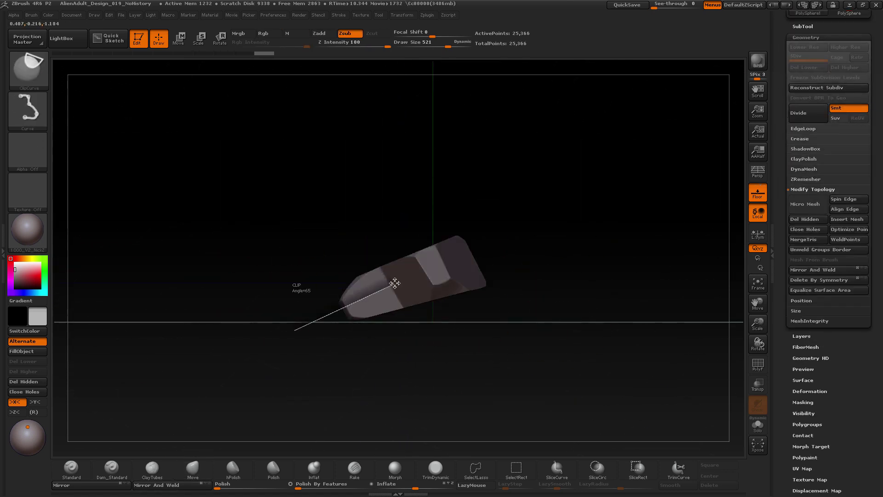
# Step: Check the clipped block from several angles and remesh it with DynaMesh at resolution 256
pyautogui.moveTo(556, 247)
pyautogui.mouseDown()
pyautogui.moveTo(471, 368)
pyautogui.moveTo(543, 326)
pyautogui.mouseUp()
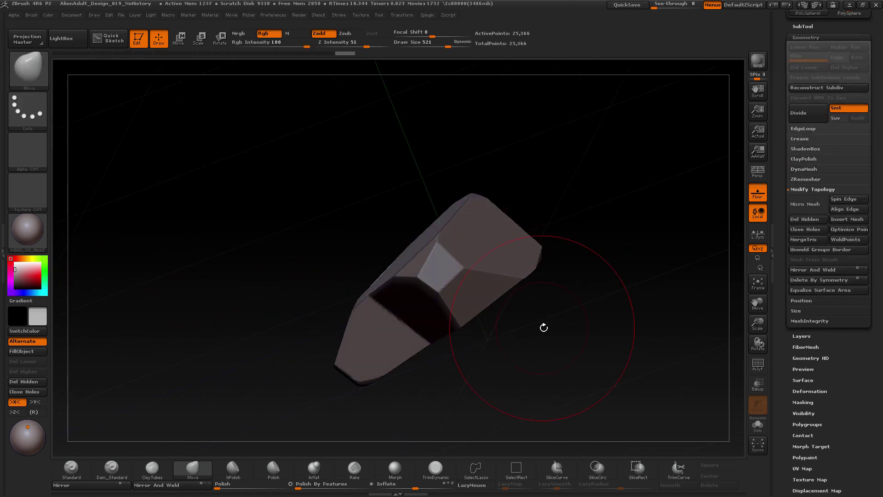
pyautogui.moveTo(584, 246); pyautogui.dragTo(559, 251)
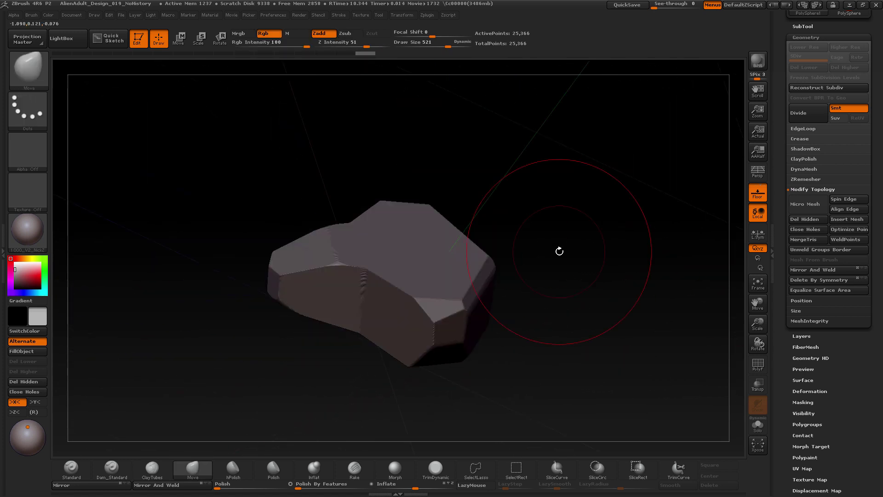
pyautogui.moveTo(281, 308); pyautogui.dragTo(688, 299)
pyautogui.click(803, 169)
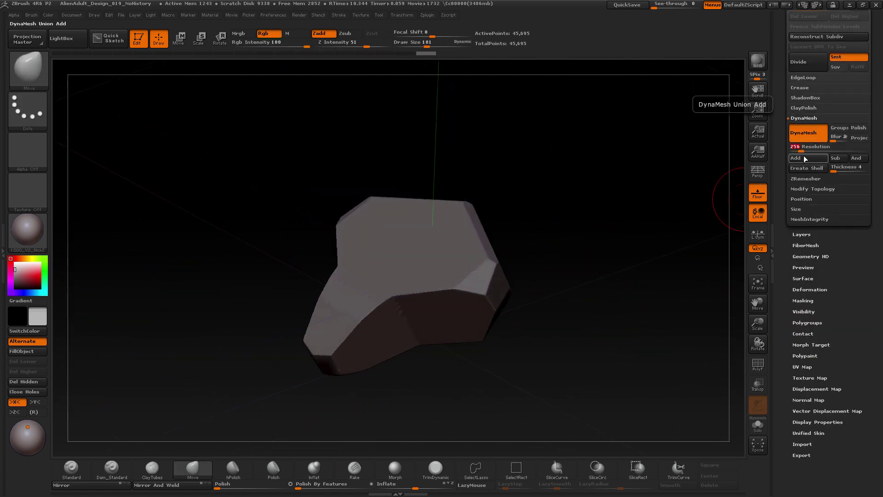
# Step: Clip the plate's outer corners and the sides and tip of its stem into straight facets with the ClipCurve brush
pyautogui.keyDown('ctrl'); pyautogui.keyDown('shift'); pyautogui.moveTo(514, 274); pyautogui.dragTo(464, 239); pyautogui.keyUp('shift'); pyautogui.keyUp('ctrl')
pyautogui.moveTo(291, 361)
pyautogui.keyDown('ctrl'); pyautogui.keyDown('shift'); pyautogui.mouseDown()
pyautogui.moveTo(449, 253)
pyautogui.moveTo(363, 355)
pyautogui.mouseUp(); pyautogui.keyUp('shift'); pyautogui.keyUp('ctrl')
pyautogui.keyDown('ctrl'); pyautogui.keyDown('shift'); pyautogui.moveTo(327, 400); pyautogui.dragTo(396, 408); pyautogui.keyUp('shift'); pyautogui.keyUp('ctrl')
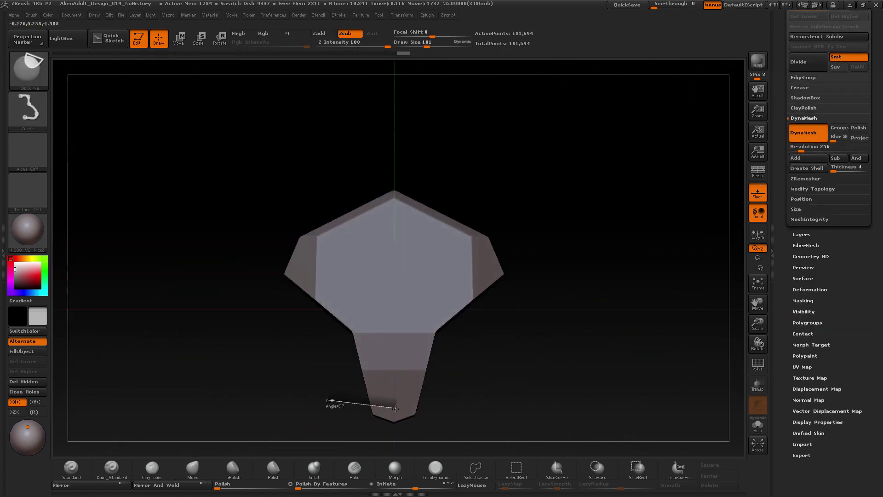
pyautogui.keyDown('ctrl'); pyautogui.keyDown('shift'); pyautogui.moveTo(325, 421); pyautogui.dragTo(325, 421); pyautogui.keyUp('shift'); pyautogui.keyUp('ctrl')
pyautogui.keyDown('ctrl'); pyautogui.keyDown('shift'); pyautogui.moveTo(578, 186); pyautogui.dragTo(472, 287); pyautogui.keyUp('shift'); pyautogui.keyUp('ctrl')
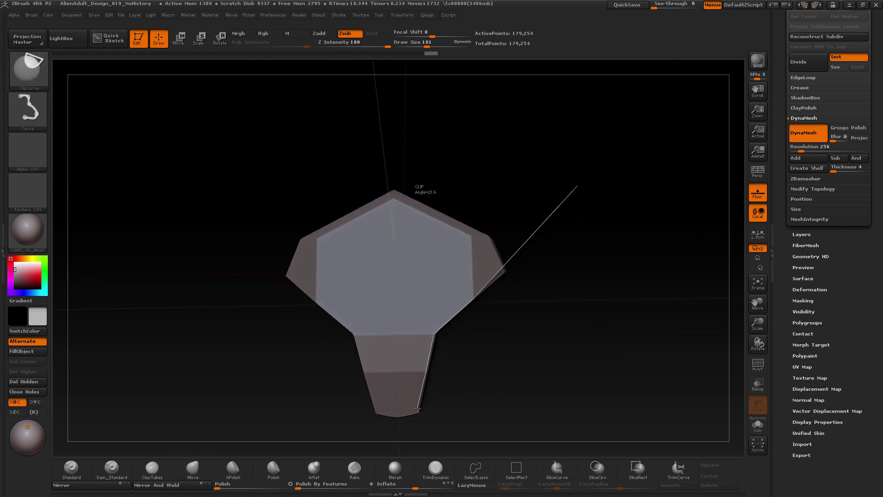
pyautogui.keyDown('ctrl'); pyautogui.keyDown('shift'); pyautogui.moveTo(418, 408); pyautogui.dragTo(414, 423); pyautogui.keyUp('shift'); pyautogui.keyUp('ctrl')
# Step: Clip the plate again from another angle to refine its facets and open the ClayPolish settings
pyautogui.moveTo(543, 368)
pyautogui.mouseDown()
pyautogui.moveTo(514, 274)
pyautogui.moveTo(568, 221)
pyautogui.moveTo(589, 244)
pyautogui.moveTo(611, 241)
pyautogui.mouseUp()
pyautogui.keyDown('ctrl'); pyautogui.keyDown('shift'); pyautogui.moveTo(669, 215); pyautogui.dragTo(332, 395); pyautogui.keyUp('shift'); pyautogui.keyUp('ctrl')
pyautogui.moveTo(569, 284); pyautogui.dragTo(585, 385)
pyautogui.click(803, 108)
pyautogui.keyDown('shift'); pyautogui.moveTo(631, 337); pyautogui.dragTo(609, 317); pyautogui.keyUp('shift')
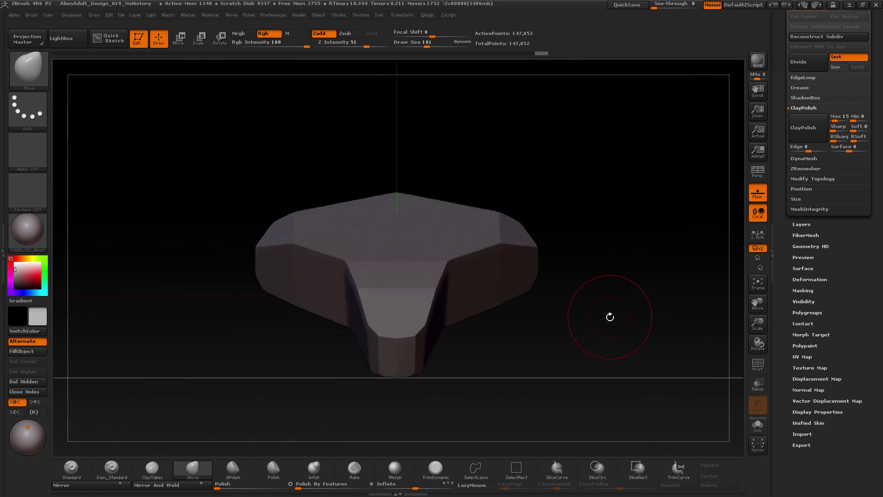
# Step: Insert a cube on the plate's top face and align it with the sloped surface
pyautogui.press('b')
pyautogui.moveTo(395, 257); pyautogui.dragTo(405, 299)
pyautogui.moveTo(598, 322); pyautogui.dragTo(515, 331)
pyautogui.press('r')
pyautogui.moveTo(400, 246); pyautogui.dragTo(441, 366)
pyautogui.moveTo(390, 229); pyautogui.dragTo(475, 382)
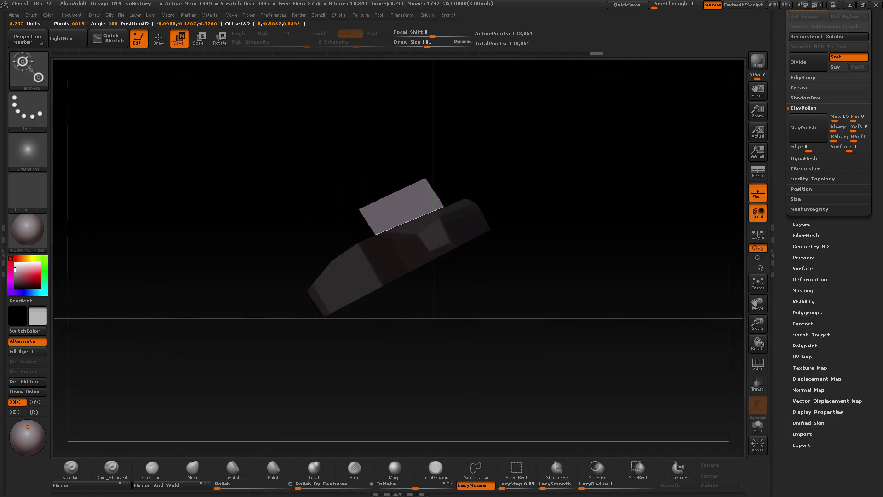
pyautogui.moveTo(245, 268); pyautogui.dragTo(221, 294)
# Step: Sink the inserted cube into the plate as a narrow bar along the stem's centre line and clear the mask
pyautogui.press('q')
pyautogui.moveTo(312, 358)
pyautogui.mouseDown()
pyautogui.moveTo(445, 354)
pyautogui.moveTo(478, 335)
pyautogui.mouseUp()
pyautogui.press('w')
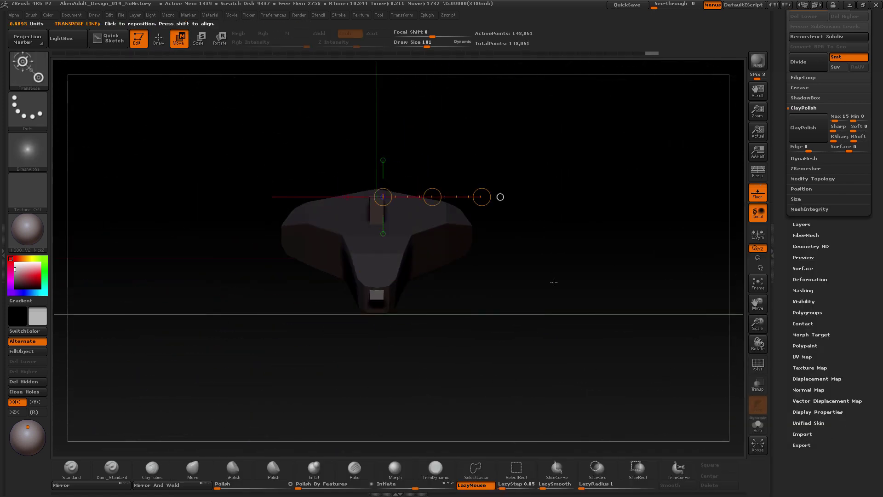
pyautogui.keyDown('ctrl'); pyautogui.moveTo(588, 293); pyautogui.dragTo(205, 86); pyautogui.keyUp('ctrl')
# Step: Mask a narrow strip along the centre bar, invert the mask and move the strip down to form a groove
pyautogui.press('q')
pyautogui.press('p')
pyautogui.moveTo(570, 221)
pyautogui.mouseDown()
pyautogui.moveTo(542, 274)
pyautogui.moveTo(514, 207)
pyautogui.mouseUp()
pyautogui.keyDown('ctrl'); pyautogui.moveTo(386, 319); pyautogui.dragTo(385, 181); pyautogui.keyUp('ctrl')
pyautogui.moveTo(528, 194); pyautogui.dragTo(448, 248)
pyautogui.keyDown('ctrl'); pyautogui.click(519, 271); pyautogui.keyUp('ctrl')
pyautogui.press('w')
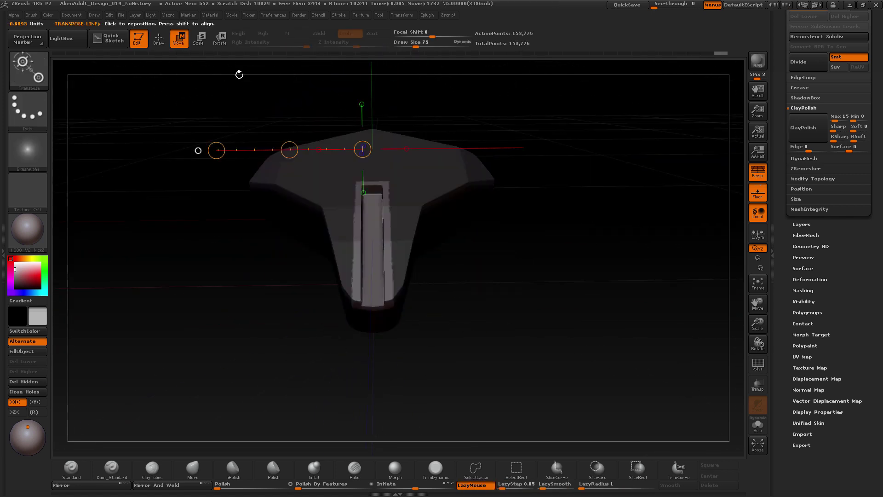
pyautogui.moveTo(238, 73)
pyautogui.mouseDown()
pyautogui.moveTo(266, 297)
pyautogui.moveTo(238, 138)
pyautogui.mouseUp()
# Step: Apply a light polish deformation to the grooved plate and clear the mask
pyautogui.press('q')
pyautogui.click(809, 279)
pyautogui.moveTo(792, 83); pyautogui.dragTo(796, 83)
pyautogui.keyDown('ctrl'); pyautogui.moveTo(549, 224); pyautogui.dragTo(570, 244); pyautogui.keyUp('ctrl')
pyautogui.moveTo(549, 224); pyautogui.dragTo(524, 256)
# Step: Insert a cube at the upper end of the groove, redoing the first placement, and prepare it for moving
pyautogui.press('b')
pyautogui.moveTo(399, 184); pyautogui.dragTo(408, 190)
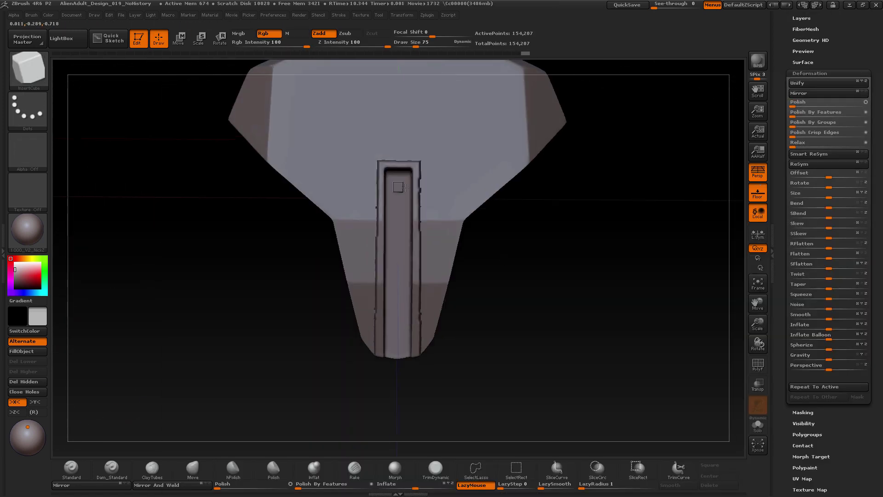
pyautogui.hotkey('ctrl', 'z')
pyautogui.moveTo(543, 276)
pyautogui.mouseDown()
pyautogui.moveTo(543, 221)
pyautogui.moveTo(543, 276)
pyautogui.mouseUp()
pyautogui.moveTo(398, 184); pyautogui.dragTo(416, 201)
pyautogui.press('w')
pyautogui.moveTo(515, 257)
pyautogui.mouseDown()
pyautogui.moveTo(483, 221)
pyautogui.moveTo(510, 262)
pyautogui.mouseUp()
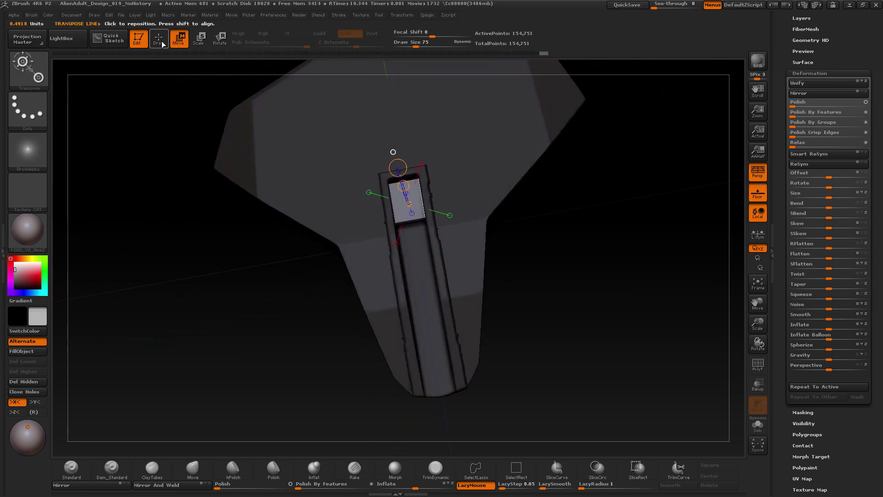
# Step: Isolate the inserted cube's polygroup, show the whole plate again and fit the cube as a rung across the groove
pyautogui.keyDown('ctrl'); pyautogui.keyDown('shift'); pyautogui.click(407, 199); pyautogui.keyUp('shift'); pyautogui.keyUp('ctrl')
pyautogui.moveTo(482, 225); pyautogui.dragTo(496, 225)
pyautogui.keyDown('ctrl'); pyautogui.keyDown('shift'); pyautogui.click(265, 121); pyautogui.keyUp('shift'); pyautogui.keyUp('ctrl')
pyautogui.press('q')
pyautogui.press('w')
pyautogui.moveTo(554, 299); pyautogui.dragTo(553, 229)
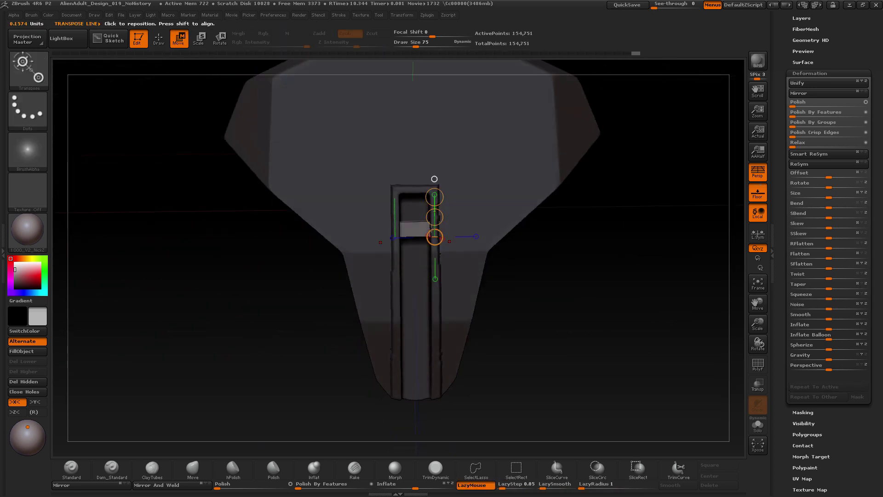
# Step: Duplicate the rung repeatedly down the groove to form a ladder of evenly spaced slots
pyautogui.moveTo(469, 244); pyautogui.dragTo(467, 157)
pyautogui.moveTo(598, 322); pyautogui.dragTo(460, 322)
pyautogui.moveTo(431, 261); pyautogui.dragTo(263, 351)
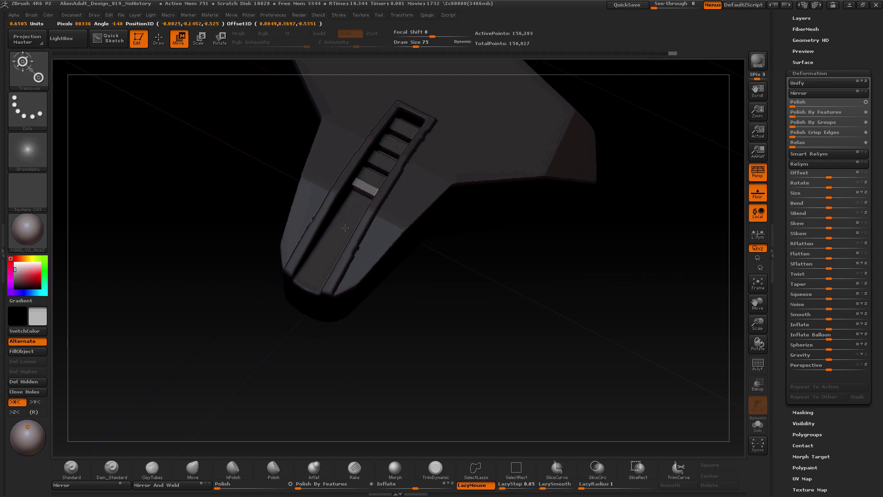
pyautogui.press('q')
pyautogui.moveTo(520, 337); pyautogui.dragTo(481, 353)
# Step: Place a cube with the InsertHCube brush on the stem's lower side to form a rectangular recess
pyautogui.click(111, 469)
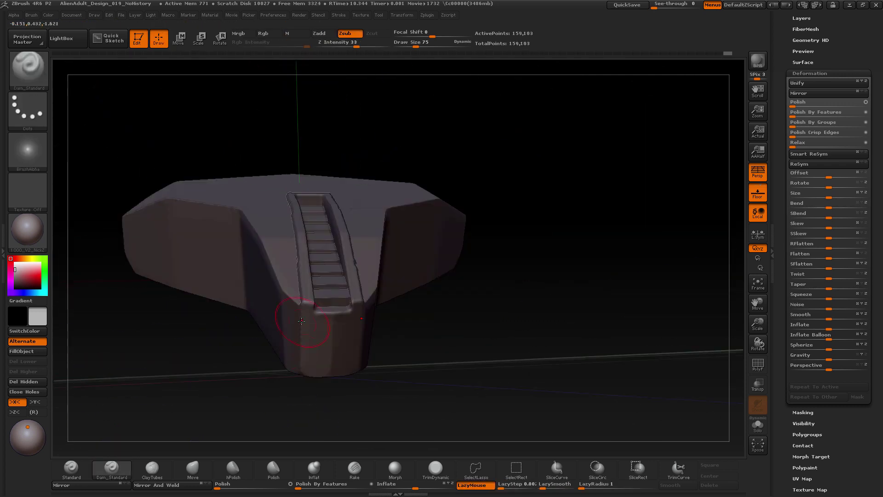
pyautogui.moveTo(404, 351)
pyautogui.mouseDown()
pyautogui.moveTo(471, 354)
pyautogui.moveTo(471, 323)
pyautogui.moveTo(462, 340)
pyautogui.mouseUp()
pyautogui.press('b')
pyautogui.press('i')
pyautogui.press('h')
pyautogui.press('s')
pyautogui.moveTo(397, 293); pyautogui.dragTo(405, 293)
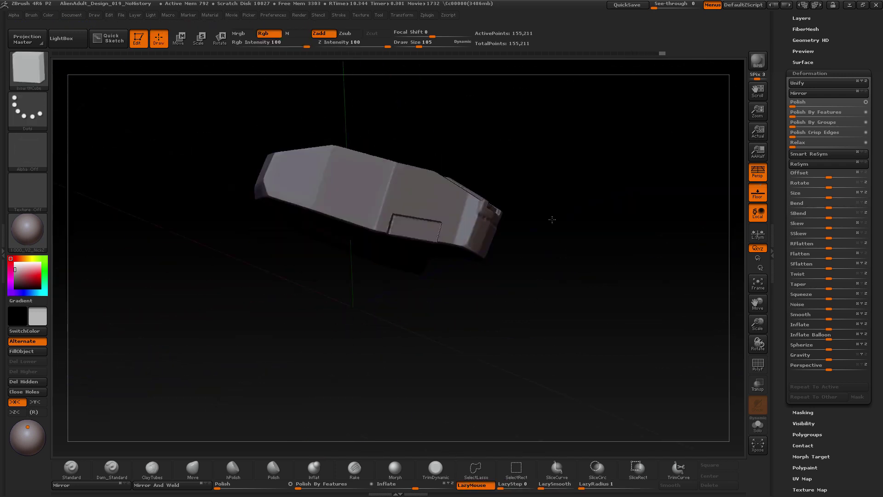
# Step: Mask a hexagonal area on the plate's top face around the ladder and form it into a distinct panel
pyautogui.keyDown('ctrl'); pyautogui.moveTo(140, 267); pyautogui.dragTo(442, 116); pyautogui.keyUp('ctrl')
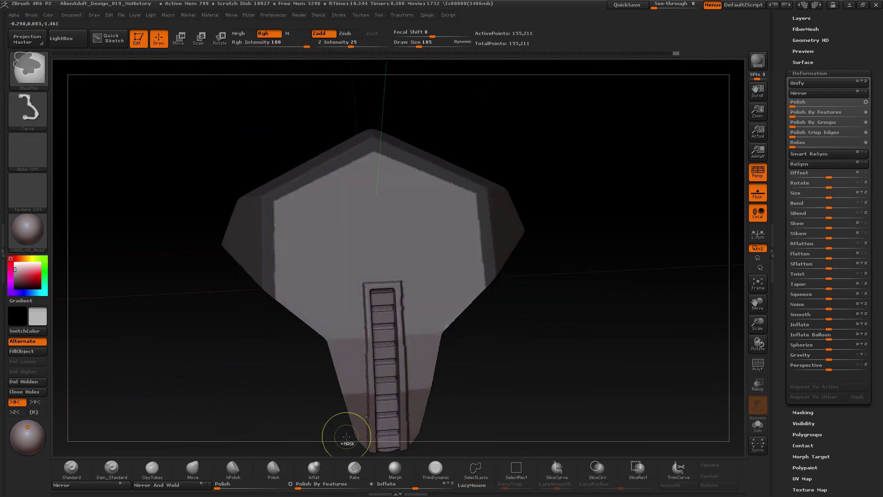
pyautogui.keyDown('ctrl'); pyautogui.moveTo(361, 372); pyautogui.dragTo(368, 448); pyautogui.keyUp('ctrl')
pyautogui.keyDown('shift'); pyautogui.moveTo(239, 359); pyautogui.dragTo(230, 331); pyautogui.keyUp('shift')
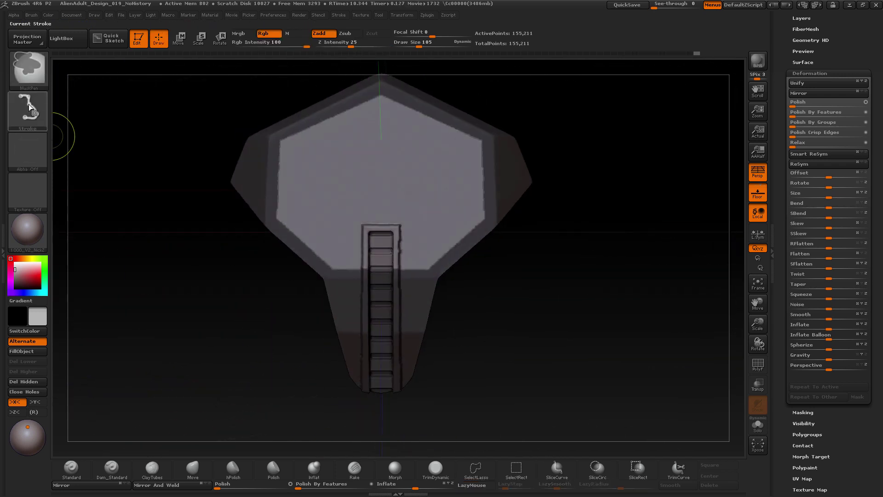
pyautogui.moveTo(497, 348); pyautogui.dragTo(193, 57)
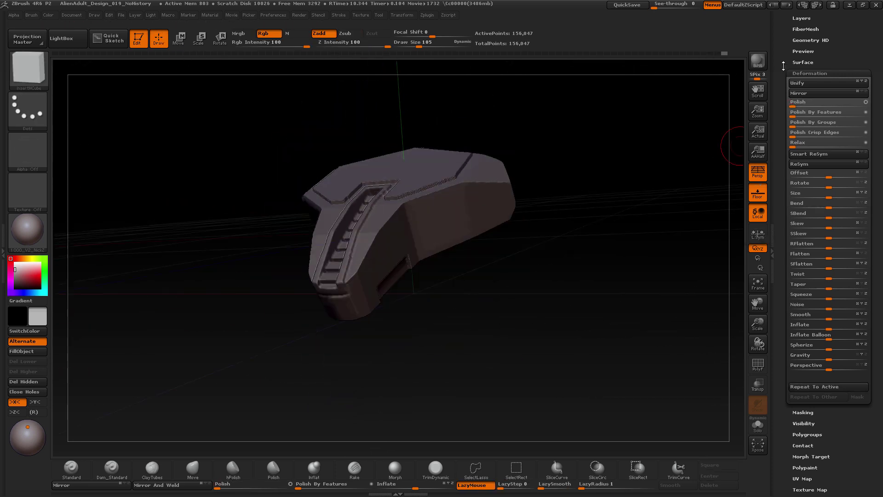
# Step: Open the geometry settings and shape the unmasked facets on the plate's outer corners into separate panels
pyautogui.moveTo(783, 66); pyautogui.dragTo(783, 208)
pyautogui.click(806, 149)
pyautogui.moveTo(593, 152); pyautogui.dragTo(576, 227)
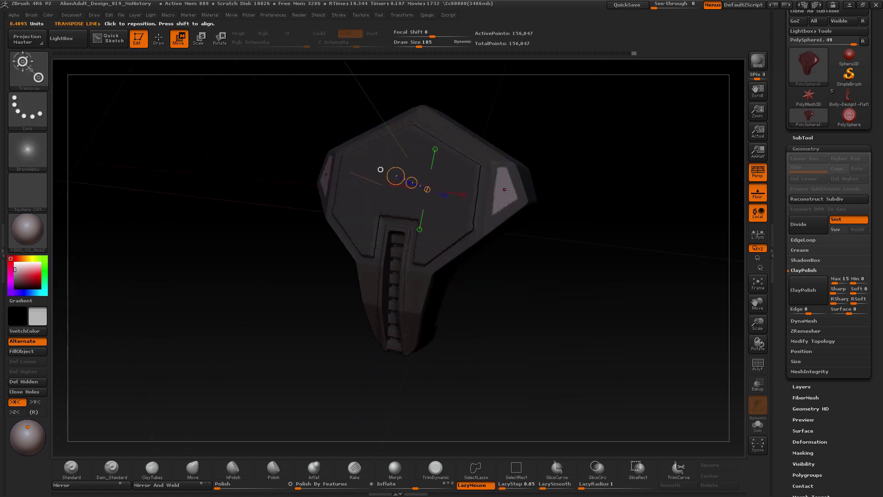
pyautogui.moveTo(421, 288); pyautogui.dragTo(418, 288)
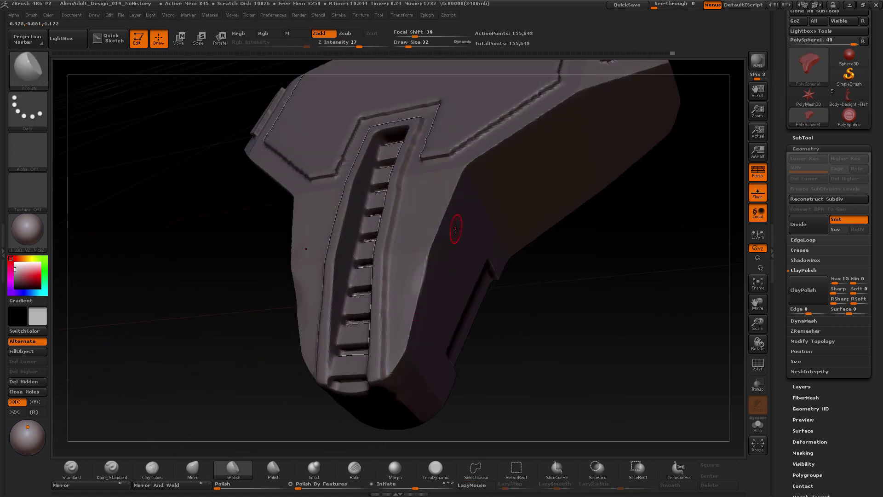
# Step: Refine the plate's edges with hPolish and carve panel lines along its side with the Dam_Standard brush
pyautogui.moveTo(441, 218)
pyautogui.mouseDown()
pyautogui.moveTo(666, 340)
pyautogui.moveTo(573, 223)
pyautogui.moveTo(475, 239)
pyautogui.moveTo(502, 191)
pyautogui.moveTo(489, 235)
pyautogui.moveTo(516, 197)
pyautogui.mouseUp()
pyautogui.press('b')
pyautogui.press('d')
pyautogui.press('s')
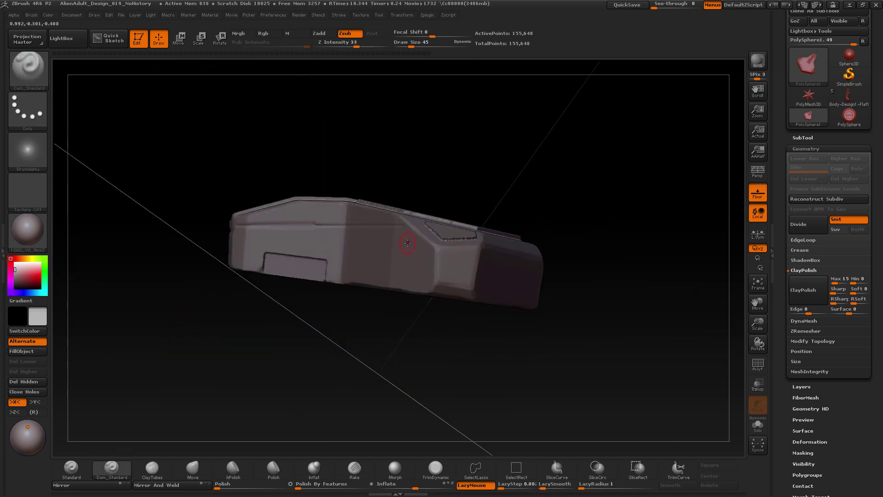
pyautogui.moveTo(626, 294)
pyautogui.mouseDown()
pyautogui.moveTo(628, 337)
pyautogui.moveTo(560, 244)
pyautogui.moveTo(584, 304)
pyautogui.mouseUp()
pyautogui.moveTo(382, 198); pyautogui.dragTo(399, 197)
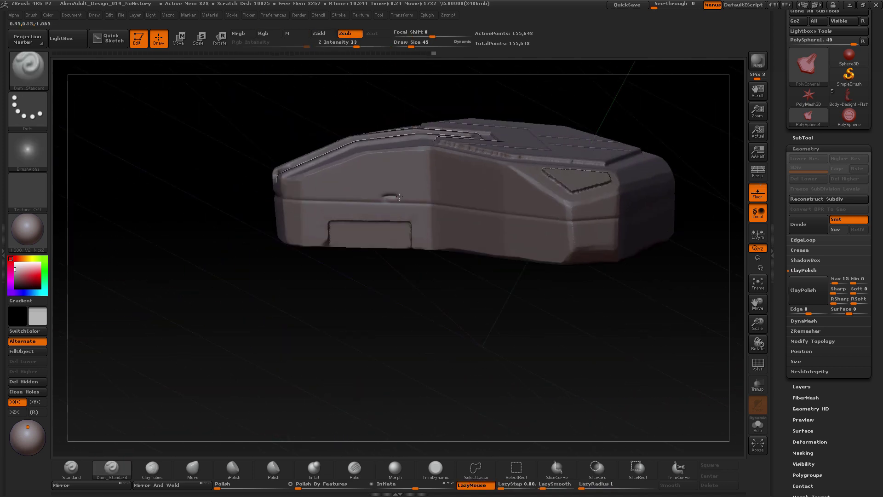
# Step: Stamp round details onto the plate with the Standard brush, a DragRect stroke and a circular alpha
pyautogui.moveTo(400, 350)
pyautogui.mouseDown()
pyautogui.moveTo(402, 305)
pyautogui.moveTo(464, 322)
pyautogui.moveTo(506, 368)
pyautogui.moveTo(511, 331)
pyautogui.mouseUp()
pyautogui.press('b')
pyautogui.press('s')
pyautogui.press('t')
pyautogui.moveTo(398, 192); pyautogui.dragTo(395, 192)
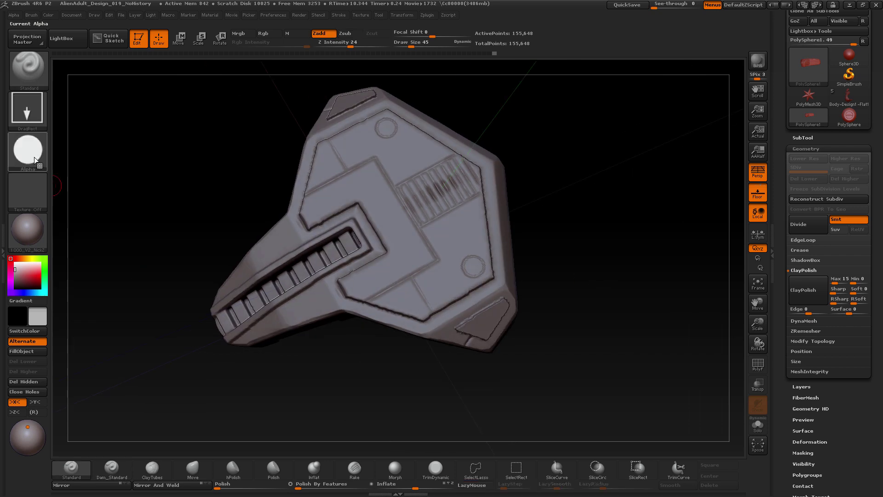
pyautogui.moveTo(488, 239)
pyautogui.mouseDown()
pyautogui.moveTo(471, 262)
pyautogui.moveTo(349, 282)
pyautogui.moveTo(373, 344)
pyautogui.mouseUp()
# Step: Choose the Insert_engine_002 brush and position inserted mesh details on the plate's rear edge
pyautogui.press('b')
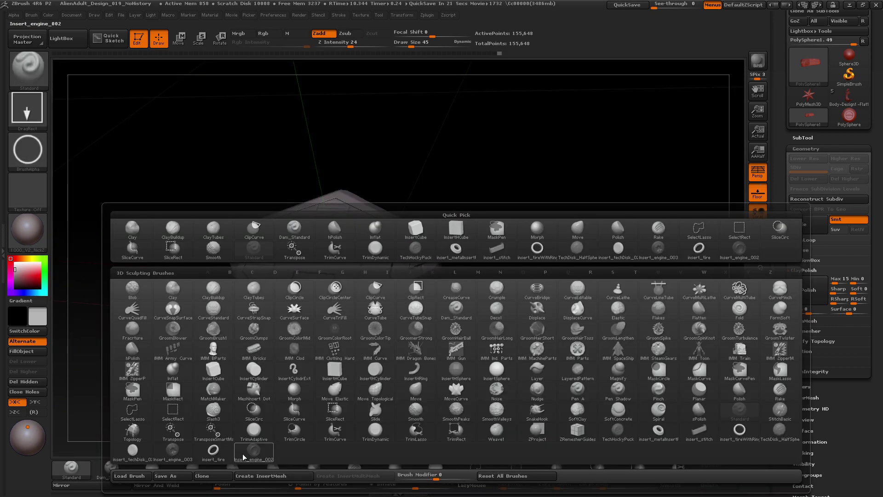
pyautogui.click(242, 453)
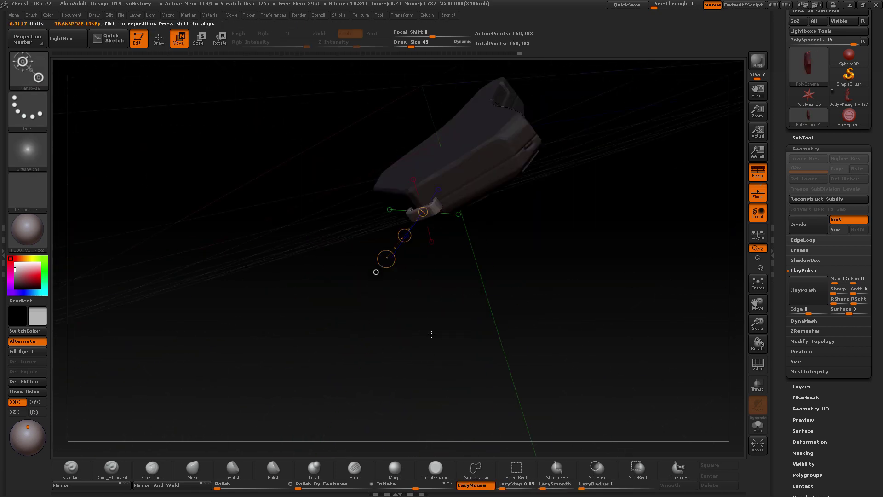
pyautogui.moveTo(432, 334); pyautogui.dragTo(497, 171)
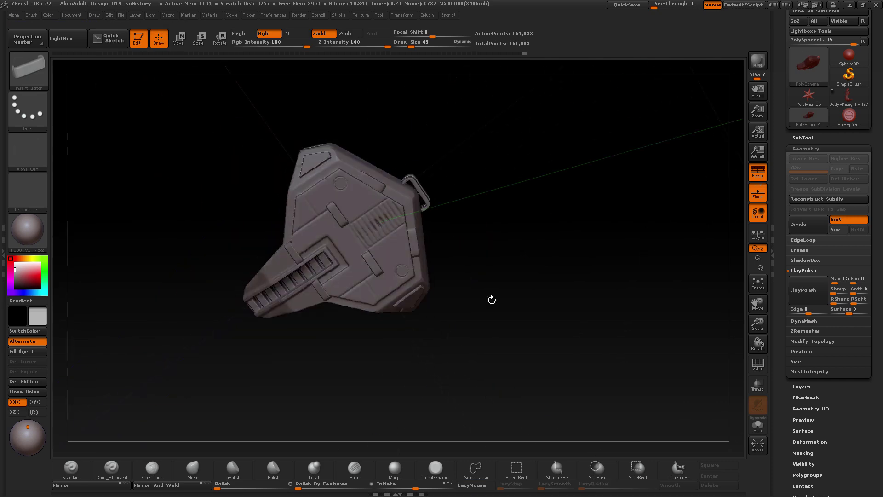
# Step: Rotate and move an inserted strap into place across the rear of the plate's top face
pyautogui.moveTo(490, 299)
pyautogui.mouseDown()
pyautogui.moveTo(400, 253)
pyautogui.moveTo(417, 259)
pyautogui.mouseUp()
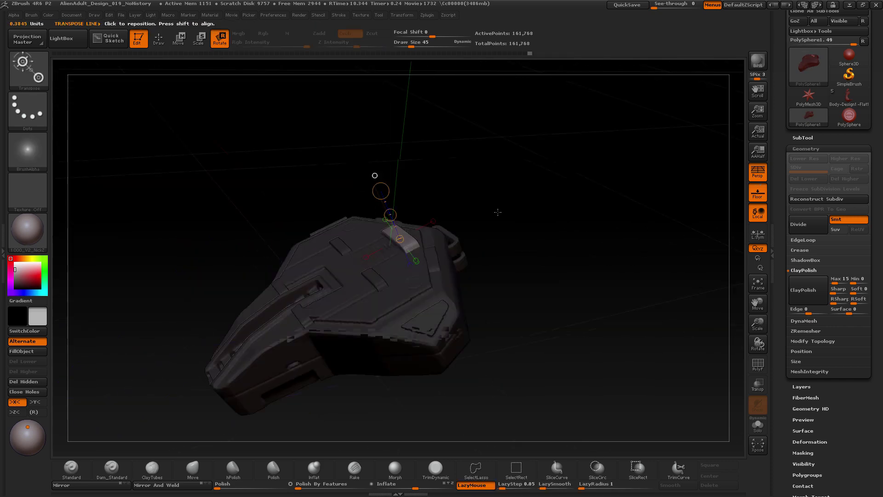
pyautogui.moveTo(463, 196)
pyautogui.mouseDown()
pyautogui.moveTo(474, 262)
pyautogui.moveTo(462, 225)
pyautogui.mouseUp()
pyautogui.moveTo(465, 149); pyautogui.dragTo(429, 132)
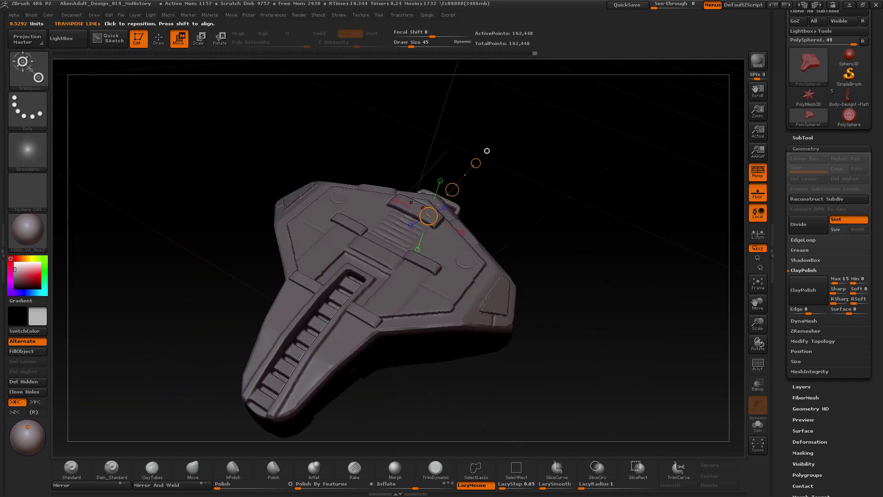
# Step: Switch off perspective and clip a stepped cutout into the plate's underside from the side view
pyautogui.press('p')
pyautogui.moveTo(581, 274); pyautogui.dragTo(187, 167)
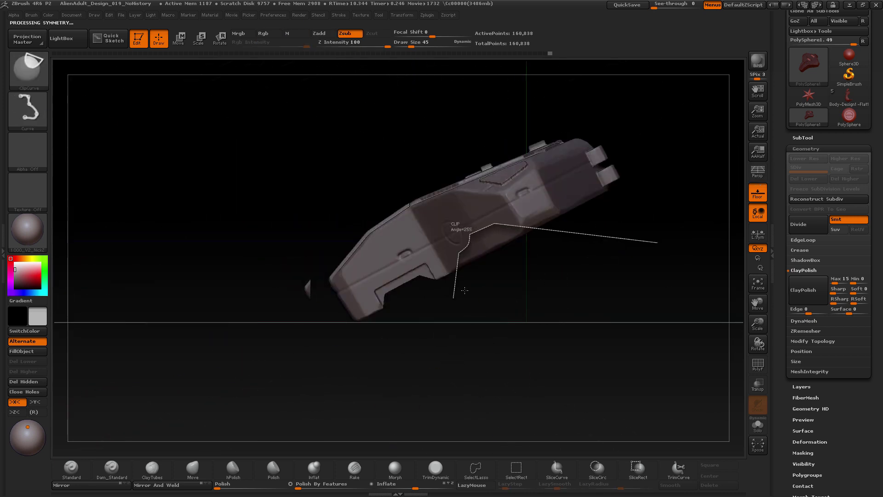
pyautogui.keyDown('ctrl'); pyautogui.keyDown('shift'); pyautogui.moveTo(464, 290); pyautogui.dragTo(464, 291); pyautogui.keyUp('shift'); pyautogui.keyUp('ctrl')
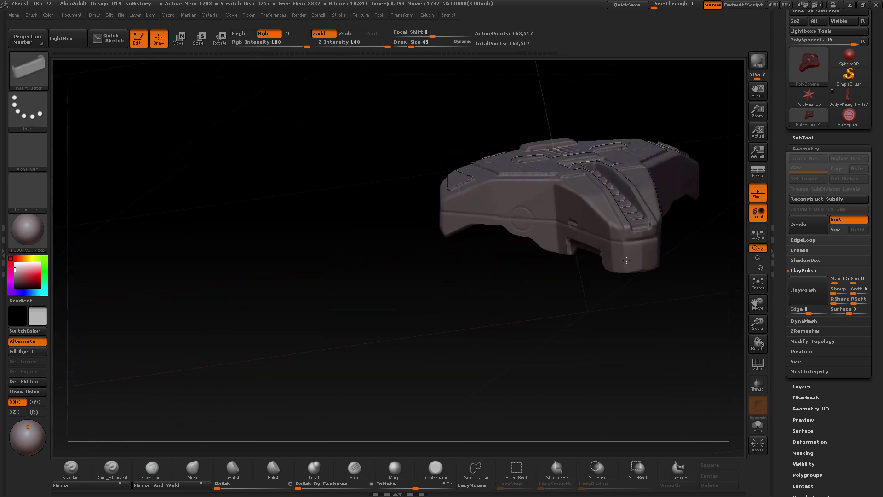
# Step: Clip the plate's underside with a straight ClipCurve cut and decimate the plate to 12% with Decimation Master
pyautogui.moveTo(617, 257); pyautogui.dragTo(622, 324)
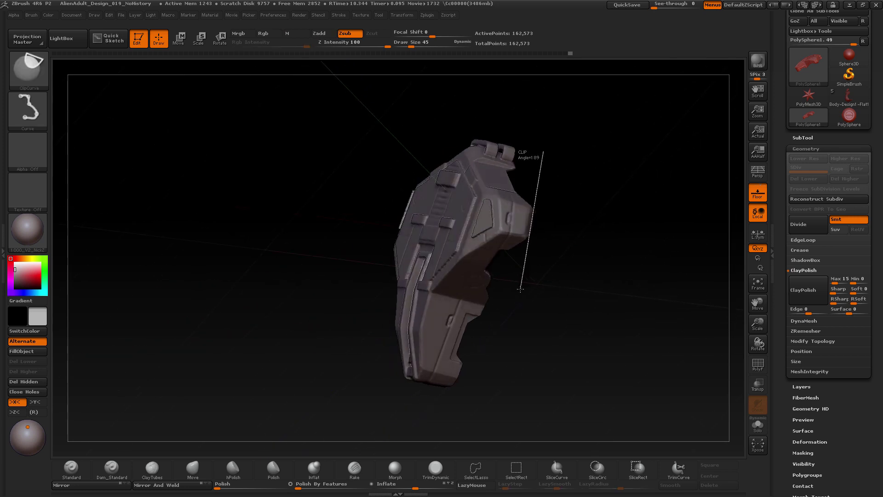
pyautogui.moveTo(623, 192); pyautogui.dragTo(603, 268)
pyautogui.click(427, 15)
pyautogui.moveTo(425, 21); pyautogui.dragTo(784, 26)
pyautogui.click(818, 152)
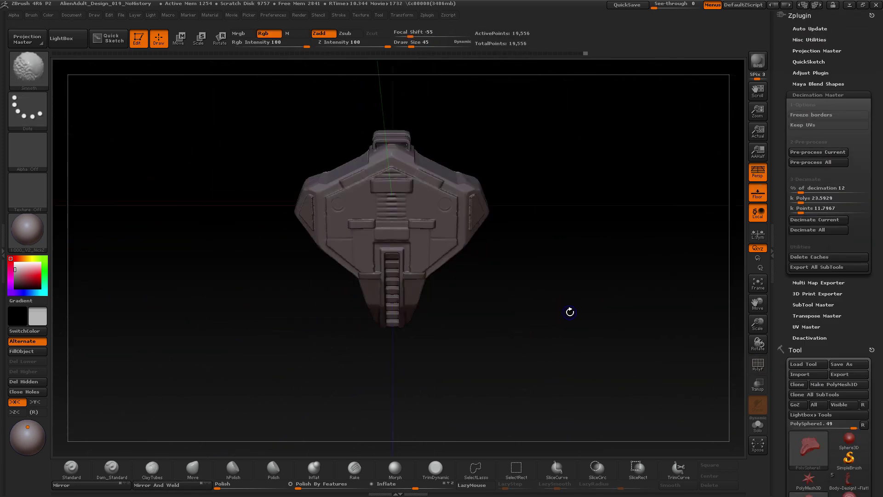
# Step: Rotate the decimated plate with the transpose line so it lies flat and level
pyautogui.moveTo(431, 197); pyautogui.dragTo(551, 149)
pyautogui.moveTo(551, 149); pyautogui.dragTo(560, 209)
pyautogui.press('w')
pyautogui.keyDown('shift'); pyautogui.moveTo(375, 187); pyautogui.dragTo(375, 337); pyautogui.keyUp('shift')
pyautogui.keyDown('shift'); pyautogui.moveTo(375, 262); pyautogui.dragTo(375, 382); pyautogui.keyUp('shift')
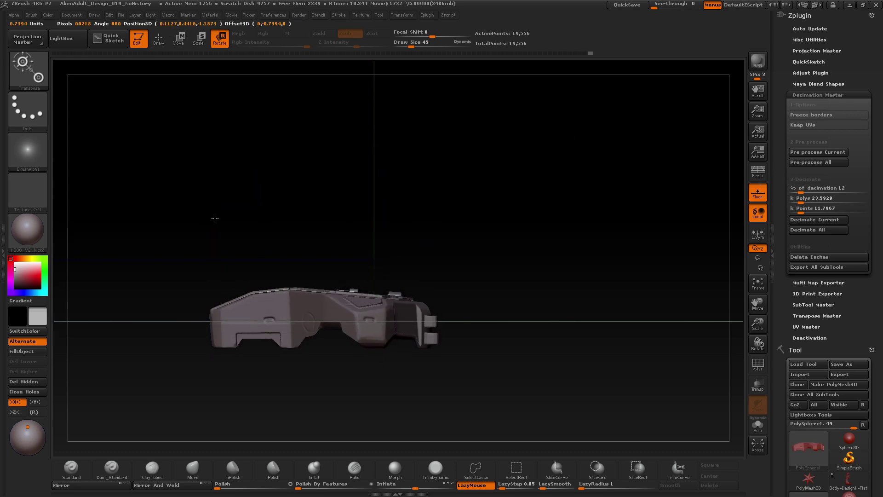
# Step: Orient the view onto the plate's top face and create a new InsertMesh brush from the plate
pyautogui.press('q')
pyautogui.moveTo(552, 188)
pyautogui.mouseDown()
pyautogui.moveTo(581, 229)
pyautogui.moveTo(487, 289)
pyautogui.mouseUp()
pyautogui.press('b')
pyautogui.click(306, 474)
pyautogui.click(387, 162)
# Step: Save the new InsertMesh brush as a preset in the custom insert brushes folder
pyautogui.click(32, 15)
pyautogui.click(94, 33)
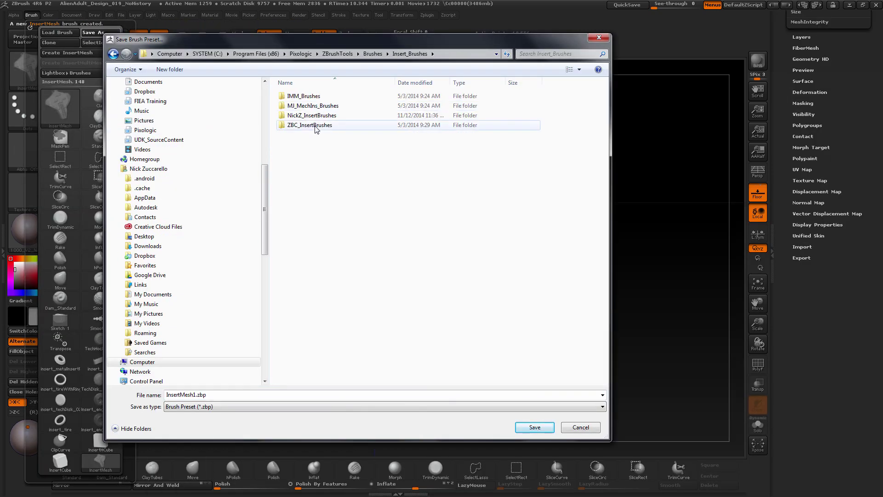
pyautogui.doubleClick(319, 116)
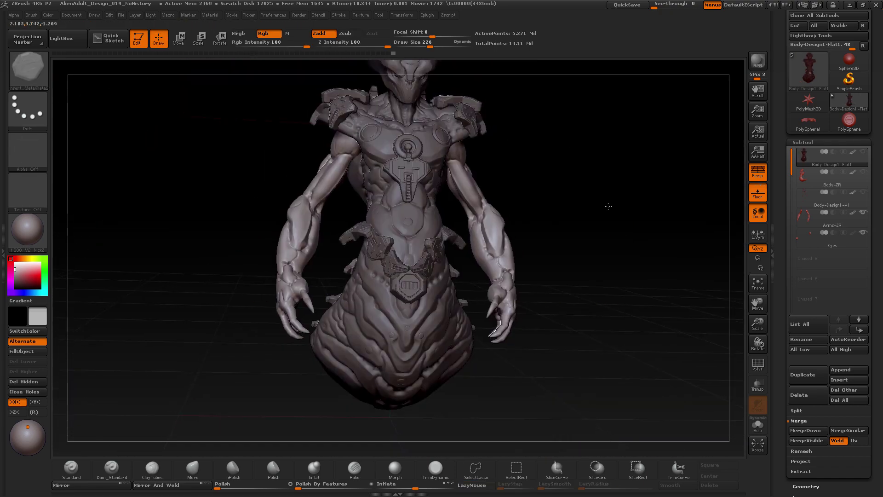
# Step: Load insert brushes from LightBox and add round mechanical parts to the alien's body
pyautogui.moveTo(605, 203)
pyautogui.mouseDown()
pyautogui.moveTo(561, 238)
pyautogui.moveTo(535, 226)
pyautogui.mouseUp()
pyautogui.press(',')
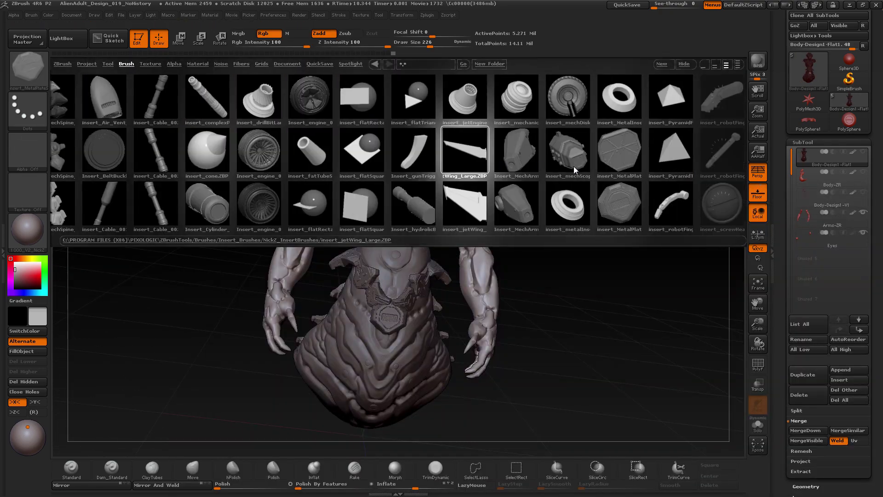
pyautogui.moveTo(573, 167)
pyautogui.mouseDown()
pyautogui.moveTo(736, 90)
pyautogui.moveTo(506, 174)
pyautogui.mouseUp()
pyautogui.doubleClick(517, 179)
pyautogui.moveTo(542, 230); pyautogui.dragTo(587, 231)
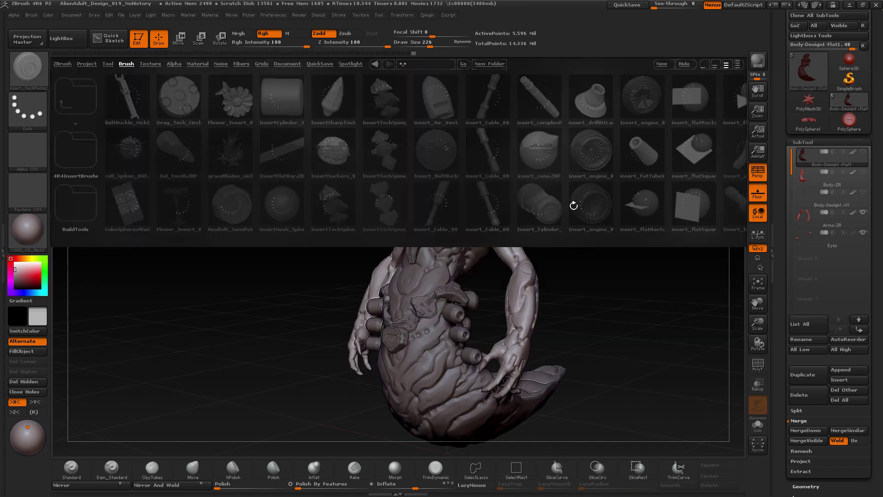
pyautogui.press('s')
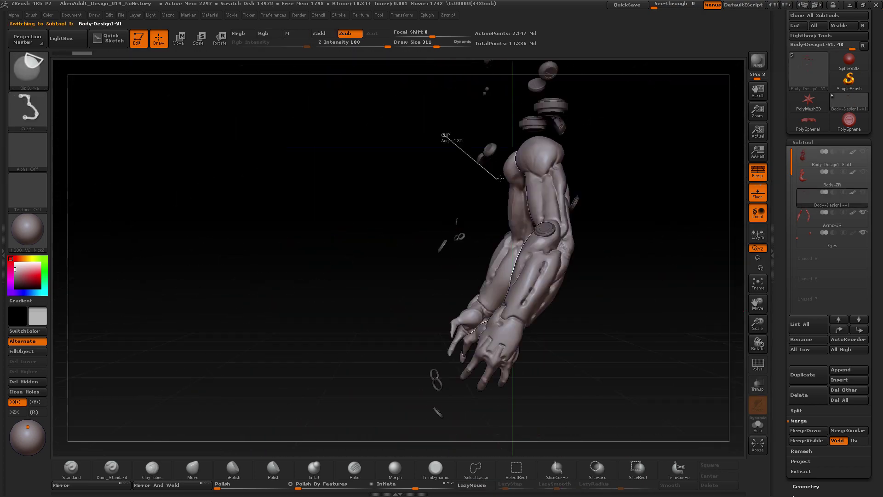
pyautogui.press('b')
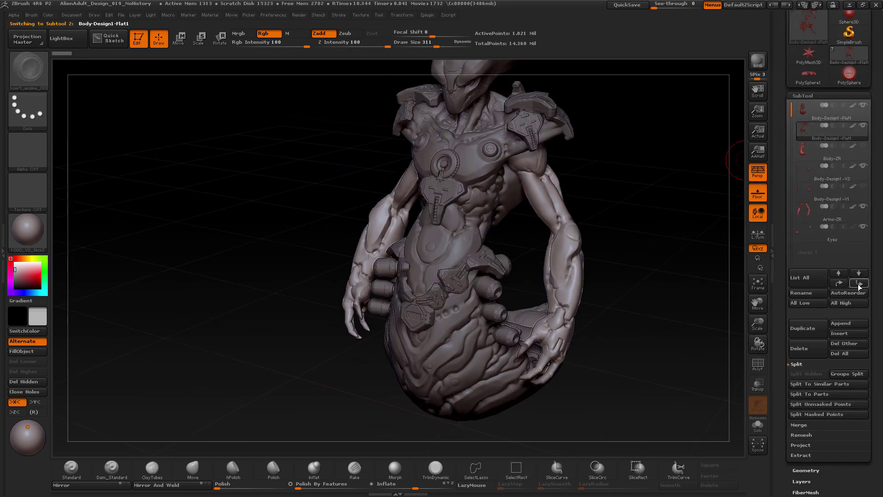
# Step: Save the project as AlienAdult_Design_020_NoHistory.ZPR and restore the full interface
pyautogui.click(708, 403)
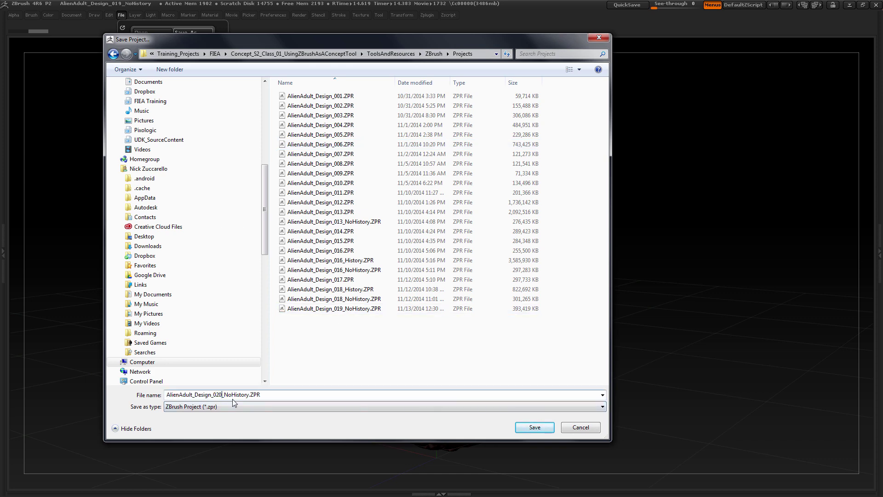
pyautogui.press('Return')
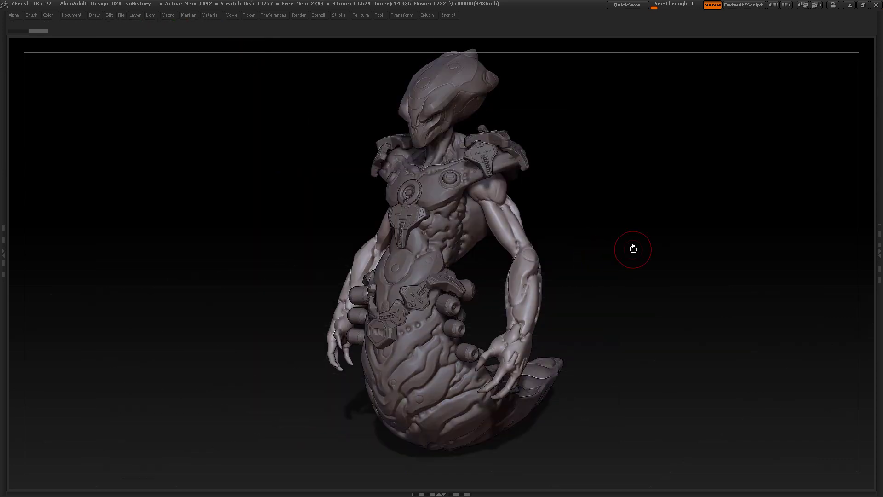
pyautogui.press('Tab')
# Step: Hide the flattened body, select the hard-surface armor subtool and adjust its two inner waist plates with the other parts masked
pyautogui.click(863, 105)
pyautogui.click(863, 125)
pyautogui.keyDown('alt'); pyautogui.click(354, 322); pyautogui.keyUp('alt')
pyautogui.press('w')
pyautogui.keyDown('ctrl'); pyautogui.keyDown('shift'); pyautogui.click(344, 321); pyautogui.keyUp('shift'); pyautogui.keyUp('ctrl')
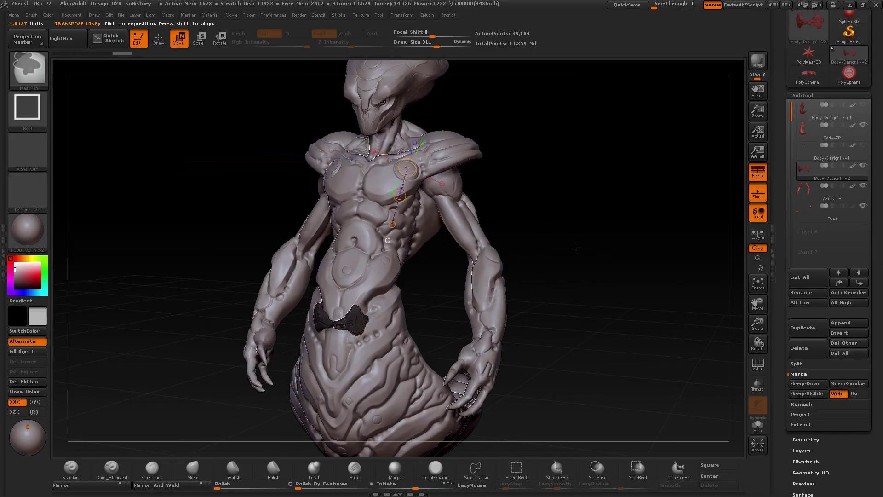
pyautogui.keyDown('ctrl'); pyautogui.keyDown('shift'); pyautogui.click(575, 248); pyautogui.keyUp('shift'); pyautogui.keyUp('ctrl')
pyautogui.moveTo(575, 248)
pyautogui.mouseDown()
pyautogui.moveTo(592, 282)
pyautogui.moveTo(268, 339)
pyautogui.moveTo(340, 183)
pyautogui.moveTo(455, 239)
pyautogui.moveTo(661, 242)
pyautogui.moveTo(646, 262)
pyautogui.mouseUp()
pyautogui.press('r')
pyautogui.press('q')
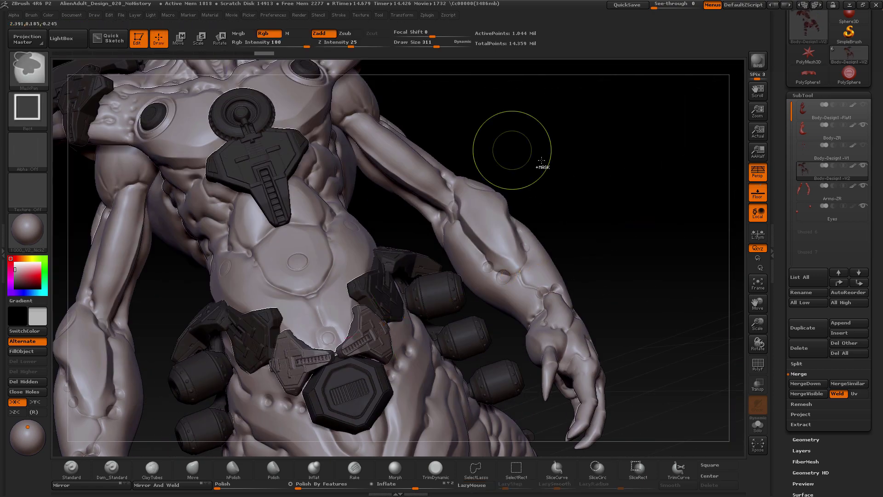
# Step: Clear the armor's mask, set the colour to white and select the organic body subtool
pyautogui.keyDown('ctrl'); pyautogui.moveTo(512, 149); pyautogui.dragTo(542, 165); pyautogui.keyUp('ctrl')
pyautogui.moveTo(542, 165); pyautogui.dragTo(445, 241)
pyautogui.click(14, 263)
pyautogui.moveTo(653, 220)
pyautogui.mouseDown()
pyautogui.moveTo(621, 211)
pyautogui.moveTo(571, 239)
pyautogui.mouseUp()
pyautogui.keyDown('alt'); pyautogui.click(414, 349); pyautogui.keyUp('alt')
# Step: Set the Inactive Subtool Dimming preference to about 0.65
pyautogui.click(273, 15)
pyautogui.click(286, 190)
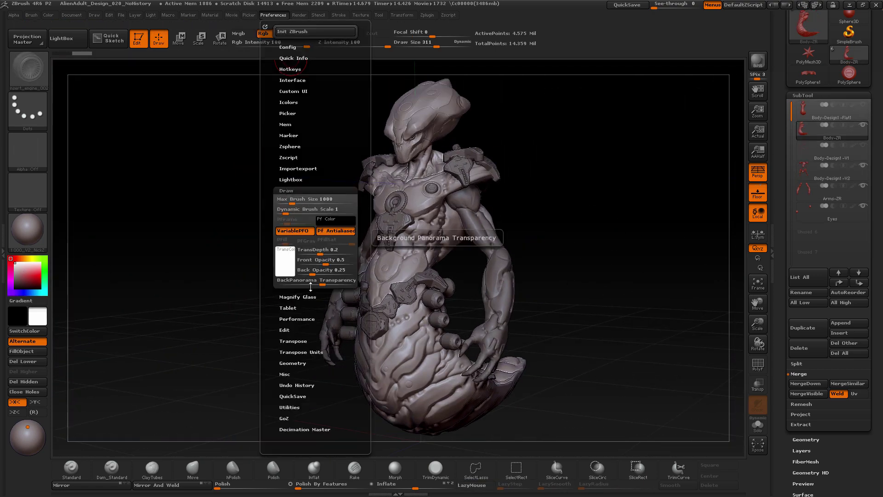
pyautogui.click(288, 191)
pyautogui.click(292, 80)
pyautogui.click(292, 80)
pyautogui.click(284, 279)
pyautogui.click(284, 279)
pyautogui.moveTo(292, 250); pyautogui.dragTo(291, 247)
pyautogui.click(283, 186)
pyautogui.click(282, 186)
pyautogui.click(297, 104)
pyautogui.click(291, 104)
pyautogui.click(285, 279)
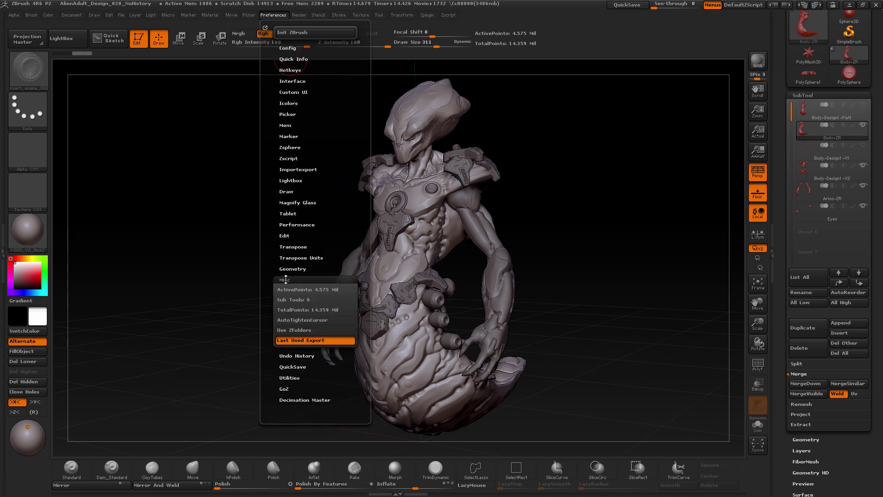
pyautogui.click(284, 236)
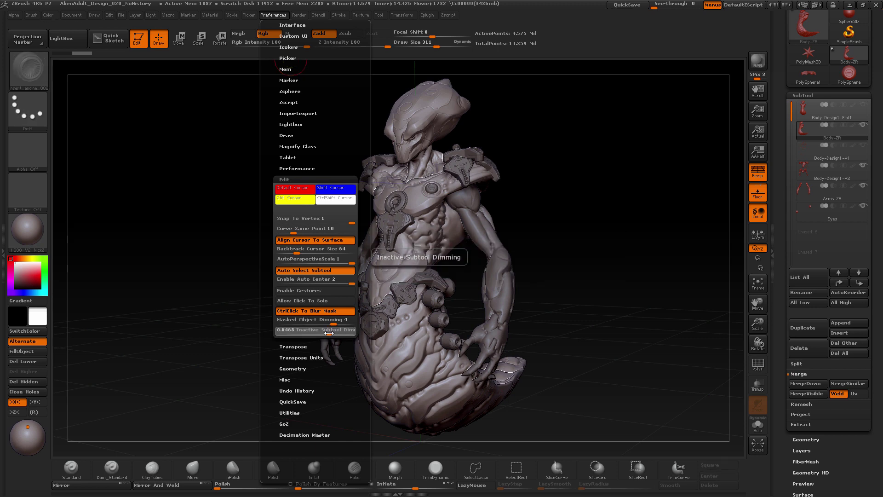
pyautogui.moveTo(276, 318)
pyautogui.mouseDown()
pyautogui.moveTo(232, 316)
pyautogui.moveTo(276, 313)
pyautogui.mouseUp()
# Step: Save the project and start a BPR render of the full alien
pyautogui.hotkey('ctrl', 's')
pyautogui.press('Return')
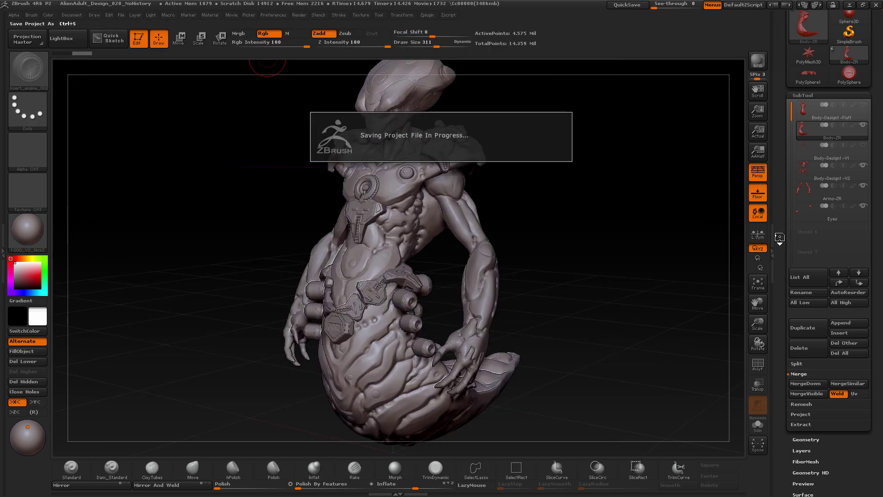
pyautogui.click(773, 252)
pyautogui.hotkey('shift', 'r')
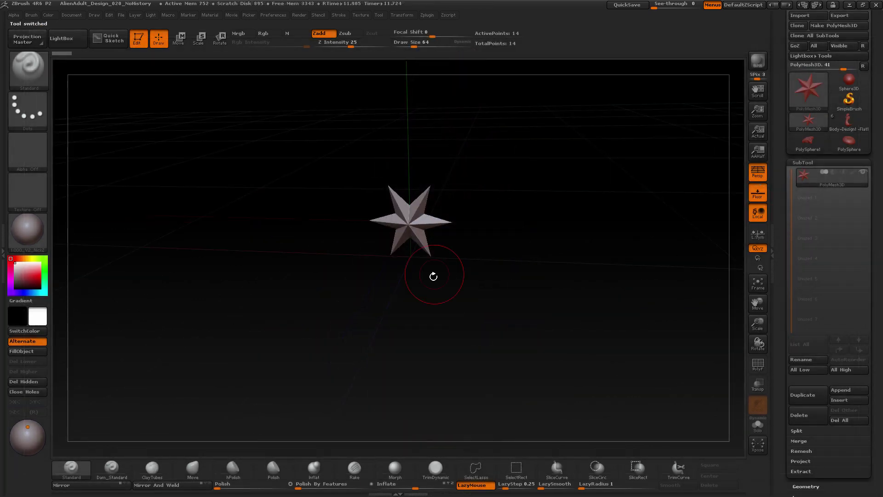
# Step: Load PolySphere.ZTL from LightBox and shape it into a flattened ellipsoid with the Move brush
pyautogui.press(',')
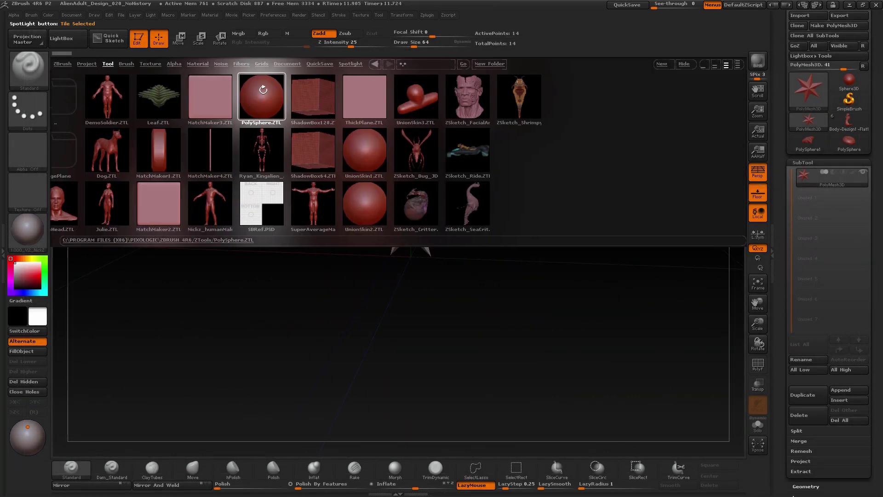
pyautogui.doubleClick(430, 226)
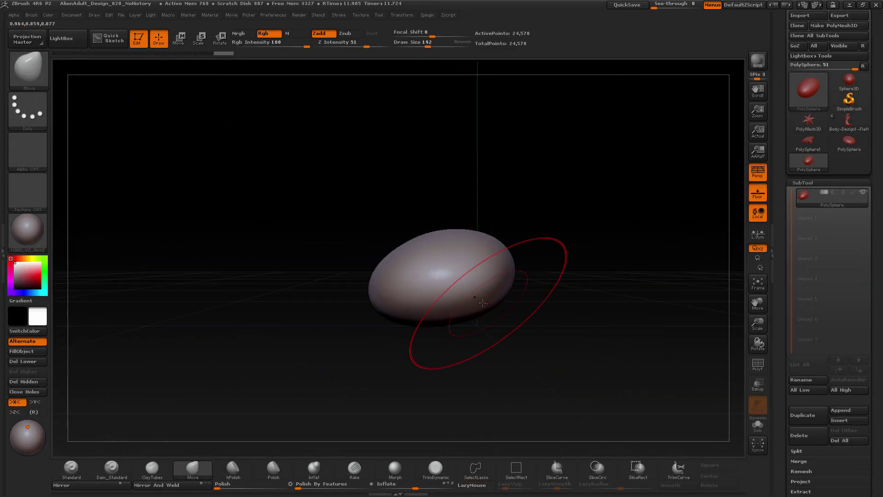
pyautogui.keyDown('shift'); pyautogui.moveTo(529, 318); pyautogui.dragTo(520, 280); pyautogui.keyUp('shift')
# Step: Switch off perspective and clip flat facets into the ellipsoid with the ClipCurve brush
pyautogui.press('p')
pyautogui.keyDown('ctrl'); pyautogui.keyDown('shift'); pyautogui.click(29, 69); pyautogui.keyUp('shift'); pyautogui.keyUp('ctrl')
pyautogui.keyDown('ctrl'); pyautogui.keyDown('shift'); pyautogui.click(201, 119); pyautogui.keyUp('shift'); pyautogui.keyUp('ctrl')
pyautogui.keyDown('ctrl'); pyautogui.keyDown('shift'); pyautogui.moveTo(561, 207); pyautogui.dragTo(206, 311); pyautogui.keyUp('shift'); pyautogui.keyUp('ctrl')
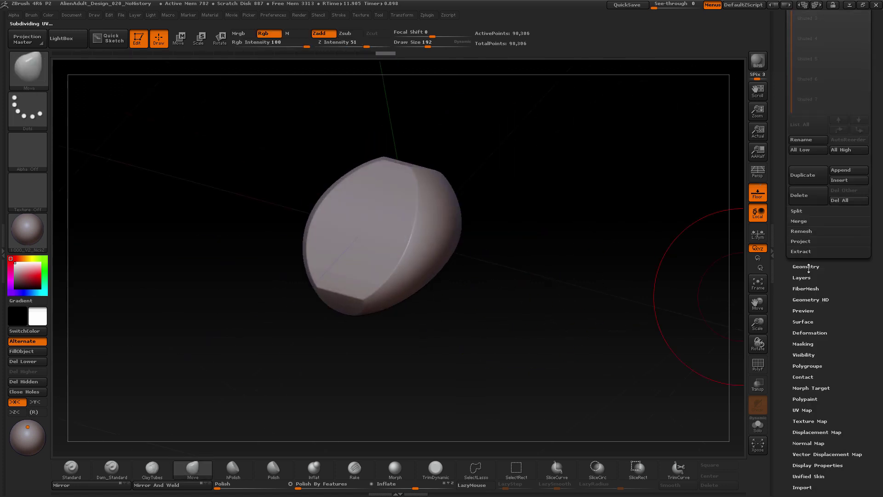
# Step: DynaMesh the faceted form at resolution 256 and clip its sides and underside with ClipCurve
pyautogui.click(803, 262)
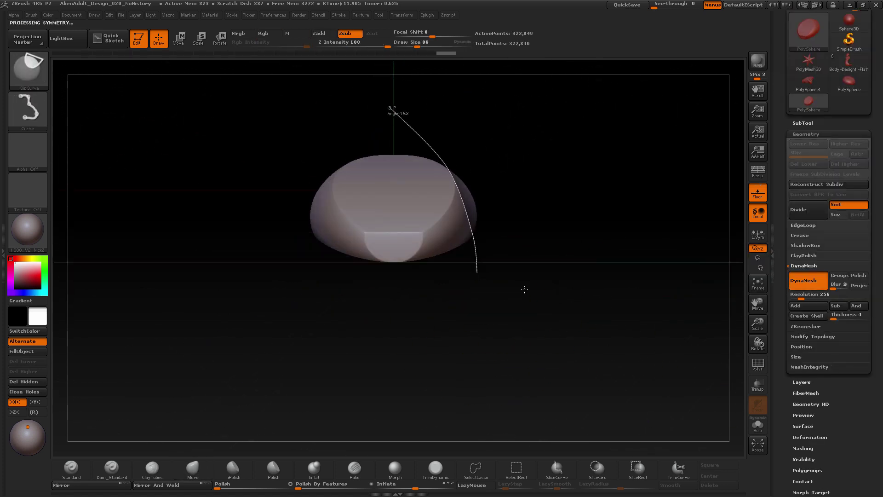
pyautogui.moveTo(487, 302)
pyautogui.mouseDown()
pyautogui.moveTo(569, 230)
pyautogui.moveTo(531, 314)
pyautogui.moveTo(529, 295)
pyautogui.mouseUp()
pyautogui.moveTo(351, 315)
pyautogui.keyDown('ctrl'); pyautogui.keyDown('shift'); pyautogui.mouseDown()
pyautogui.moveTo(192, 320)
pyautogui.moveTo(185, 386)
pyautogui.mouseUp(); pyautogui.keyUp('shift'); pyautogui.keyUp('ctrl')
pyautogui.moveTo(520, 359)
pyautogui.mouseDown()
pyautogui.moveTo(558, 311)
pyautogui.moveTo(501, 338)
pyautogui.mouseUp()
pyautogui.press('s')
pyautogui.moveTo(478, 349); pyautogui.dragTo(483, 349)
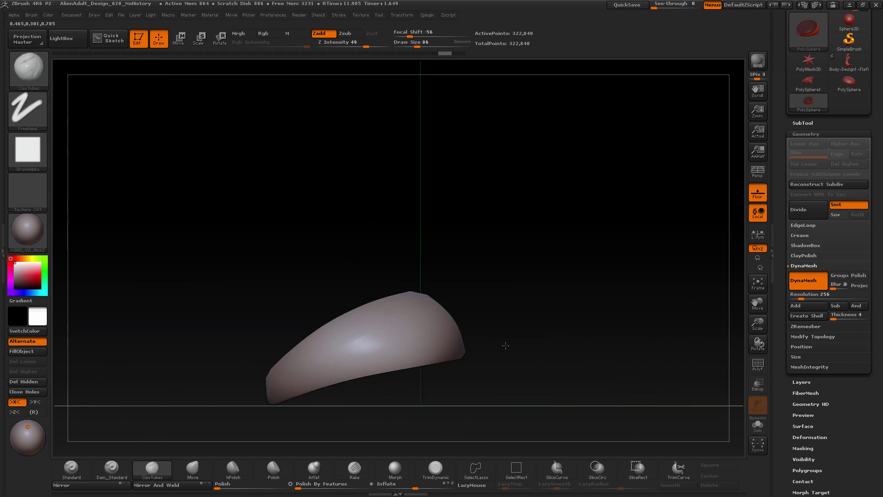
# Step: Apply ClayPolish to the form and clip notches into its rear end and underside
pyautogui.moveTo(503, 346)
pyautogui.mouseDown()
pyautogui.moveTo(480, 320)
pyautogui.moveTo(389, 270)
pyautogui.moveTo(404, 411)
pyautogui.moveTo(498, 352)
pyautogui.mouseUp()
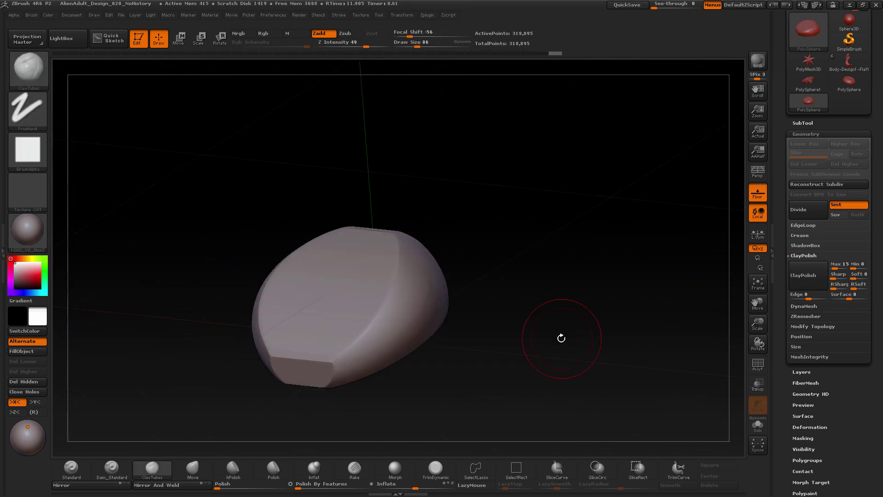
pyautogui.moveTo(581, 348)
pyautogui.mouseDown()
pyautogui.moveTo(474, 303)
pyautogui.moveTo(532, 302)
pyautogui.moveTo(551, 170)
pyautogui.moveTo(580, 320)
pyautogui.moveTo(552, 257)
pyautogui.mouseUp()
pyautogui.moveTo(552, 163)
pyautogui.keyDown('ctrl'); pyautogui.keyDown('shift'); pyautogui.mouseDown()
pyautogui.moveTo(513, 280)
pyautogui.moveTo(491, 247)
pyautogui.mouseUp(); pyautogui.keyUp('shift'); pyautogui.keyUp('ctrl')
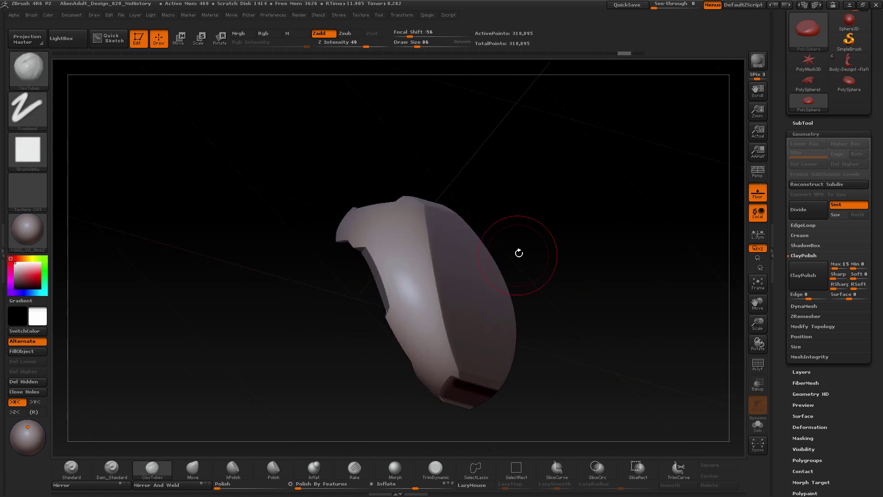
# Step: Try masking everything except a rectangle on the front face and moving that area inward
pyautogui.moveTo(518, 253)
pyautogui.mouseDown()
pyautogui.moveTo(555, 341)
pyautogui.moveTo(367, 205)
pyautogui.moveTo(588, 304)
pyautogui.moveTo(570, 336)
pyautogui.moveTo(531, 366)
pyautogui.mouseUp()
pyautogui.press('ctrl')
pyautogui.moveTo(427, 350); pyautogui.dragTo(385, 382)
pyautogui.keyDown('ctrl'); pyautogui.click(384, 383); pyautogui.keyUp('ctrl')
pyautogui.press('w')
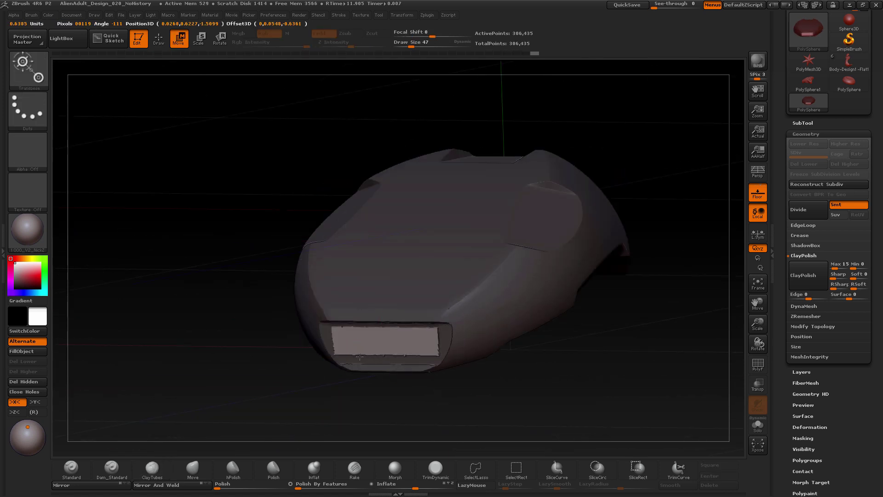
pyautogui.press('q')
# Step: Try masking the front view with straight and curved cuts to isolate a tapered front panel and move it inward
pyautogui.keyDown('shift'); pyautogui.moveTo(257, 114); pyautogui.dragTo(181, 69); pyautogui.keyUp('shift')
pyautogui.keyDown('alt'); pyautogui.moveTo(311, 400); pyautogui.dragTo(257, 423); pyautogui.keyUp('alt')
pyautogui.keyDown('ctrl'); pyautogui.moveTo(224, 333); pyautogui.dragTo(290, 400); pyautogui.keyUp('ctrl')
pyautogui.keyDown('ctrl'); pyautogui.click(465, 389); pyautogui.keyUp('ctrl')
pyautogui.keyDown('ctrl'); pyautogui.moveTo(216, 400); pyautogui.dragTo(479, 366); pyautogui.keyUp('ctrl')
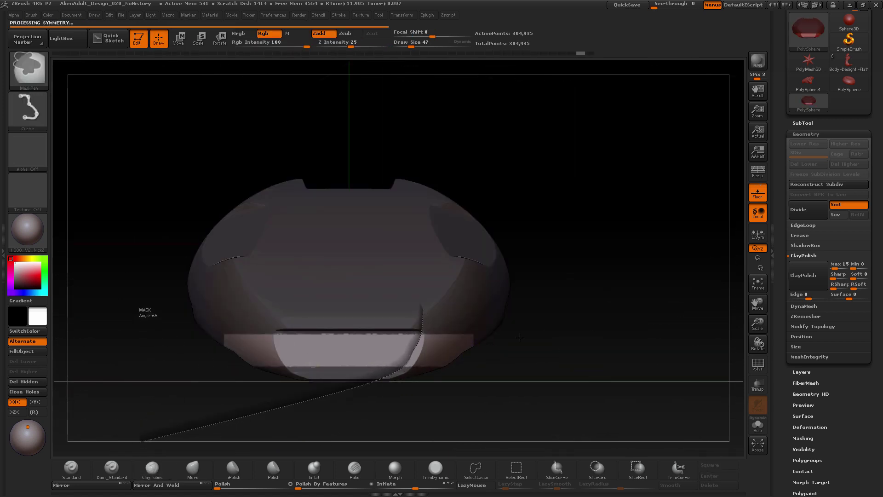
pyautogui.press('w')
pyautogui.moveTo(322, 405); pyautogui.dragTo(370, 396)
pyautogui.press('q')
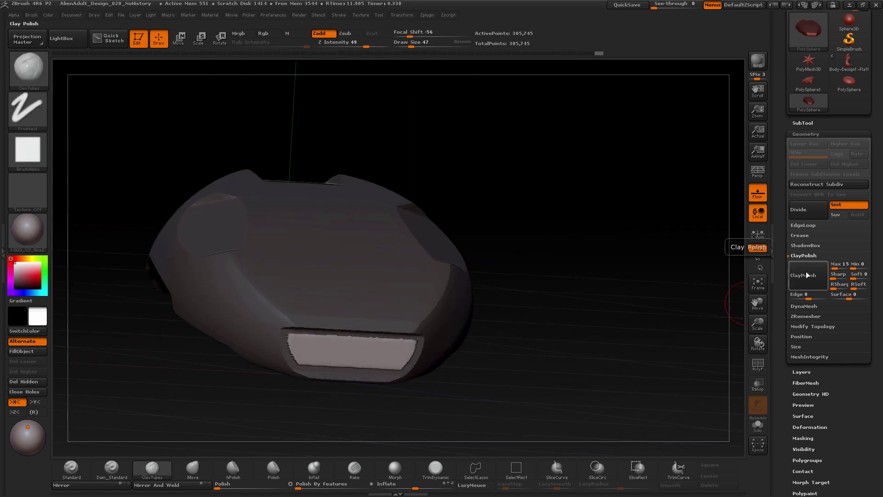
# Step: Apply ClayPolish, clear the mask and re-DynaMesh the form at resolution 512
pyautogui.click(808, 276)
pyautogui.keyDown('ctrl'); pyautogui.moveTo(635, 312); pyautogui.dragTo(593, 354); pyautogui.keyUp('ctrl')
pyautogui.moveTo(612, 322); pyautogui.dragTo(584, 361)
pyautogui.click(803, 305)
pyautogui.keyDown('ctrl'); pyautogui.moveTo(644, 308); pyautogui.dragTo(567, 373); pyautogui.keyUp('ctrl')
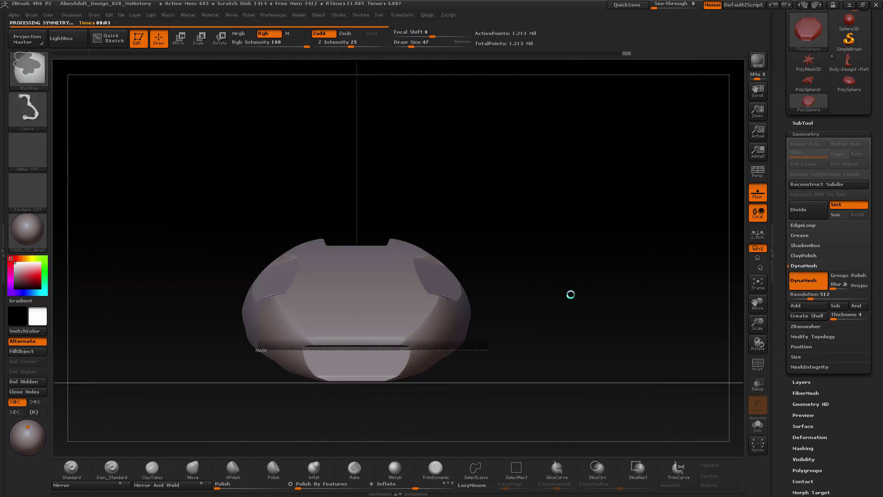
# Step: Mask around the tapered front panel on the denser mesh, recess it with the transpose line and switch perspective on
pyautogui.keyDown('alt'); pyautogui.moveTo(234, 366); pyautogui.dragTo(280, 336); pyautogui.keyUp('alt')
pyautogui.keyDown('ctrl'); pyautogui.keyDown('shift'); pyautogui.moveTo(490, 259); pyautogui.dragTo(463, 386); pyautogui.keyUp('shift'); pyautogui.keyUp('ctrl')
pyautogui.moveTo(634, 331); pyautogui.dragTo(575, 363)
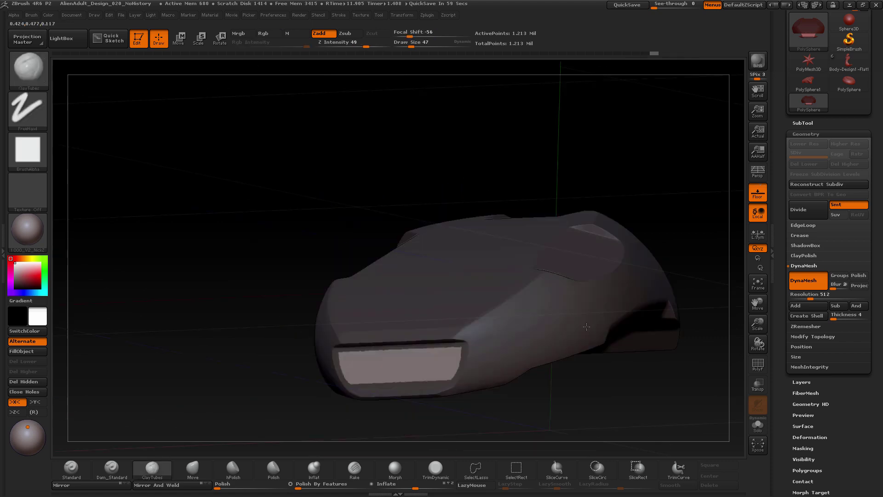
pyautogui.keyDown('ctrl'); pyautogui.keyDown('shift'); pyautogui.moveTo(479, 337); pyautogui.dragTo(410, 277); pyautogui.keyUp('shift'); pyautogui.keyUp('ctrl')
pyautogui.moveTo(574, 331); pyautogui.dragTo(437, 363)
pyautogui.press('w')
pyautogui.press('q')
pyautogui.press('p')
# Step: Apply ClayPolish to sharpen the recessed front panel and clear the mask
pyautogui.click(803, 255)
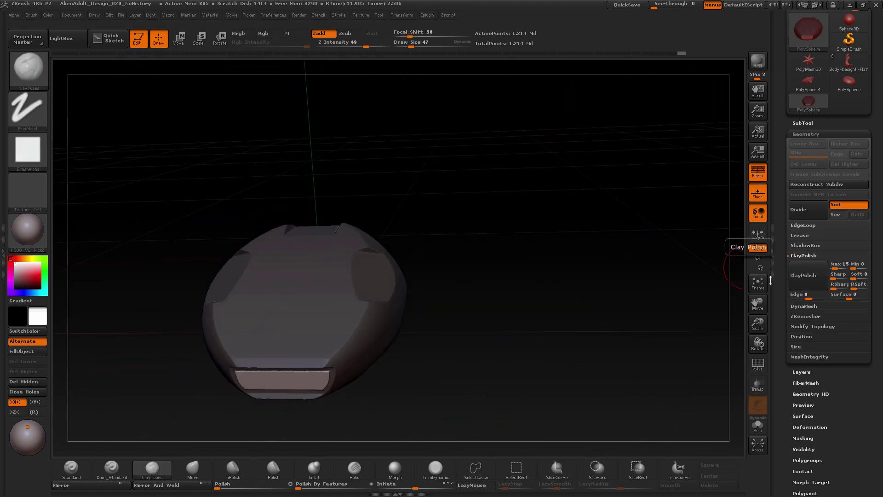
pyautogui.keyDown('ctrl'); pyautogui.moveTo(639, 294); pyautogui.dragTo(598, 331); pyautogui.keyUp('ctrl')
pyautogui.moveTo(594, 322)
pyautogui.mouseDown()
pyautogui.moveTo(522, 305)
pyautogui.moveTo(496, 331)
pyautogui.mouseUp()
# Step: Browse the LightBox brush folders and choose the InsertFlatBar brush
pyautogui.press('b')
pyautogui.press('i')
pyautogui.click(414, 374)
pyautogui.press(',')
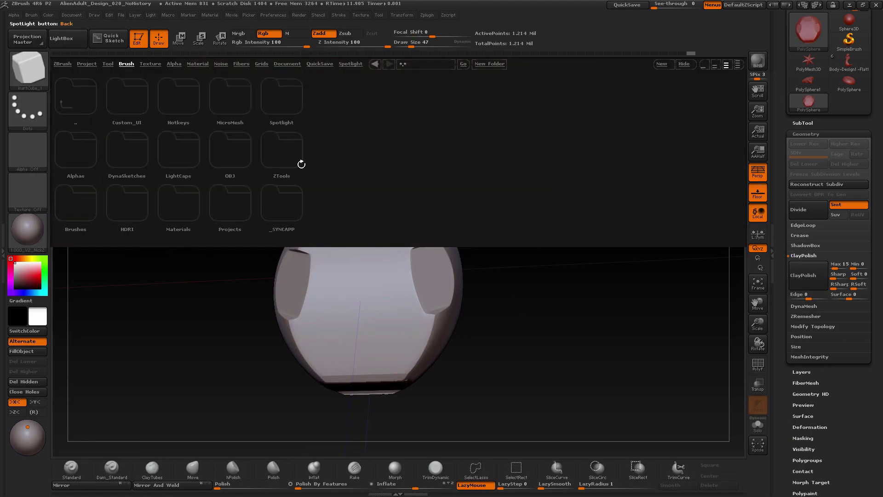
pyautogui.doubleClick(83, 198)
pyautogui.doubleClick(157, 151)
pyautogui.press(',')
# Step: Insert a flat bar in the form's rear notch, duplicate it into a row of parallel slats and scale them to fit
pyautogui.moveTo(410, 138); pyautogui.dragTo(442, 183)
pyautogui.moveTo(354, 193); pyautogui.dragTo(388, 195)
pyautogui.keyDown('alt'); pyautogui.moveTo(487, 184); pyautogui.dragTo(529, 184); pyautogui.keyUp('alt')
pyautogui.press('w')
pyautogui.keyDown('ctrl'); pyautogui.moveTo(323, 224); pyautogui.dragTo(323, 225); pyautogui.keyUp('ctrl')
pyautogui.press('1')
pyautogui.press('1')
pyautogui.moveTo(502, 184)
pyautogui.mouseDown()
pyautogui.moveTo(489, 150)
pyautogui.moveTo(506, 193)
pyautogui.moveTo(497, 184)
pyautogui.moveTo(467, 240)
pyautogui.moveTo(492, 262)
pyautogui.mouseUp()
pyautogui.press('r')
pyautogui.press('q')
pyautogui.keyDown('alt'); pyautogui.moveTo(529, 239); pyautogui.dragTo(551, 202); pyautogui.keyUp('alt')
pyautogui.moveTo(552, 203)
pyautogui.mouseDown()
pyautogui.moveTo(585, 217)
pyautogui.moveTo(570, 250)
pyautogui.mouseUp()
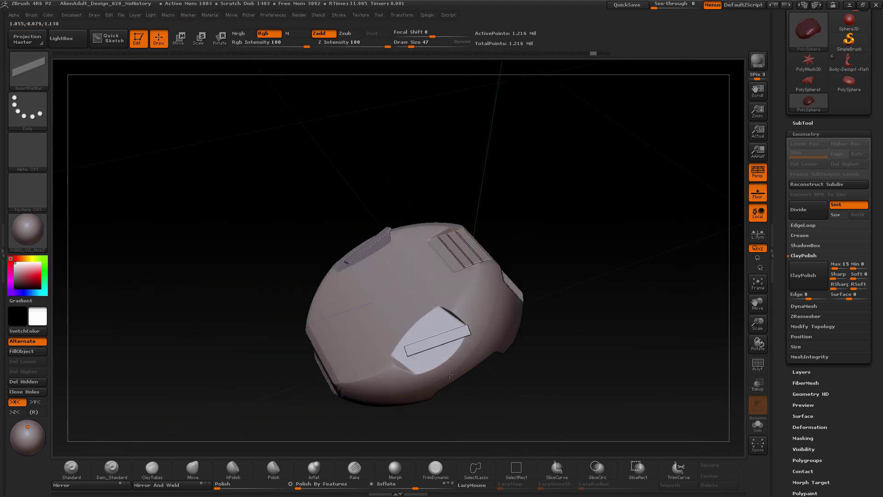
# Step: Choose the flat triangle insert brush from LightBox and draw mirrored triangles on the side facets
pyautogui.press(',')
pyautogui.moveTo(549, 347)
pyautogui.mouseDown()
pyautogui.moveTo(559, 298)
pyautogui.moveTo(534, 332)
pyautogui.mouseUp()
pyautogui.doubleClick(683, 202)
pyautogui.press(',')
pyautogui.moveTo(436, 344); pyautogui.dragTo(458, 366)
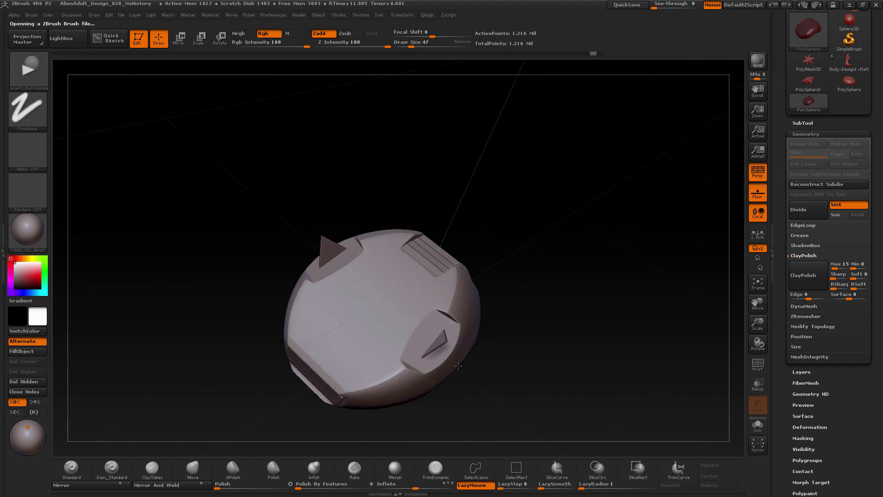
# Step: Scale, rotate and move the mirrored triangles onto the recessed panel beside the slats
pyautogui.press('r')
pyautogui.moveTo(551, 299); pyautogui.dragTo(220, 286)
pyautogui.press('e')
pyautogui.press('w')
pyautogui.moveTo(415, 308); pyautogui.dragTo(400, 224)
pyautogui.moveTo(407, 267); pyautogui.dragTo(401, 234)
# Step: Duplicate the two triangles with the transpose line and offset the copies down the recessed panel
pyautogui.moveTo(666, 251); pyautogui.dragTo(614, 258)
pyautogui.moveTo(365, 215); pyautogui.dragTo(391, 364)
pyautogui.keyDown('ctrl'); pyautogui.moveTo(378, 290); pyautogui.dragTo(385, 322); pyautogui.keyUp('ctrl')
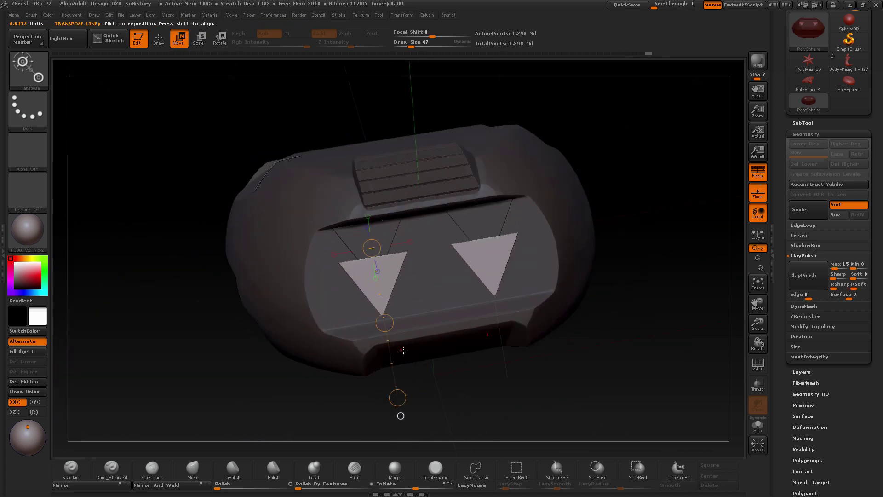
# Step: Arrange the duplicated triangles tip to tip with the originals on the recessed panel and isolate them briefly for a check
pyautogui.moveTo(427, 190); pyautogui.dragTo(398, 202)
pyautogui.moveTo(326, 193)
pyautogui.mouseDown()
pyautogui.moveTo(134, 193)
pyautogui.moveTo(221, 257)
pyautogui.moveTo(165, 275)
pyautogui.mouseUp()
pyautogui.press('w')
pyautogui.moveTo(460, 340)
pyautogui.mouseDown()
pyautogui.moveTo(504, 359)
pyautogui.moveTo(519, 331)
pyautogui.mouseUp()
pyautogui.press('q')
pyautogui.keyDown('ctrl'); pyautogui.keyDown('shift'); pyautogui.click(404, 272); pyautogui.keyUp('shift'); pyautogui.keyUp('ctrl')
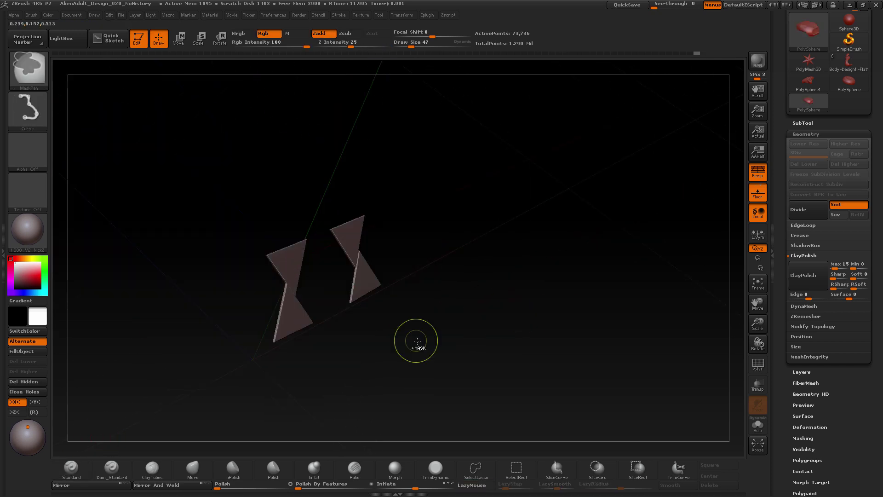
pyautogui.keyDown('ctrl'); pyautogui.keyDown('shift'); pyautogui.click(417, 345); pyautogui.keyUp('shift'); pyautogui.keyUp('ctrl')
# Step: Reposition the triangles on the recessed panel with the transpose line and turn off perspective
pyautogui.press('w')
pyautogui.moveTo(277, 306); pyautogui.dragTo(353, 314)
pyautogui.moveTo(414, 331); pyautogui.dragTo(390, 321)
pyautogui.moveTo(506, 331); pyautogui.dragTo(258, 317)
pyautogui.click(374, 286)
pyautogui.keyDown('alt'); pyautogui.moveTo(221, 239); pyautogui.dragTo(317, 257); pyautogui.keyUp('alt')
pyautogui.press('p')
pyautogui.moveTo(516, 118); pyautogui.dragTo(470, 369)
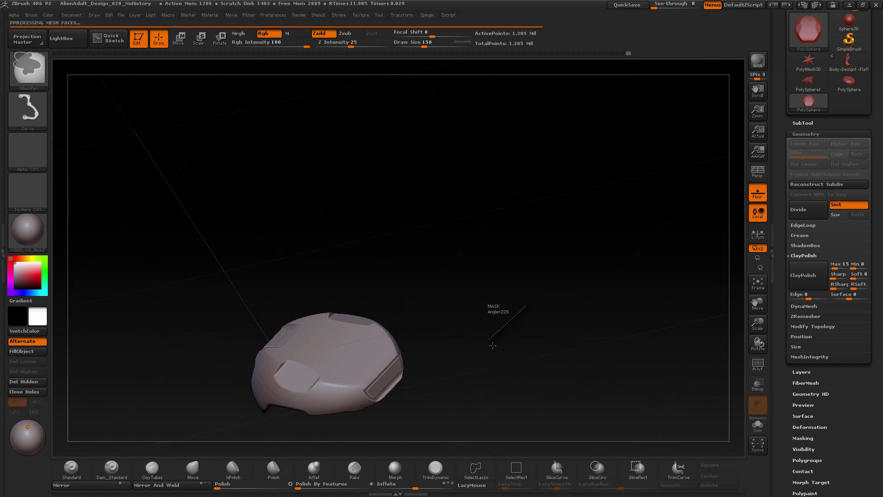
pyautogui.moveTo(507, 346); pyautogui.dragTo(488, 322)
# Step: Set up the Standard brush with the DragRect stroke and a square alpha
pyautogui.click(71, 469)
pyautogui.click(28, 111)
pyautogui.click(121, 120)
pyautogui.click(28, 151)
pyautogui.click(230, 198)
pyautogui.moveTo(487, 363)
pyautogui.keyDown('alt'); pyautogui.mouseDown()
pyautogui.moveTo(487, 318)
pyautogui.moveTo(488, 340)
pyautogui.mouseUp(); pyautogui.keyUp('alt')
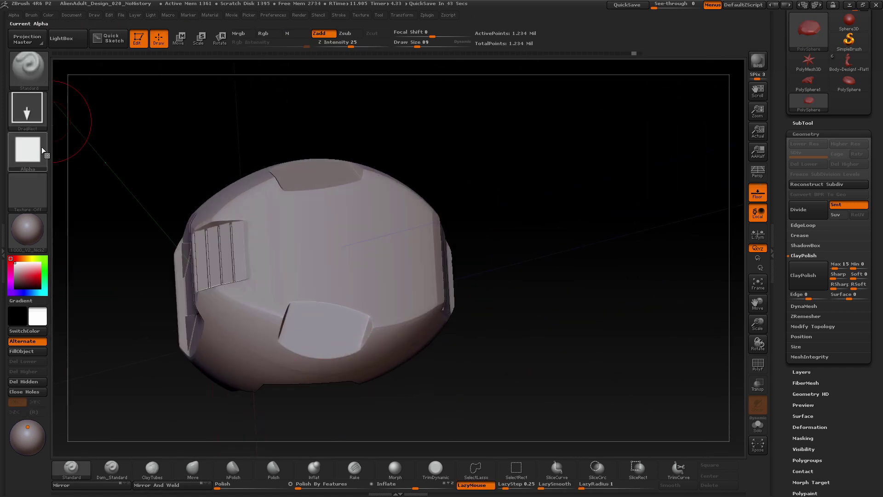
pyautogui.click(31, 15)
pyautogui.moveTo(506, 295)
pyautogui.mouseDown()
pyautogui.moveTo(487, 331)
pyautogui.moveTo(529, 299)
pyautogui.mouseUp()
# Step: Load the Drag_Grid_001 brush from LightBox for adding line patterns to the plate
pyautogui.click(71, 74)
pyautogui.doubleClick(180, 101)
pyautogui.doubleClick(177, 103)
pyautogui.moveTo(322, 322); pyautogui.dragTo(210, 327)
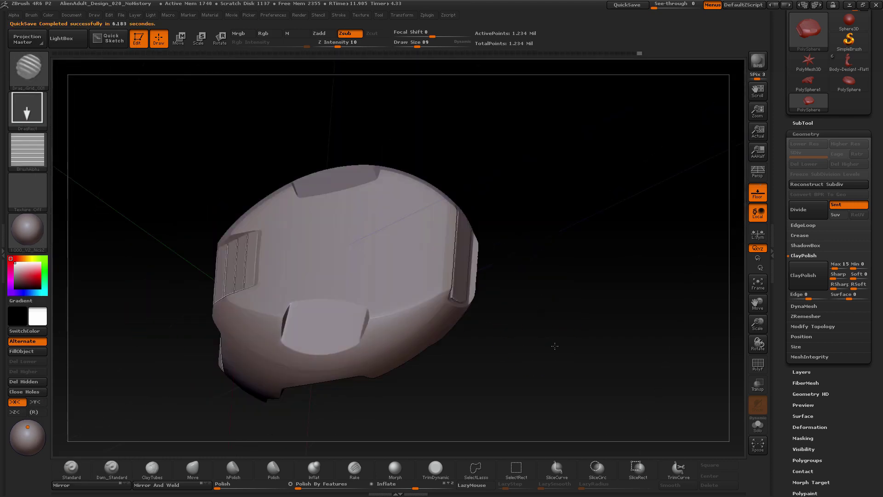
# Step: Mask everything around the side facets, stamp the parallel grid lines into them and clear the mask
pyautogui.moveTo(233, 316); pyautogui.dragTo(318, 307)
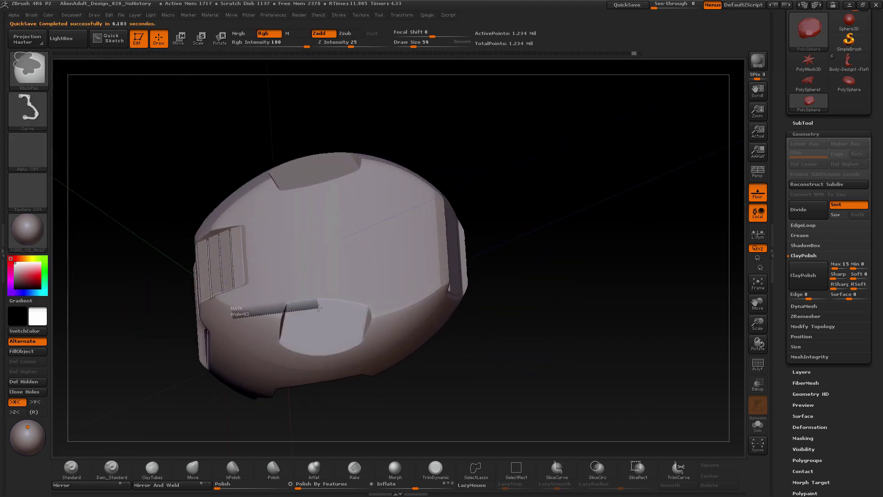
pyautogui.moveTo(440, 382); pyautogui.dragTo(483, 306)
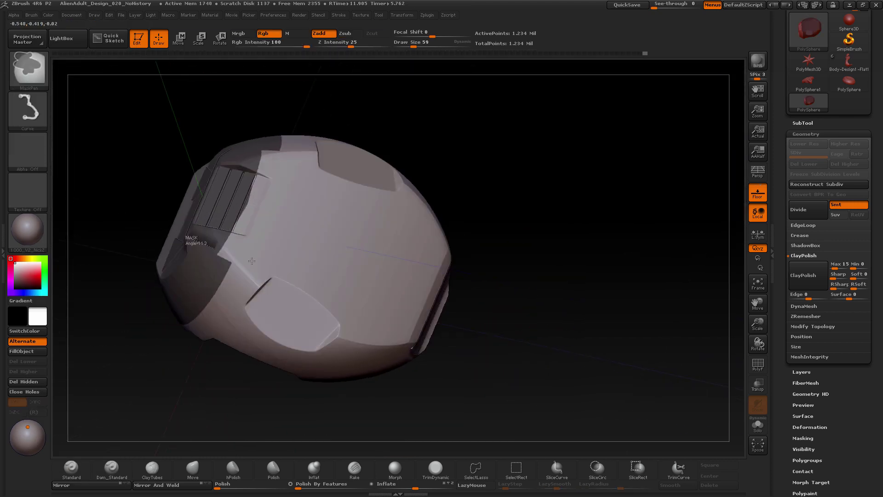
pyautogui.moveTo(197, 400); pyautogui.dragTo(330, 266)
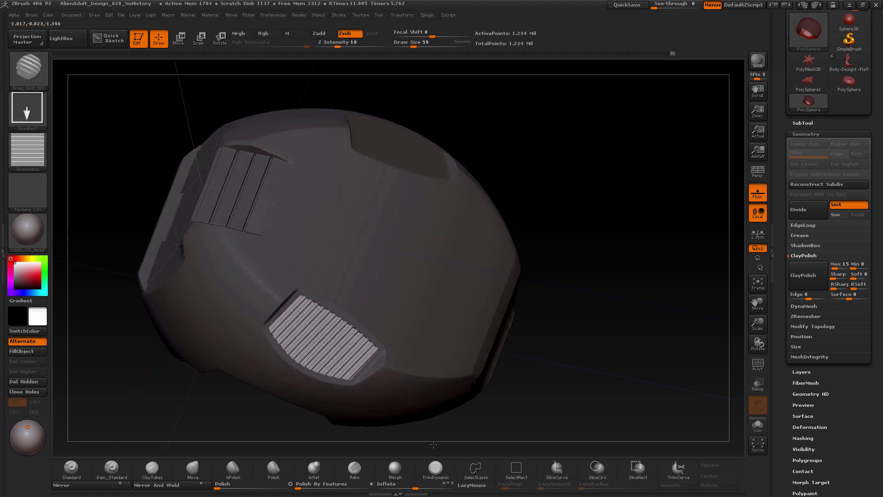
pyautogui.moveTo(612, 395)
pyautogui.mouseDown()
pyautogui.moveTo(597, 374)
pyautogui.moveTo(469, 329)
pyautogui.mouseUp()
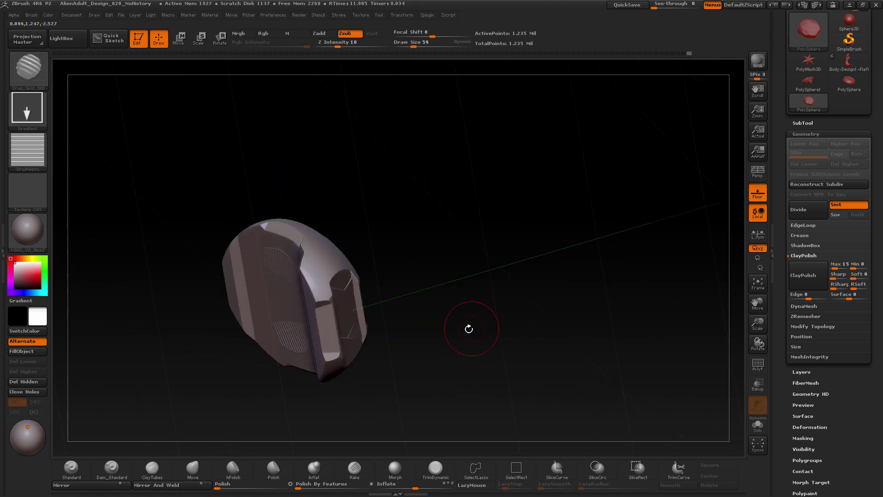
pyautogui.keyDown('ctrl'); pyautogui.moveTo(138, 209); pyautogui.dragTo(302, 263); pyautogui.keyUp('ctrl')
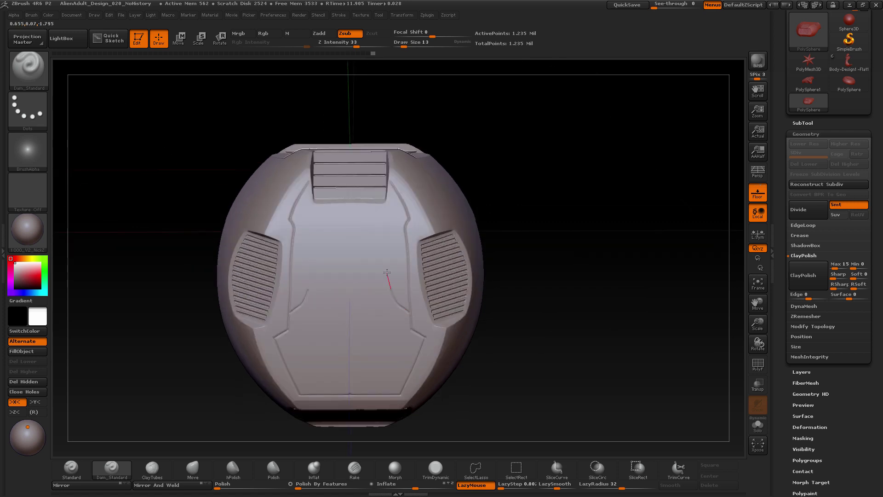
# Step: Load the Drag_Tech_Oval_02 brush from LightBox and stamp slotted ovals along the panel lines
pyautogui.moveTo(543, 313)
pyautogui.mouseDown()
pyautogui.moveTo(516, 345)
pyautogui.moveTo(478, 294)
pyautogui.moveTo(528, 242)
pyautogui.moveTo(517, 349)
pyautogui.moveTo(479, 276)
pyautogui.moveTo(457, 307)
pyautogui.moveTo(391, 321)
pyautogui.mouseUp()
pyautogui.press(',')
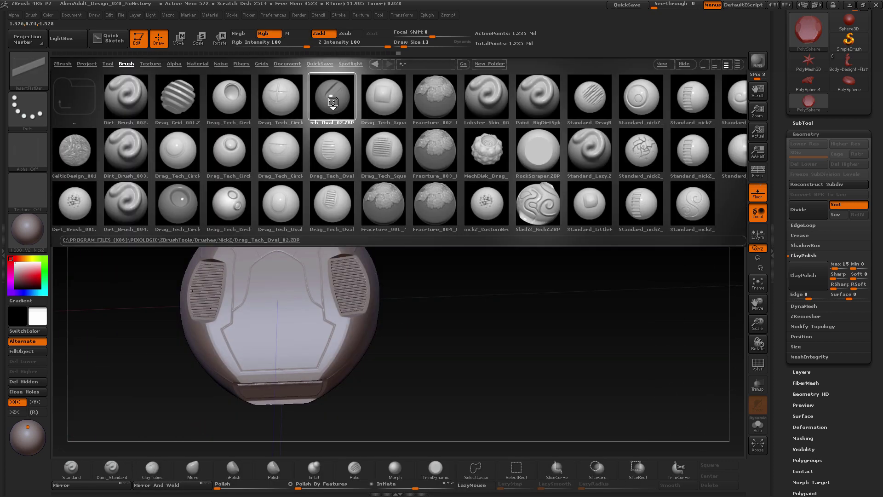
pyautogui.doubleClick(330, 95)
pyautogui.moveTo(305, 282); pyautogui.dragTo(305, 292)
pyautogui.moveTo(382, 331); pyautogui.dragTo(404, 331)
pyautogui.moveTo(453, 303); pyautogui.dragTo(449, 321)
# Step: Load a Drag_Tech_Circle brush and stamp small mirrored bolts around the plate's panel lines
pyautogui.press(',')
pyautogui.doubleClick(385, 96)
pyautogui.moveTo(289, 333); pyautogui.dragTo(291, 337)
pyautogui.moveTo(518, 281); pyautogui.dragTo(504, 345)
pyautogui.moveTo(350, 139); pyautogui.dragTo(352, 143)
pyautogui.moveTo(311, 236)
pyautogui.mouseDown()
pyautogui.moveTo(469, 305)
pyautogui.moveTo(487, 276)
pyautogui.moveTo(510, 331)
pyautogui.mouseUp()
# Step: Load the slotted-circle Drag_Tech_Circle brush and stamp a large disc on the plate's lower centreline
pyautogui.press(',')
pyautogui.doubleClick(386, 96)
pyautogui.moveTo(529, 276)
pyautogui.mouseDown()
pyautogui.moveTo(500, 239)
pyautogui.moveTo(525, 301)
pyautogui.moveTo(410, 239)
pyautogui.mouseUp()
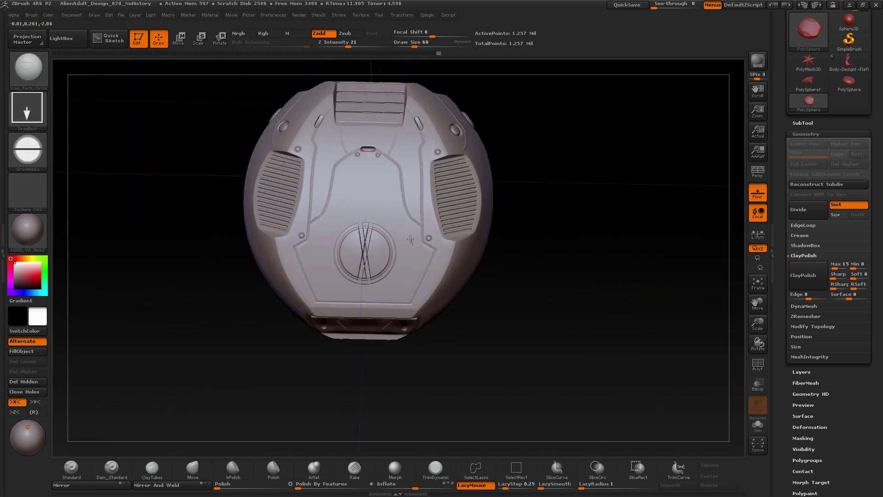
# Step: Stamp a round knob in the middle of the recessed end panel with a Drag_Tech_Circle brush
pyautogui.moveTo(364, 312); pyautogui.dragTo(494, 281)
pyautogui.hotkey('ctrl', '1')
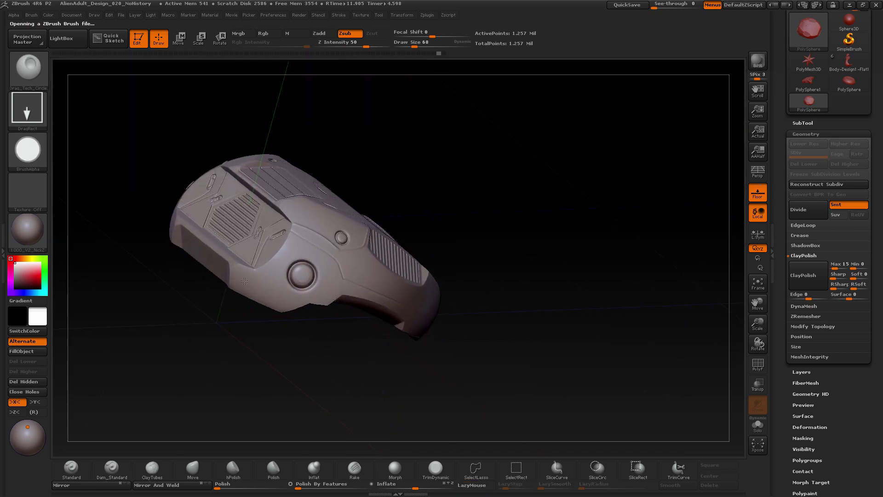
pyautogui.moveTo(322, 349)
pyautogui.mouseDown()
pyautogui.moveTo(386, 329)
pyautogui.moveTo(407, 301)
pyautogui.mouseUp()
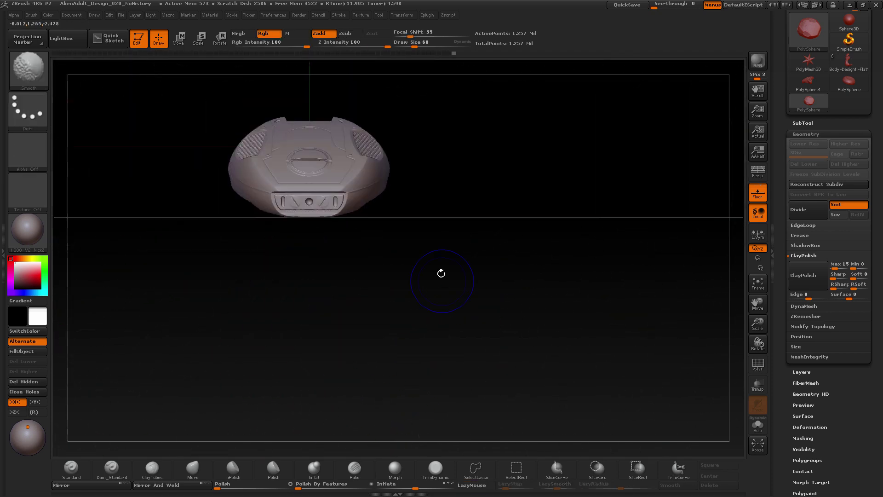
pyautogui.moveTo(441, 273); pyautogui.dragTo(409, 322)
# Step: Load the stitch insert brush from LightBox and draw mirrored clips on the plate's side edges
pyautogui.click(67, 38)
pyautogui.doubleClick(100, 106)
pyautogui.doubleClick(428, 209)
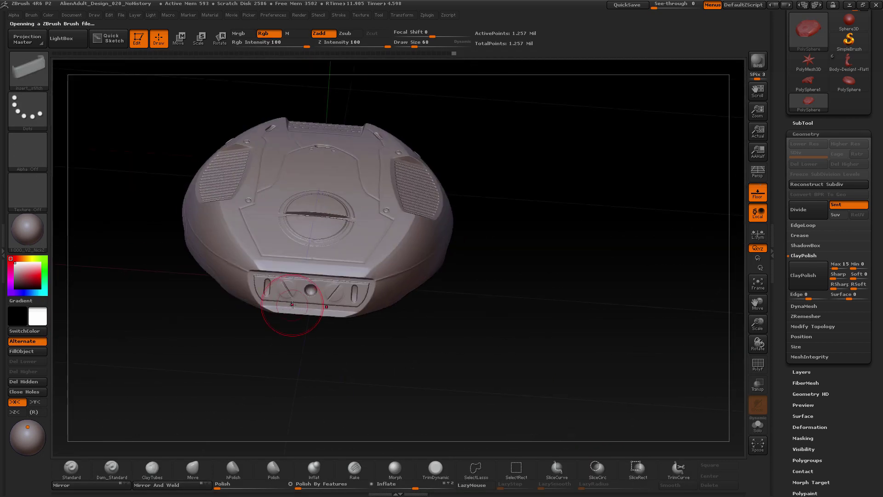
pyautogui.moveTo(322, 359)
pyautogui.mouseDown()
pyautogui.moveTo(354, 308)
pyautogui.moveTo(335, 362)
pyautogui.mouseUp()
pyautogui.moveTo(219, 183); pyautogui.dragTo(225, 195)
# Step: Position the clips with the transpose line and duplicate them further along the side edges
pyautogui.press('w')
pyautogui.keyDown('alt'); pyautogui.moveTo(414, 221); pyautogui.dragTo(387, 195); pyautogui.keyUp('alt')
pyautogui.moveTo(219, 184); pyautogui.dragTo(318, 251)
pyautogui.keyDown('ctrl'); pyautogui.moveTo(269, 217); pyautogui.dragTo(328, 257); pyautogui.keyUp('ctrl')
# Step: Flatten the plate's outer edges around the side facets with the TrimDynamic brush
pyautogui.press('q')
pyautogui.moveTo(515, 258)
pyautogui.mouseDown()
pyautogui.moveTo(581, 247)
pyautogui.moveTo(503, 335)
pyautogui.moveTo(448, 321)
pyautogui.moveTo(486, 347)
pyautogui.moveTo(289, 233)
pyautogui.mouseUp()
pyautogui.click(435, 469)
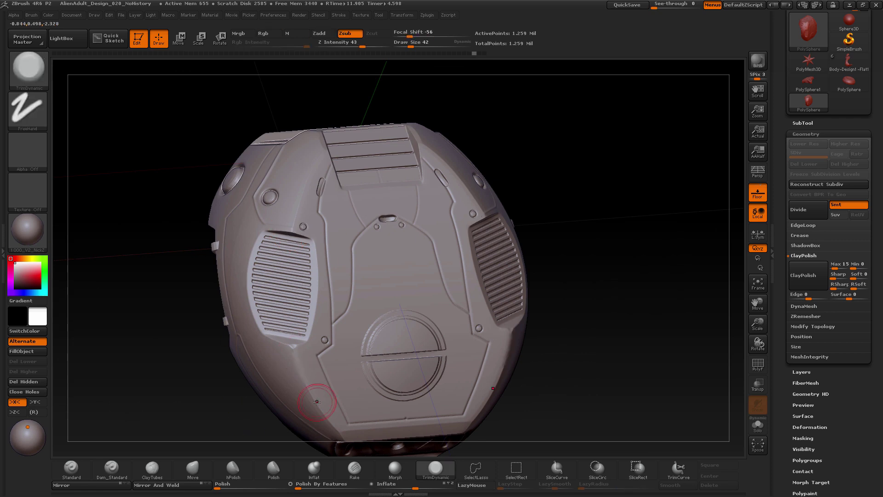
pyautogui.moveTo(590, 362); pyautogui.dragTo(494, 248)
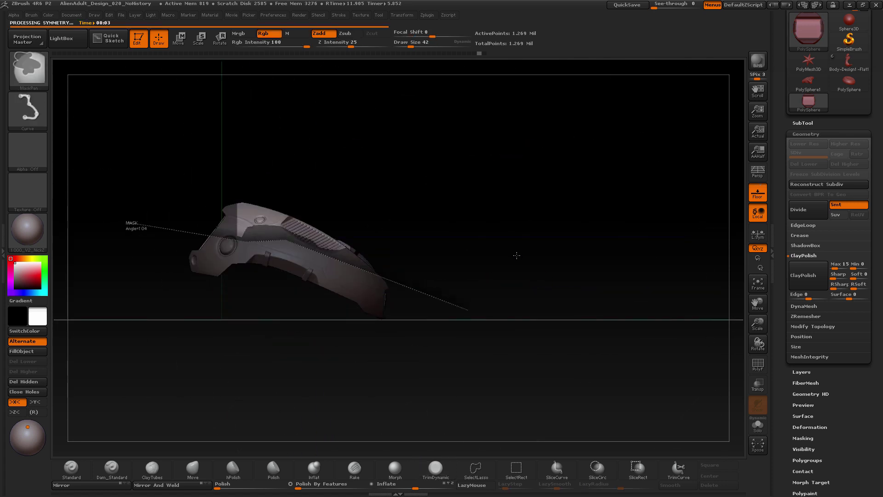
# Step: Push the unmasked inner face of the plate's underside inward with the transpose line to form a cavity
pyautogui.moveTo(516, 255); pyautogui.dragTo(292, 221)
pyautogui.press('w')
pyautogui.moveTo(543, 216); pyautogui.dragTo(491, 221)
pyautogui.press('q')
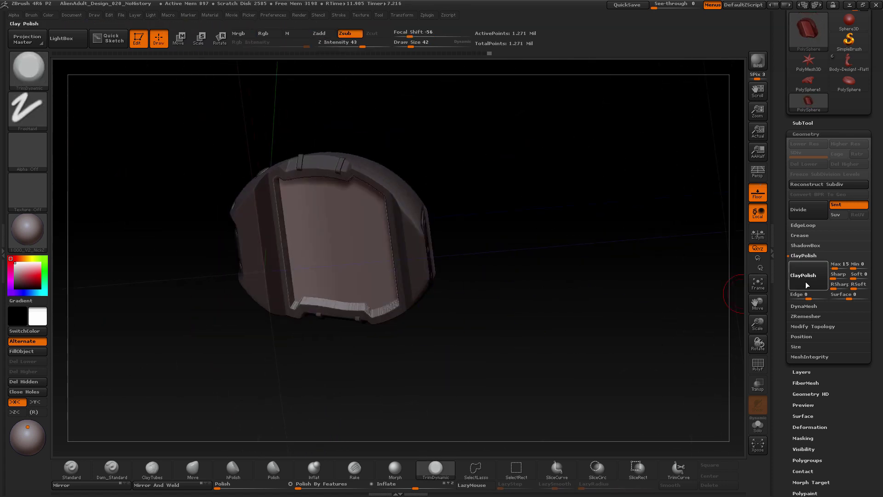
# Step: Undo and reapply ClayPolish on the underside cavity, then clear the mask
pyautogui.moveTo(520, 275); pyautogui.dragTo(556, 265)
pyautogui.hotkey('ctrl', 'z')
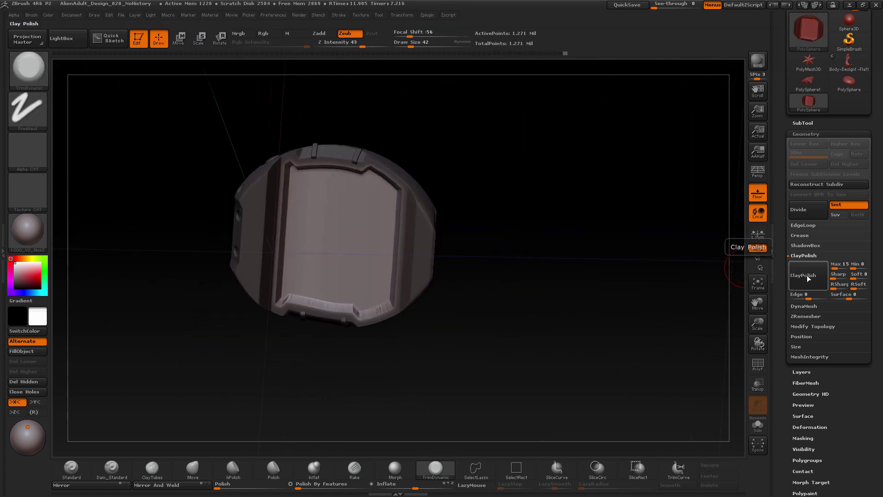
pyautogui.moveTo(498, 331); pyautogui.dragTo(519, 258)
pyautogui.keyDown('ctrl'); pyautogui.moveTo(552, 365); pyautogui.dragTo(478, 331); pyautogui.keyUp('ctrl')
# Step: Adjust the brush size and smooth the cavity's surfaces with the Polish brush
pyautogui.press('s')
pyautogui.moveTo(510, 299)
pyautogui.mouseDown()
pyautogui.moveTo(489, 315)
pyautogui.moveTo(529, 285)
pyautogui.mouseUp()
pyautogui.moveTo(536, 279)
pyautogui.keyDown('ctrl'); pyautogui.mouseDown()
pyautogui.moveTo(481, 324)
pyautogui.moveTo(552, 285)
pyautogui.moveTo(520, 257)
pyautogui.mouseUp(); pyautogui.keyUp('ctrl')
pyautogui.click(273, 469)
pyautogui.moveTo(519, 303)
pyautogui.mouseDown()
pyautogui.moveTo(565, 268)
pyautogui.moveTo(533, 278)
pyautogui.mouseUp()
# Step: Draw mirrored bars across the underside cavity with the stitch insert brush and clear the mask
pyautogui.press('b')
pyautogui.click(322, 452)
pyautogui.moveTo(322, 249); pyautogui.dragTo(315, 265)
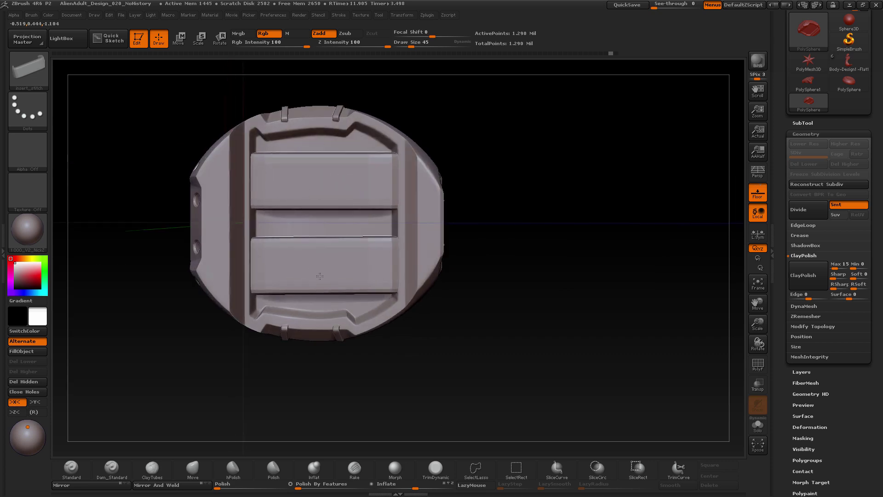
pyautogui.keyDown('ctrl'); pyautogui.moveTo(492, 207); pyautogui.dragTo(510, 225); pyautogui.keyUp('ctrl')
pyautogui.moveTo(511, 225)
pyautogui.mouseDown()
pyautogui.moveTo(547, 234)
pyautogui.moveTo(529, 258)
pyautogui.mouseUp()
# Step: Toggle the visibility of the cross bars to inspect the cavity, then show the whole mesh again
pyautogui.press('q')
pyautogui.keyDown('ctrl'); pyautogui.keyDown('shift'); pyautogui.click(304, 271); pyautogui.keyUp('shift'); pyautogui.keyUp('ctrl')
pyautogui.moveTo(488, 294); pyautogui.dragTo(506, 307)
pyautogui.keyDown('ctrl'); pyautogui.keyDown('shift'); pyautogui.click(509, 310); pyautogui.keyUp('shift'); pyautogui.keyUp('ctrl')
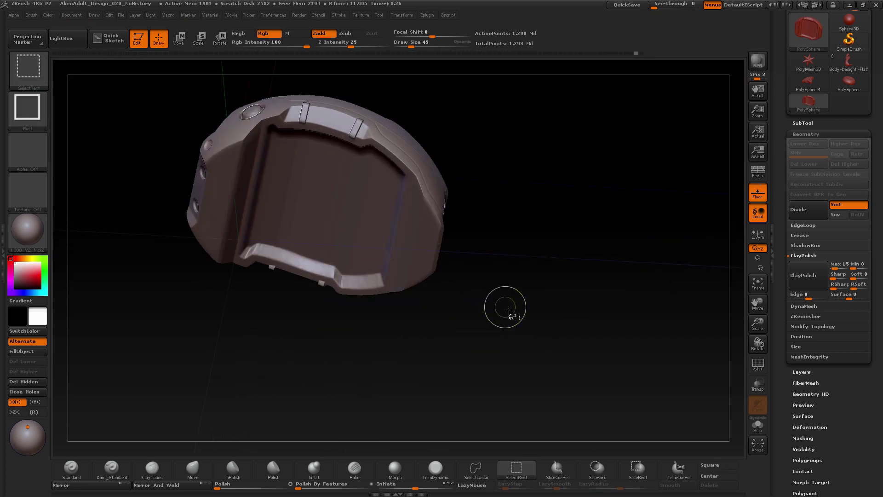
# Step: Load the mech arm insert brush from LightBox and draw a mirrored pair of blocks in the underside cavity
pyautogui.press(',')
pyautogui.moveTo(321, 184); pyautogui.dragTo(405, 184)
pyautogui.doubleClick(69, 205)
pyautogui.moveTo(301, 203); pyautogui.dragTo(329, 229)
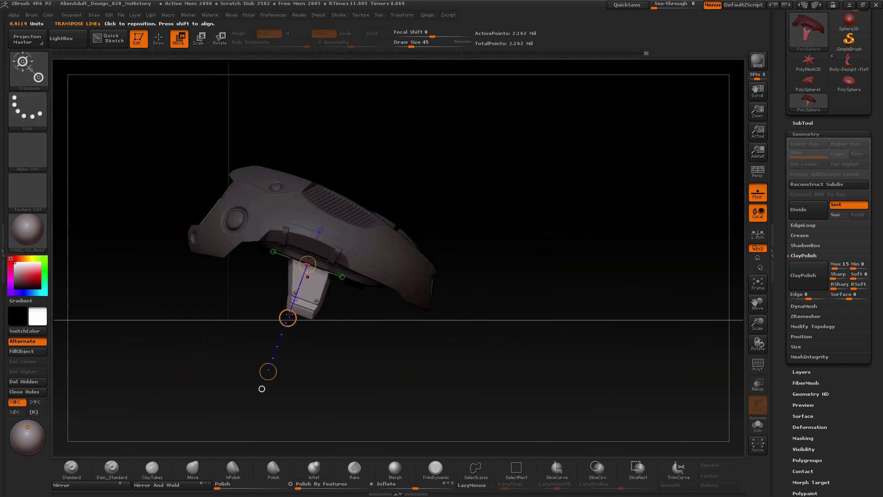
# Step: Move the mech arm blocks into place beneath the plate and clear the mask
pyautogui.moveTo(340, 359)
pyautogui.mouseDown()
pyautogui.moveTo(435, 268)
pyautogui.moveTo(439, 217)
pyautogui.mouseUp()
pyautogui.press('q')
pyautogui.moveTo(529, 257); pyautogui.dragTo(496, 285)
pyautogui.keyDown('ctrl'); pyautogui.moveTo(555, 267); pyautogui.dragTo(446, 354); pyautogui.keyUp('ctrl')
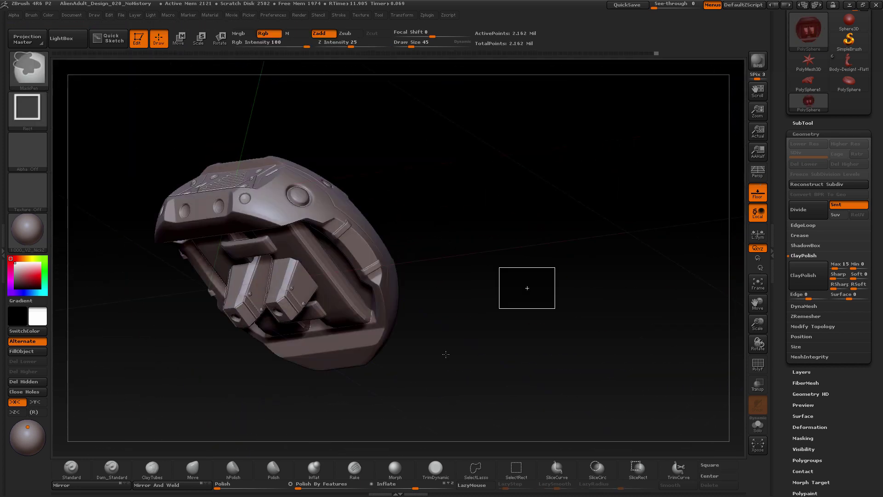
# Step: Reposition the plate with its mech arm parts using the Move transpose line
pyautogui.moveTo(487, 331); pyautogui.dragTo(593, 239)
pyautogui.click(187, 45)
pyautogui.keyDown('alt'); pyautogui.moveTo(352, 233); pyautogui.dragTo(429, 239); pyautogui.keyUp('alt')
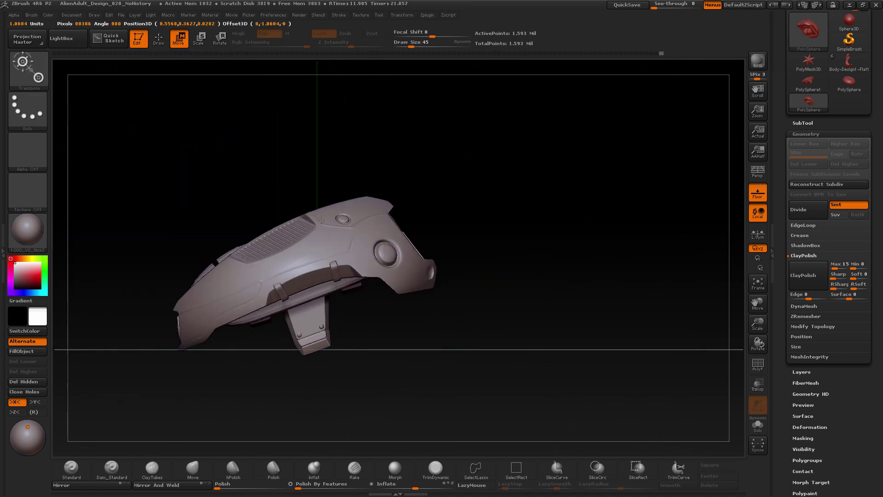
pyautogui.click(186, 46)
pyautogui.press('q')
# Step: Pre-process the finished plate in Decimation Master and decimate it to 12%
pyautogui.moveTo(639, 276)
pyautogui.mouseDown()
pyautogui.moveTo(531, 291)
pyautogui.moveTo(545, 338)
pyautogui.mouseUp()
pyautogui.click(427, 16)
pyautogui.click(818, 152)
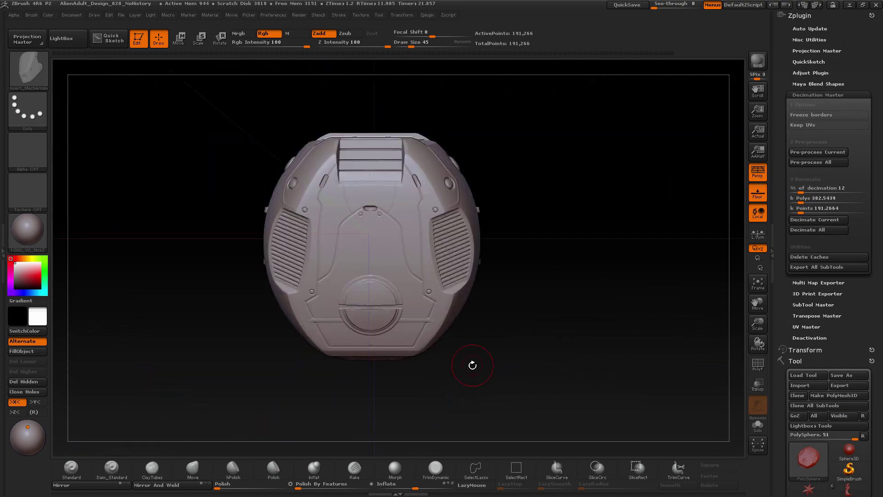
pyautogui.moveTo(472, 364); pyautogui.dragTo(537, 292)
pyautogui.hotkey('ctrl', 'z')
# Step: Create an InsertMesh brush from the decimated plate and adjust its depth settings
pyautogui.click(31, 15)
pyautogui.moveTo(830, 414); pyautogui.dragTo(830, 311)
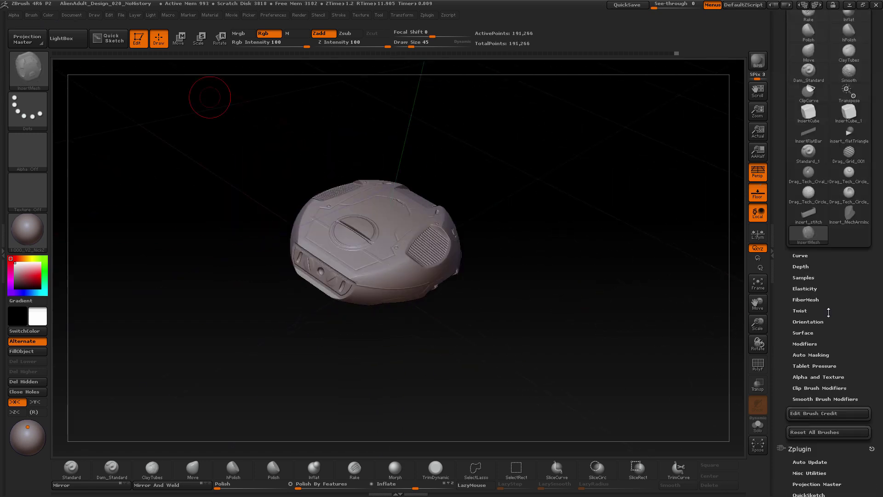
pyautogui.click(800, 266)
pyautogui.moveTo(849, 278); pyautogui.dragTo(856, 279)
pyautogui.moveTo(400, 269); pyautogui.dragTo(421, 294)
# Step: Save the new insert brush as TechBackPack_001
pyautogui.moveTo(520, 340); pyautogui.dragTo(464, 328)
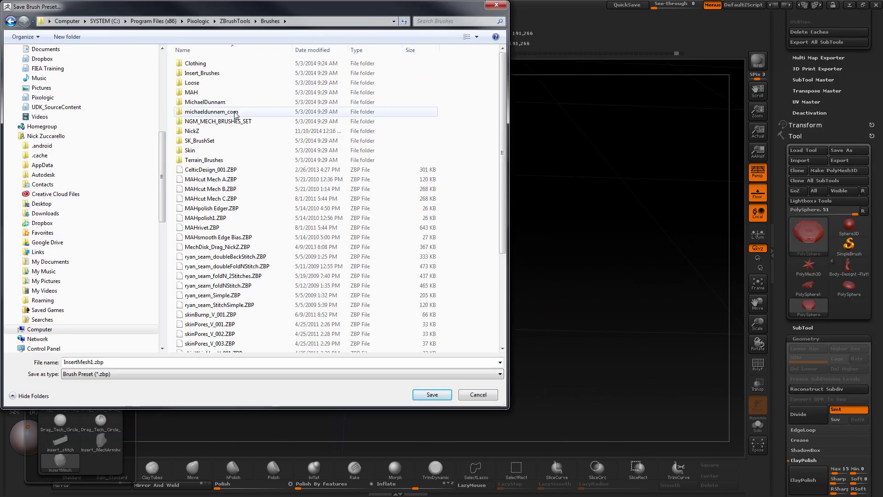
pyautogui.write('TechBackPack_001')
pyautogui.press('Return')
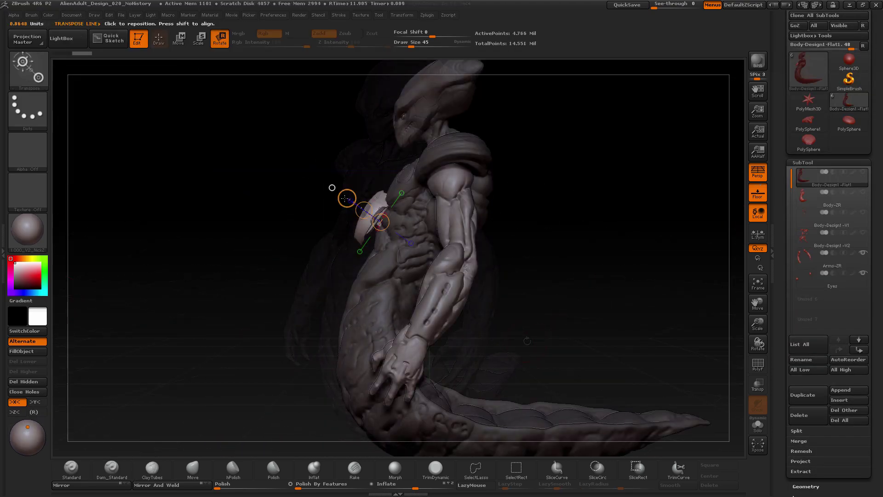
# Step: Fit the TechBackPack piece against the alien's abdomen and place mirrored copies above the shoulders
pyautogui.moveTo(345, 198); pyautogui.dragTo(572, 222)
pyautogui.press('w')
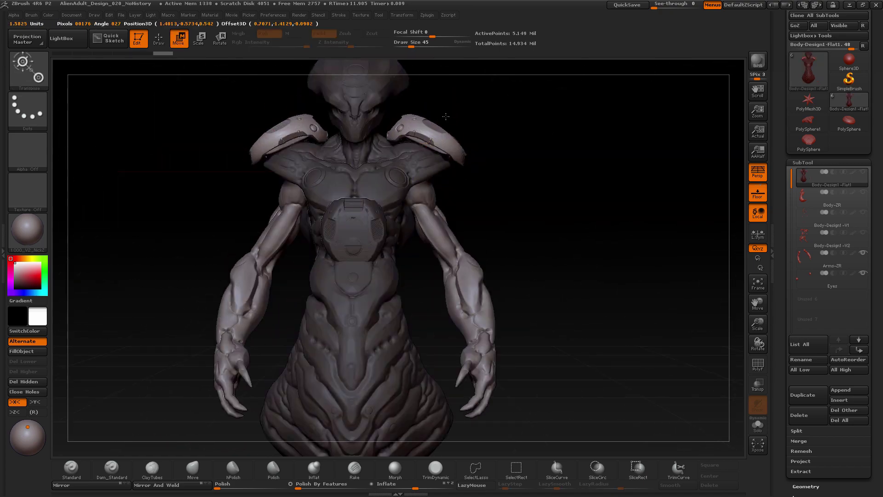
pyautogui.moveTo(506, 161)
pyautogui.mouseDown()
pyautogui.moveTo(554, 219)
pyautogui.moveTo(460, 171)
pyautogui.moveTo(350, 168)
pyautogui.mouseUp()
pyautogui.press('q')
pyautogui.moveTo(460, 203); pyautogui.dragTo(546, 244)
pyautogui.moveTo(546, 245)
pyautogui.mouseDown()
pyautogui.moveTo(614, 239)
pyautogui.moveTo(551, 182)
pyautogui.moveTo(470, 180)
pyautogui.moveTo(553, 202)
pyautogui.moveTo(552, 191)
pyautogui.moveTo(573, 266)
pyautogui.moveTo(292, 261)
pyautogui.moveTo(552, 266)
pyautogui.moveTo(567, 270)
pyautogui.moveTo(568, 289)
pyautogui.moveTo(590, 270)
pyautogui.moveTo(519, 222)
pyautogui.mouseUp()
# Step: Scale, rotate and move the mirrored shoulder pieces so they sit over the shoulders as armour
pyautogui.press('r')
pyautogui.press('w')
pyautogui.press('e')
pyautogui.press('w')
pyautogui.press('q')
pyautogui.press('r')
pyautogui.press('q')
# Step: Try mirrored TechBackPack copies at the hips, scaling and moving them beside the abdomen piece
pyautogui.moveTo(436, 105); pyautogui.dragTo(498, 241)
pyautogui.press('e')
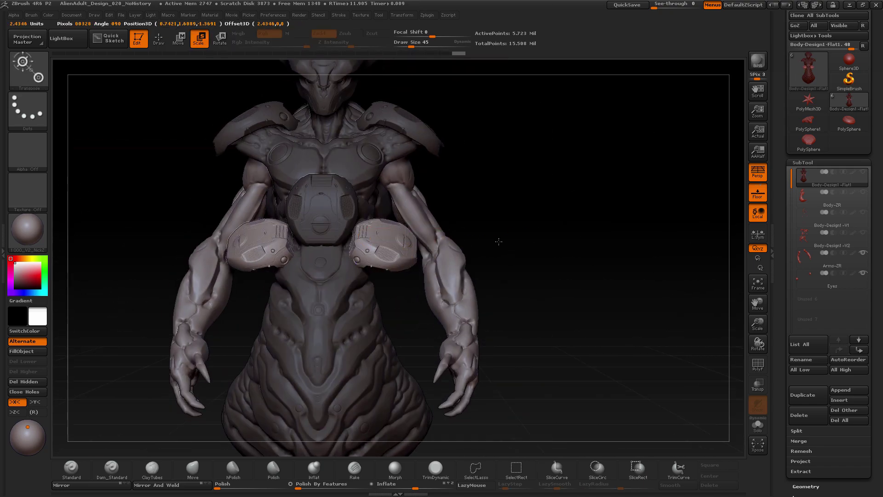
pyautogui.moveTo(507, 275)
pyautogui.mouseDown()
pyautogui.moveTo(538, 313)
pyautogui.moveTo(593, 294)
pyautogui.moveTo(506, 276)
pyautogui.moveTo(552, 276)
pyautogui.mouseUp()
pyautogui.press('w')
pyautogui.press('q')
pyautogui.keyDown('ctrl'); pyautogui.moveTo(515, 276); pyautogui.dragTo(530, 322); pyautogui.keyUp('ctrl')
# Step: Load the round window insert brush from LightBox and draw and position mirrored inserts on the torso
pyautogui.press(',')
pyautogui.doubleClick(302, 203)
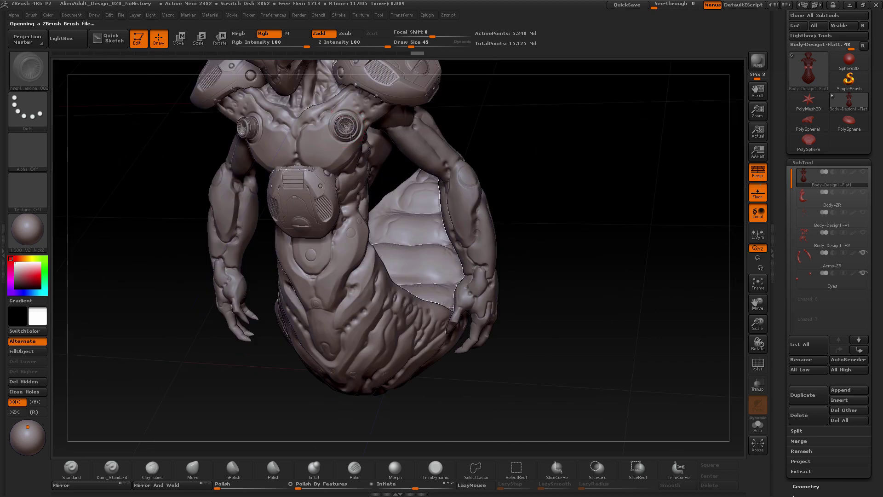
pyautogui.moveTo(249, 221); pyautogui.dragTo(261, 230)
pyautogui.press('w')
pyautogui.moveTo(370, 230); pyautogui.dragTo(601, 248)
pyautogui.moveTo(463, 241); pyautogui.dragTo(459, 240)
pyautogui.moveTo(601, 249); pyautogui.dragTo(625, 246)
pyautogui.moveTo(532, 233); pyautogui.dragTo(528, 232)
pyautogui.moveTo(624, 246)
pyautogui.mouseDown()
pyautogui.moveTo(566, 296)
pyautogui.moveTo(601, 312)
pyautogui.mouseUp()
# Step: Load the TechPlate insert brush from LightBox and draw a plate directly below the abdomen piece
pyautogui.press('q')
pyautogui.press(',')
pyautogui.doubleClick(480, 219)
pyautogui.moveTo(544, 284); pyautogui.dragTo(510, 295)
pyautogui.moveTo(355, 311); pyautogui.dragTo(363, 331)
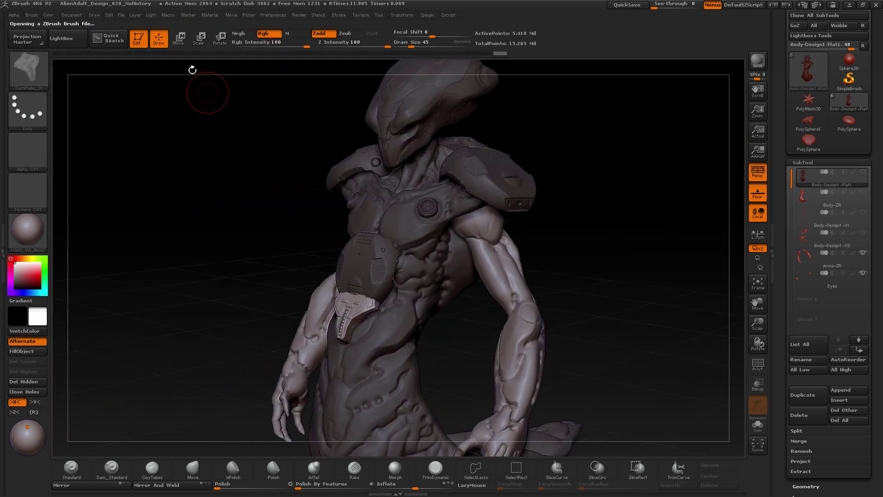
# Step: Move the tech plate down the belly with the transpose line and clear the mask
pyautogui.click(179, 38)
pyautogui.moveTo(529, 294); pyautogui.dragTo(561, 294)
pyautogui.moveTo(357, 297); pyautogui.dragTo(359, 385)
pyautogui.press('q')
pyautogui.keyDown('ctrl'); pyautogui.moveTo(520, 276); pyautogui.dragTo(547, 299); pyautogui.keyUp('ctrl')
# Step: Draw mirrored tech plates on the hips beside the abdomen piece and move them into place with the transpose line
pyautogui.moveTo(598, 294); pyautogui.dragTo(544, 297)
pyautogui.moveTo(375, 296); pyautogui.dragTo(382, 317)
pyautogui.moveTo(505, 304); pyautogui.dragTo(550, 307)
pyautogui.press('w')
pyautogui.moveTo(382, 315); pyautogui.dragTo(437, 321)
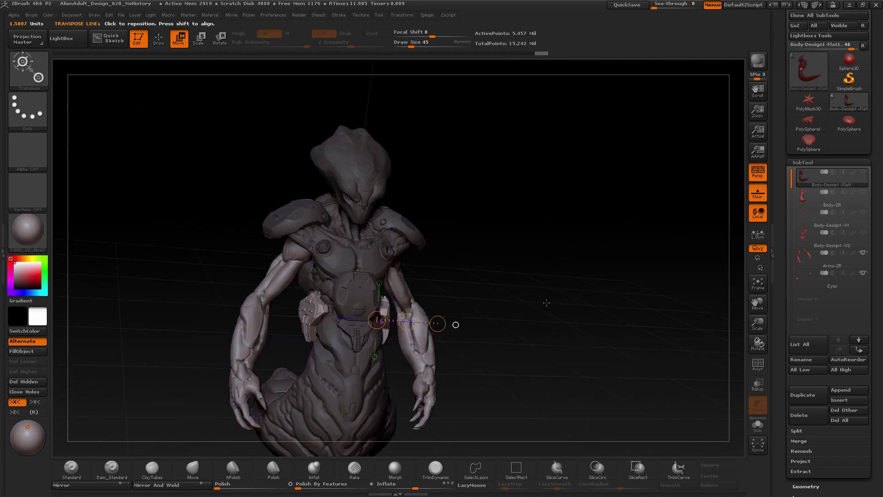
pyautogui.moveTo(501, 301); pyautogui.dragTo(535, 299)
pyautogui.moveTo(451, 326)
pyautogui.mouseDown()
pyautogui.moveTo(497, 322)
pyautogui.moveTo(450, 325)
pyautogui.moveTo(453, 315)
pyautogui.mouseUp()
# Step: Draw an armour plate over the alien's forehead as a helmet and adjust its placement and scale with the transpose line
pyautogui.moveTo(551, 276)
pyautogui.keyDown('alt'); pyautogui.mouseDown()
pyautogui.moveTo(560, 301)
pyautogui.moveTo(538, 262)
pyautogui.moveTo(488, 210)
pyautogui.moveTo(560, 223)
pyautogui.mouseUp(); pyautogui.keyUp('alt')
pyautogui.press('q')
pyautogui.moveTo(394, 173); pyautogui.dragTo(395, 202)
pyautogui.moveTo(589, 216); pyautogui.dragTo(501, 216)
pyautogui.press('w')
pyautogui.moveTo(400, 138); pyautogui.dragTo(384, 166)
pyautogui.moveTo(451, 207)
pyautogui.mouseDown()
pyautogui.moveTo(530, 207)
pyautogui.moveTo(504, 206)
pyautogui.mouseUp()
pyautogui.click(159, 38)
pyautogui.keyDown('ctrl'); pyautogui.moveTo(529, 276); pyautogui.dragTo(556, 298); pyautogui.keyUp('ctrl')
pyautogui.moveTo(594, 244)
pyautogui.mouseDown()
pyautogui.moveTo(524, 250)
pyautogui.moveTo(537, 199)
pyautogui.mouseUp()
pyautogui.press('e')
pyautogui.keyDown('ctrl'); pyautogui.click(396, 177); pyautogui.keyUp('ctrl')
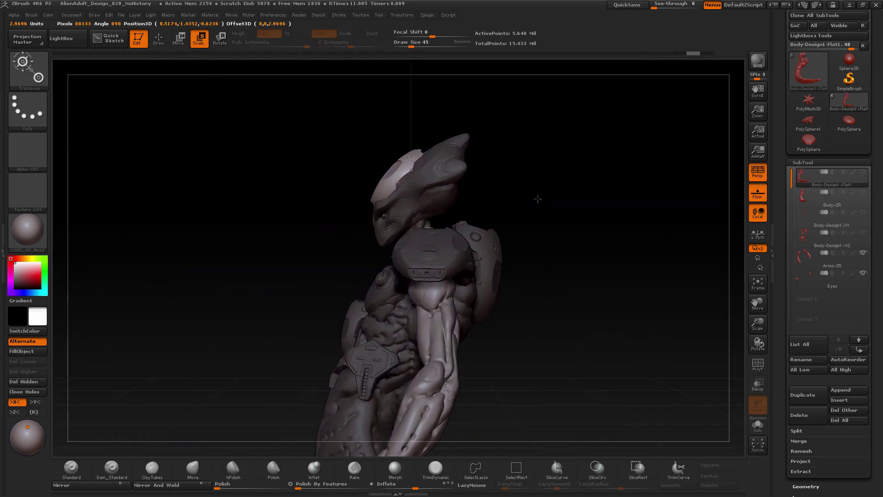
# Step: Undo the last transpose adjustments to the head plate and clear the mask
pyautogui.hotkey('ctrl', 'z')
pyautogui.hotkey('ctrl', 'z')
pyautogui.hotkey('ctrl', 'z')
pyautogui.hotkey('ctrl', 'z')
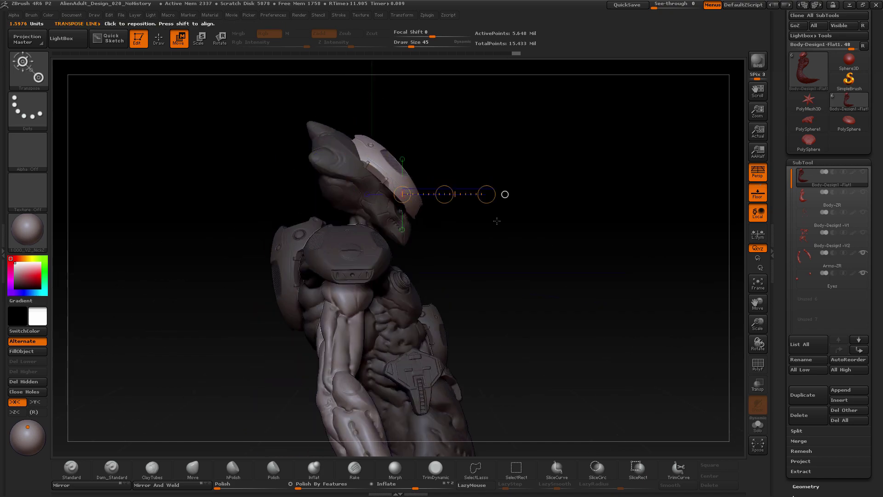
pyautogui.moveTo(581, 226); pyautogui.dragTo(543, 229)
pyautogui.moveTo(529, 262)
pyautogui.keyDown('ctrl'); pyautogui.mouseDown()
pyautogui.moveTo(555, 288)
pyautogui.moveTo(593, 276)
pyautogui.mouseUp(); pyautogui.keyUp('ctrl')
# Step: Load a mechanical lens insert brush from LightBox and draw mirrored lenses over the eyes
pyautogui.press(',')
pyautogui.doubleClick(59, 94)
pyautogui.keyDown('alt'); pyautogui.moveTo(552, 221); pyautogui.dragTo(552, 257); pyautogui.keyUp('alt')
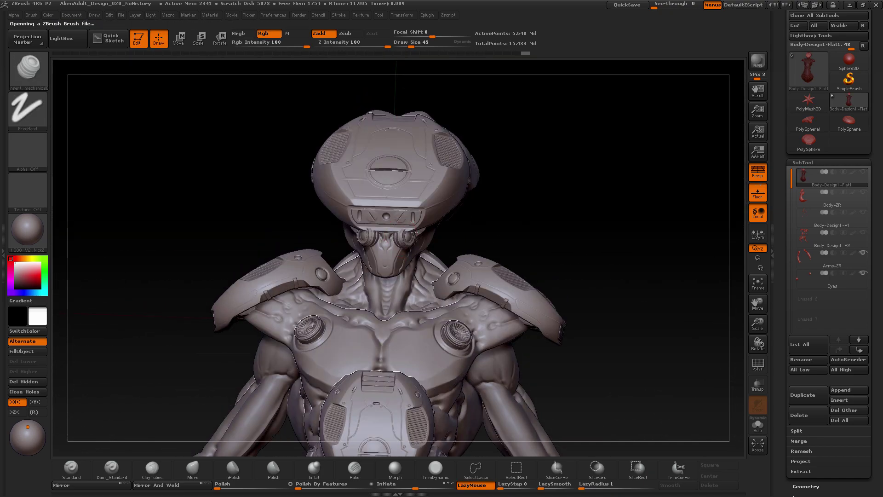
pyautogui.moveTo(399, 221); pyautogui.dragTo(411, 234)
pyautogui.moveTo(579, 225)
pyautogui.mouseDown()
pyautogui.moveTo(521, 229)
pyautogui.moveTo(556, 226)
pyautogui.mouseUp()
# Step: Try repositioning the mirrored lens inserts in front of the eyes with the transpose line
pyautogui.press('w')
pyautogui.keyDown('shift'); pyautogui.moveTo(418, 202); pyautogui.dragTo(540, 203); pyautogui.keyUp('shift')
pyautogui.moveTo(478, 203); pyautogui.dragTo(482, 202)
pyautogui.press('q')
pyautogui.moveTo(529, 221); pyautogui.dragTo(539, 222)
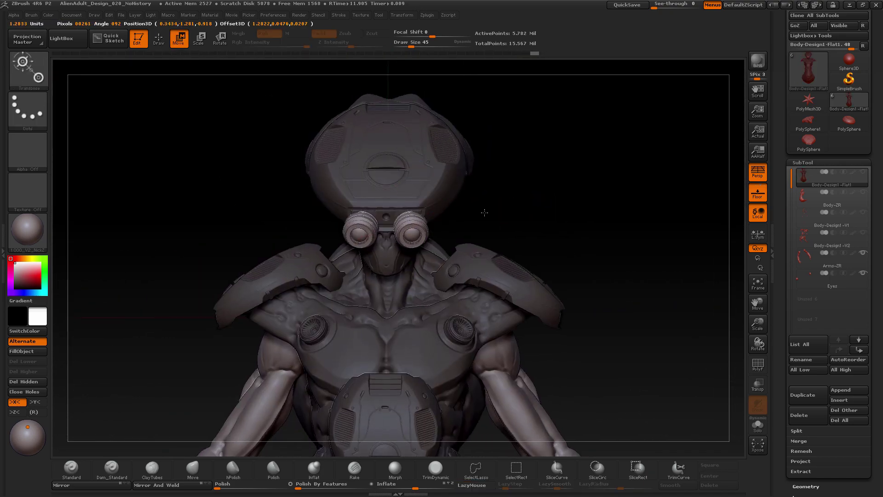
pyautogui.hotkey('ctrl', 'shift', 'z')
pyautogui.hotkey('ctrl', 'shift', 'z')
pyautogui.hotkey('ctrl', 'shift', 'z')
pyautogui.hotkey('ctrl', 'shift', 'z')
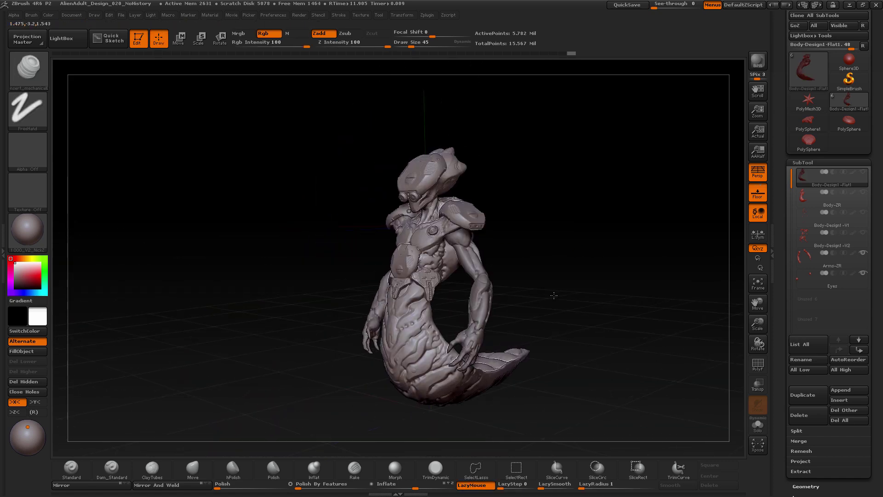
# Step: Load the TechPlate insert brush from LightBox and draw mirrored plates on the front of the face below the helmet
pyautogui.moveTo(582, 291); pyautogui.dragTo(616, 287)
pyautogui.press(',')
pyautogui.keyDown('alt'); pyautogui.moveTo(597, 257); pyautogui.dragTo(598, 368); pyautogui.keyUp('alt')
pyautogui.doubleClick(579, 202)
pyautogui.moveTo(396, 213); pyautogui.dragTo(408, 242)
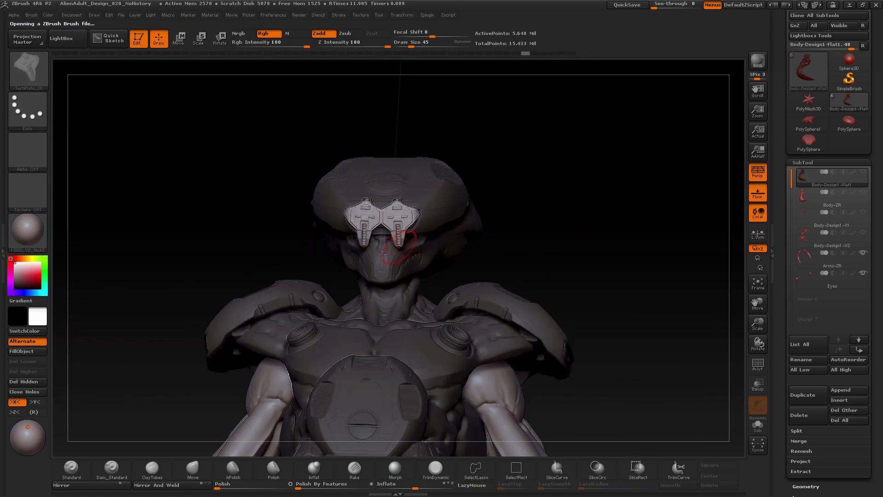
pyautogui.moveTo(634, 248); pyautogui.dragTo(526, 250)
pyautogui.moveTo(356, 306); pyautogui.dragTo(465, 307)
# Step: Rotate and move the mirrored face plates to fit against the mouth and jaw
pyautogui.press('r')
pyautogui.moveTo(382, 235); pyautogui.dragTo(479, 235)
pyautogui.moveTo(598, 239); pyautogui.dragTo(489, 239)
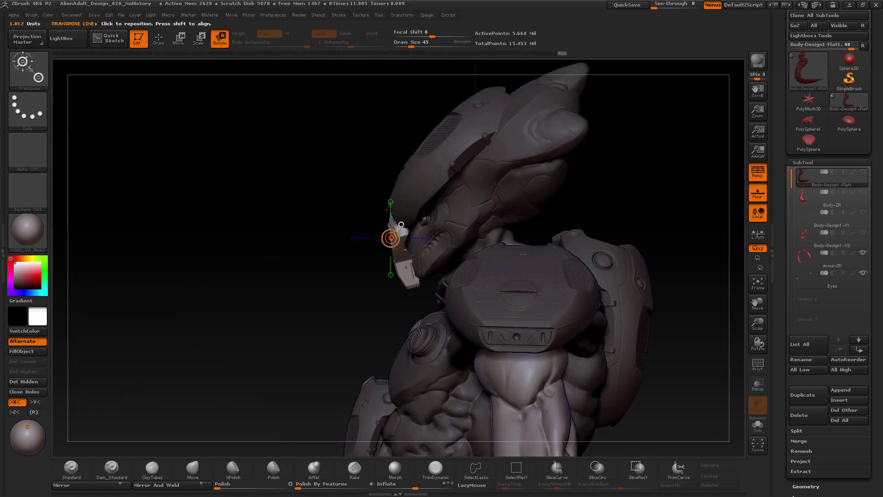
pyautogui.moveTo(365, 268); pyautogui.dragTo(517, 268)
pyautogui.moveTo(598, 221); pyautogui.dragTo(441, 220)
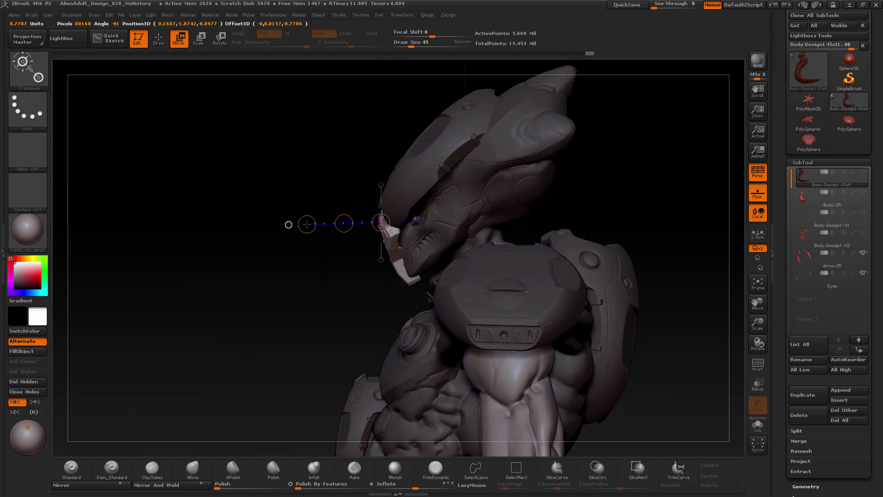
pyautogui.press('r')
pyautogui.moveTo(322, 221)
pyautogui.mouseDown()
pyautogui.moveTo(517, 216)
pyautogui.moveTo(321, 237)
pyautogui.mouseUp()
pyautogui.press('r')
# Step: Load the Insert_Cable_002 brush, use its low-resolution version, and run mirrored cables from the face plates to the back armour with draw size 75
pyautogui.moveTo(410, 282); pyautogui.dragTo(553, 200)
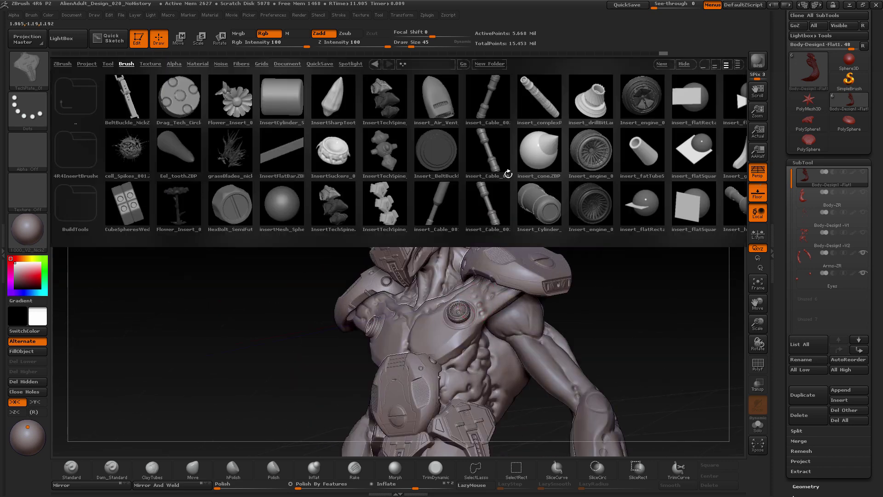
pyautogui.click(508, 172)
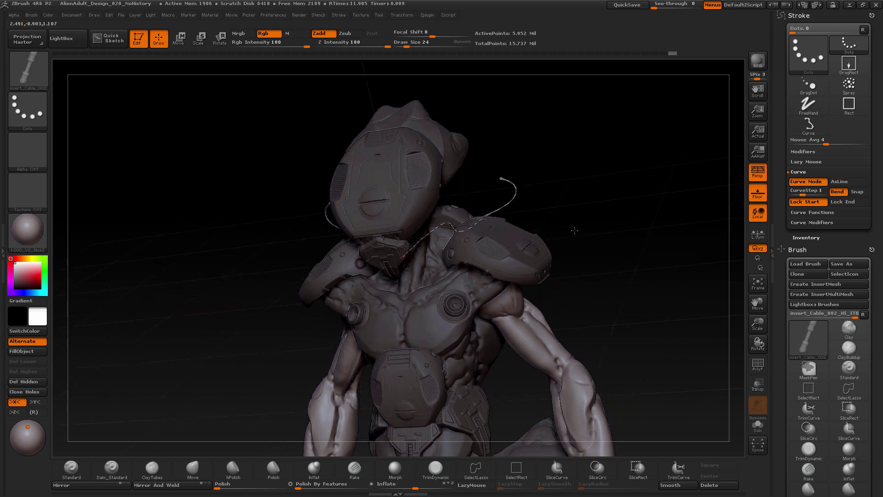
pyautogui.moveTo(574, 231); pyautogui.dragTo(663, 196)
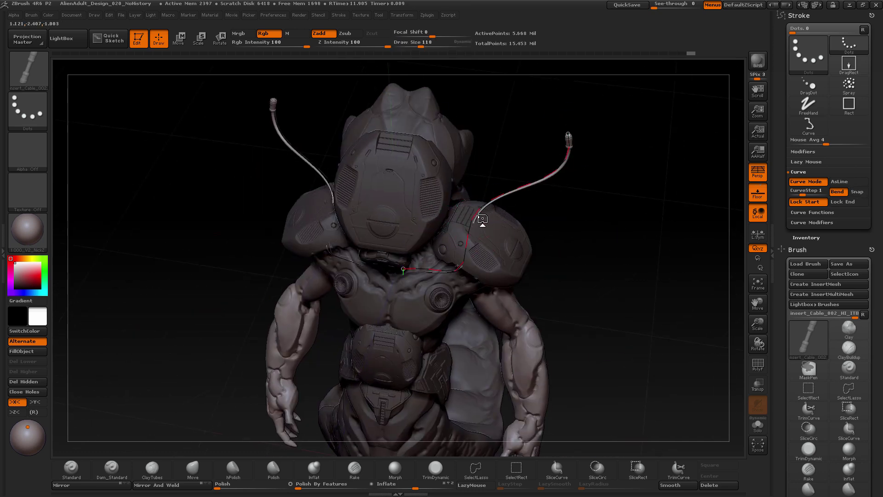
pyautogui.press('b')
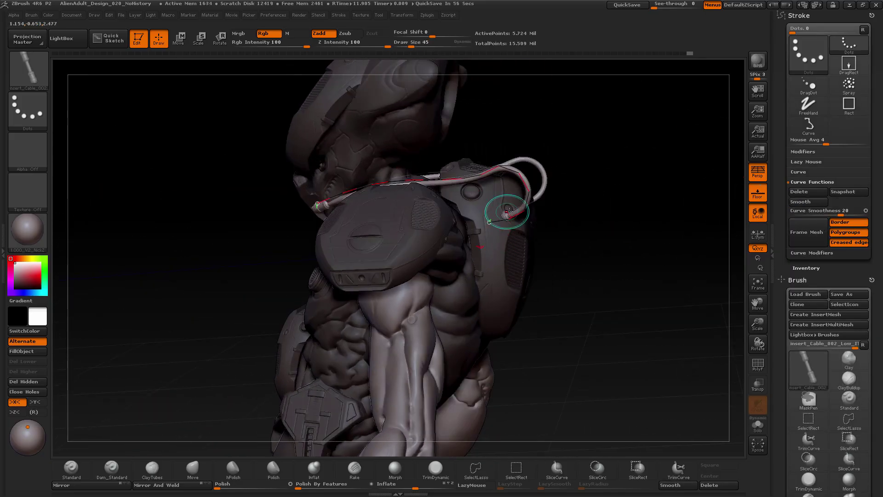
pyautogui.press('s')
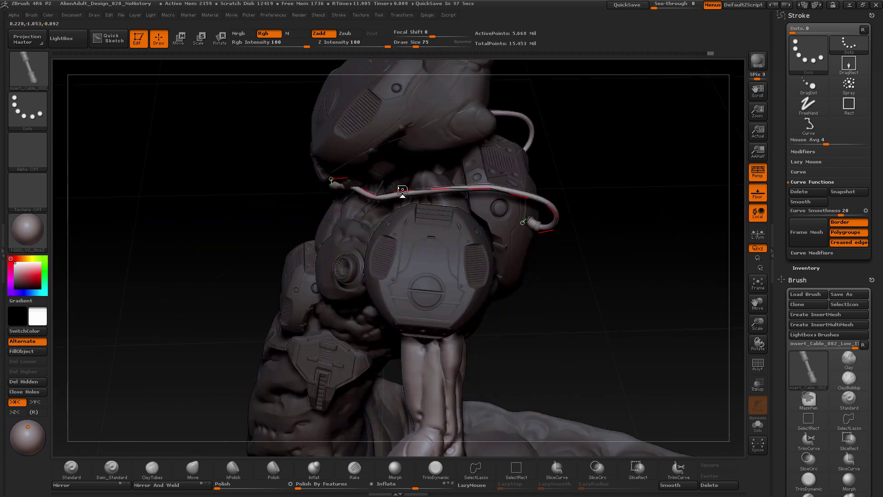